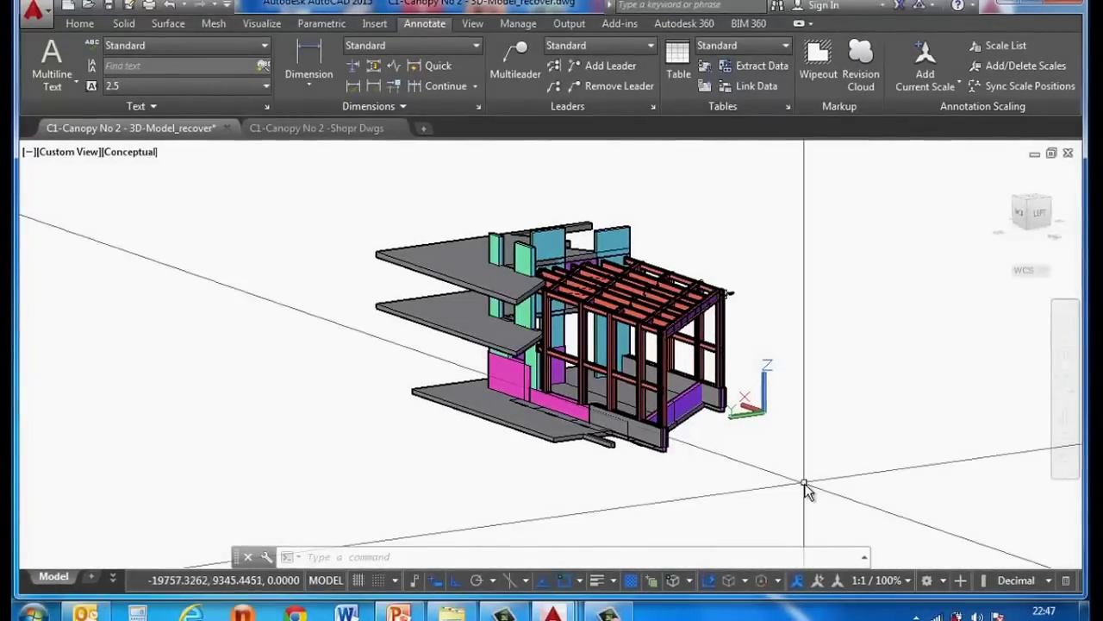
Reset the UCS to World and view the canopy model in plan from directly above
scroll(665, 461, "up", 3)
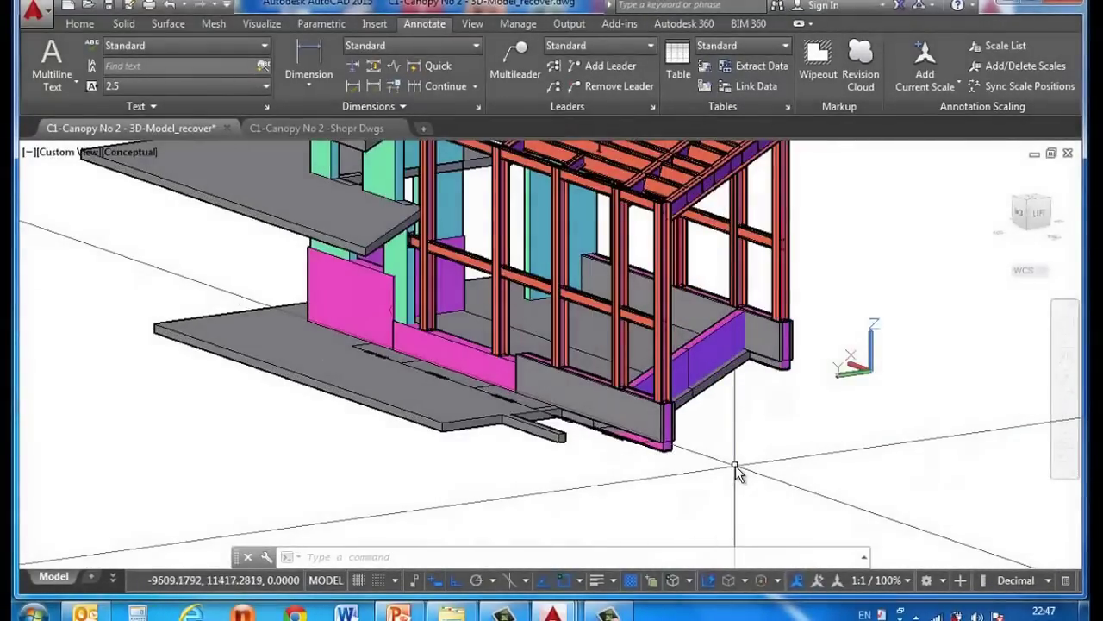
scroll(751, 488, "down", 2)
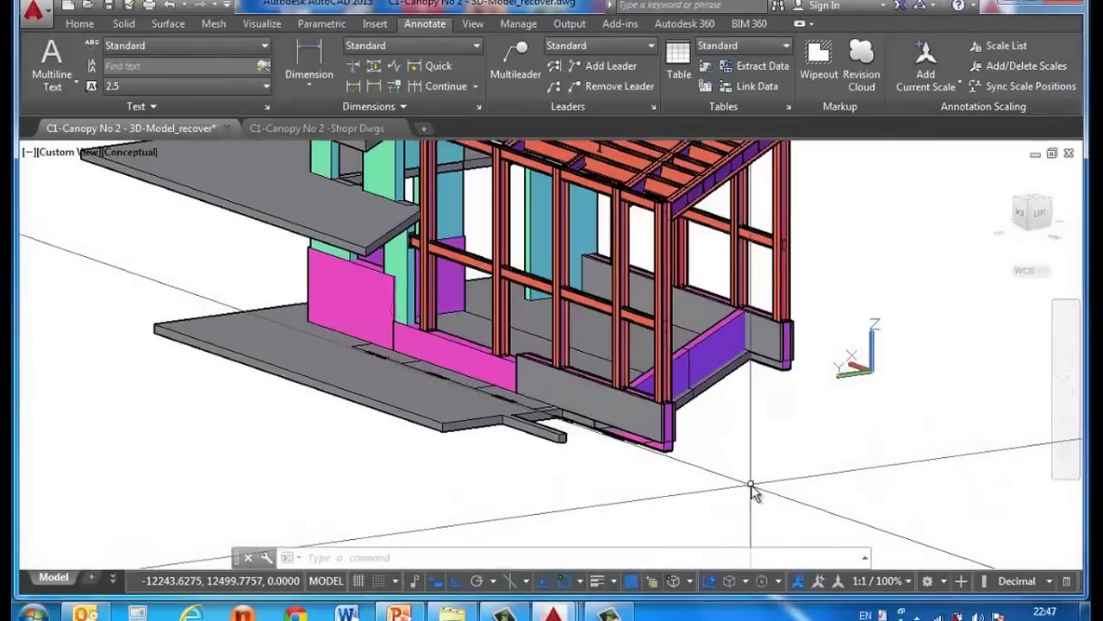
scroll(750, 490, "down", 1)
scroll(729, 477, "up", 3)
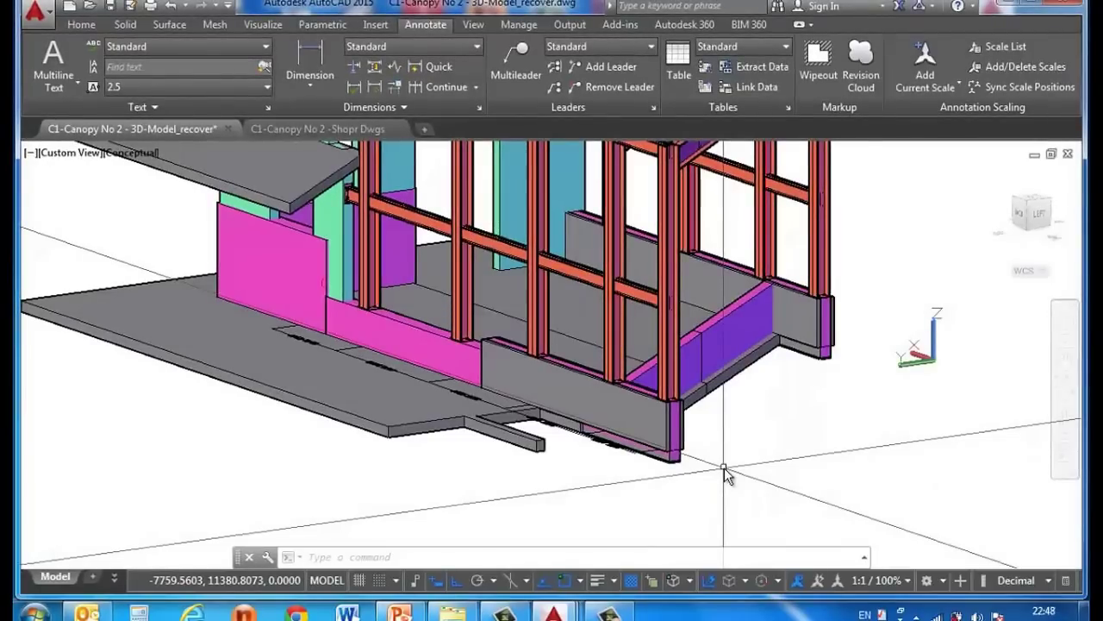
type("ucs")
key("Return")
key("Return")
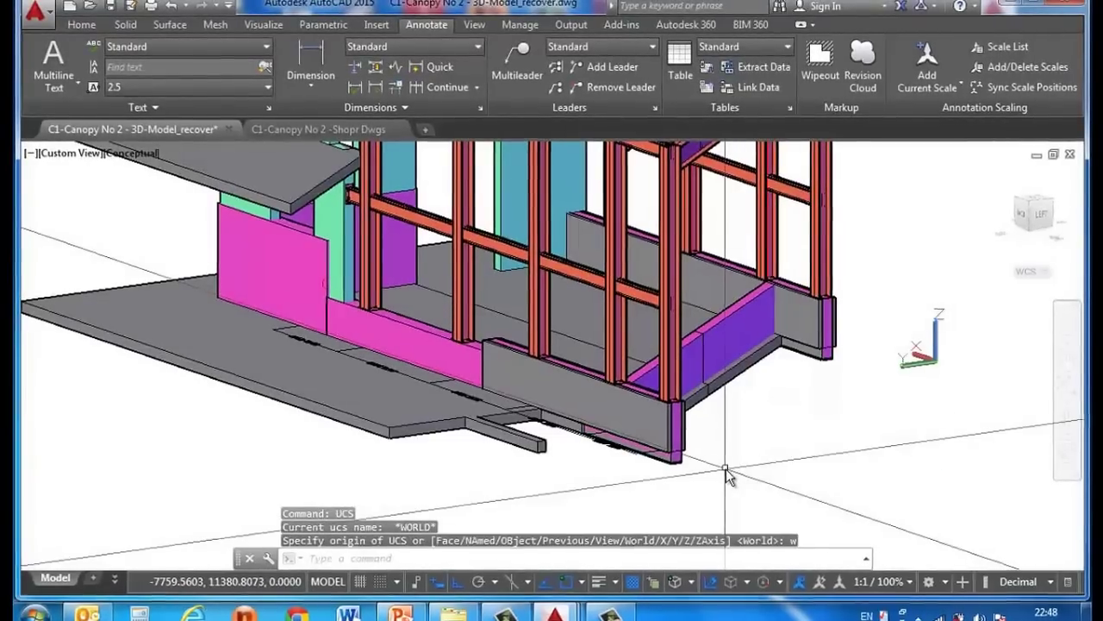
type("plan")
key("Return")
key("Return")
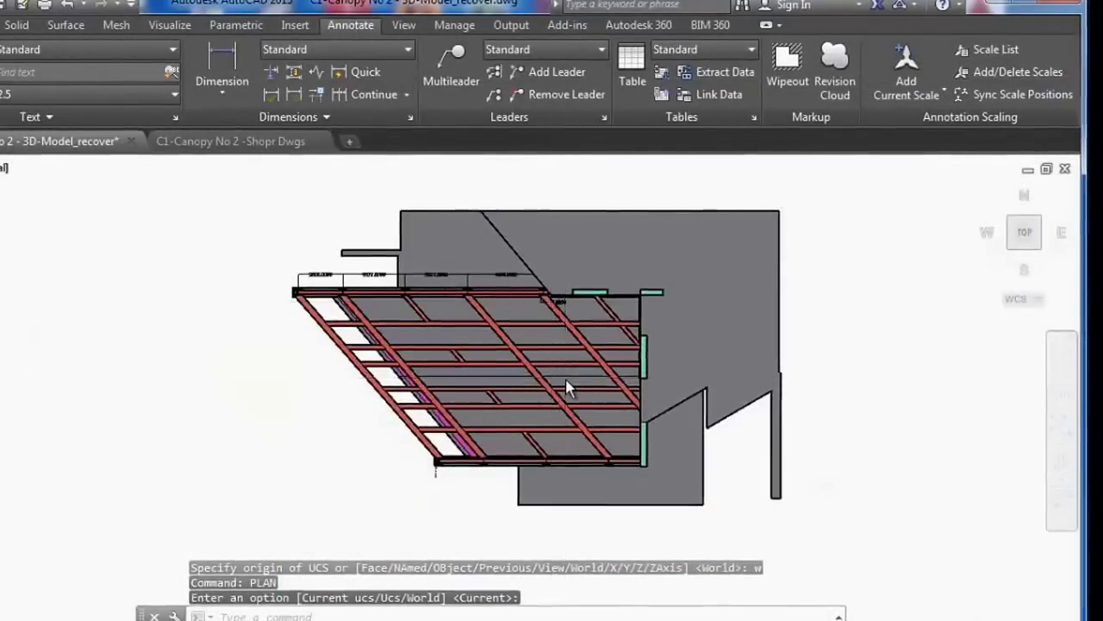
In FLATSHOT, keep foreground lines ByBlock, enable Show for obscured lines, and open Select Color for them
scroll(566, 388, "down", 2)
type("f")
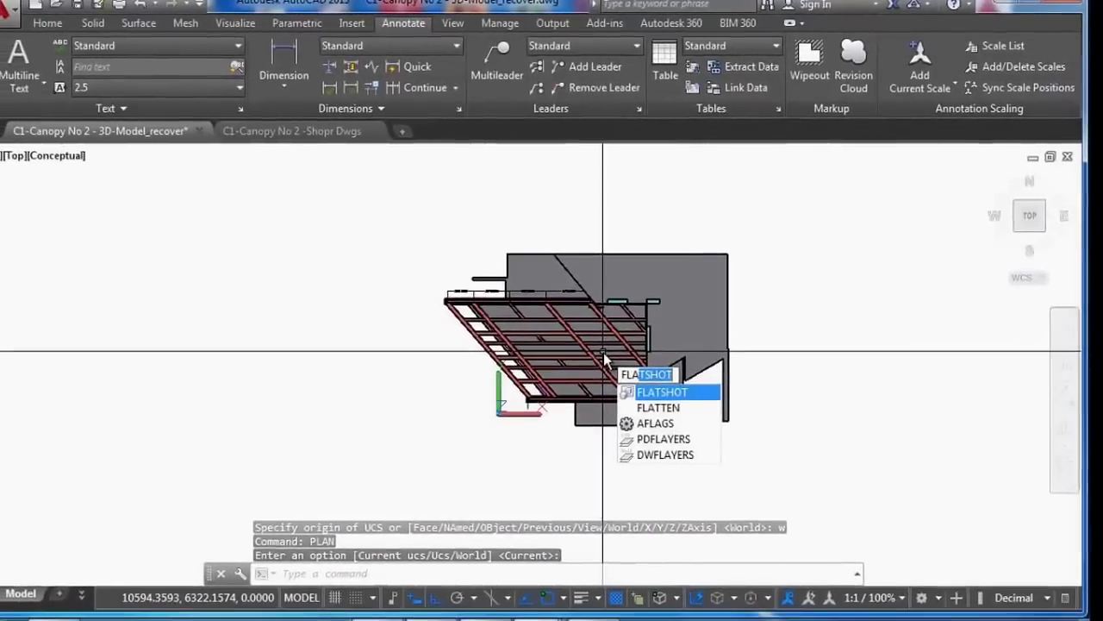
left_click(662, 394)
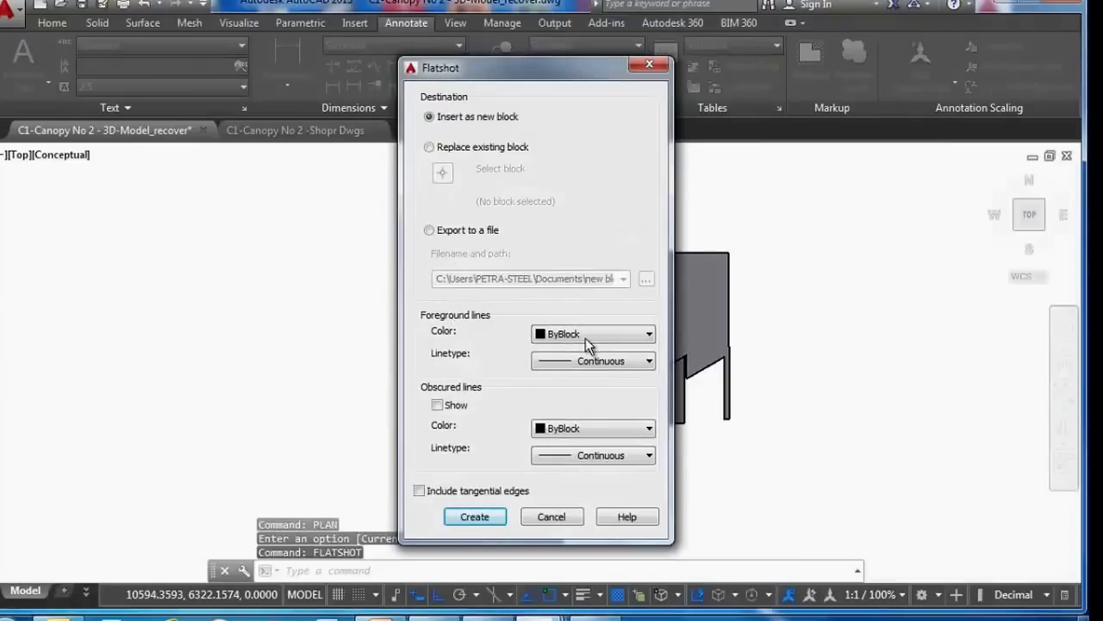
left_click(585, 336)
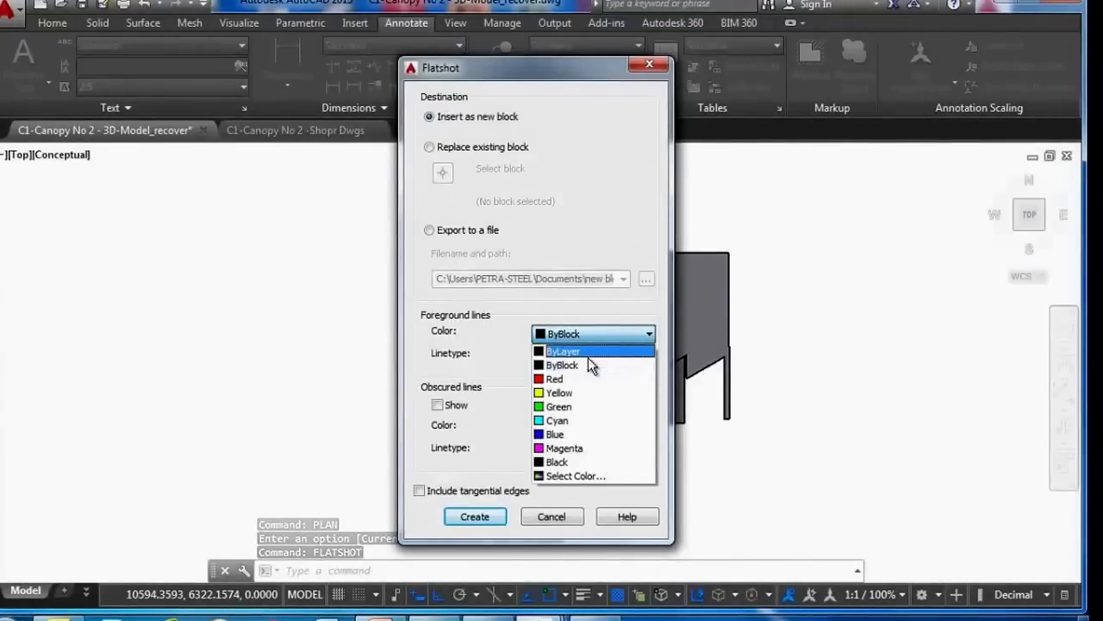
left_click(512, 335)
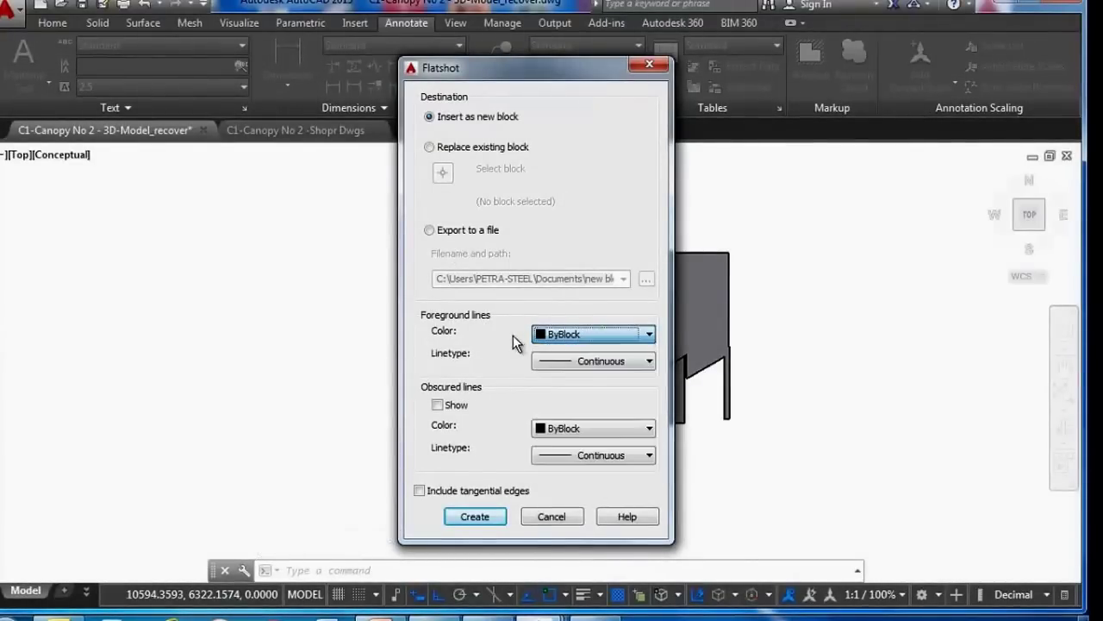
left_click(438, 407)
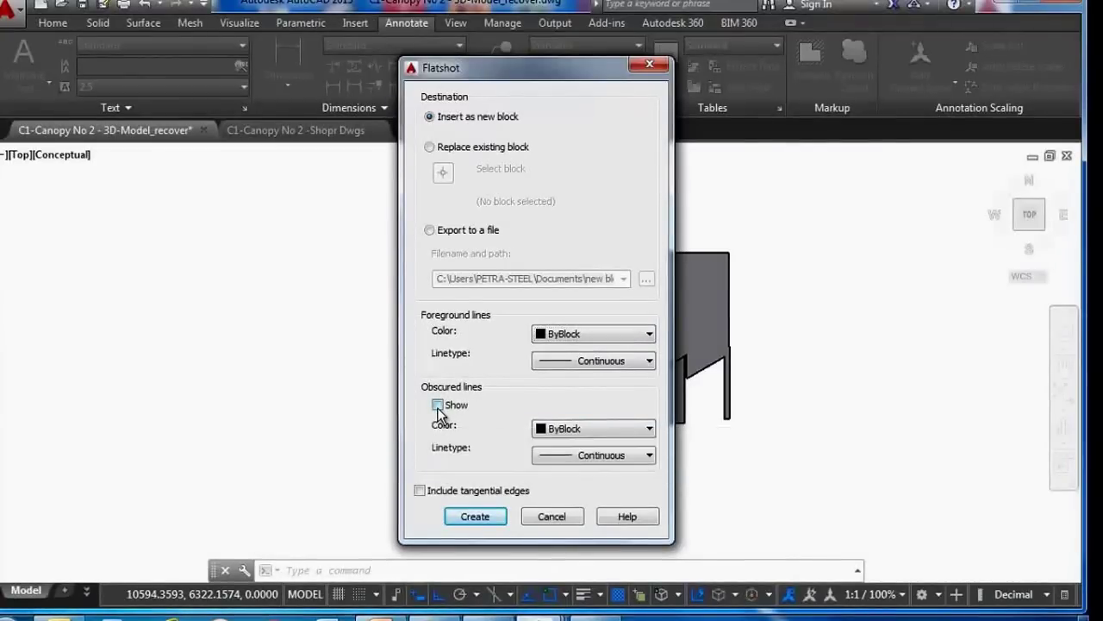
left_click(562, 431)
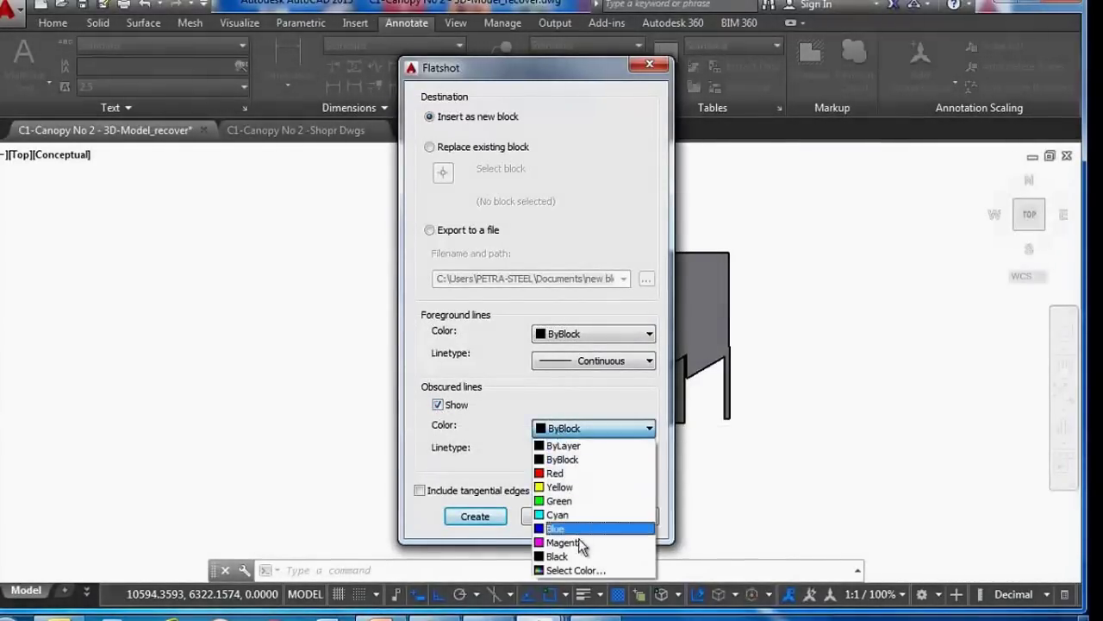
left_click(575, 570)
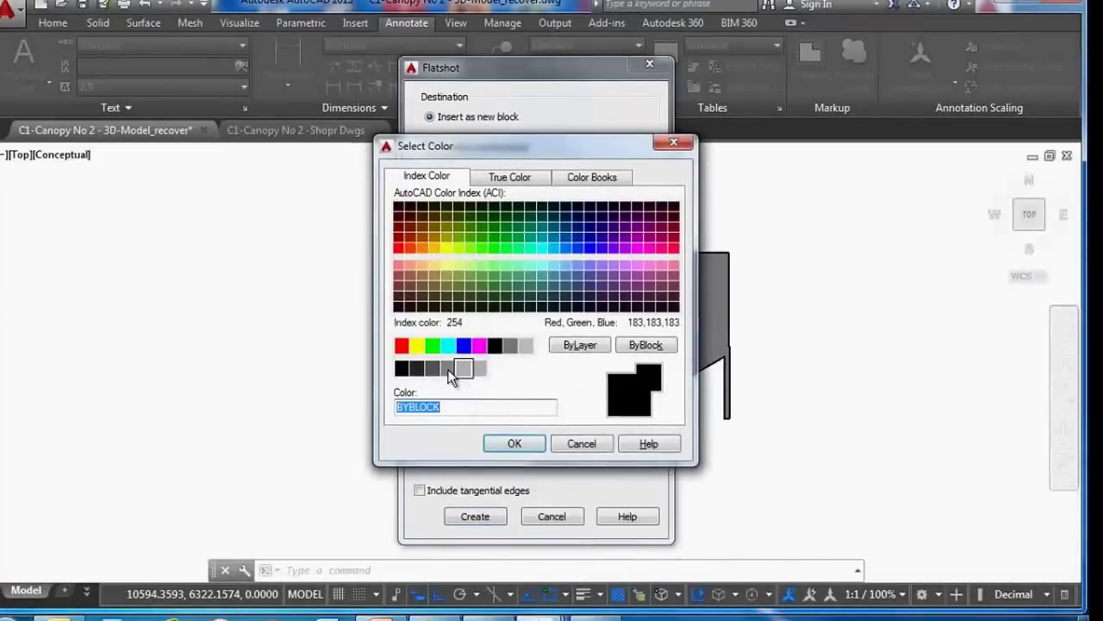
Give obscured lines index colour 253, then load and assign the HIDDENX2 linetype
left_click(448, 368)
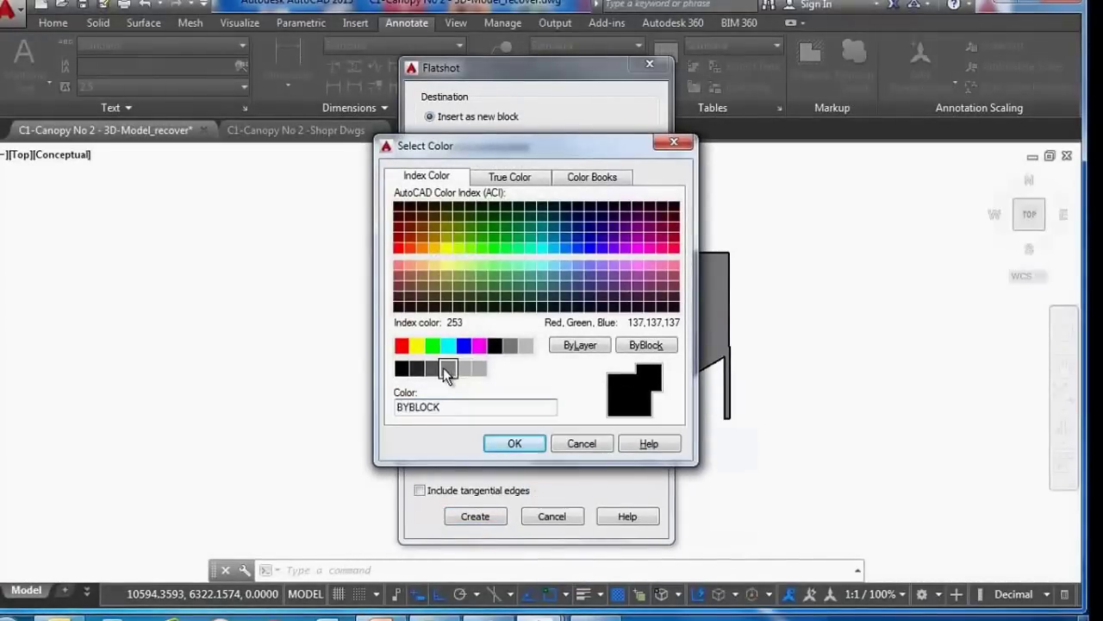
left_click(507, 445)
left_click(605, 456)
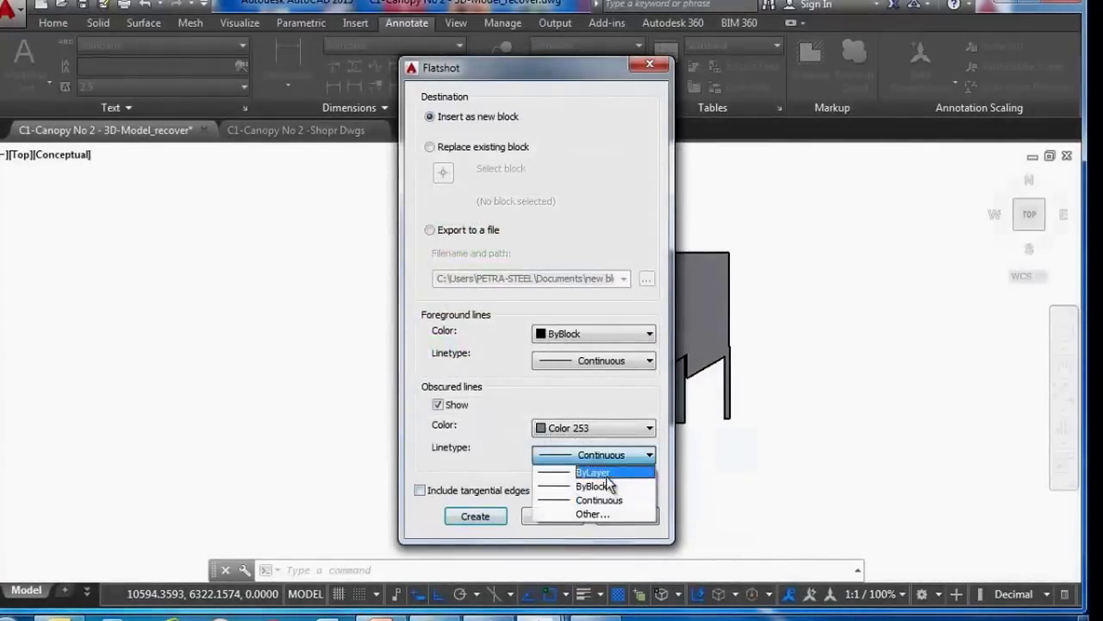
left_click(606, 515)
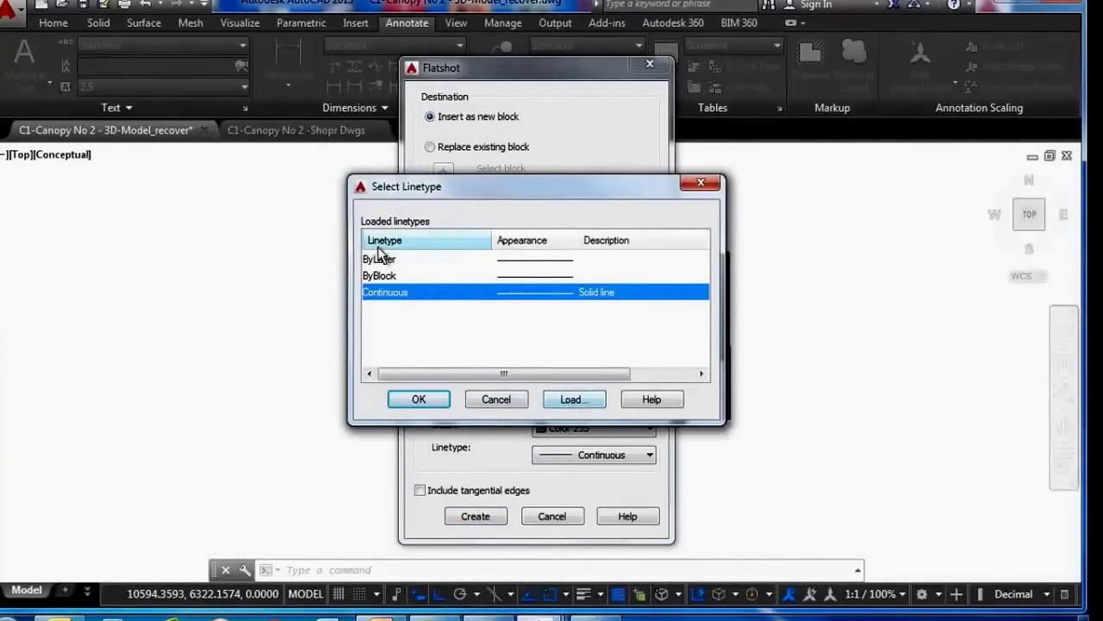
left_click(572, 400)
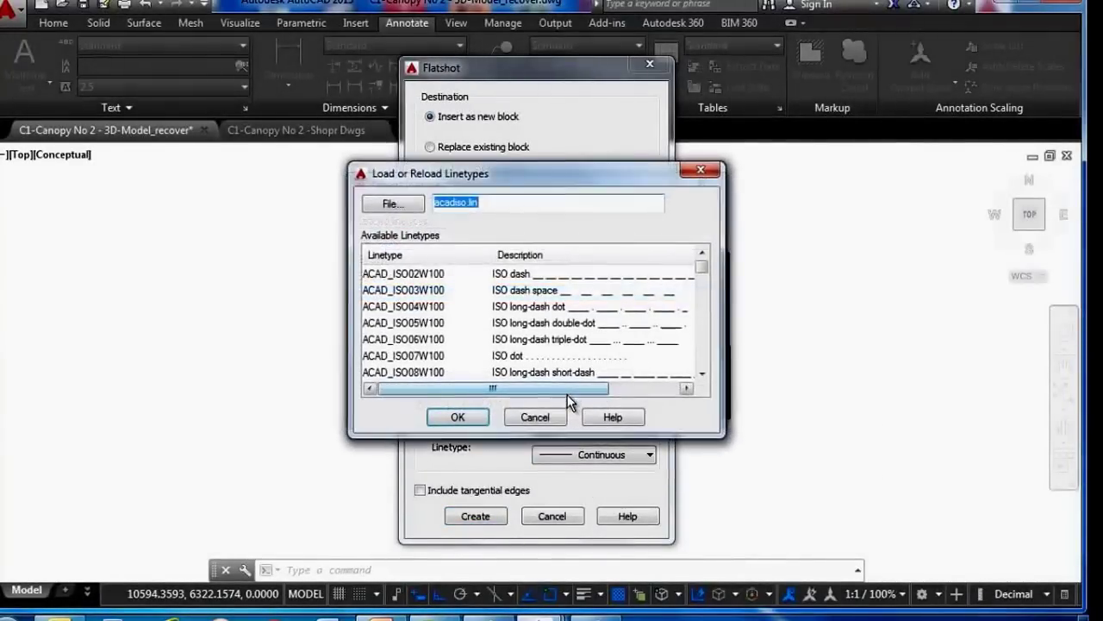
left_click(440, 326)
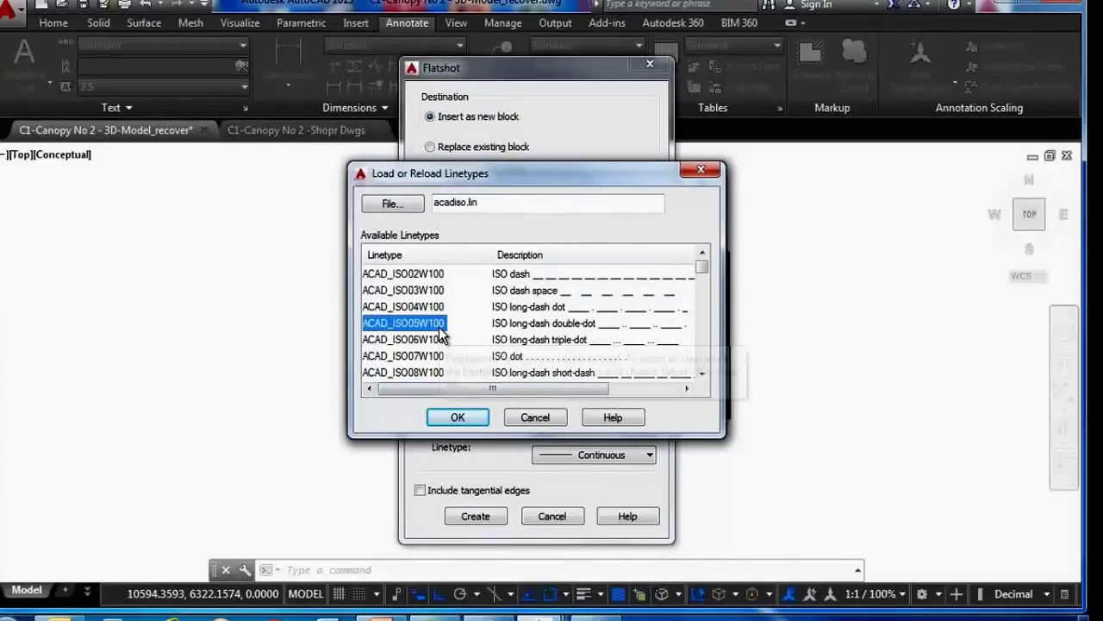
key("h")
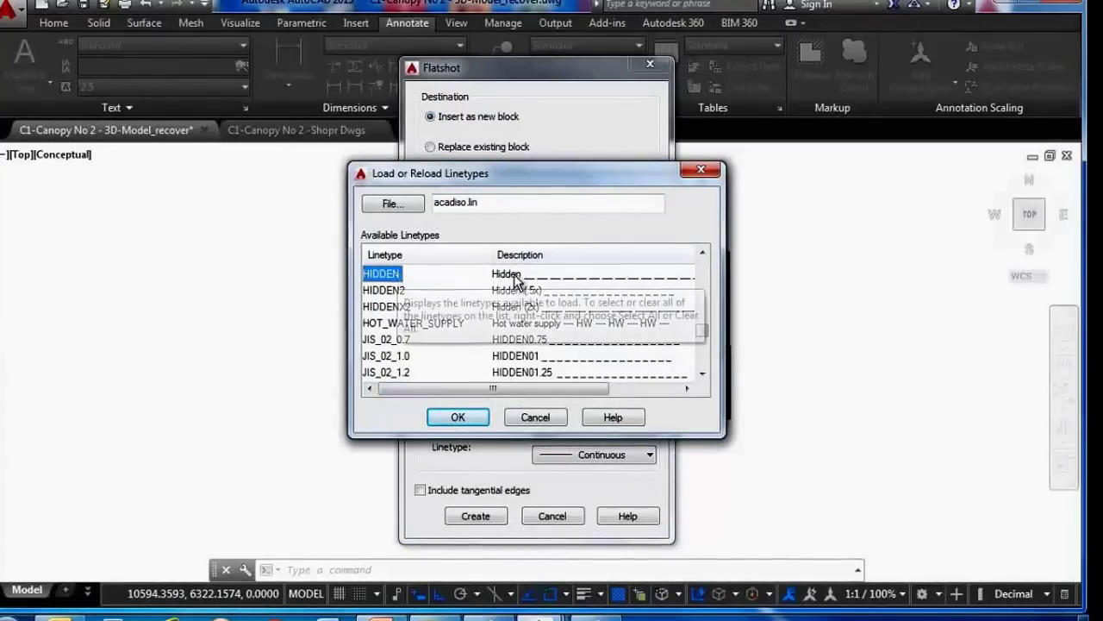
left_click(390, 310)
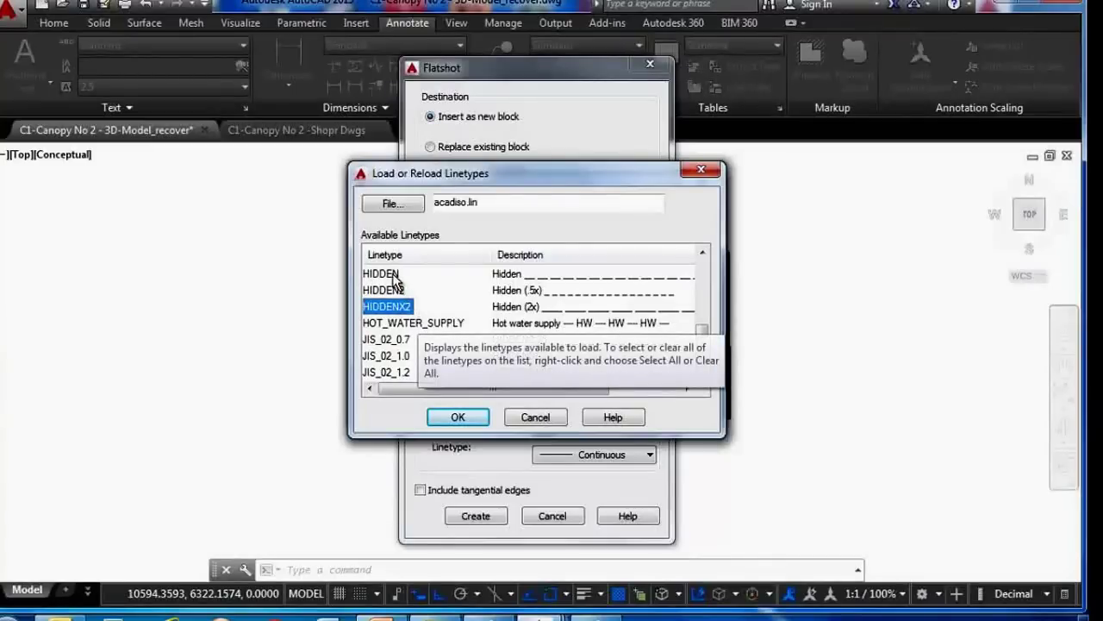
left_click(394, 276)
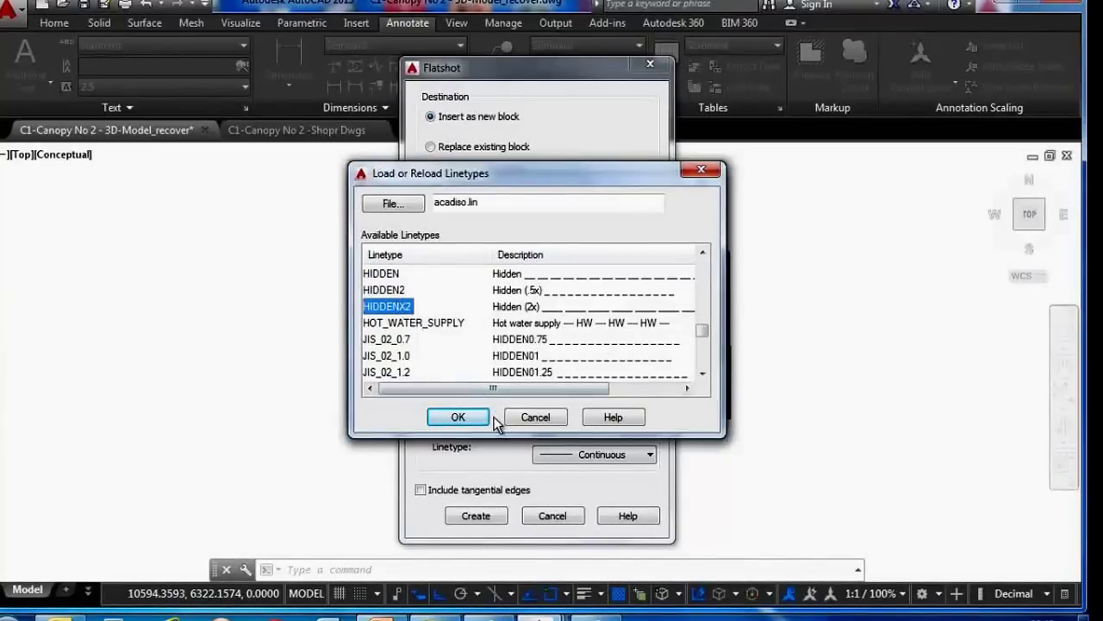
left_click(459, 417)
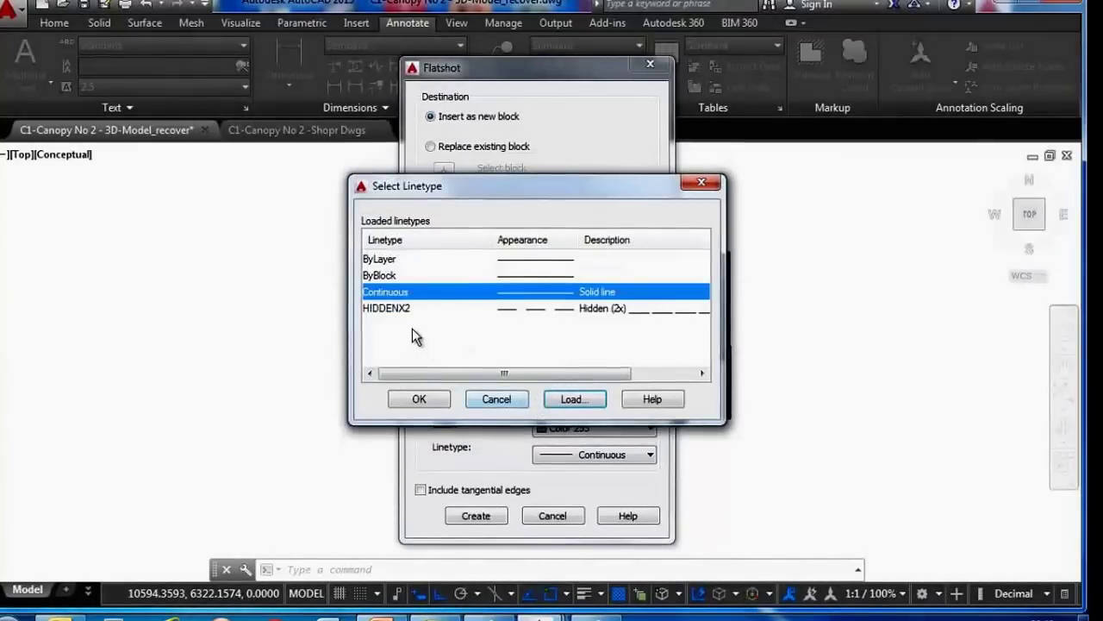
left_click(401, 308)
left_click(420, 399)
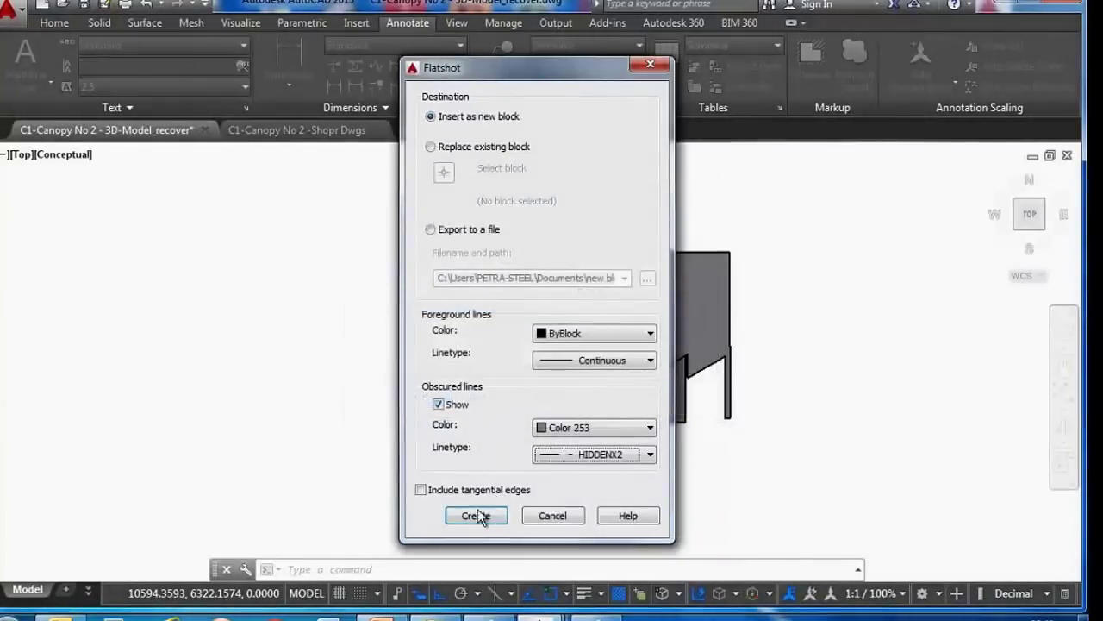
Create the flattened block and insert it left of the 3D model at X and Y scale 1
left_click(467, 515)
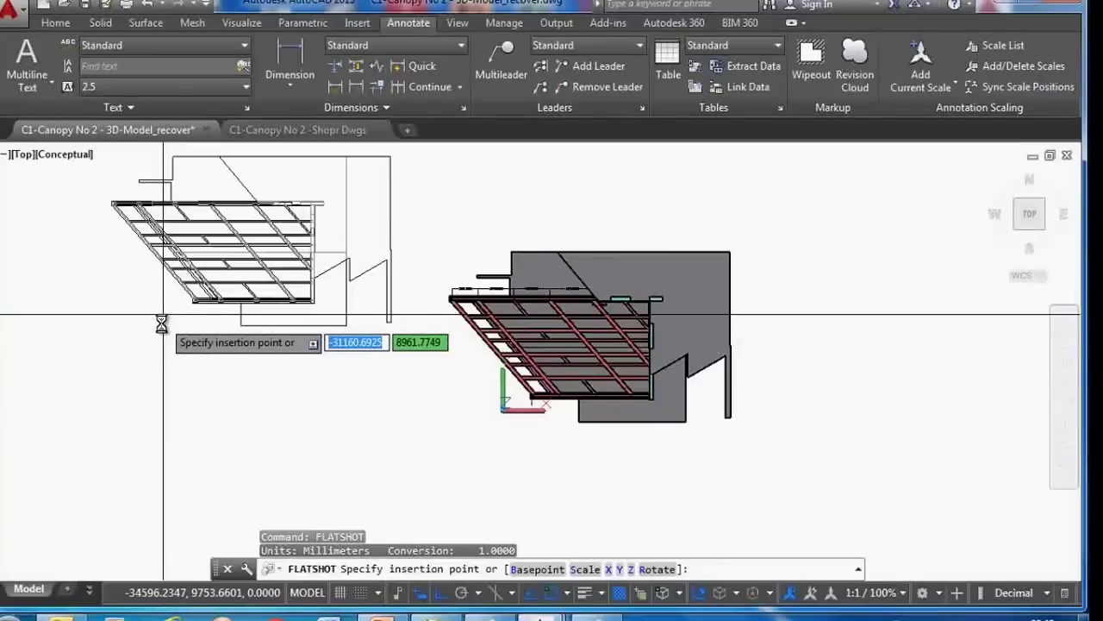
left_click(164, 338)
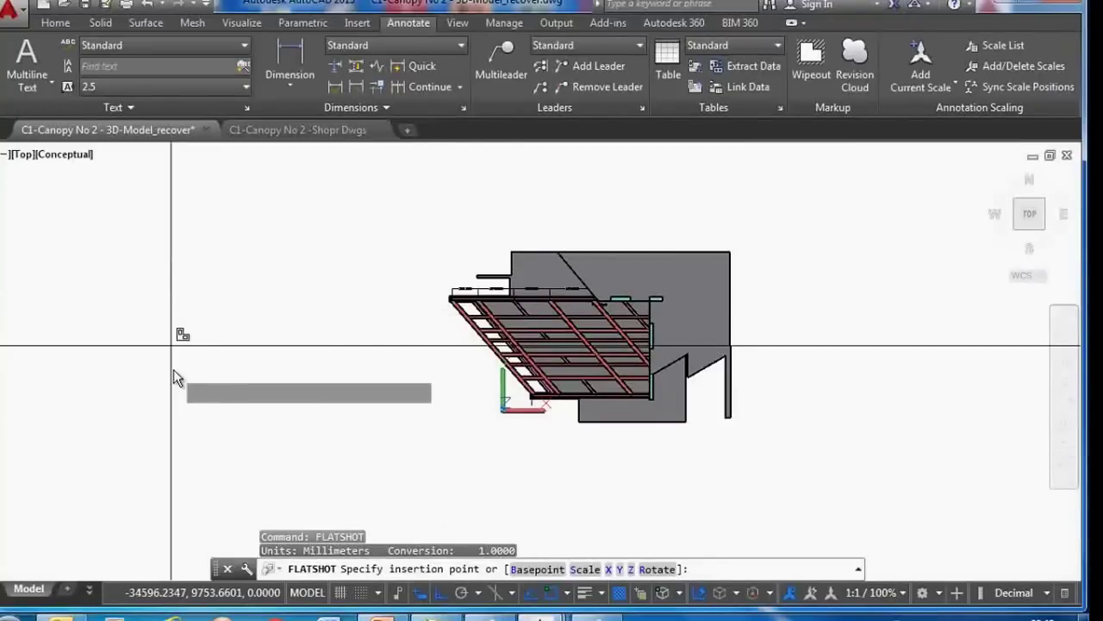
left_click(173, 369)
key("Return")
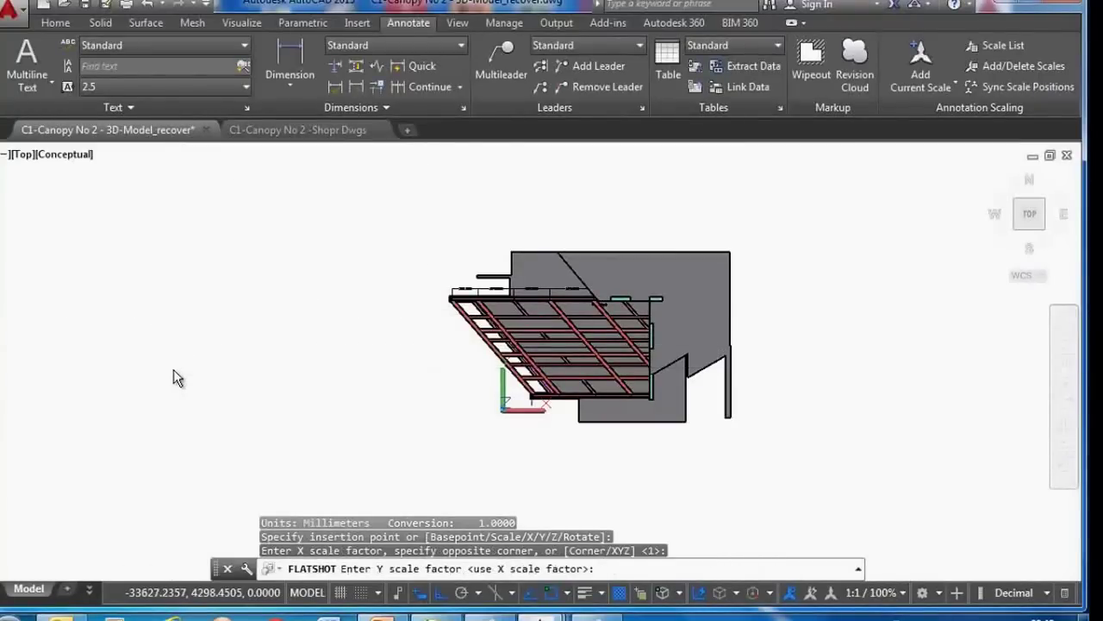
key("Return")
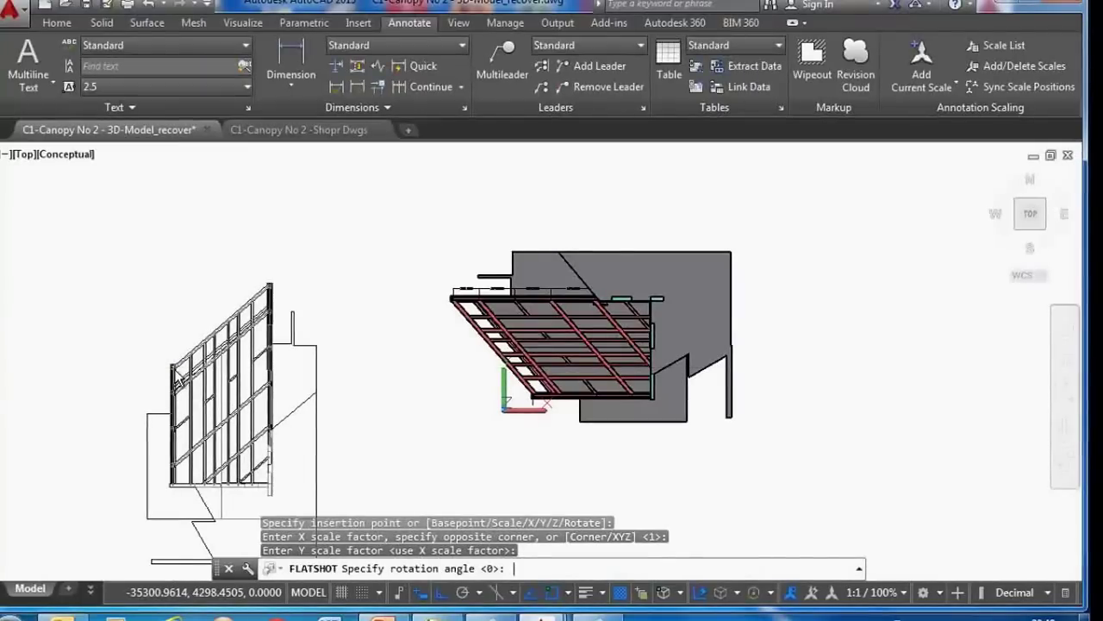
left_click(177, 370)
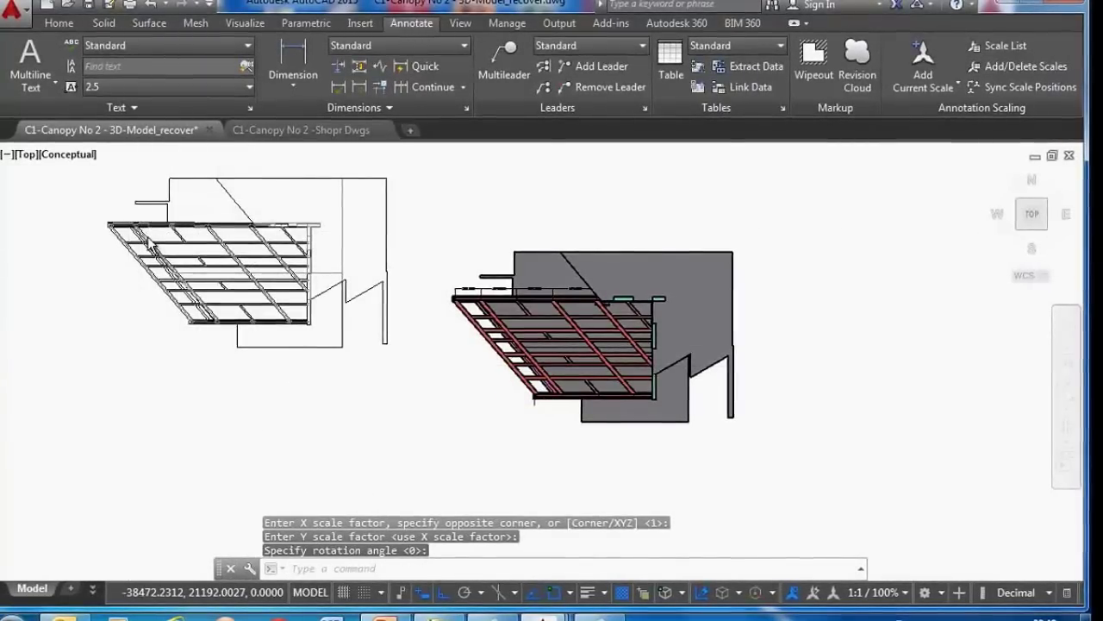
scroll(147, 254, "up", 2)
scroll(135, 285, "up", 1)
scroll(136, 285, "up", 1)
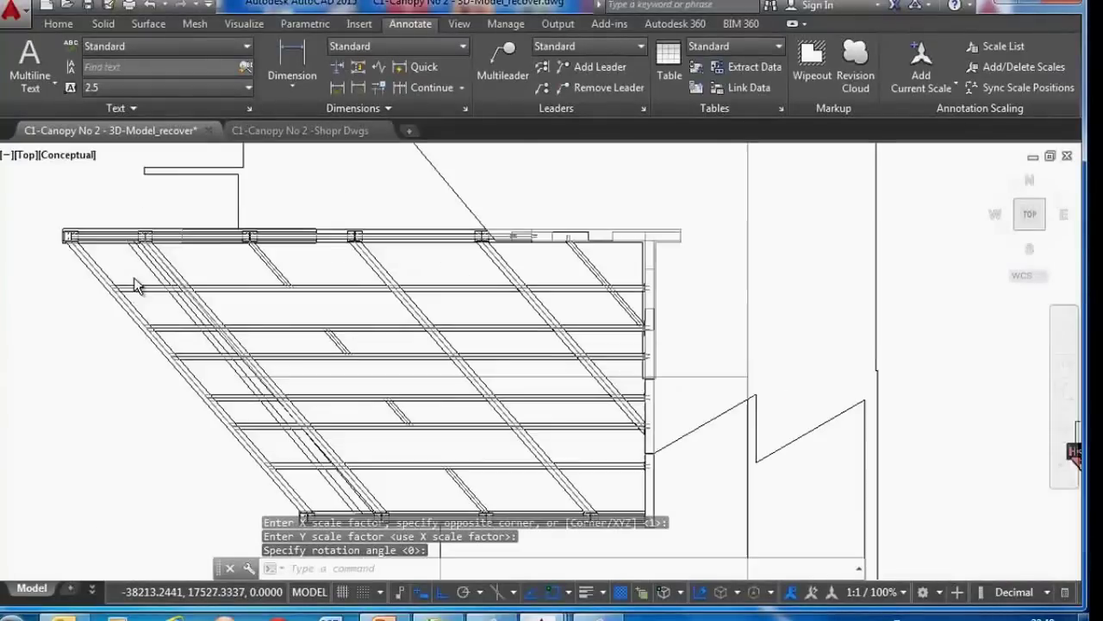
scroll(98, 222, "up", 2)
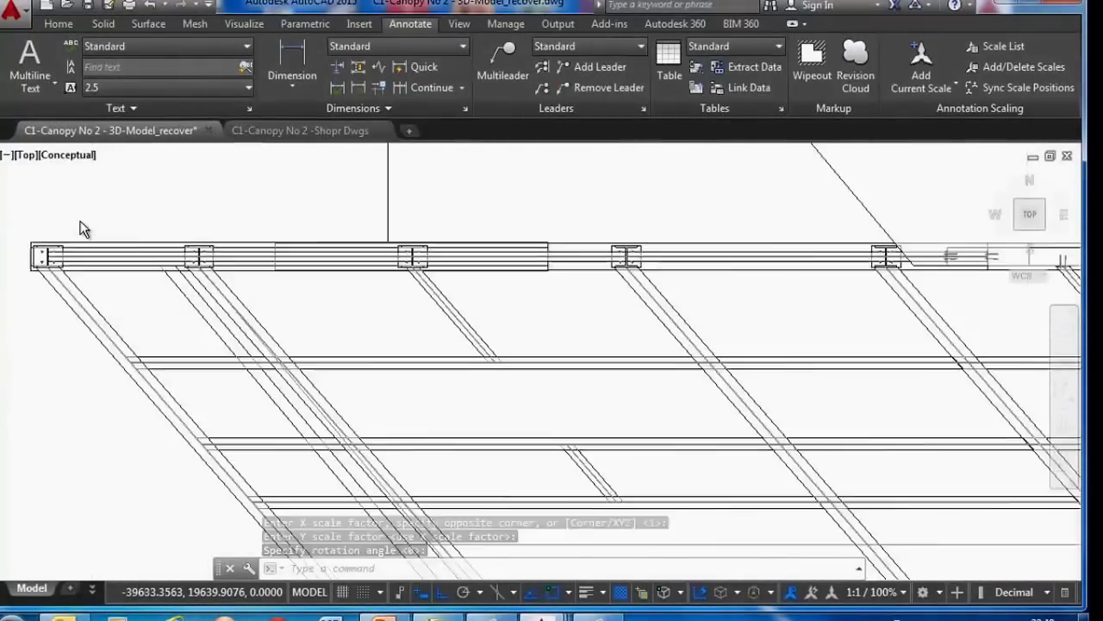
scroll(81, 229, "up", 2)
scroll(89, 230, "up", 2)
scroll(129, 231, "down", 2)
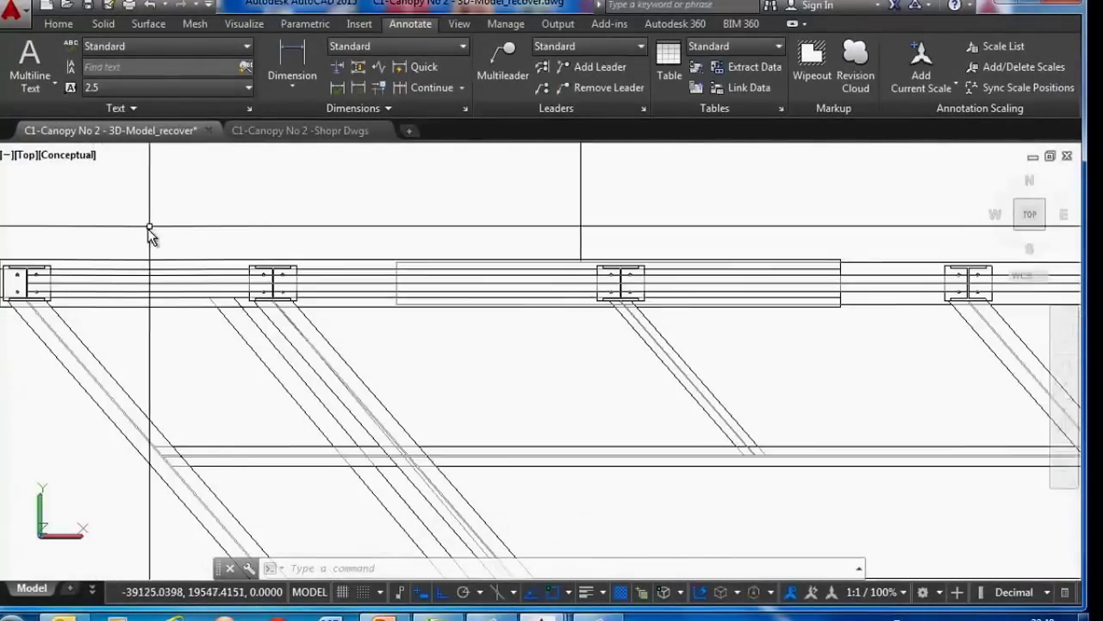
scroll(164, 245, "down", 1)
scroll(181, 254, "down", 1)
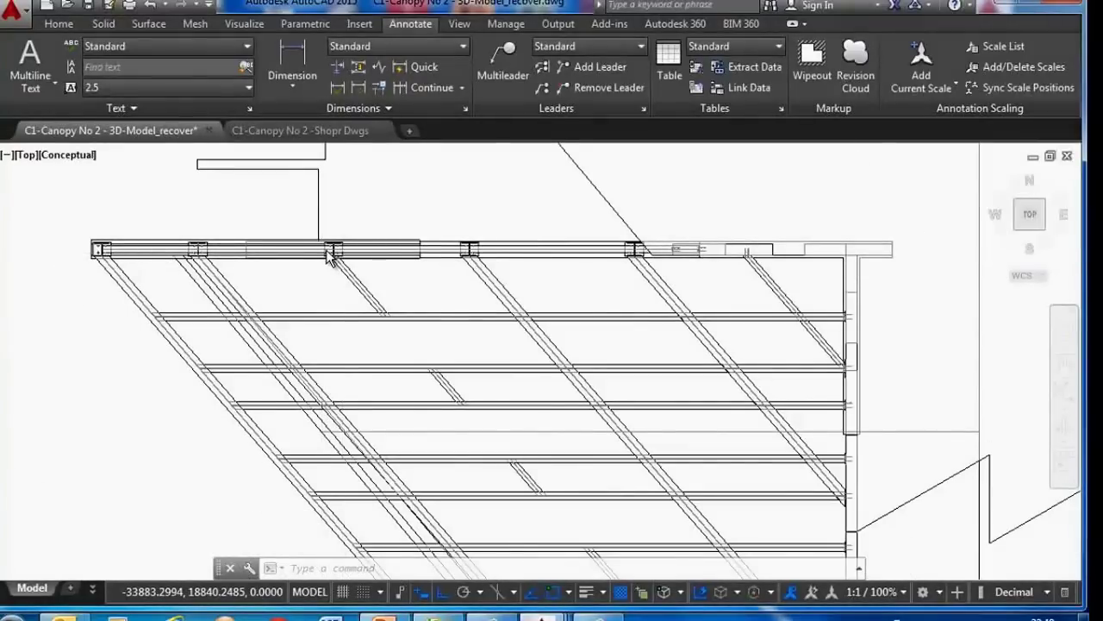
scroll(328, 255, "down", 1)
scroll(583, 246, "down", 1)
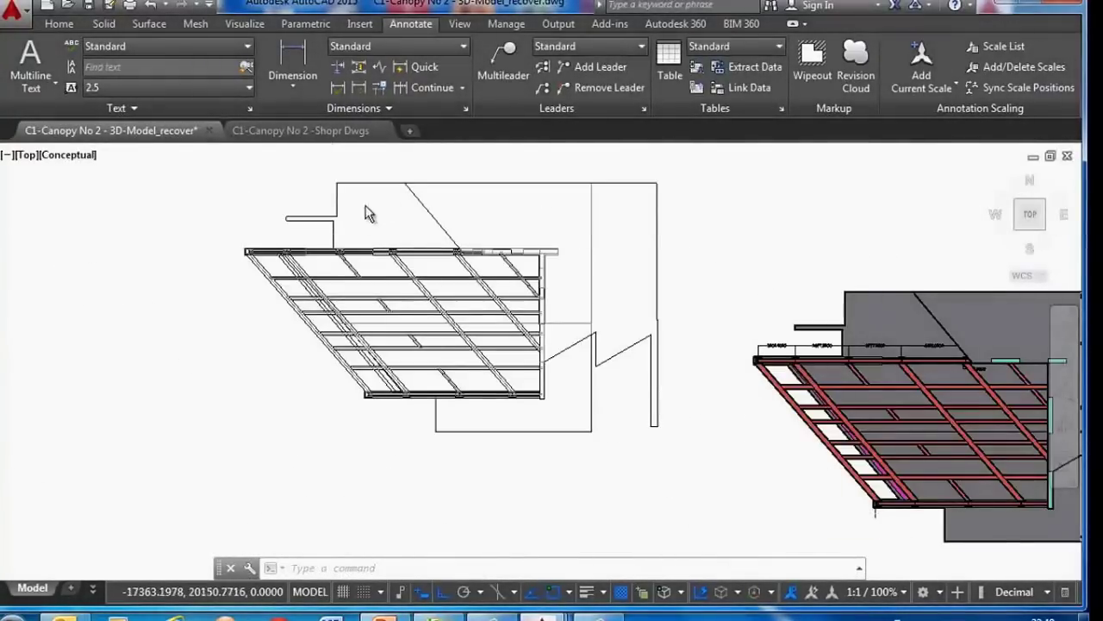
scroll(420, 244, "up", 1)
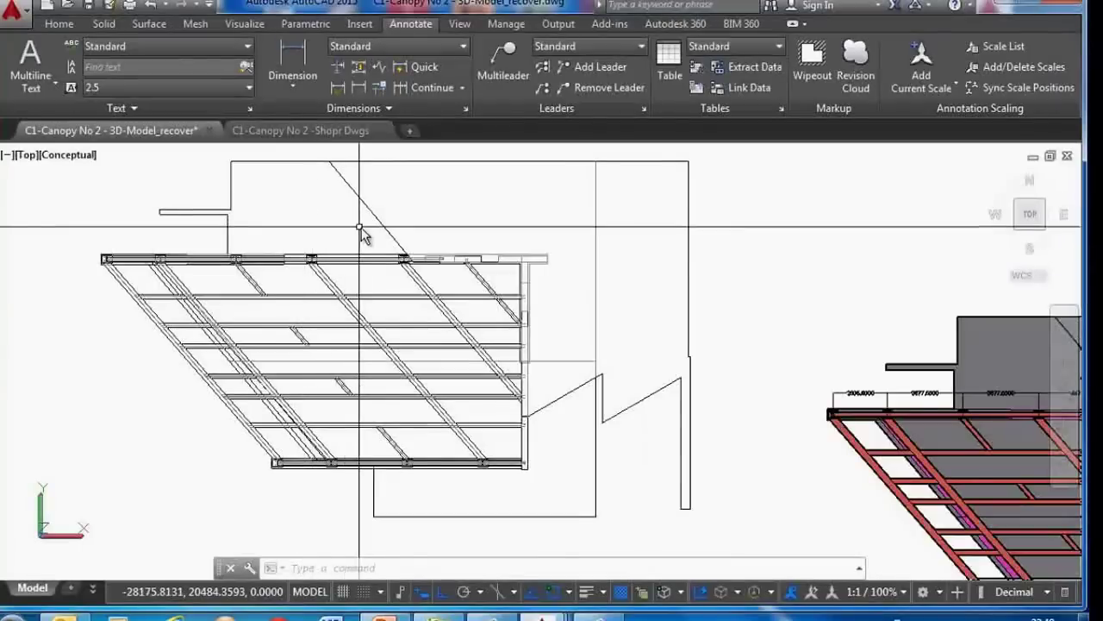
type("p")
key("Return")
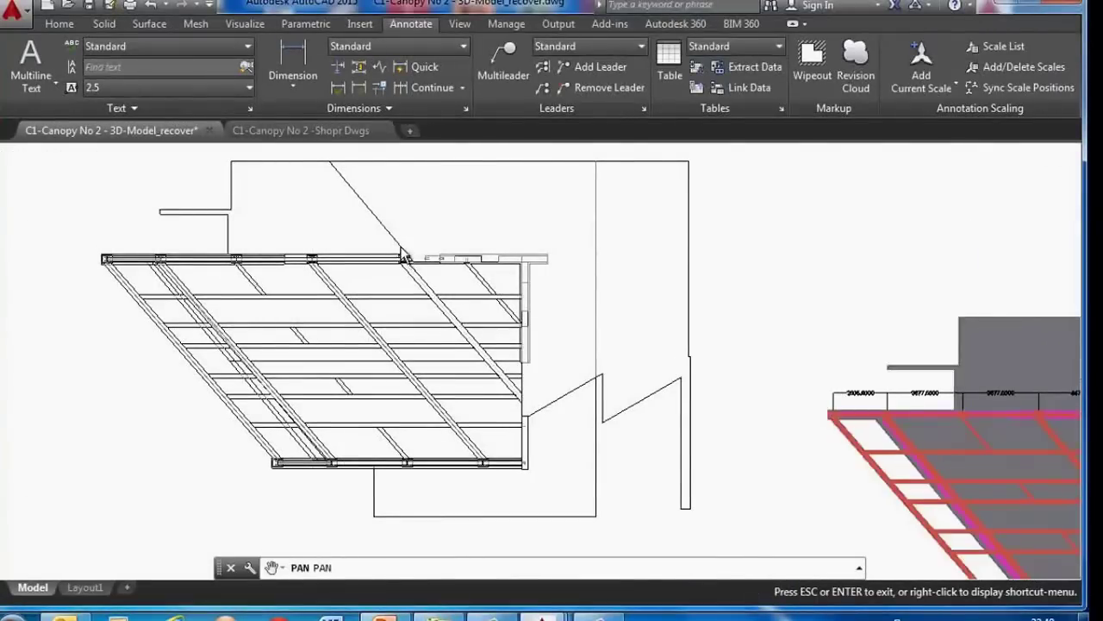
mouse_move(402, 250)
left_mouse_down()
mouse_move(402, 270)
mouse_move(389, 249)
left_mouse_up()
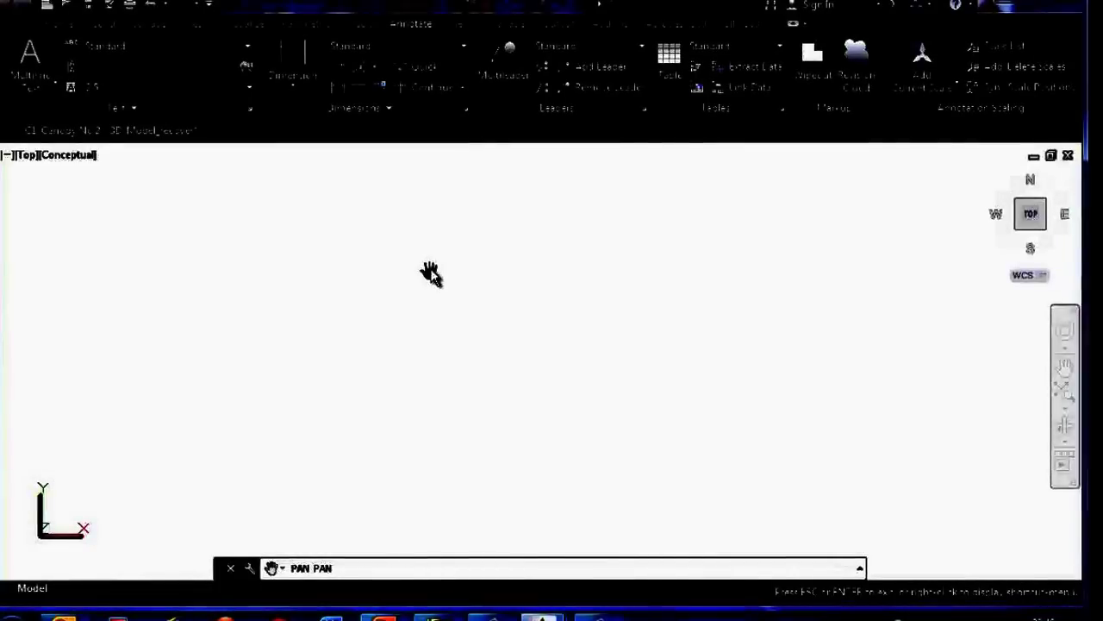
scroll(440, 276, "down", 2)
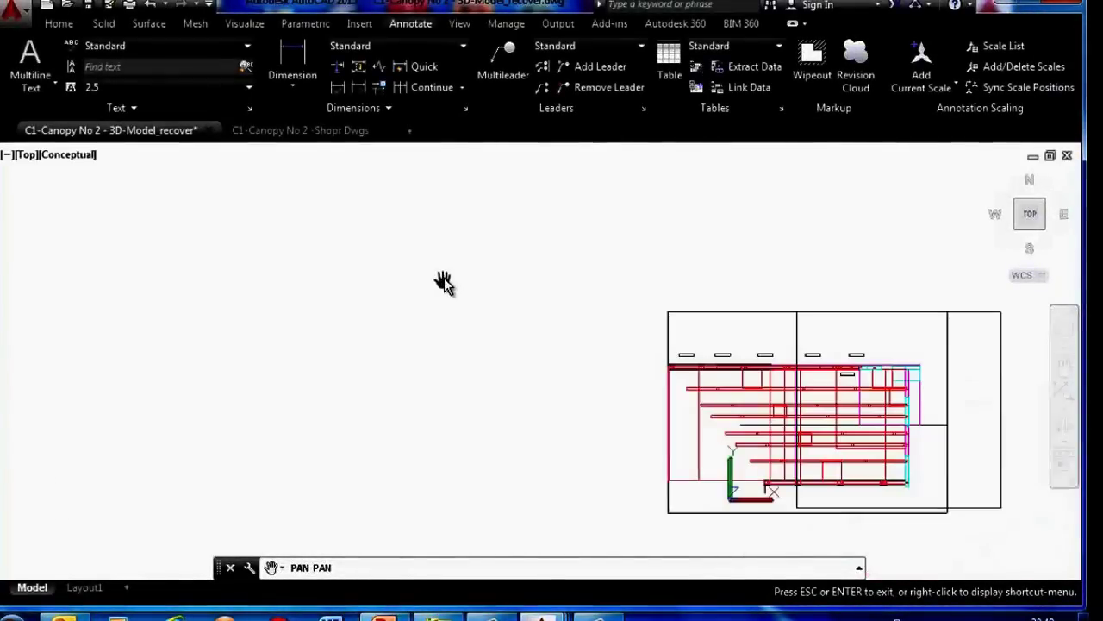
scroll(486, 311, "down", 1)
scroll(486, 312, "down", 1)
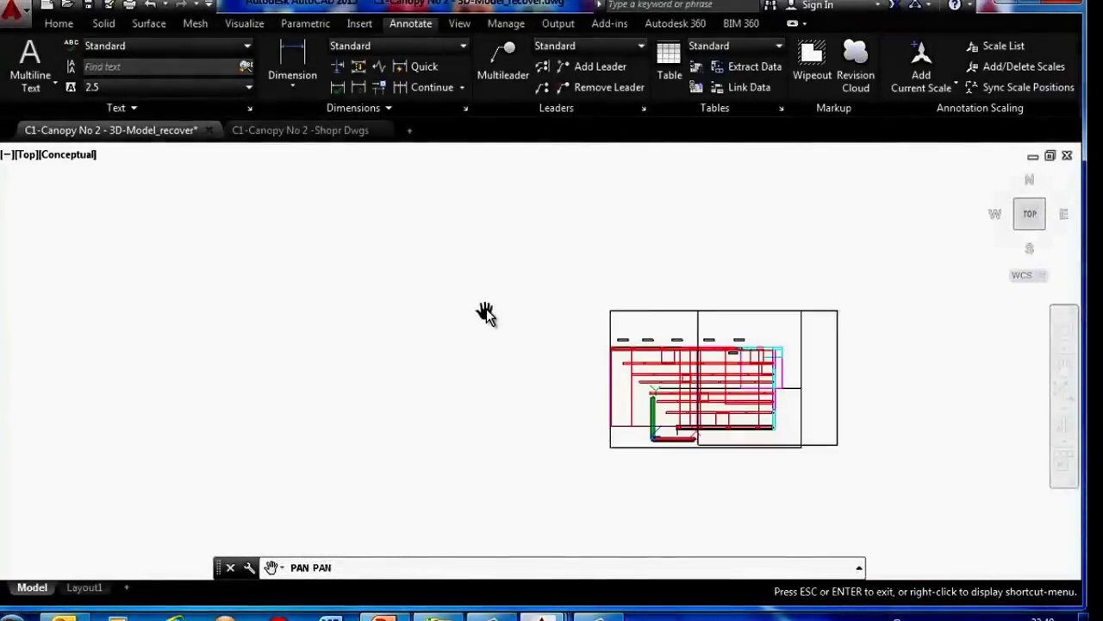
scroll(450, 296, "down", 1)
right_click(458, 295)
left_click(480, 299)
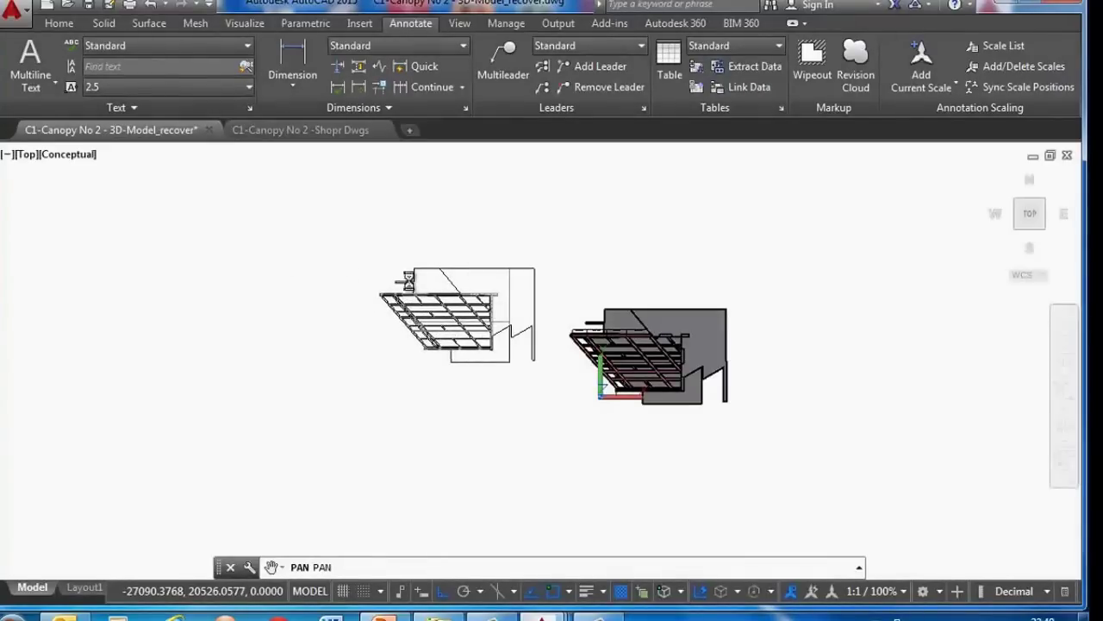
type("z")
key("Return")
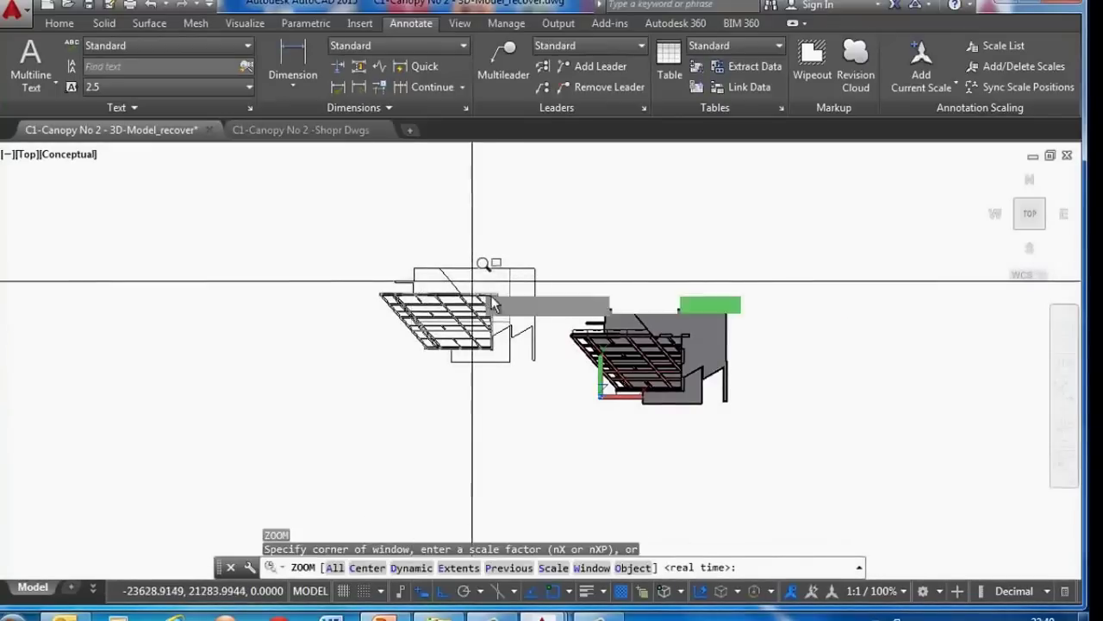
left_click(493, 274)
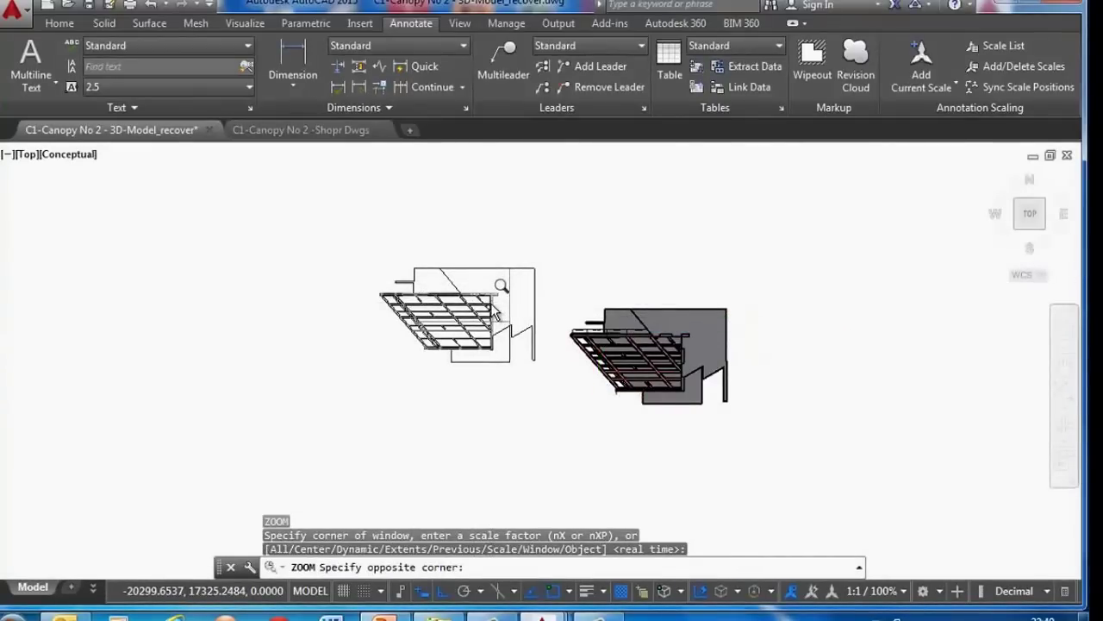
left_click(496, 314)
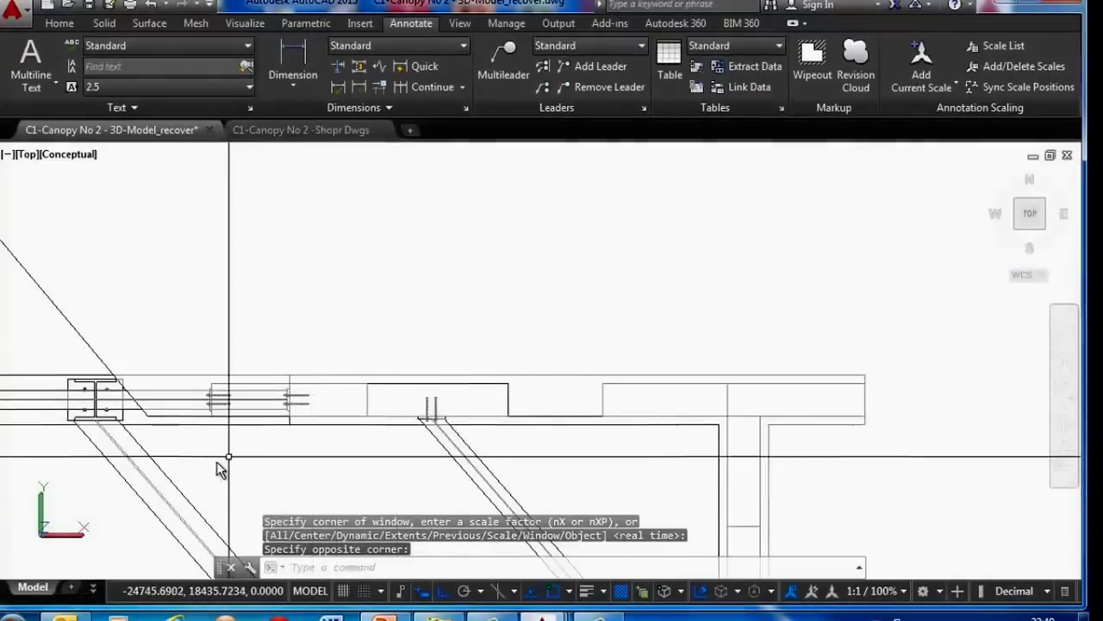
scroll(153, 448, "up", 3)
scroll(154, 448, "up", 3)
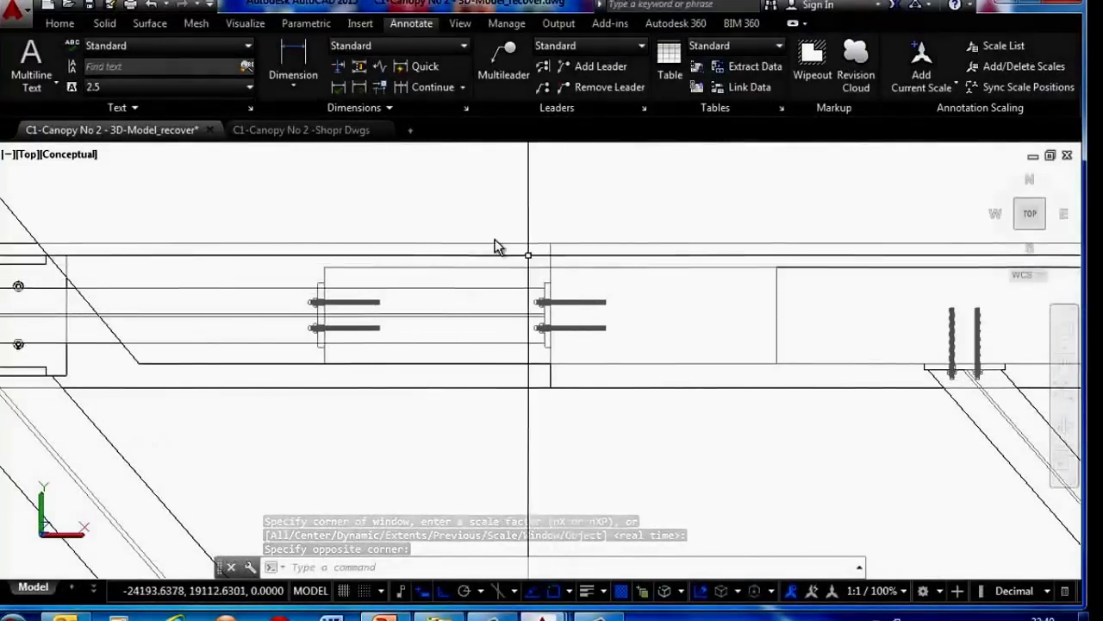
scroll(473, 245, "down", 2)
scroll(492, 291, "down", 2)
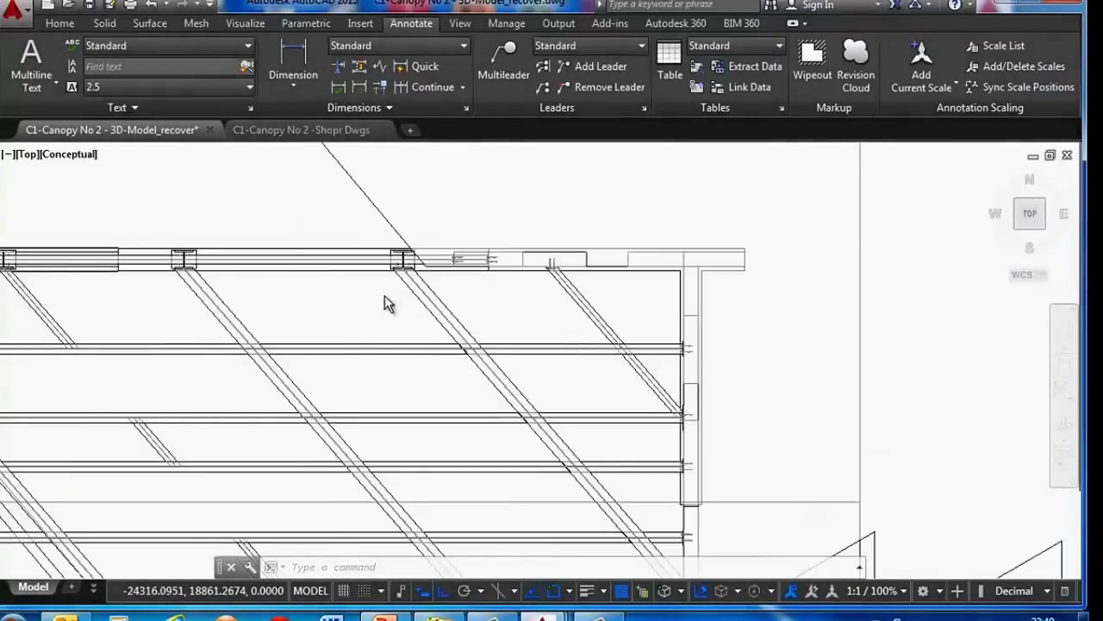
scroll(326, 312, "down", 2)
scroll(349, 334, "down", 2)
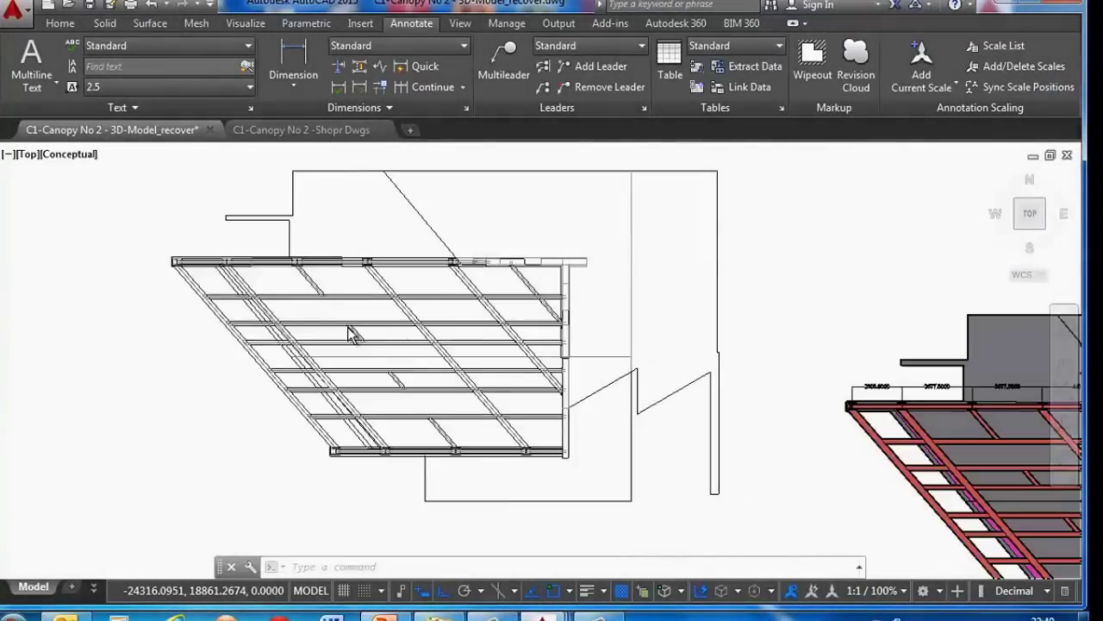
scroll(351, 335, "down", 2)
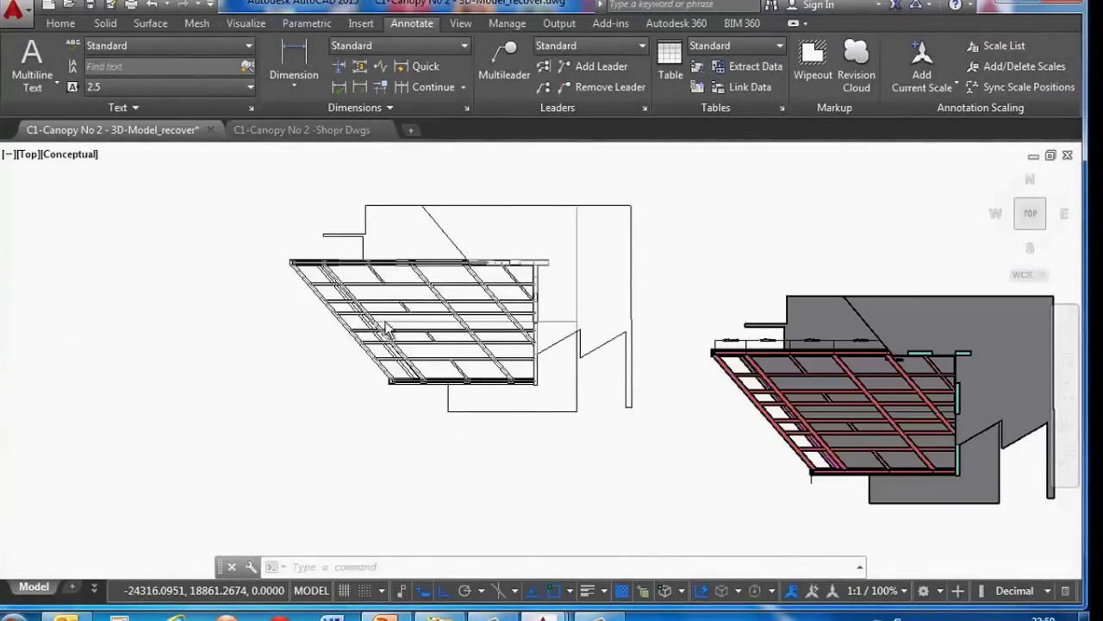
scroll(385, 325, "down", 2)
Cut the flattened plan out of the 3D model drawing with a selection window
key("ctrl+x")
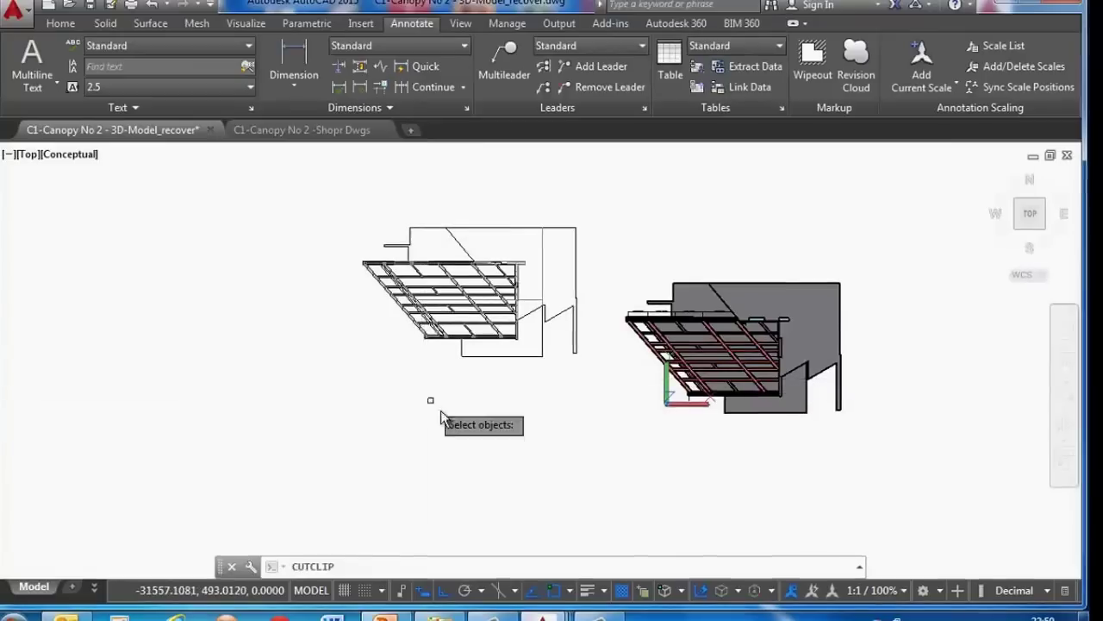
left_click(479, 390)
left_click(390, 306)
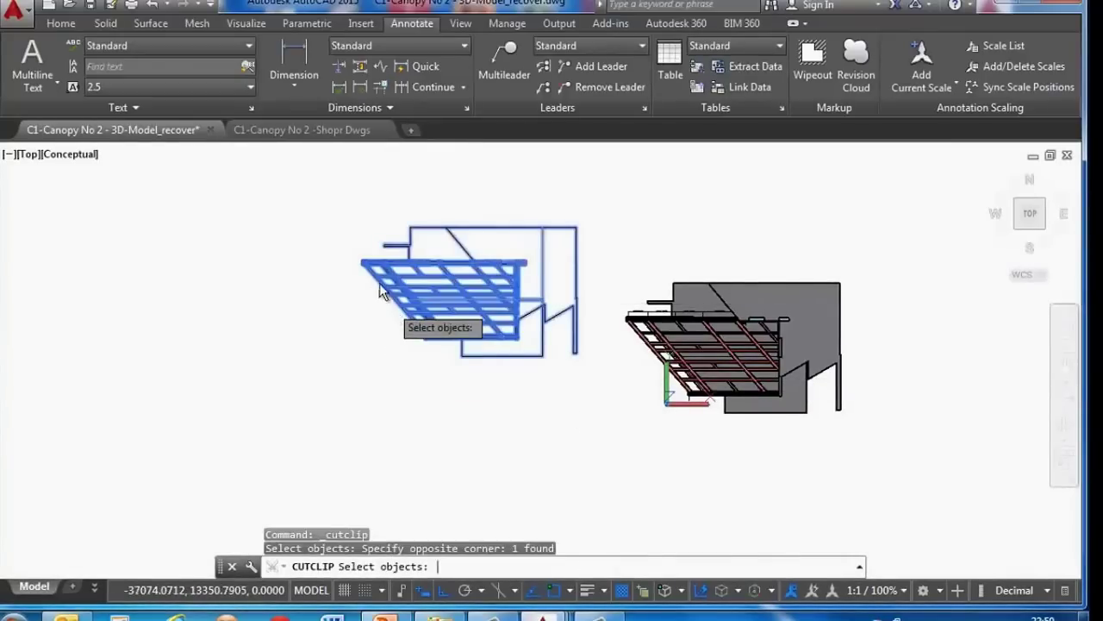
key("Return")
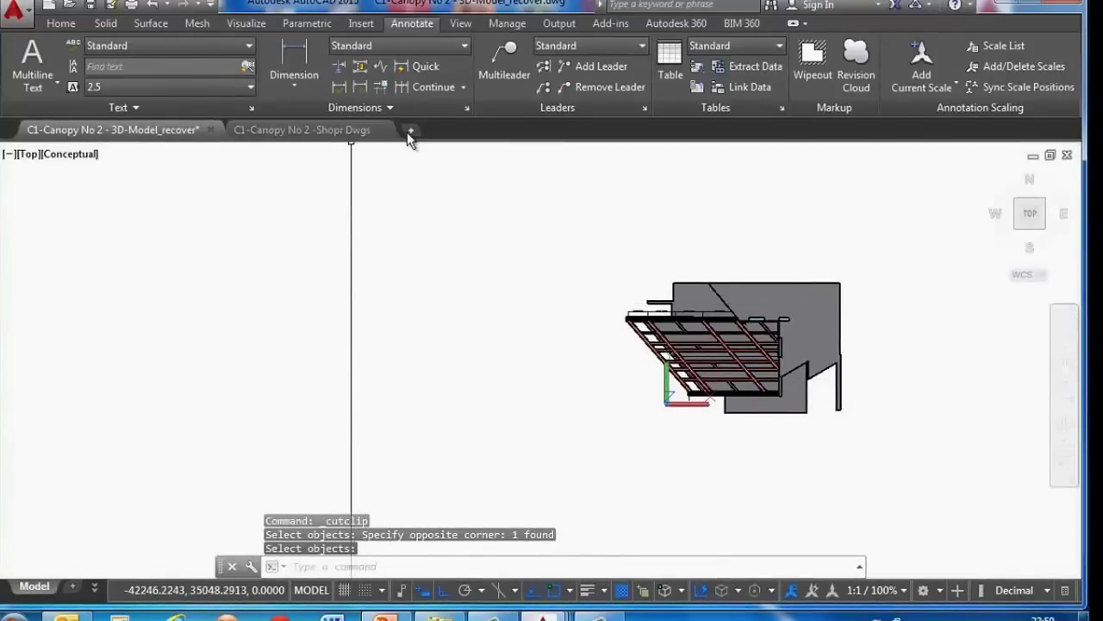
Paste the plan into a new blank drawing, Drawing1, zoom to extents, then return to the 3D model
left_click(410, 130)
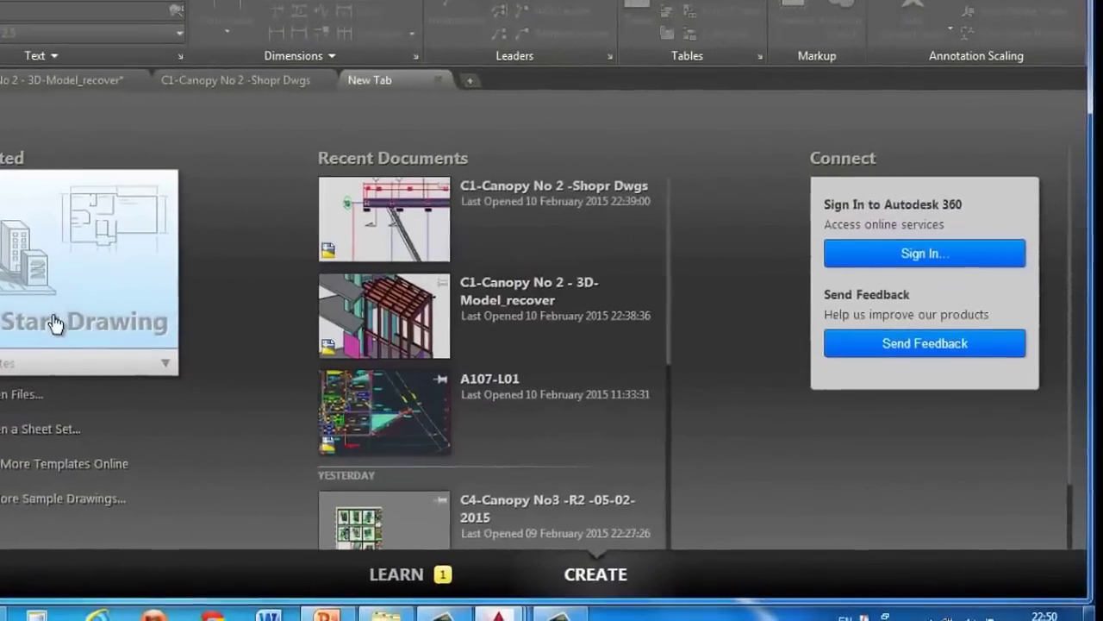
left_click(86, 339)
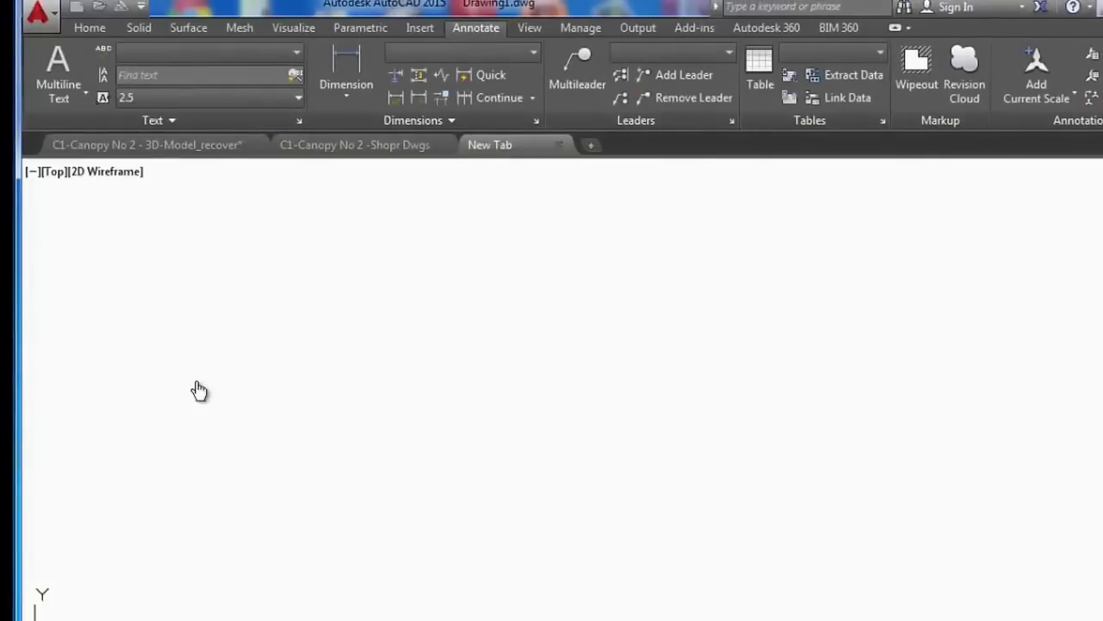
key("ctrl+v")
left_click(470, 386)
type("z")
key("Return")
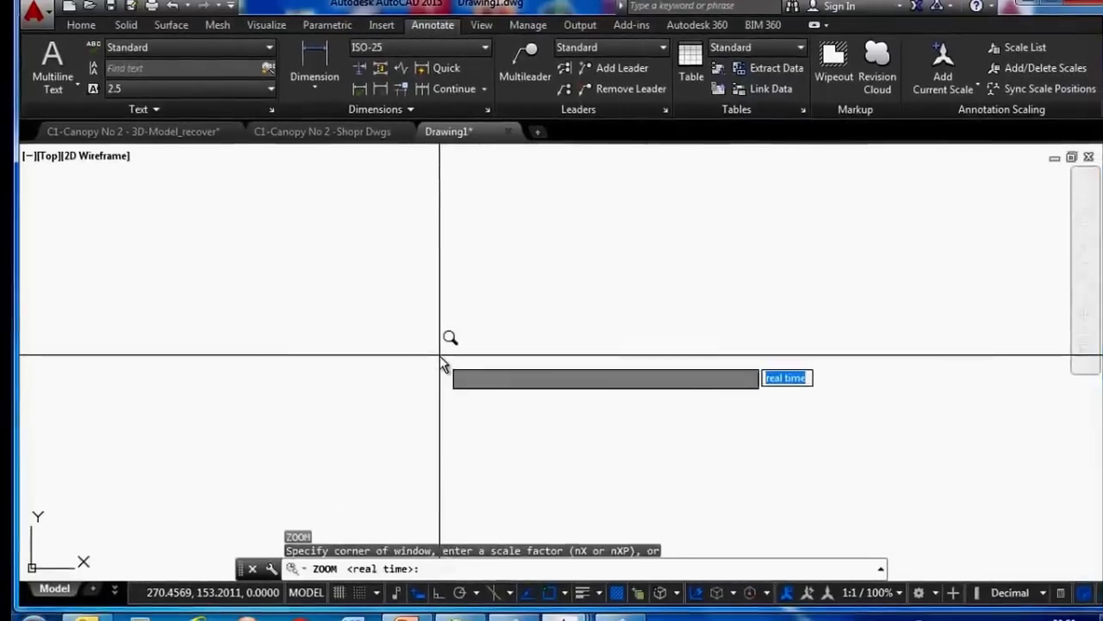
type("e")
key("Return")
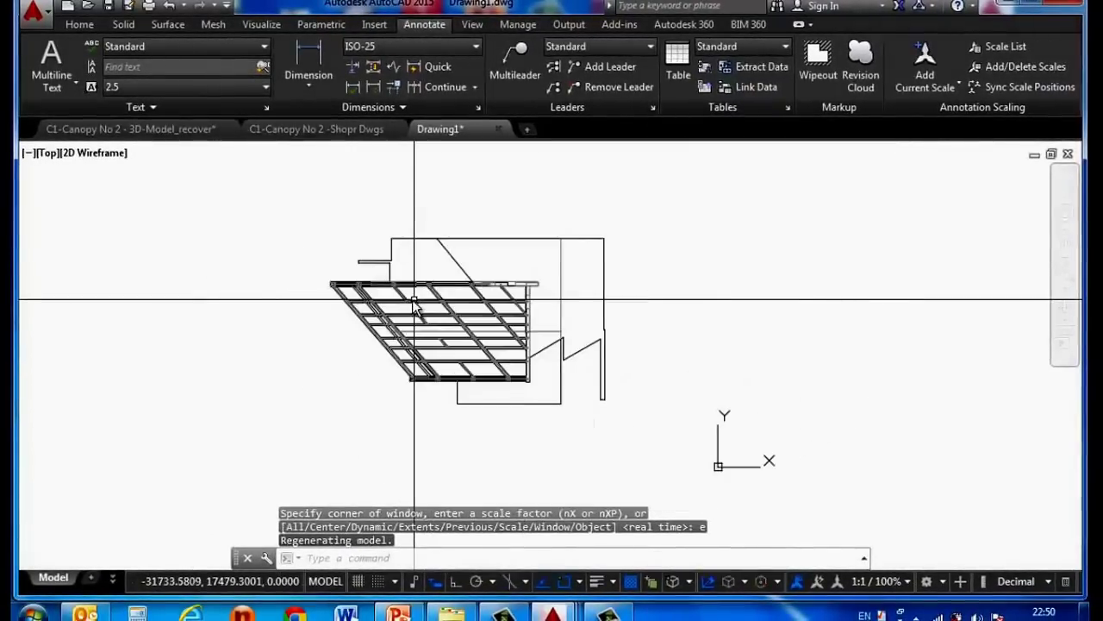
scroll(417, 308, "up", 3)
scroll(448, 290, "up", 3)
scroll(635, 253, "up", 2)
scroll(680, 256, "down", 5)
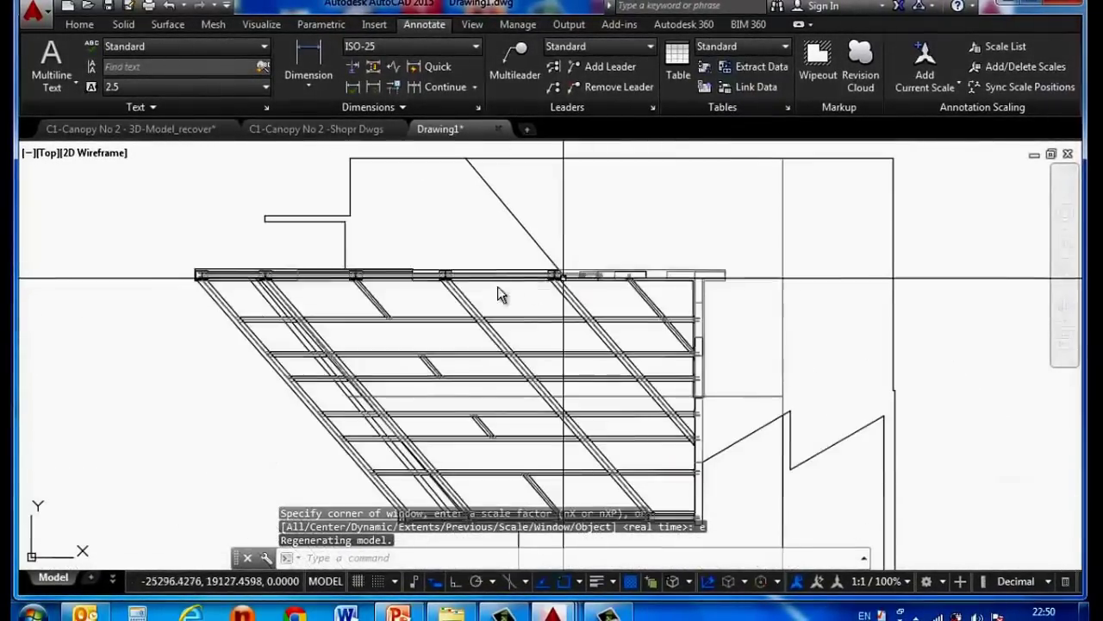
scroll(483, 293, "down", 4)
scroll(431, 301, "down", 1)
scroll(371, 259, "up", 1)
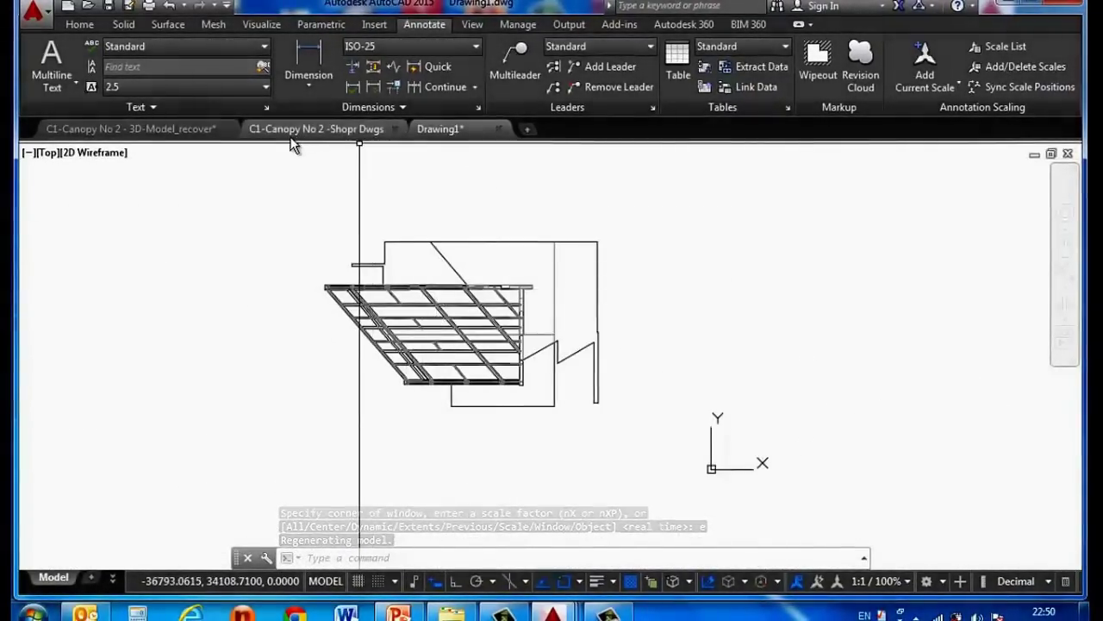
left_click(202, 130)
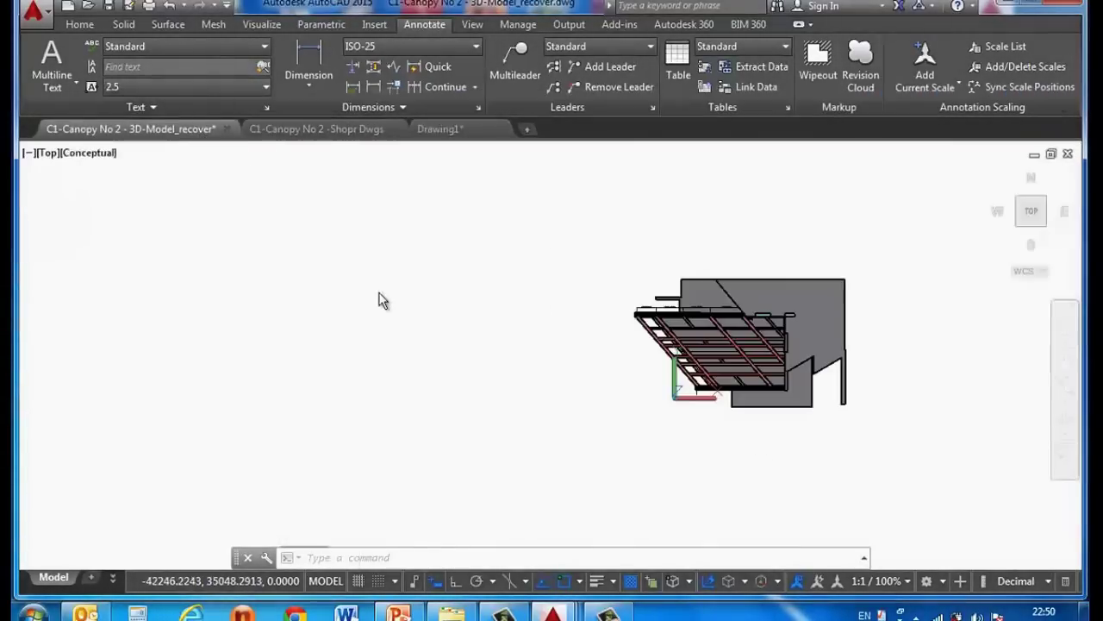
Reorient the UCS by origin and Z axis at the beam's left end, then view it in plan
scroll(642, 305, "up", 2)
scroll(642, 303, "up", 4)
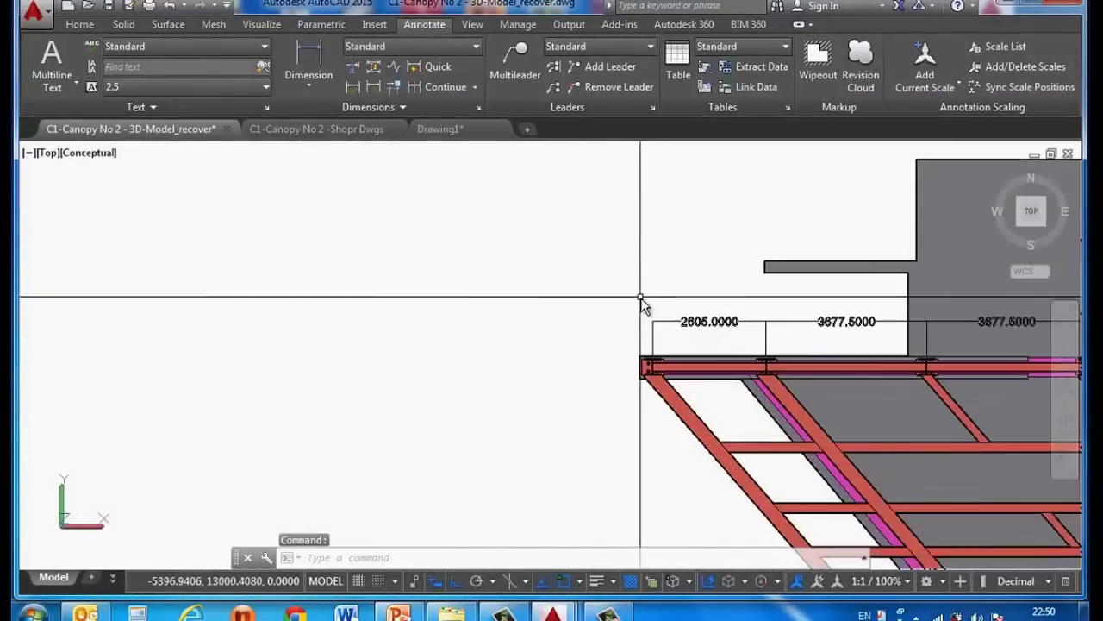
type("Ucs")
key("Return")
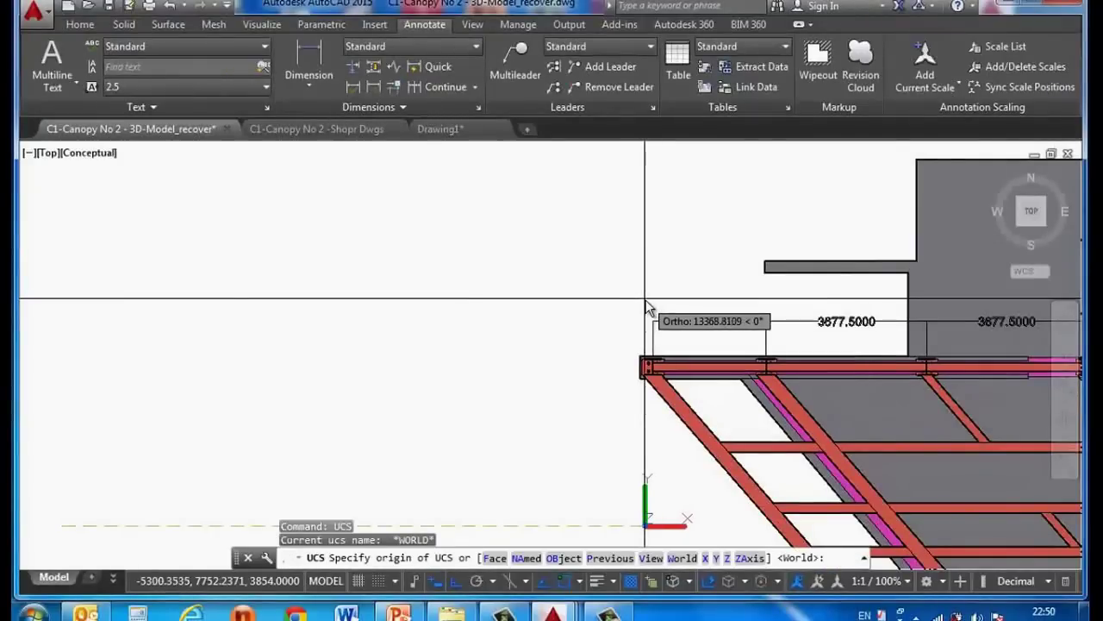
type("za")
key("Return")
scroll(645, 360, "up", 2)
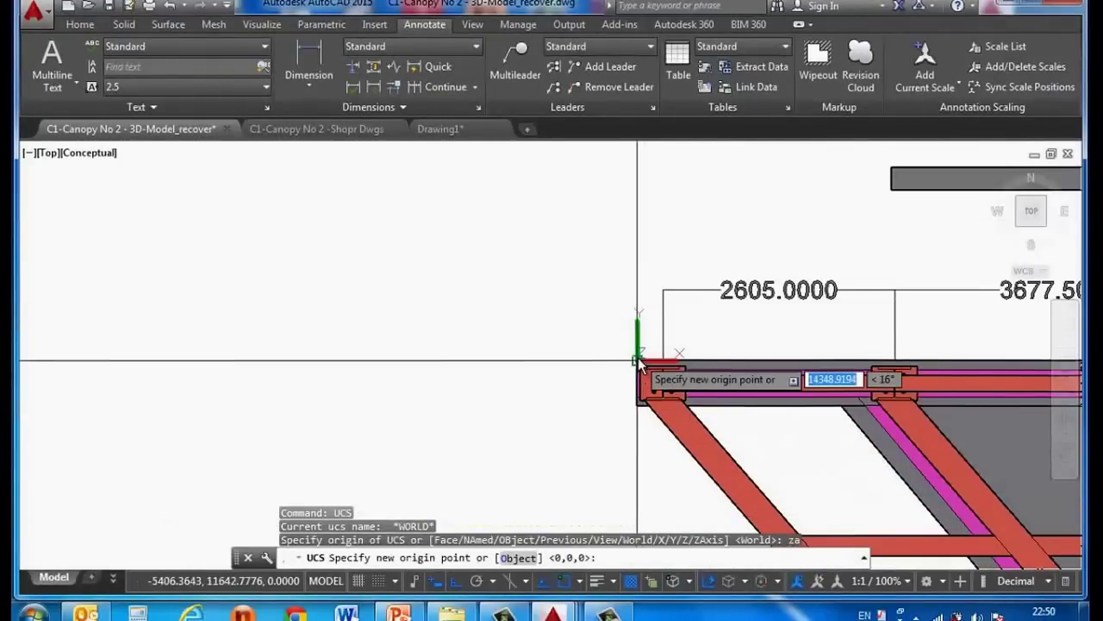
left_click(639, 359)
left_click(646, 238)
type("pl")
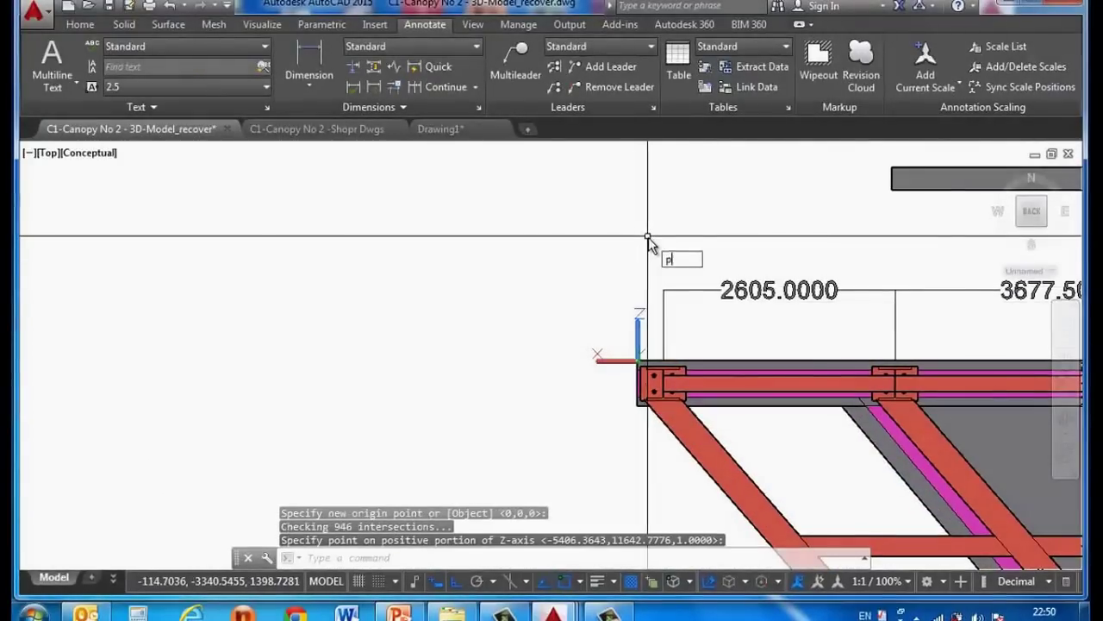
type("an")
key("Return")
key("Return")
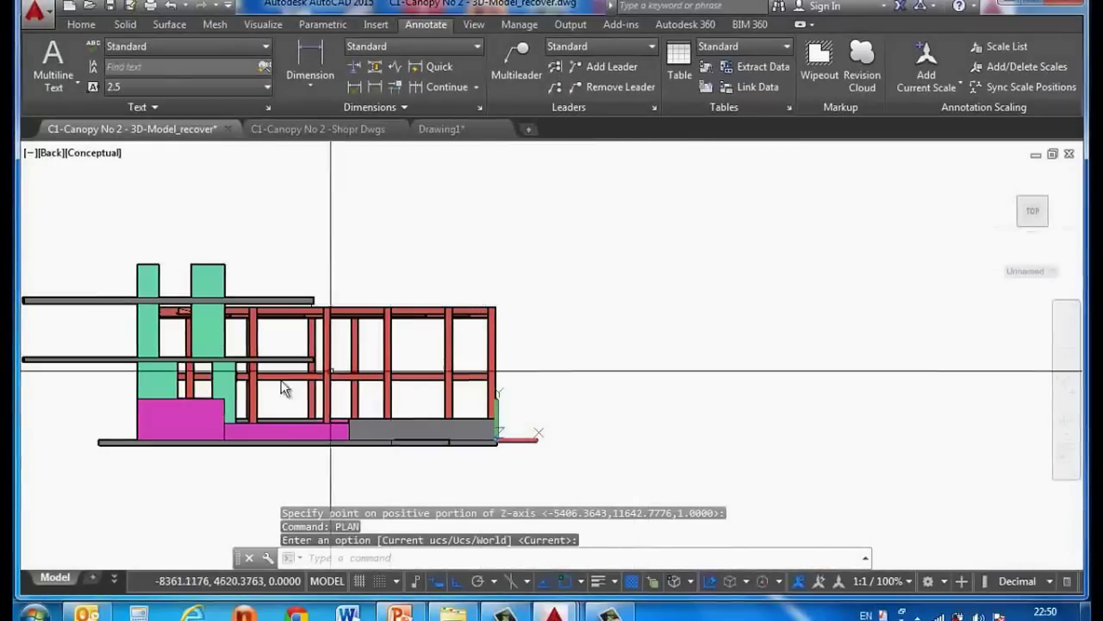
Flatten the back view with FLATSHOT and place the block above the model at default scale
scroll(185, 382, "up", 3)
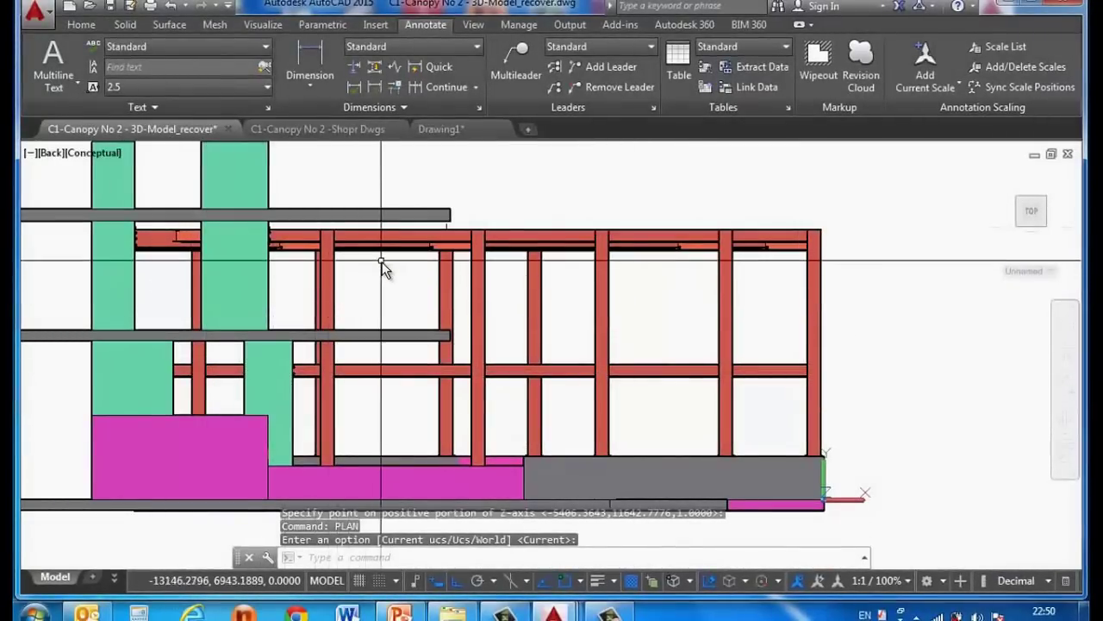
scroll(438, 250, "down", 2)
type("FLA")
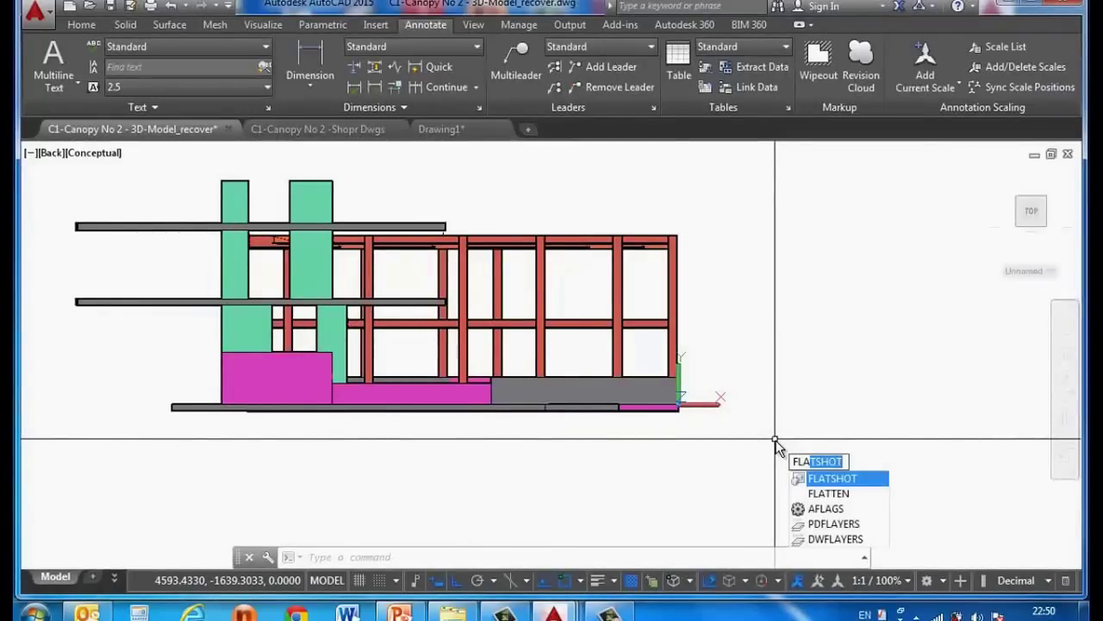
key("Return")
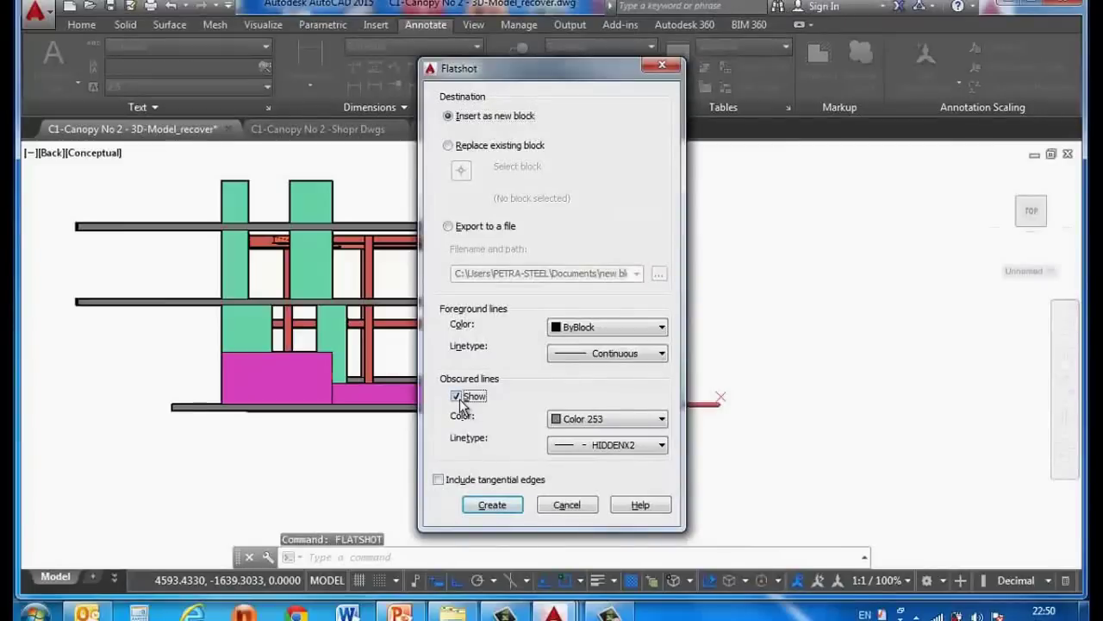
left_click(493, 505)
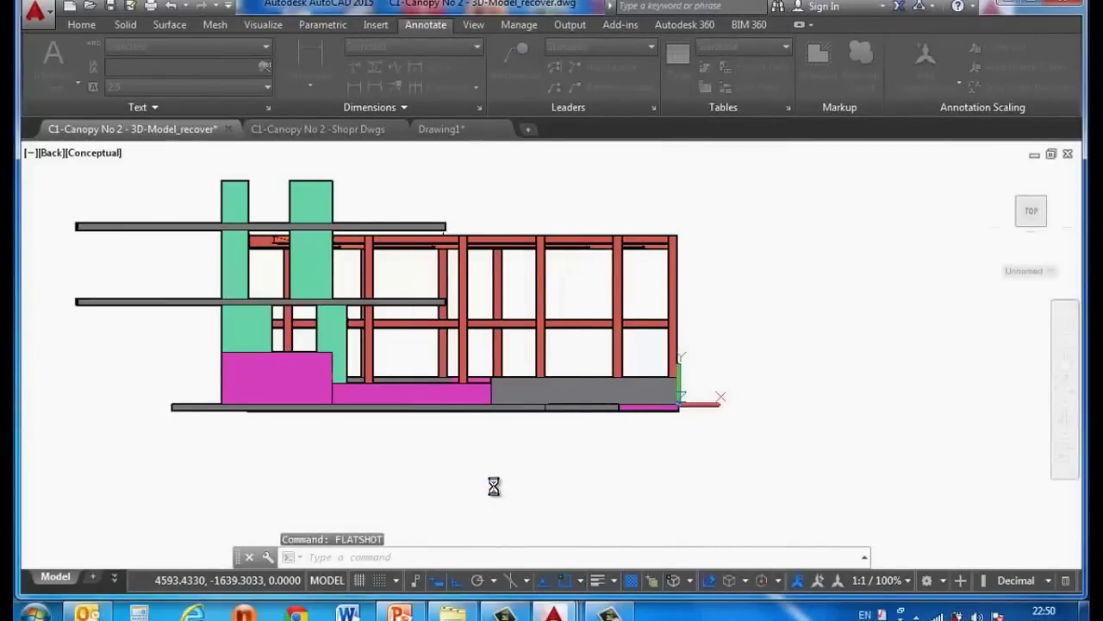
scroll(517, 476, "down", 5)
scroll(733, 338, "up", 1)
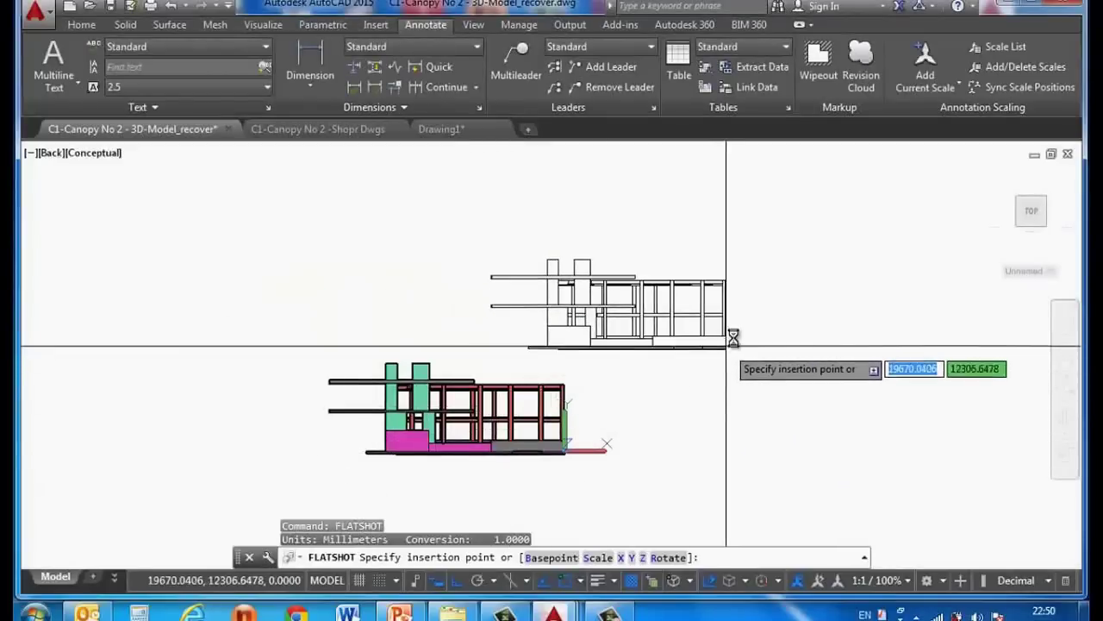
left_click(733, 326)
key("Return")
key("Return")
key("Return")
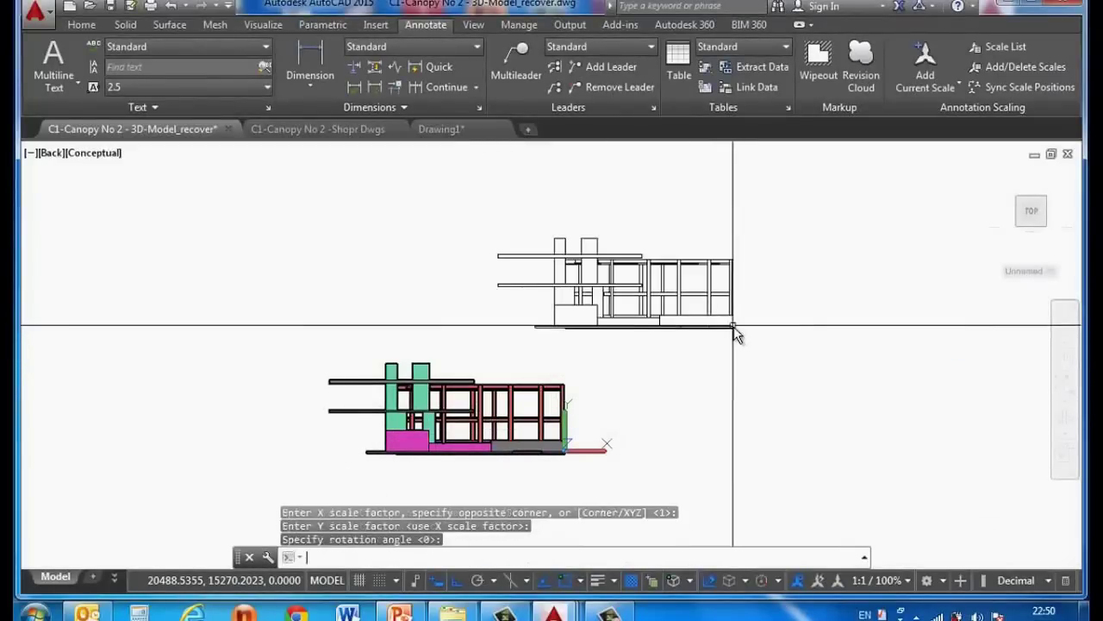
Move the flattened back elevation into Drawing1 right of the plan, then return to the 3D model
key("ctrl+x")
left_click(779, 340)
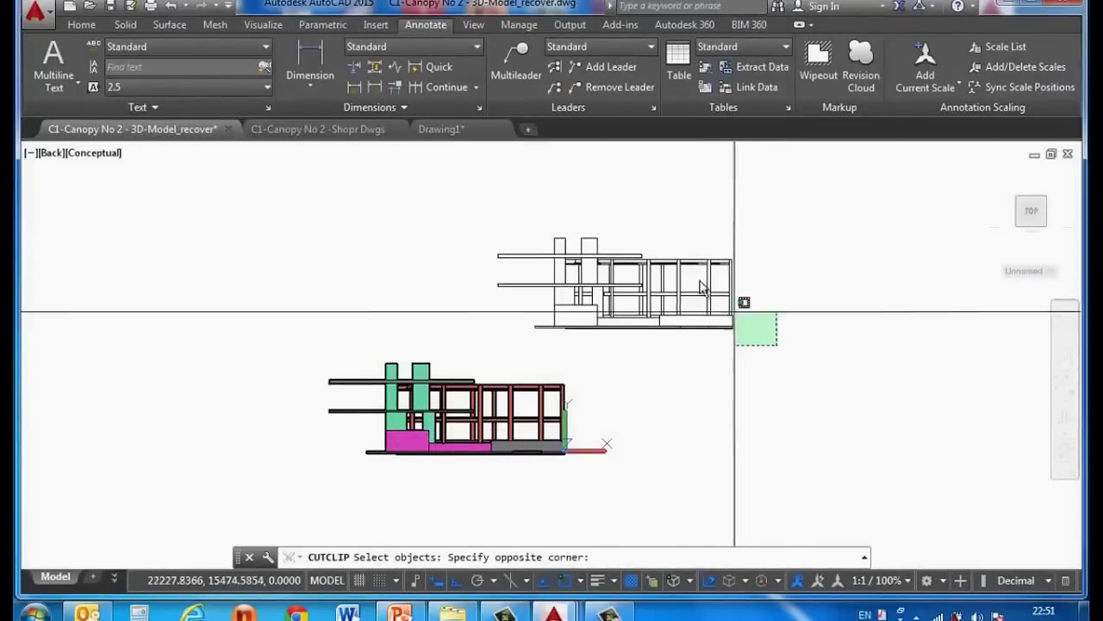
left_click(680, 239)
key("Return")
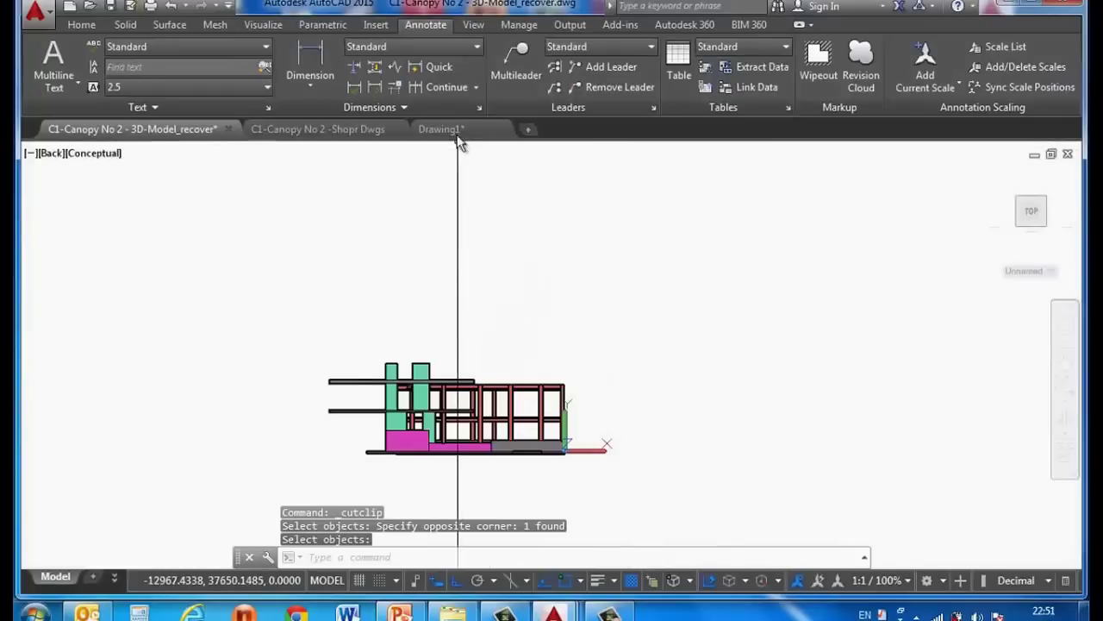
left_click(455, 131)
scroll(604, 402, "down", 2)
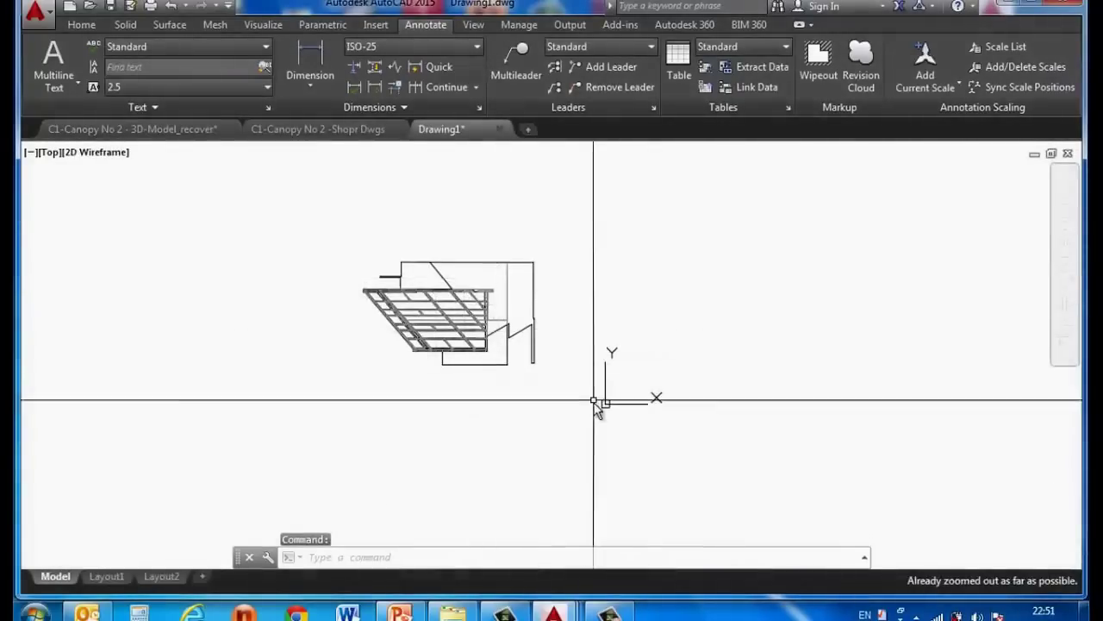
key("ctrl+v")
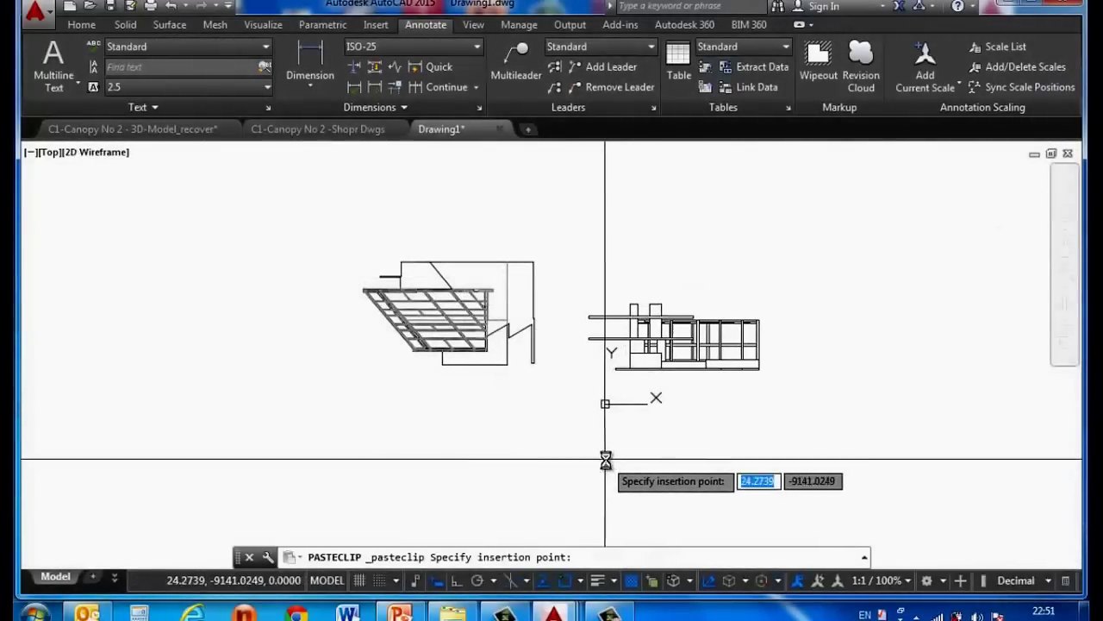
left_click(620, 455)
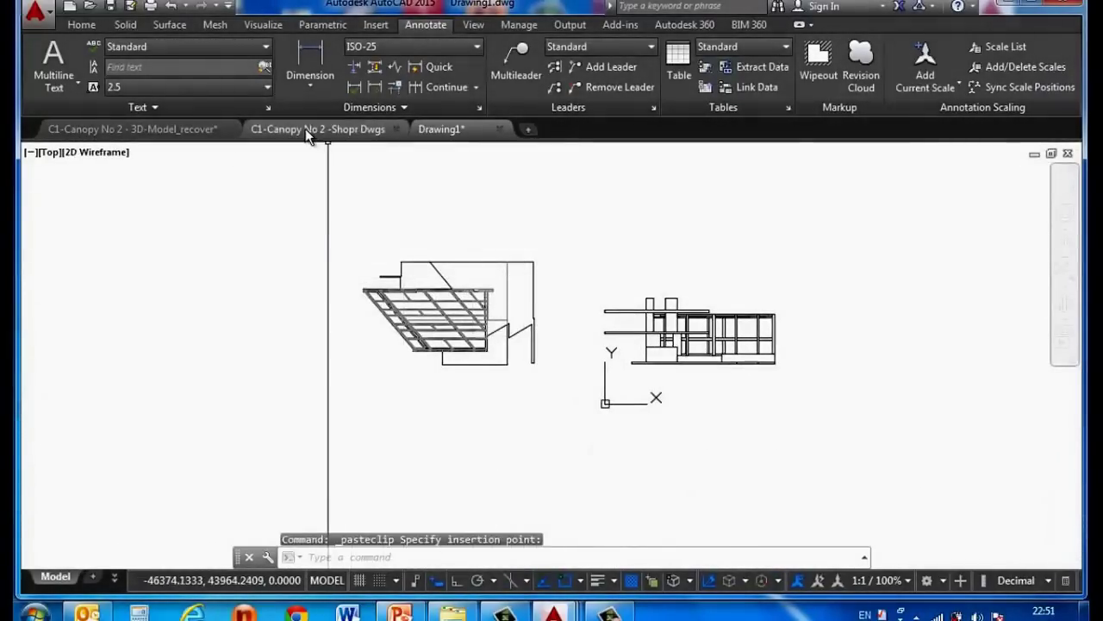
left_click(185, 133)
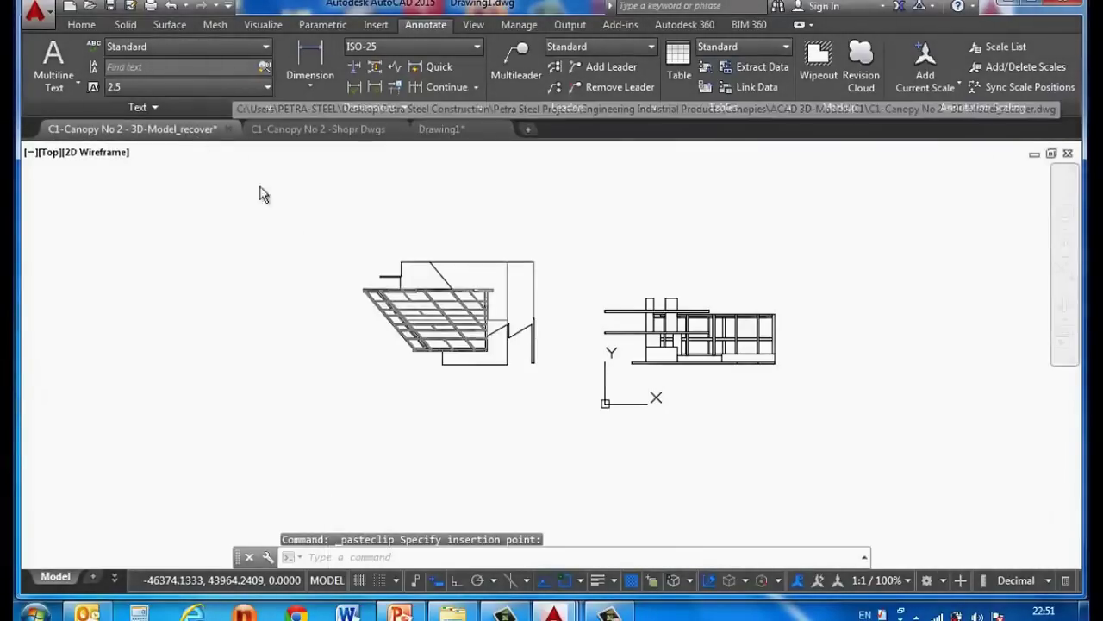
Rotate the UCS with the ZA option at the model's corner and view the side in plan
type("U")
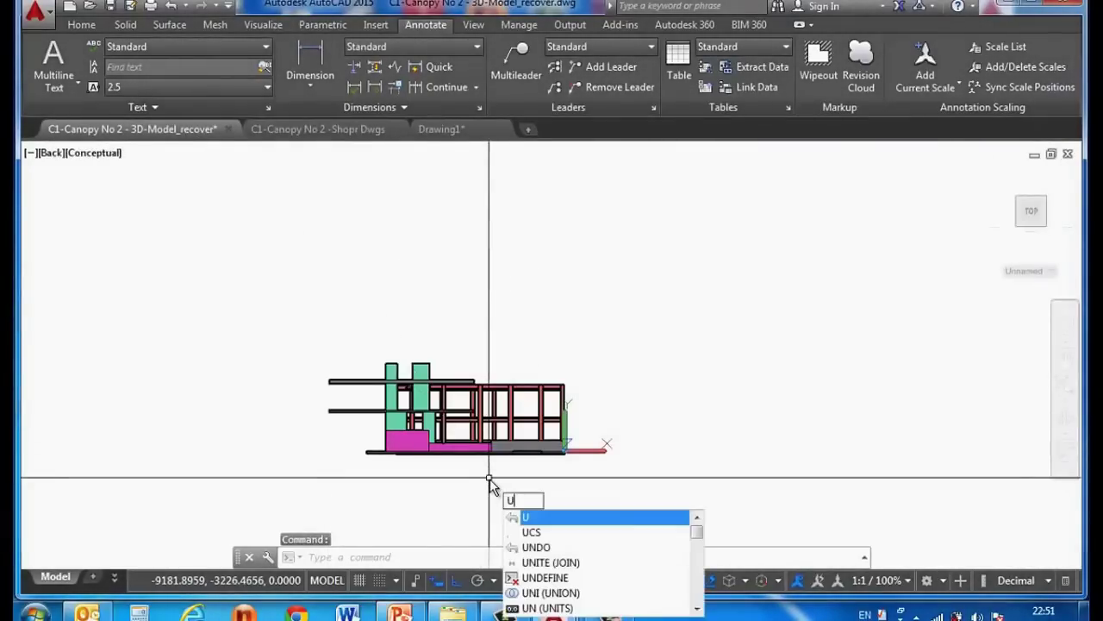
type("Cs")
key("Return")
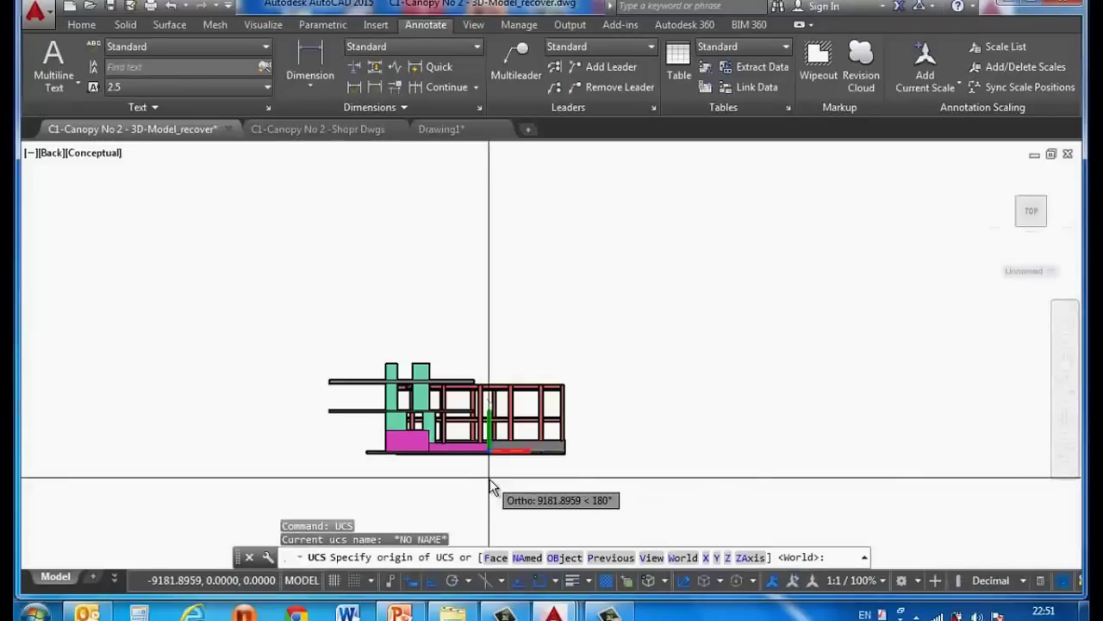
type("za")
key("Return")
scroll(561, 474, "up", 2)
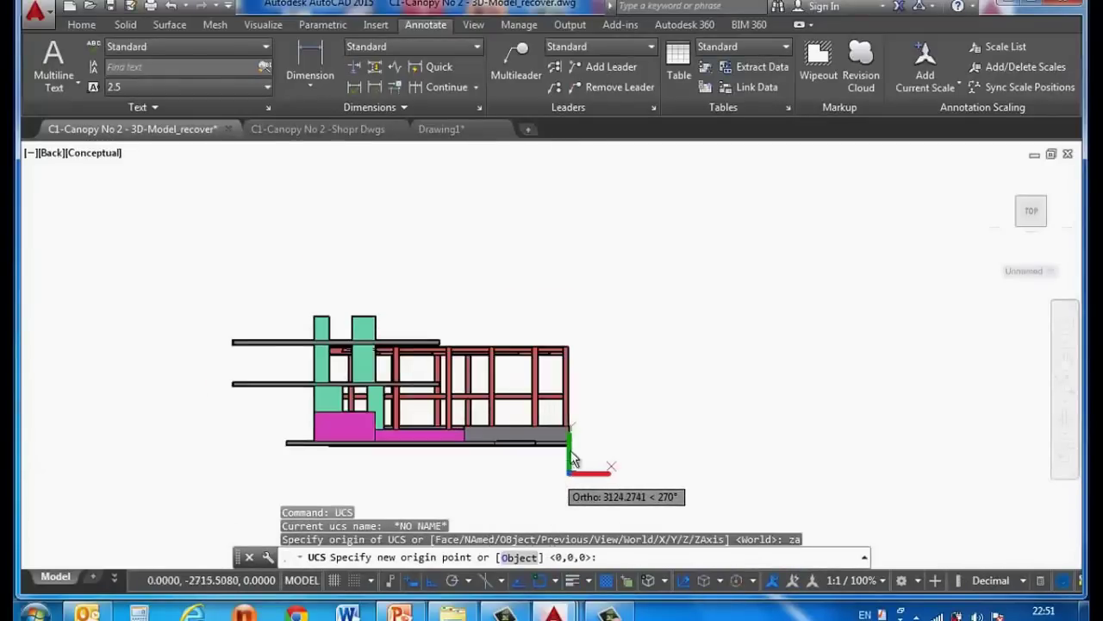
scroll(573, 452, "up", 1)
scroll(582, 439, "up", 1)
scroll(582, 439, "up", 1)
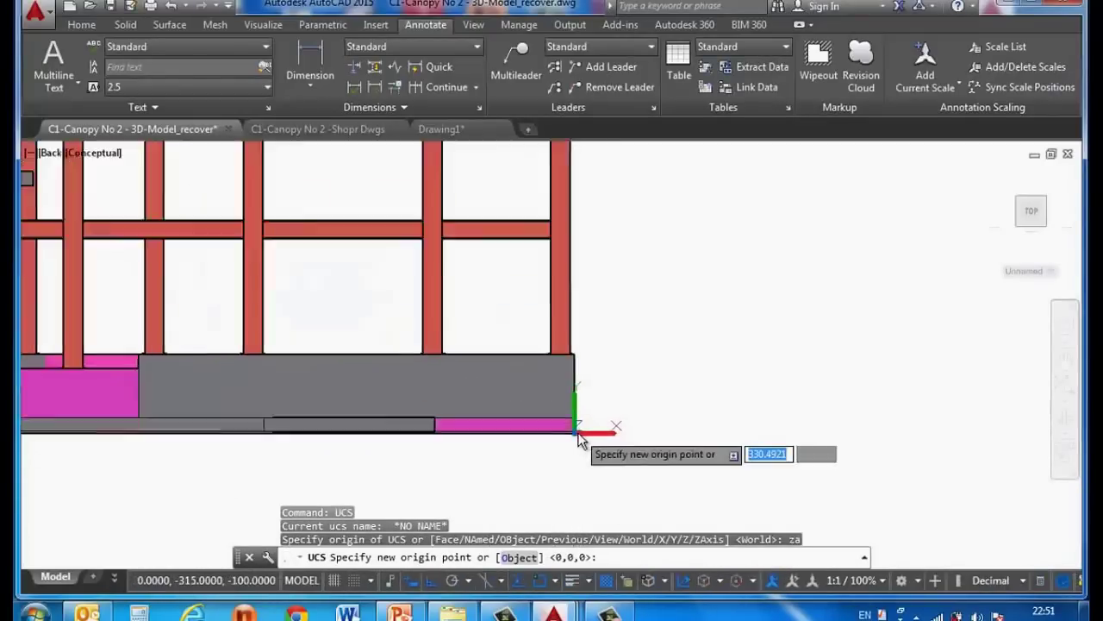
scroll(583, 439, "up", 1)
scroll(584, 439, "up", 1)
left_click(583, 438)
left_click(731, 432)
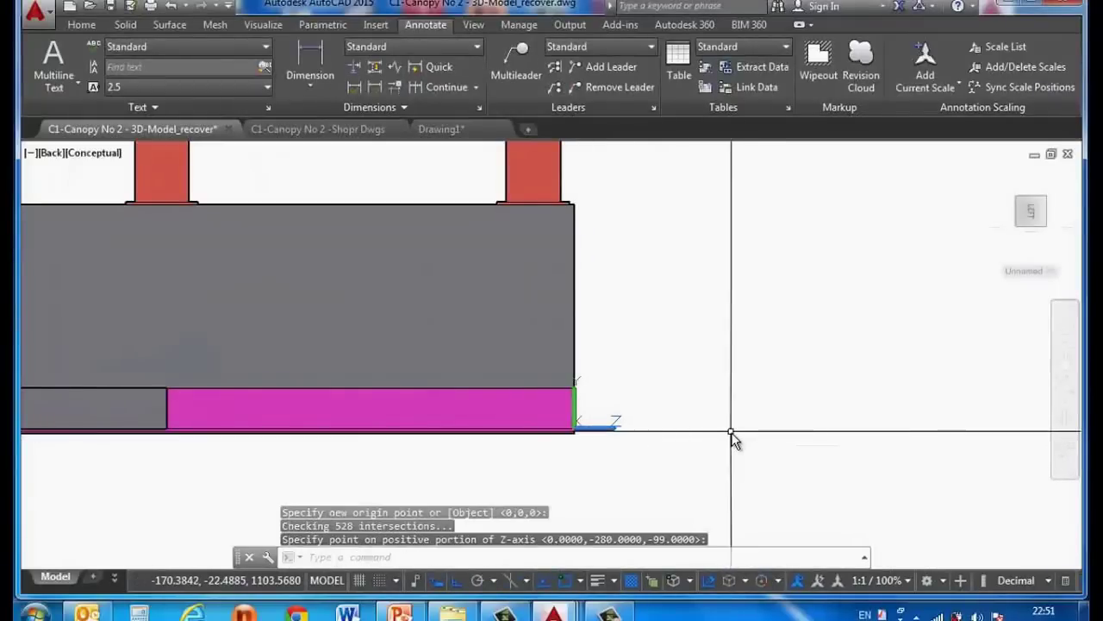
type("plan")
key("Return")
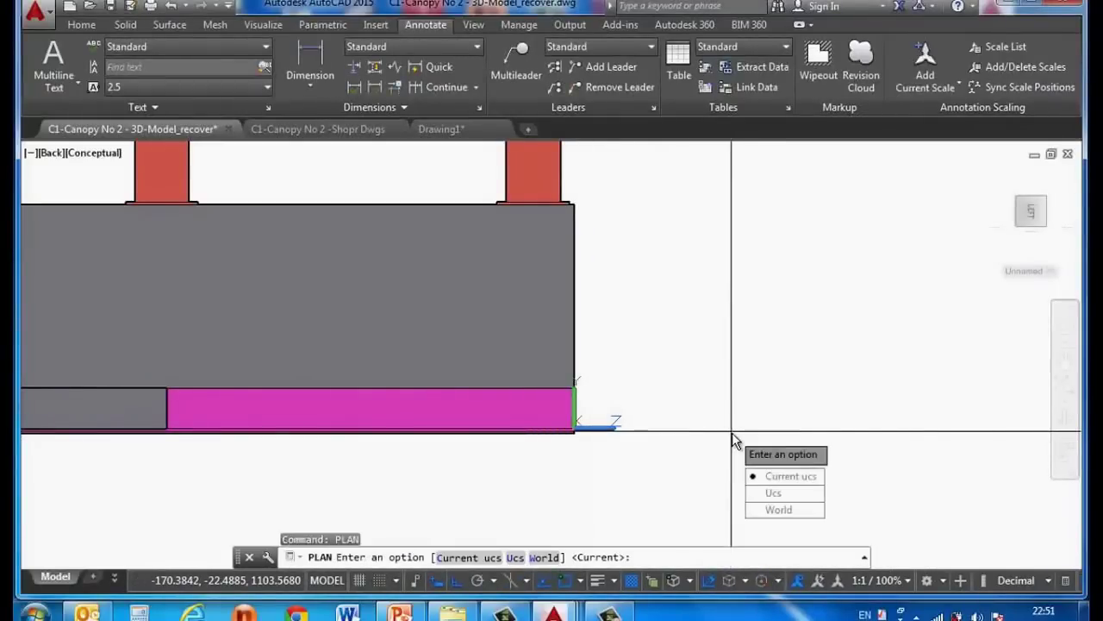
key("Return")
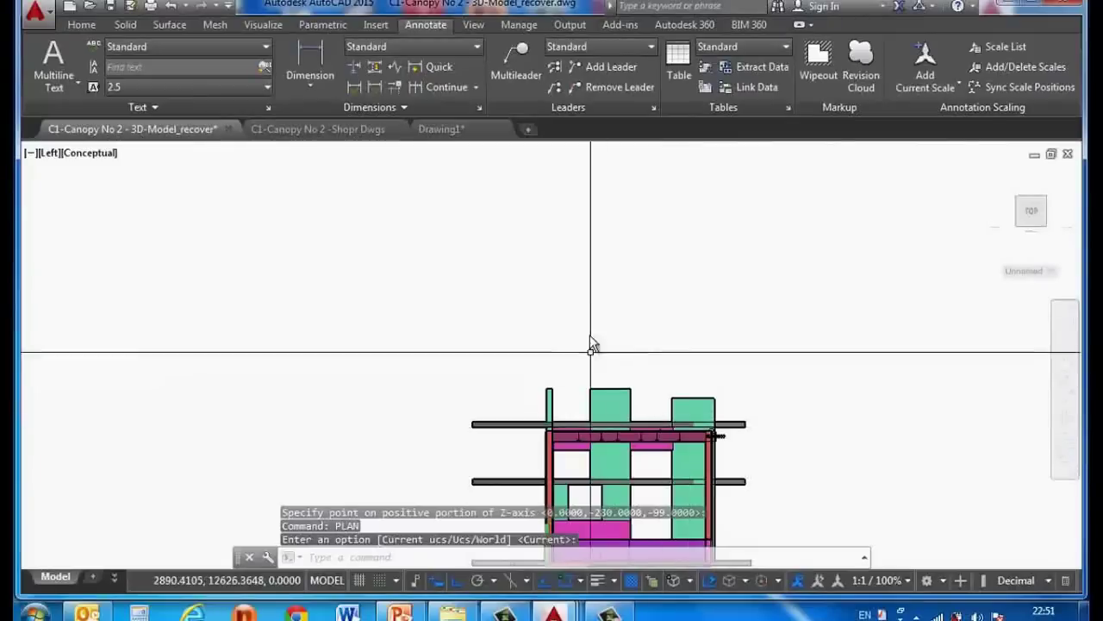
Flatten the side view with FLATSHOT and place the block to the right at default scale
scroll(595, 349, "down", 2)
scroll(681, 448, "up", 3)
type("fl")
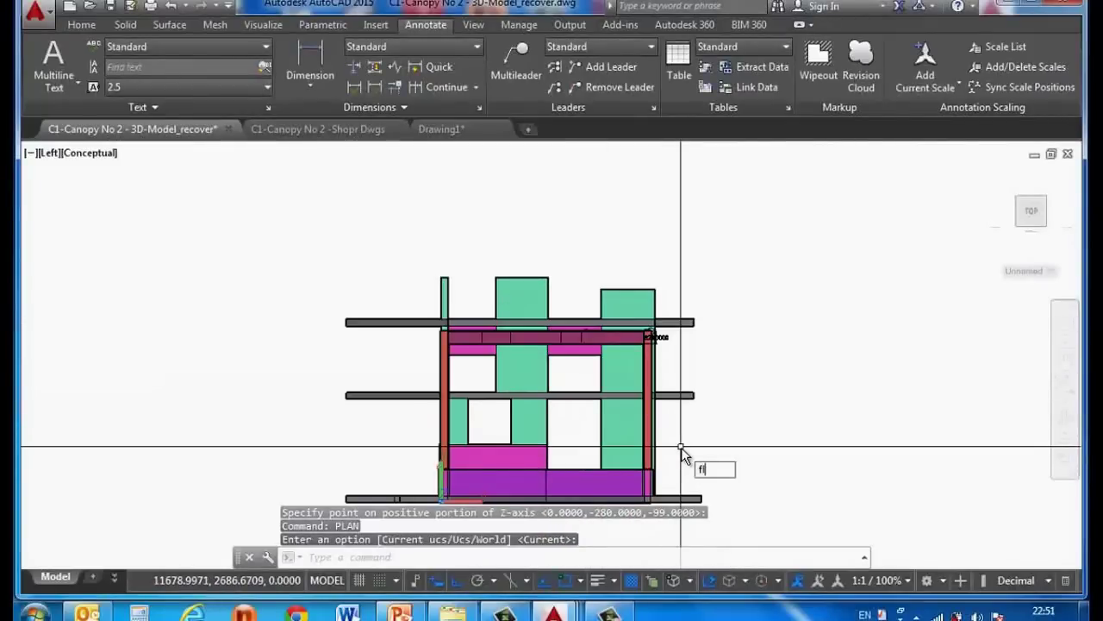
type("at")
key("Return")
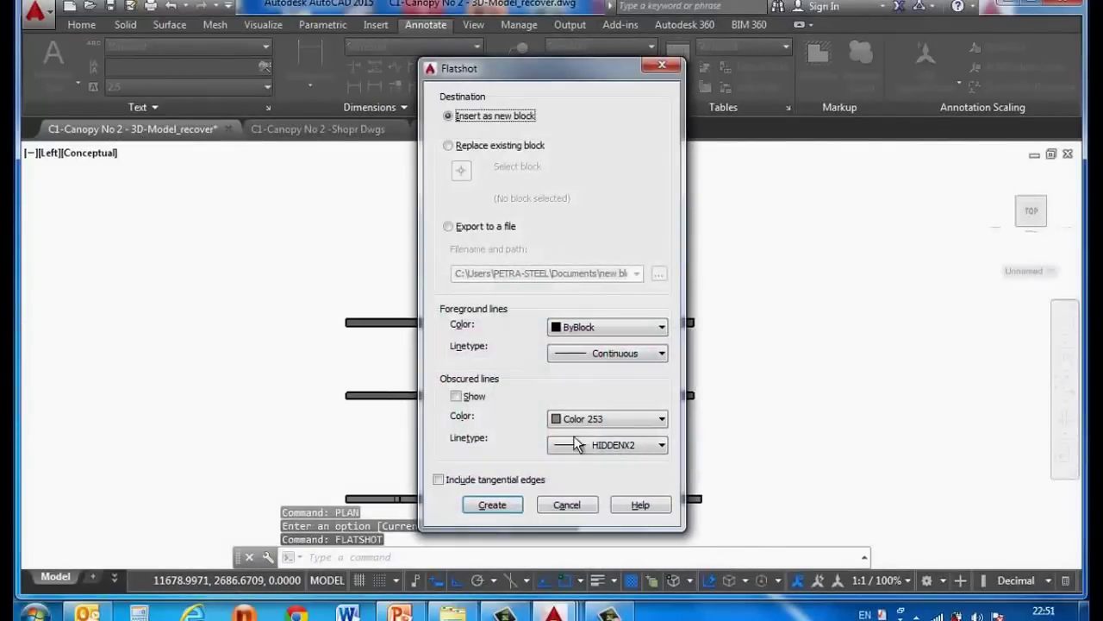
left_click(513, 506)
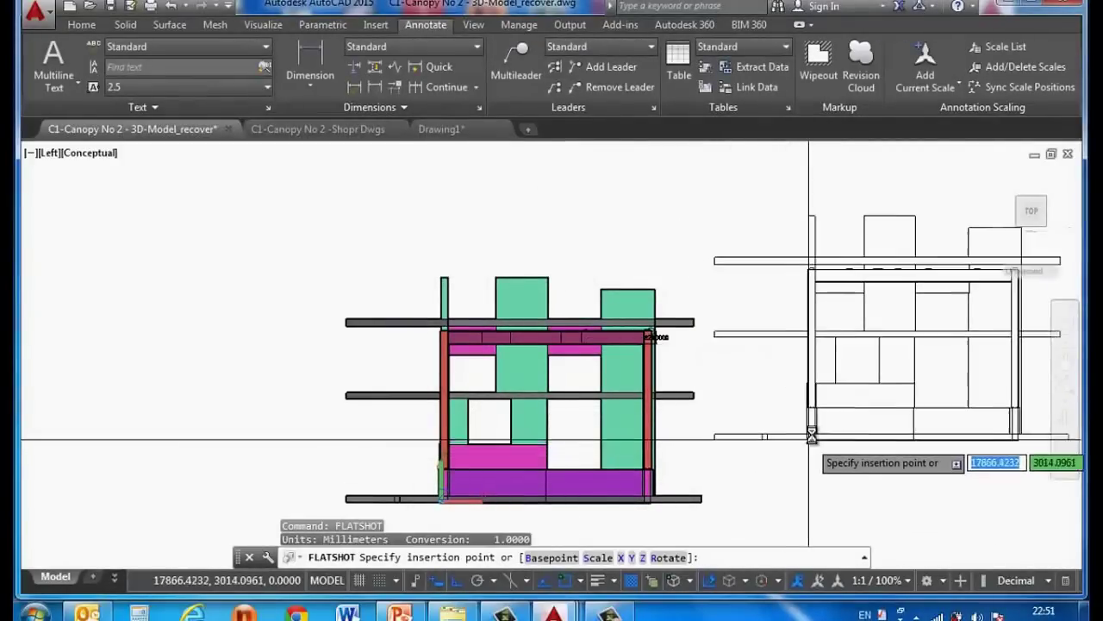
left_click(812, 431)
key("Return")
key("Return")
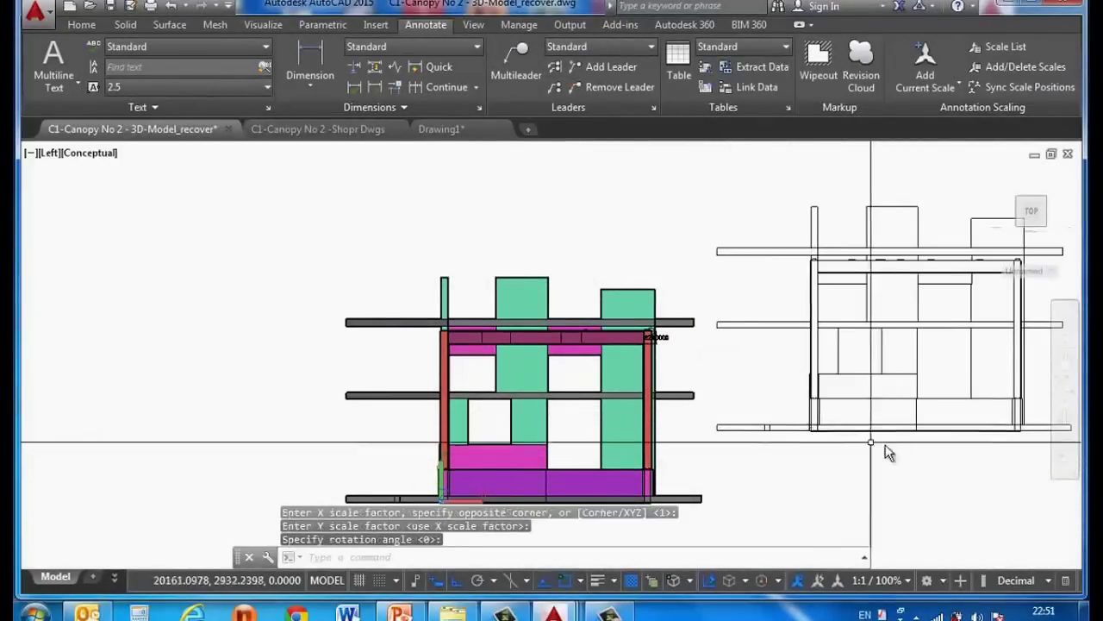
Cut the flattened side view and paste it into Drawing1 right of the back elevation
key("ctrl+x")
left_click(914, 459)
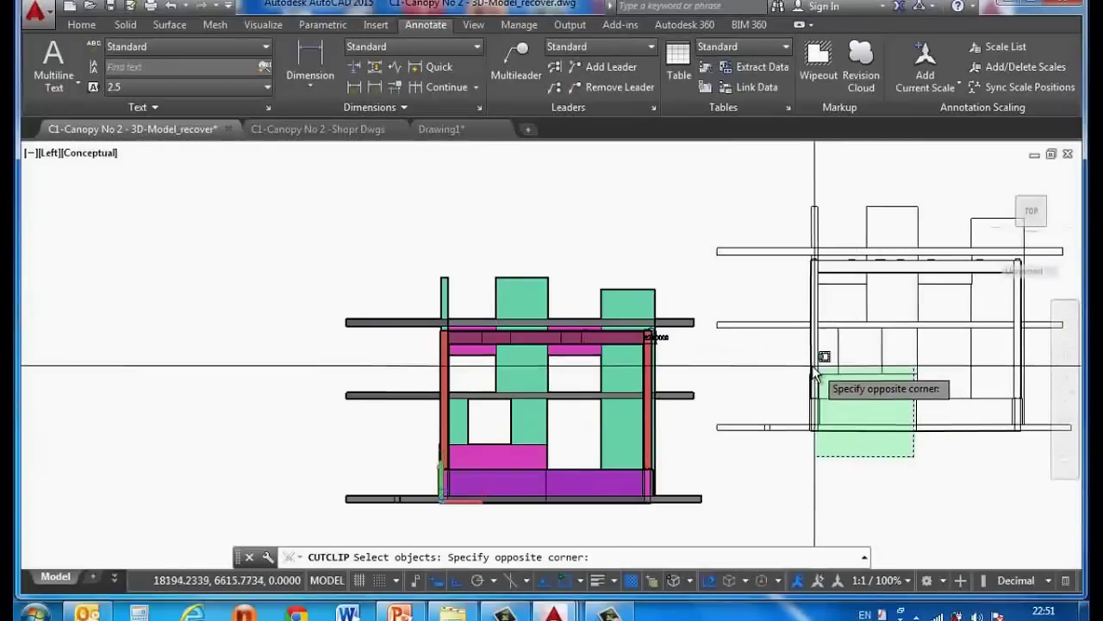
left_click(816, 367)
key("Return")
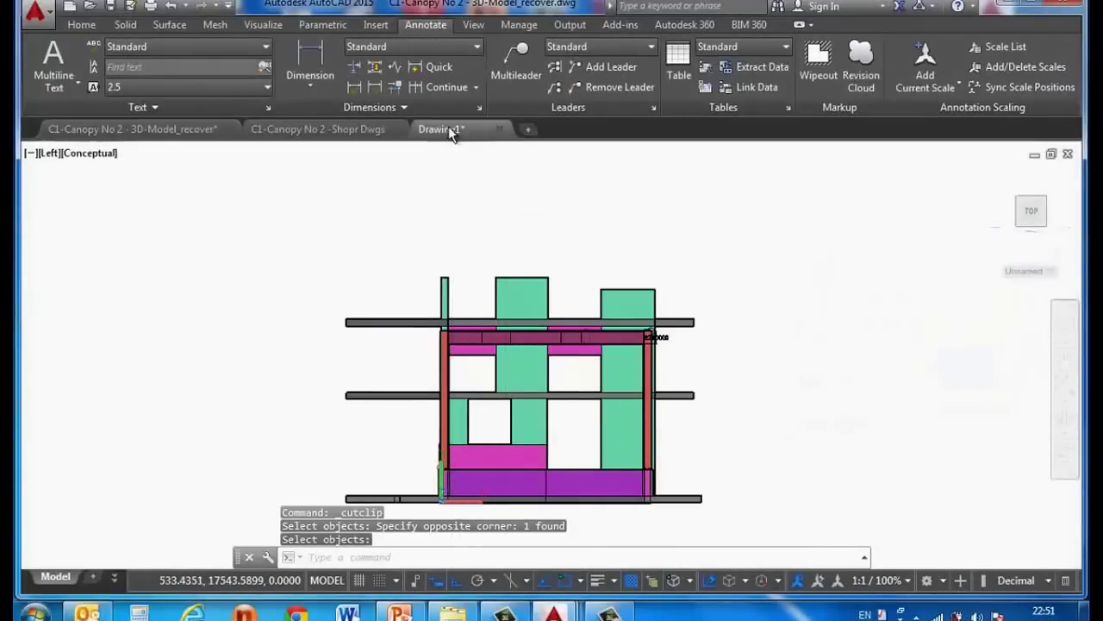
left_click(441, 129)
key("ctrl+v")
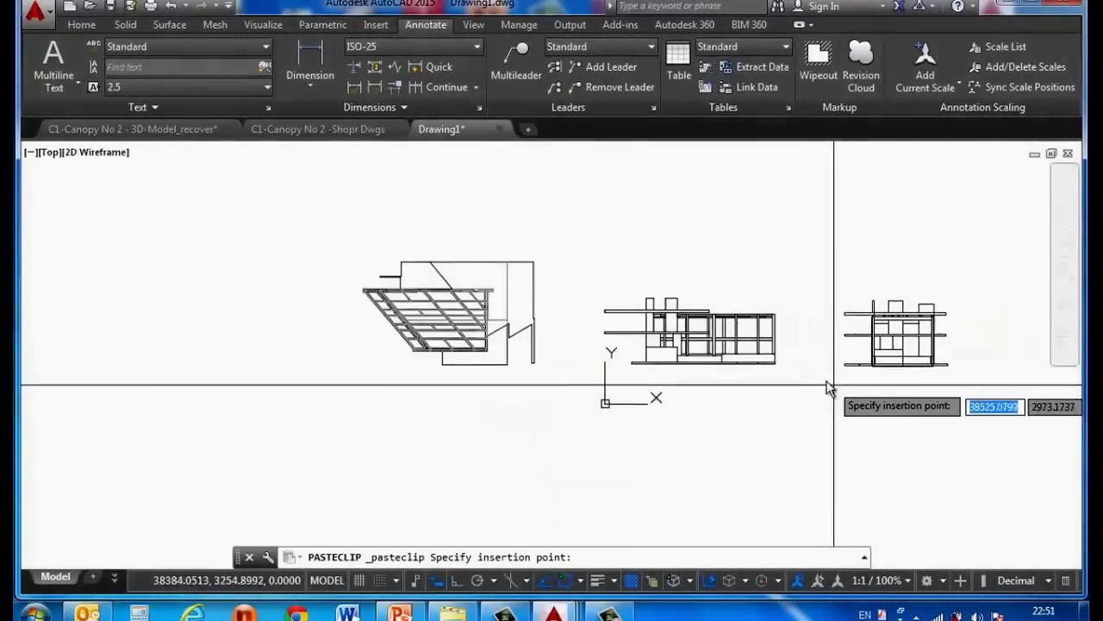
scroll(436, 393, "up", 4)
left_click(452, 385)
Start the multiline text command to label the views
scroll(438, 387, "down", 2)
type("t")
key("Return")
Write a 'PLAN' label at text height 500 beneath the flattened plan
left_click(426, 369)
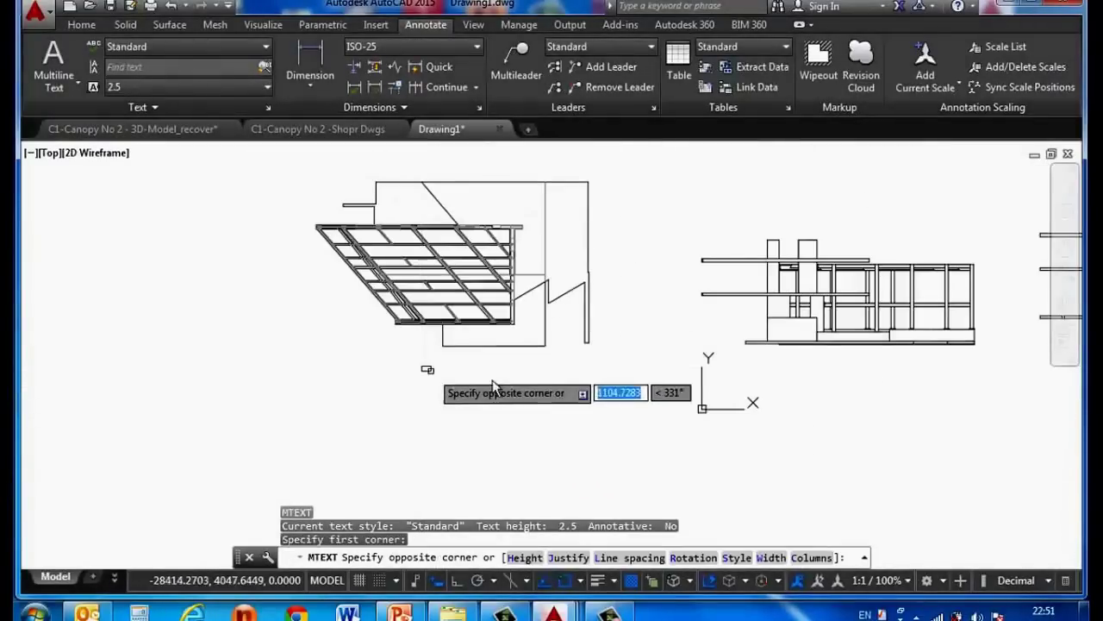
left_click(566, 390)
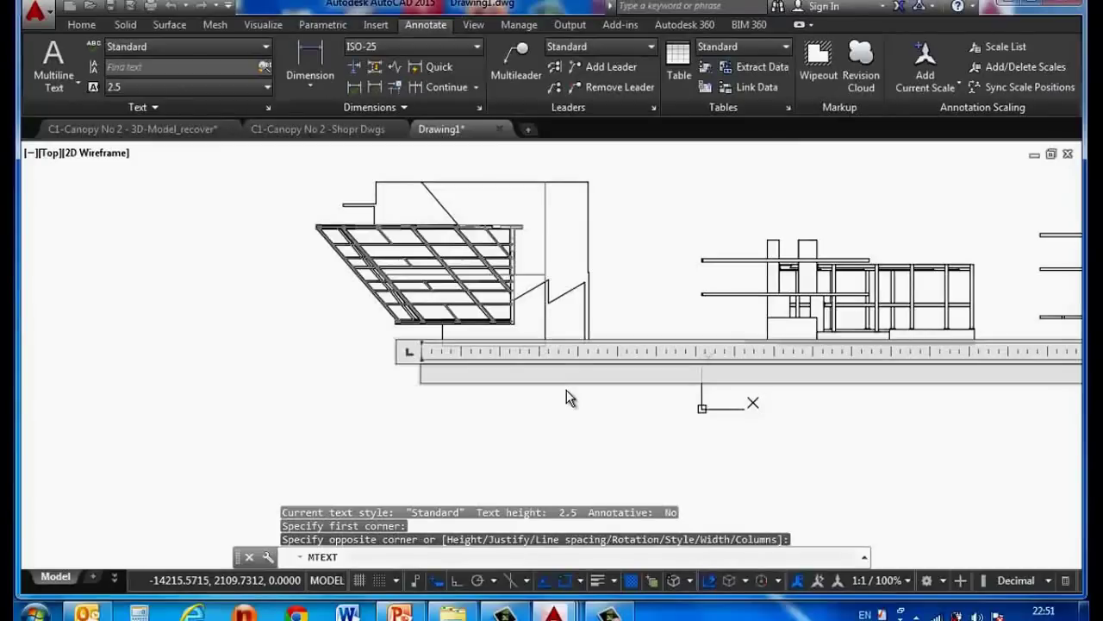
type("PLAN")
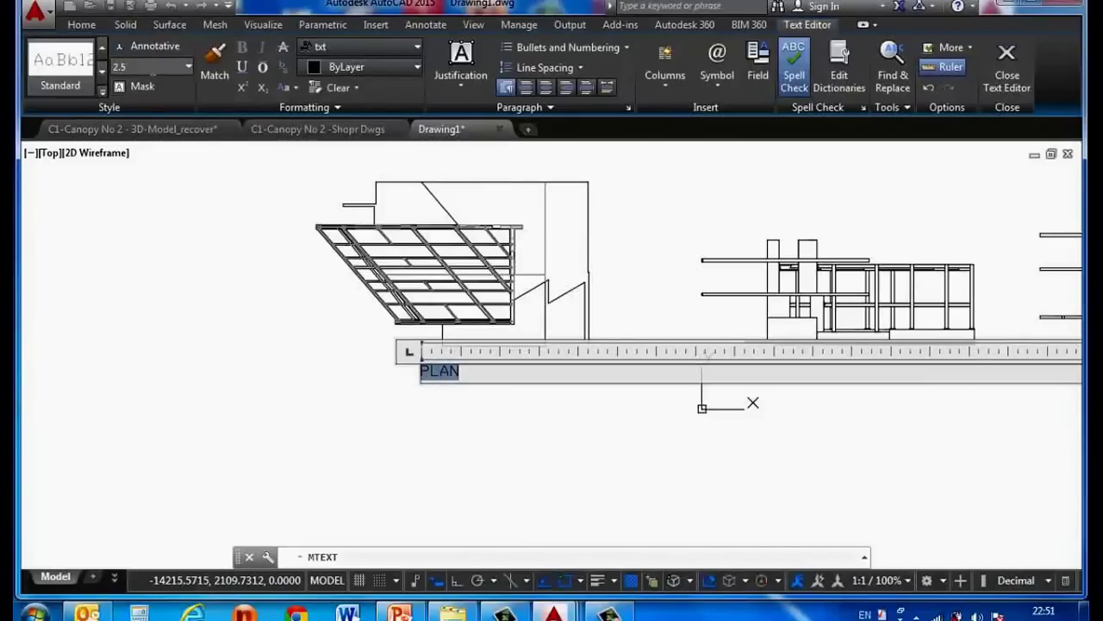
type("500")
key("Return")
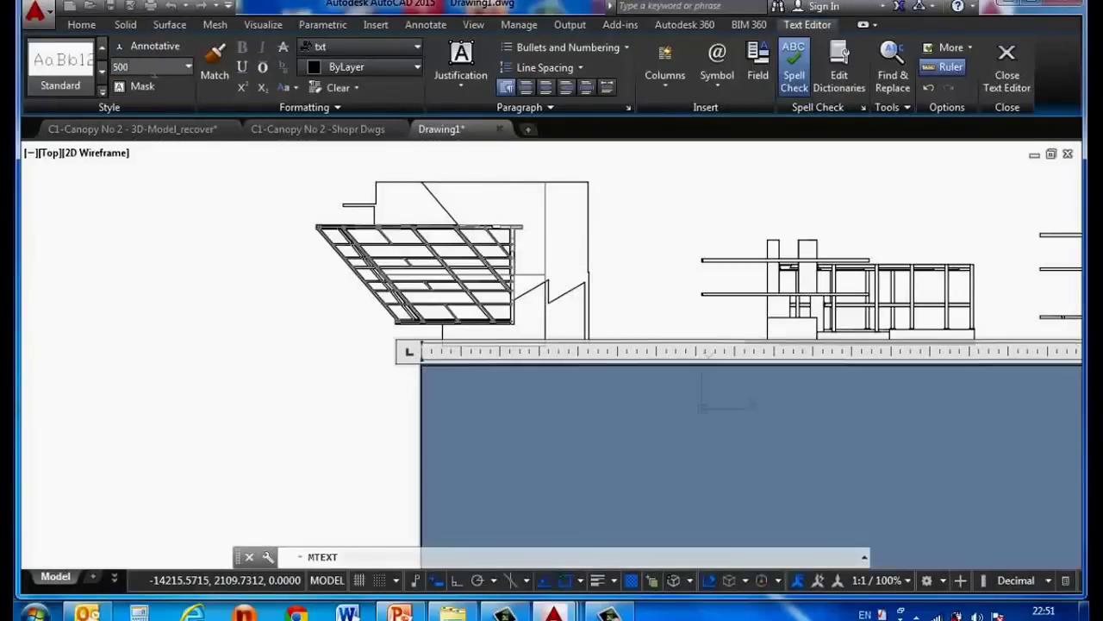
left_click(320, 332)
Copy the PLAN label to beneath the back elevation and the side elevation
scroll(417, 390, "up", 3)
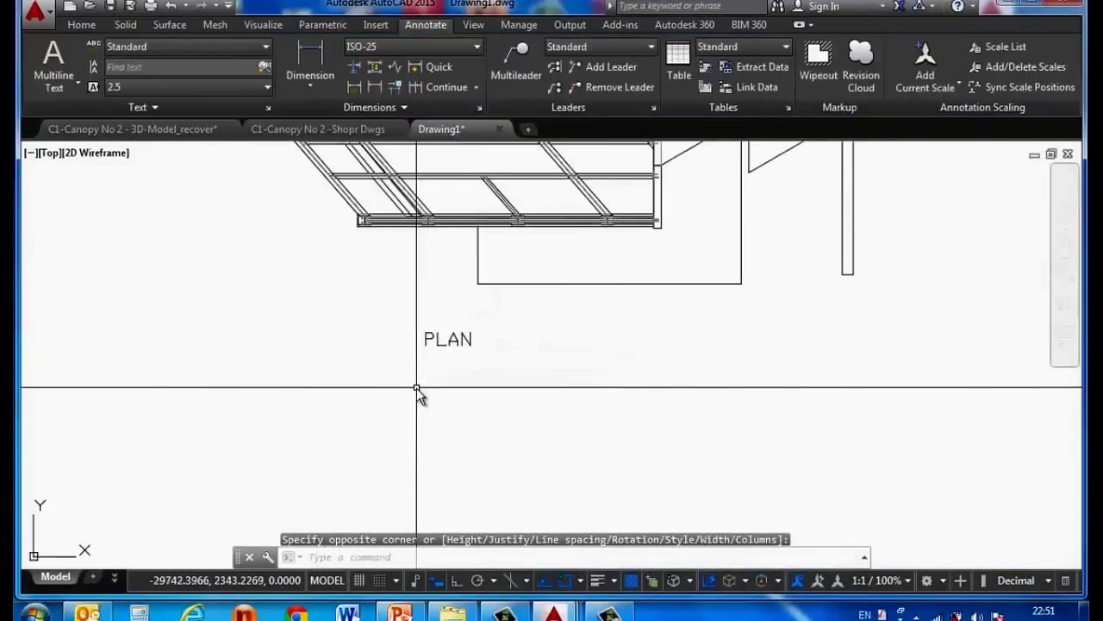
type("COPy")
key("Return")
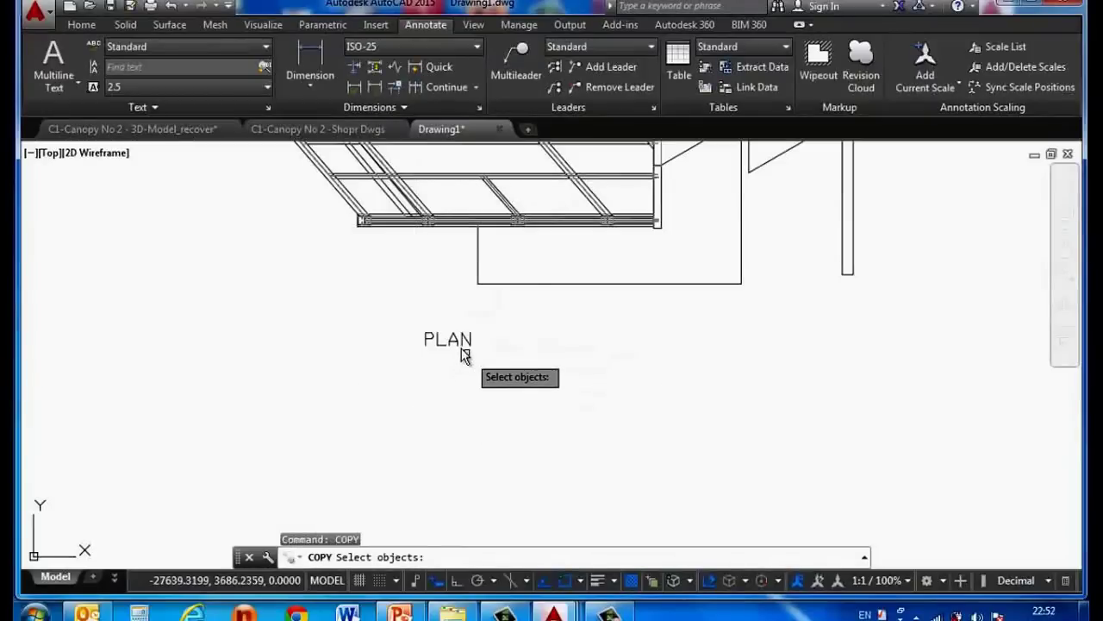
left_click(457, 345)
key("Return")
left_click(422, 385)
scroll(357, 389, "down", 3)
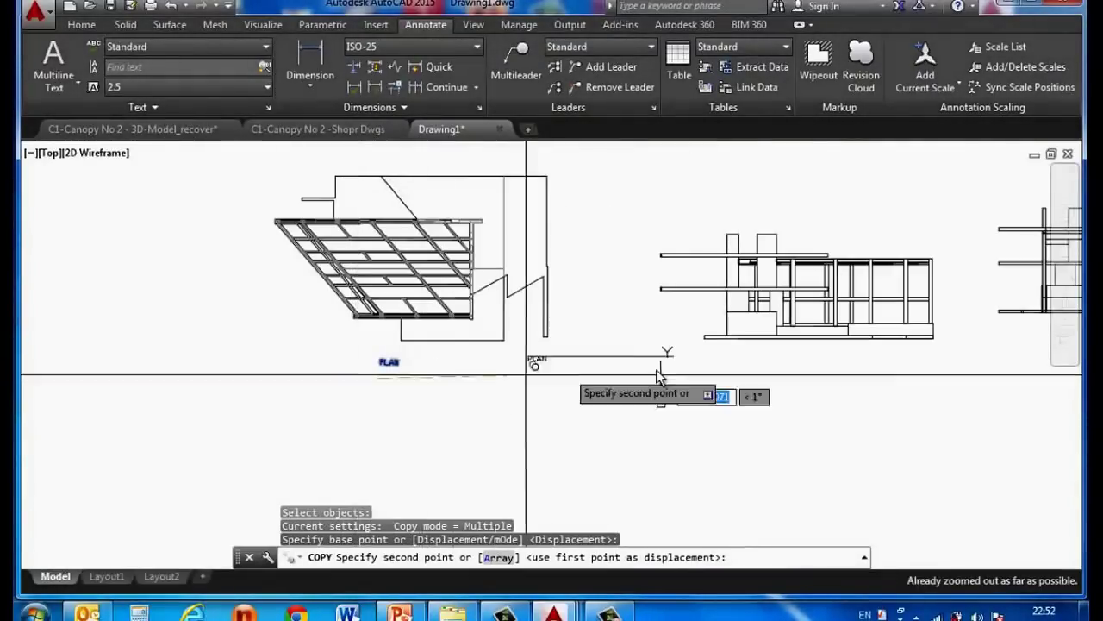
scroll(731, 377, "down", 3)
left_click(728, 380)
scroll(632, 389, "down", 2)
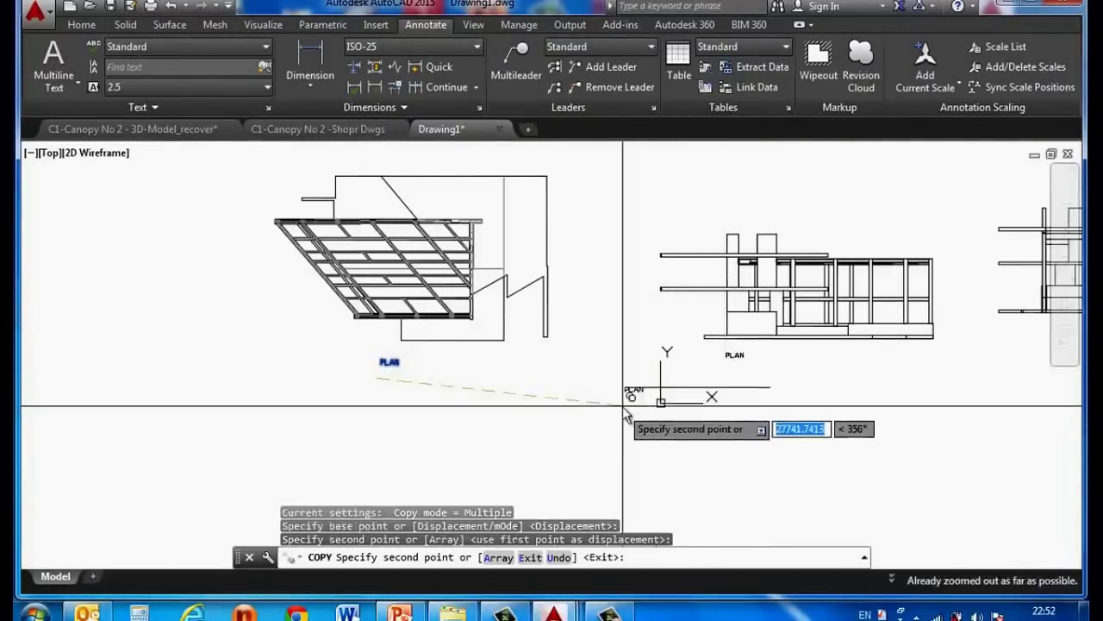
scroll(850, 382, "up", 3)
scroll(629, 388, "up", 2)
scroll(606, 398, "down", 2)
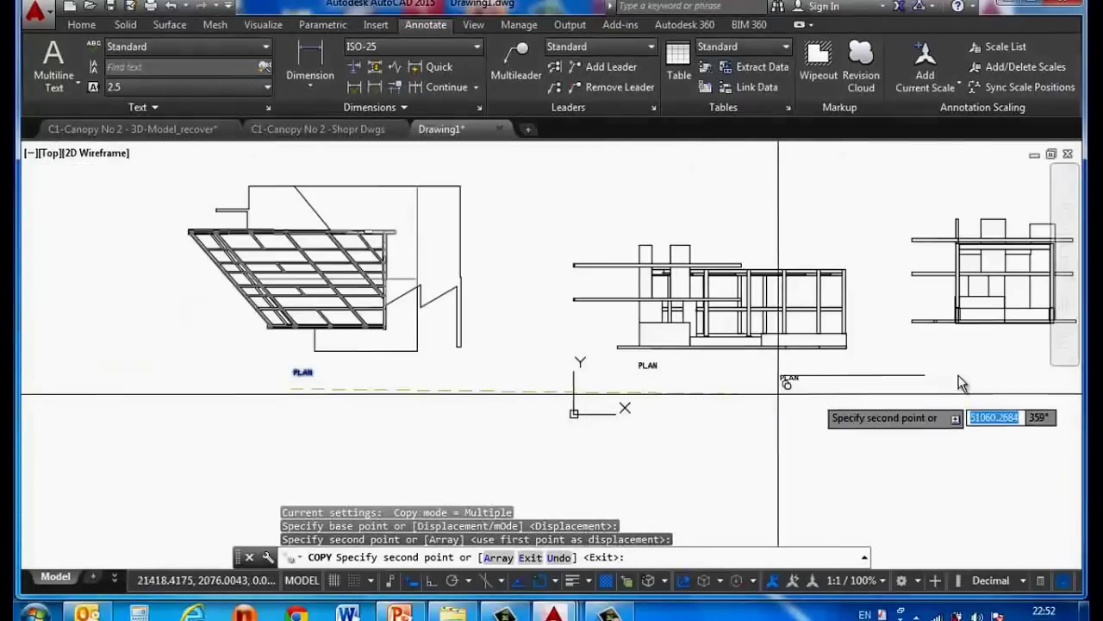
left_click(958, 362)
Retype the first copied PLAN label as ELEVATION 1 and narrow its text box
key("Escape")
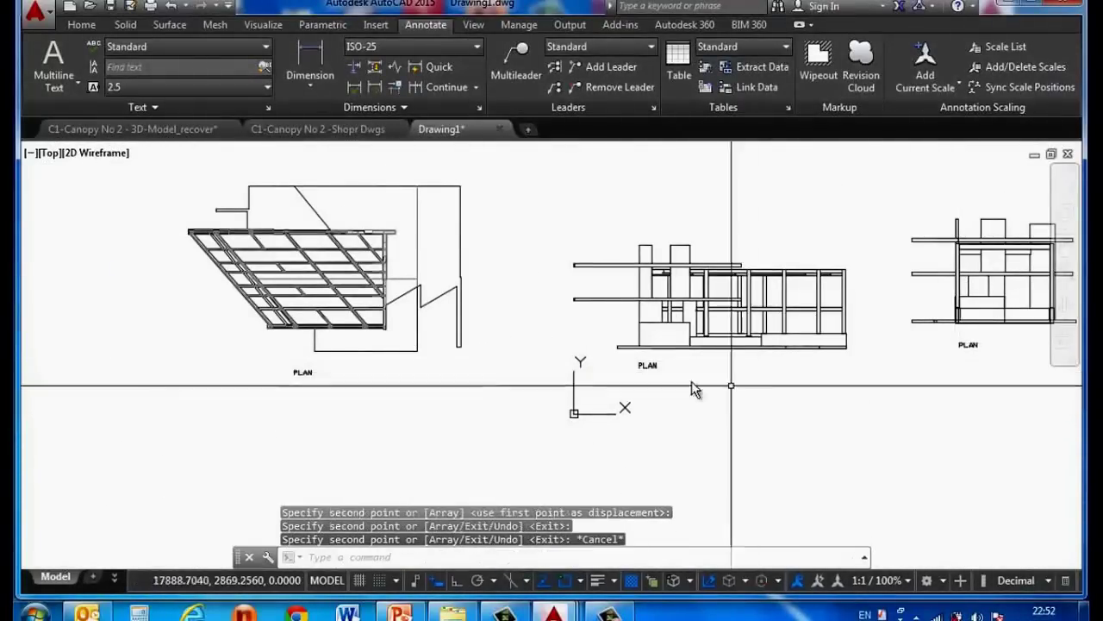
scroll(655, 362, "up", 5)
double_click(628, 306)
type("ELE")
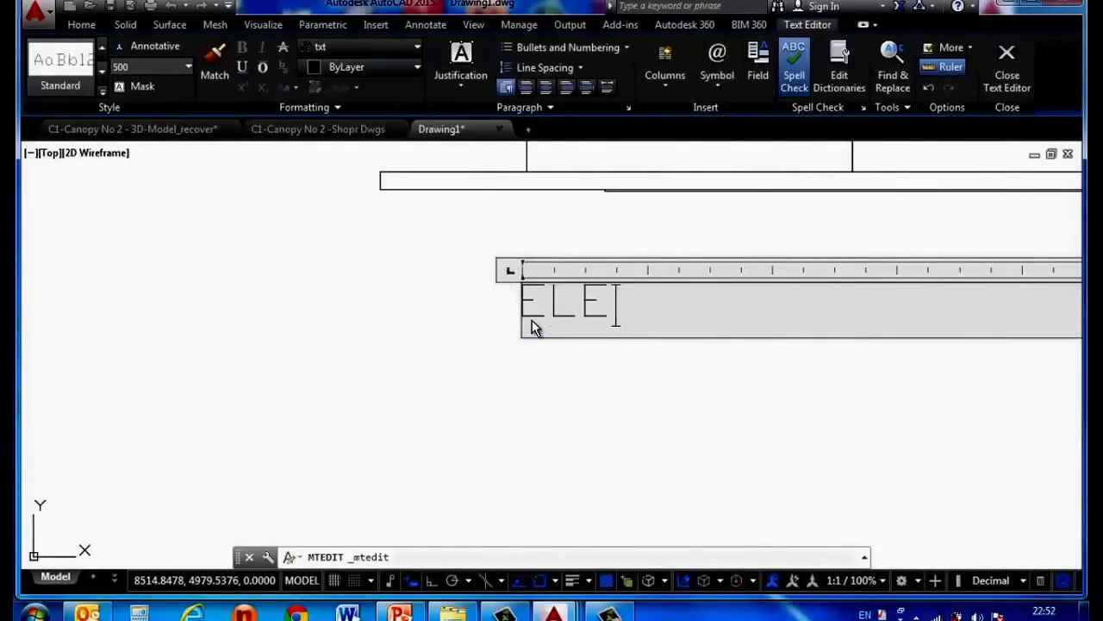
type("VATION 1")
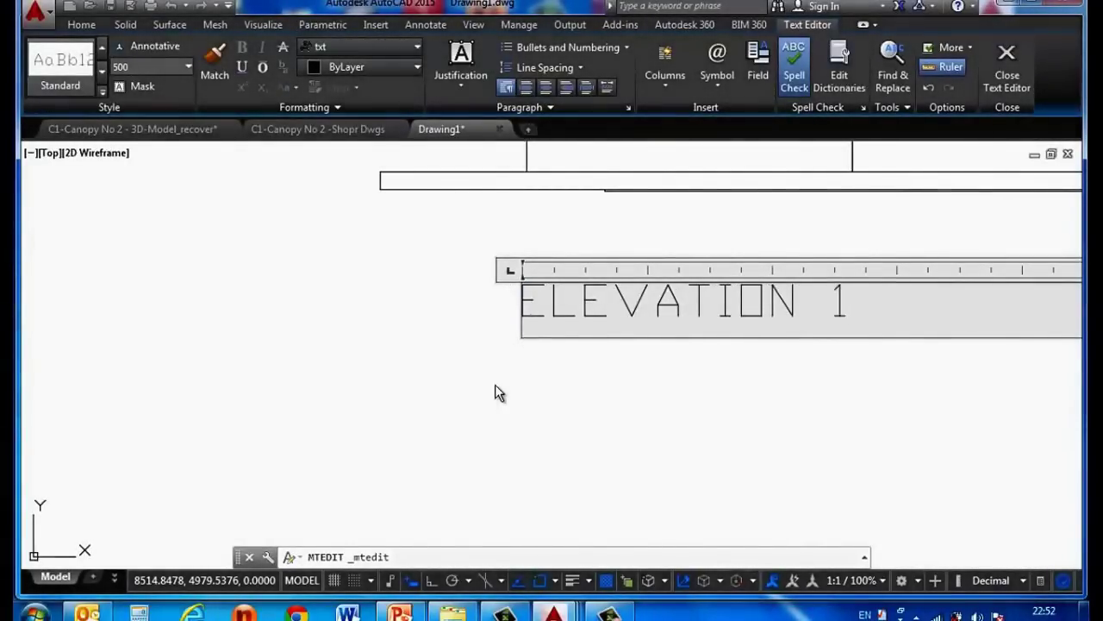
scroll(495, 386, "down", 4)
left_click_drag(862, 328, 662, 337)
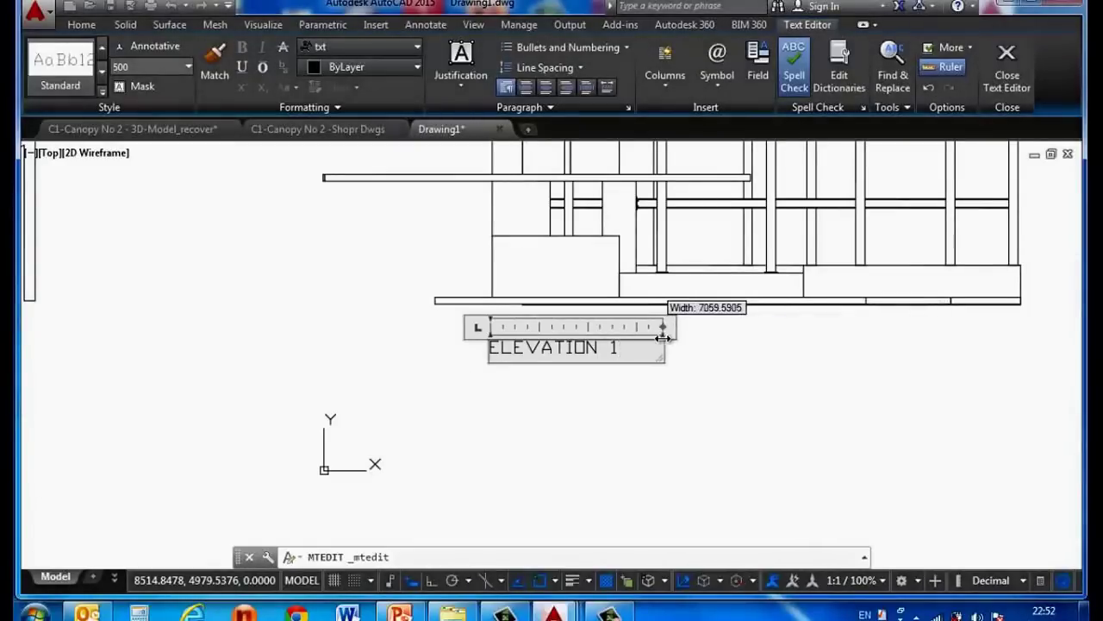
left_click(676, 422)
scroll(707, 382, "down", 5)
Retype the second copied PLAN label as ELEVATION 2 and narrow its text box
scroll(808, 353, "up", 5)
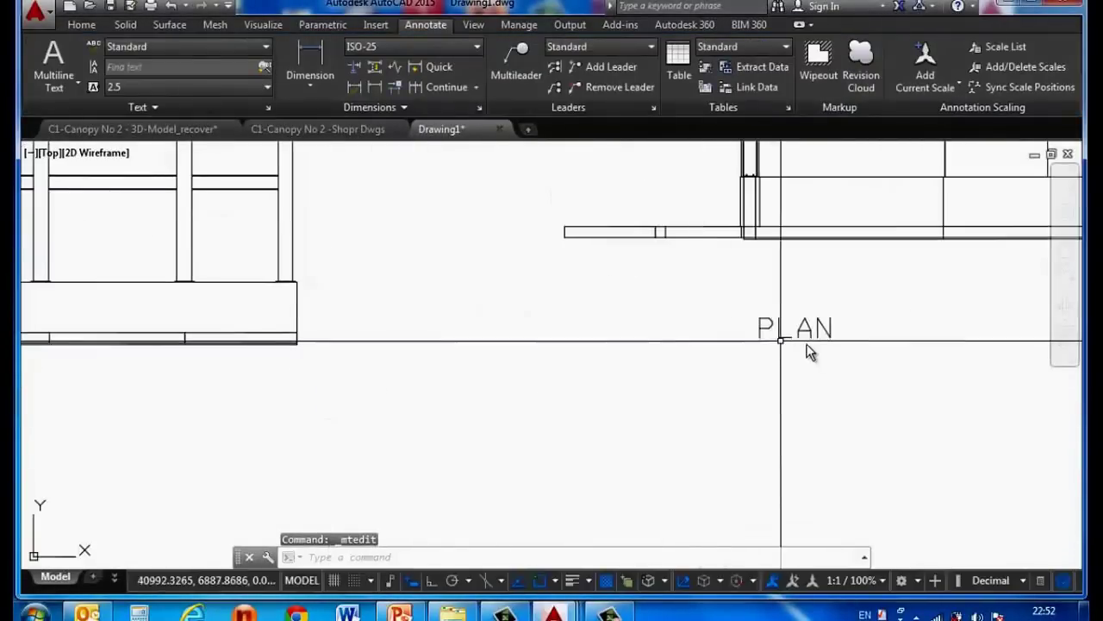
scroll(804, 343, "up", 2)
double_click(803, 343)
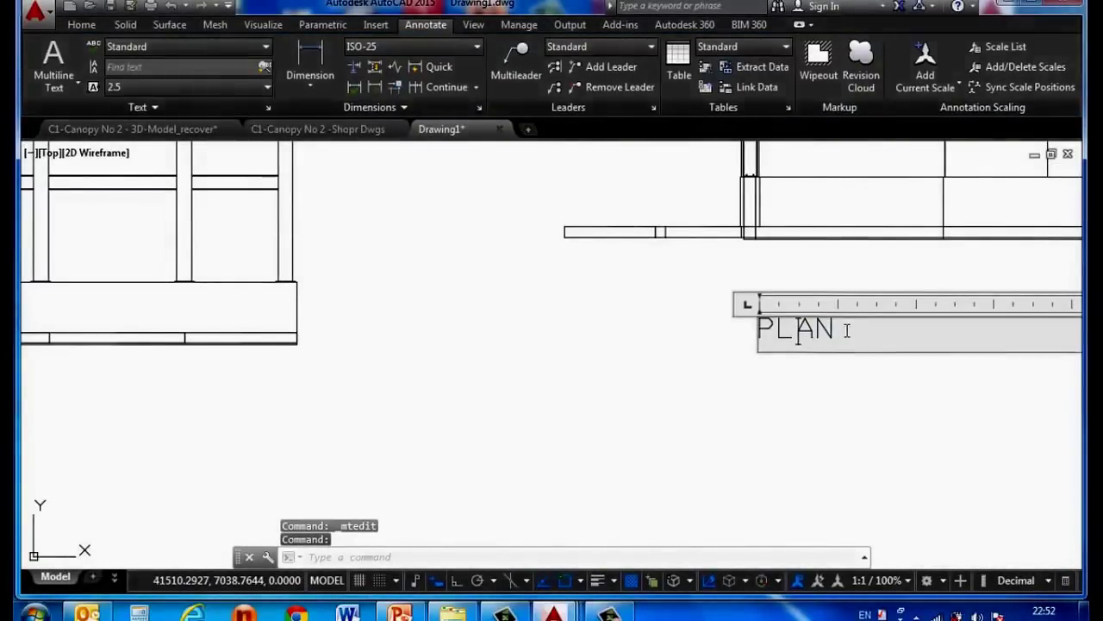
type("ELEVATION 2")
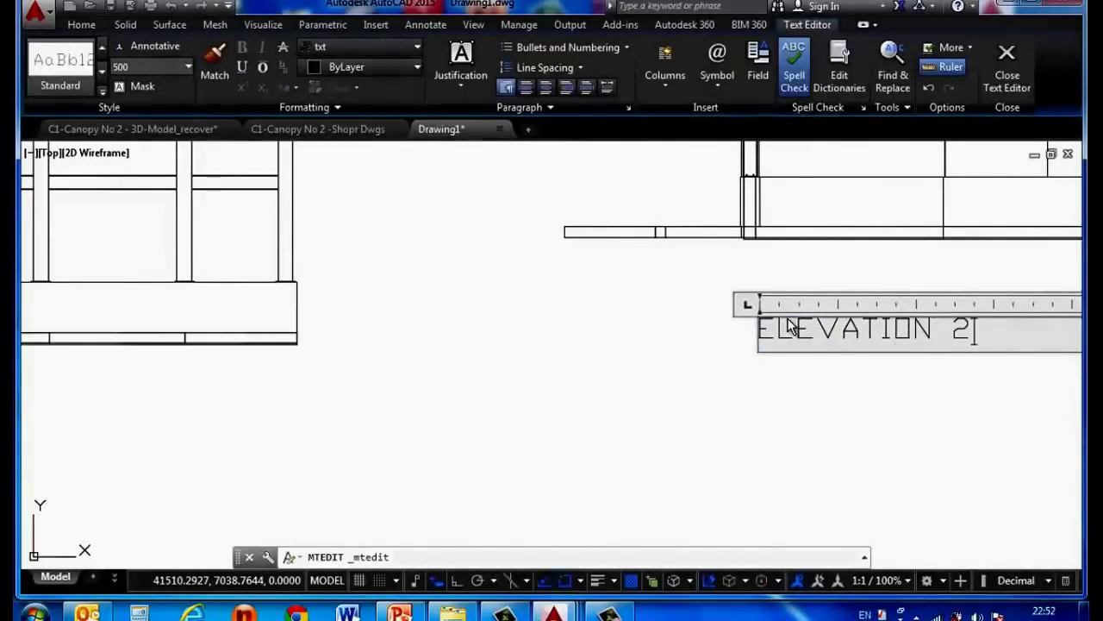
scroll(600, 415, "down", 2)
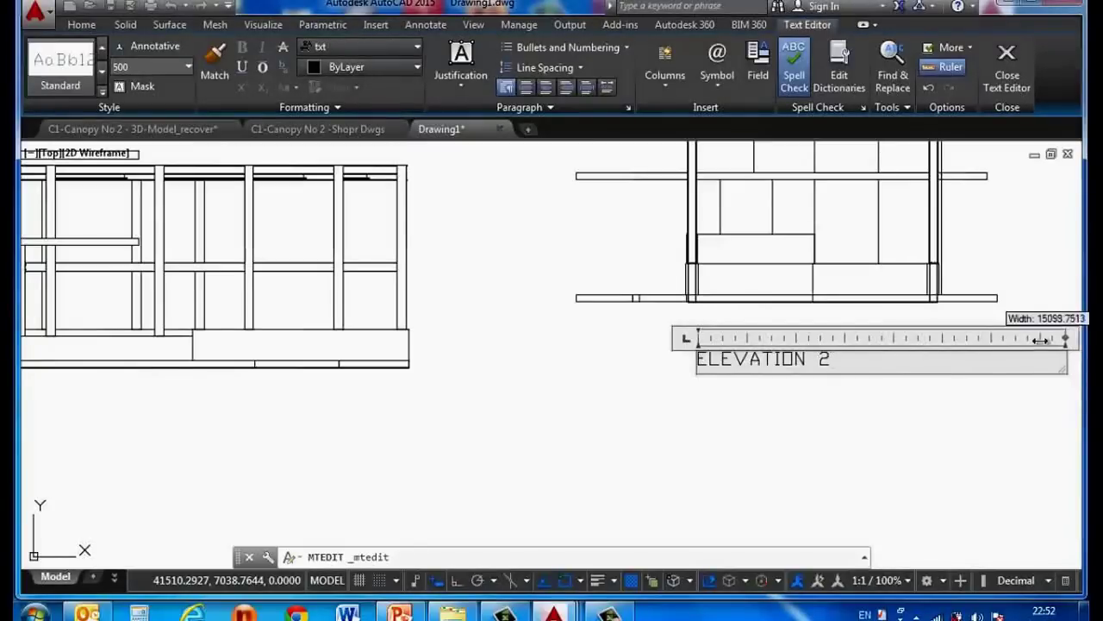
left_click_drag(1041, 339, 872, 342)
left_click(862, 379)
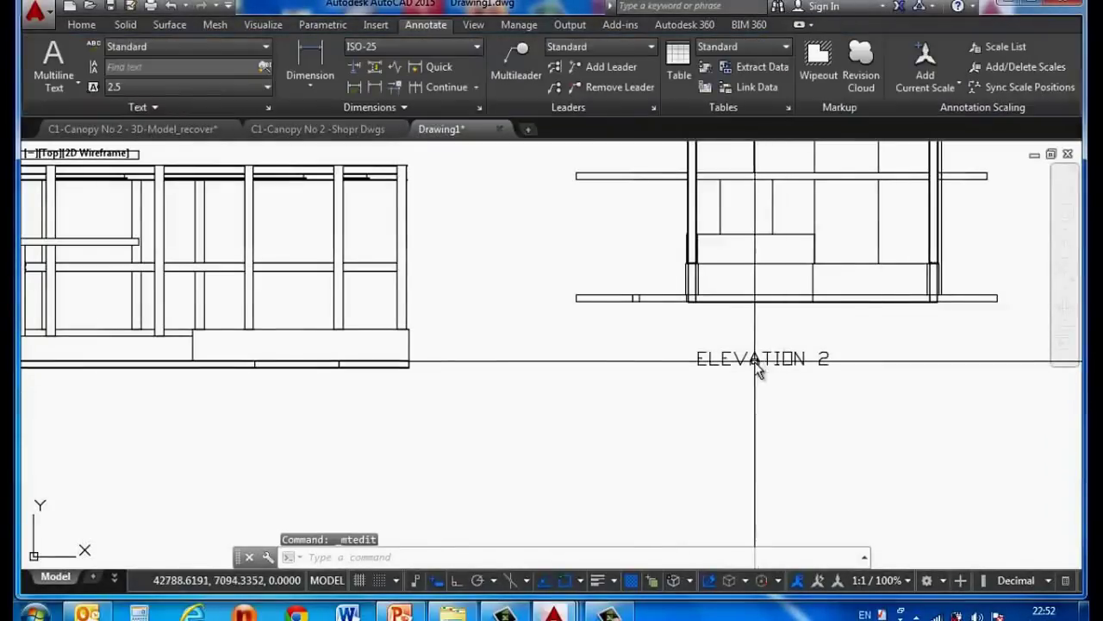
scroll(759, 364, "down", 2)
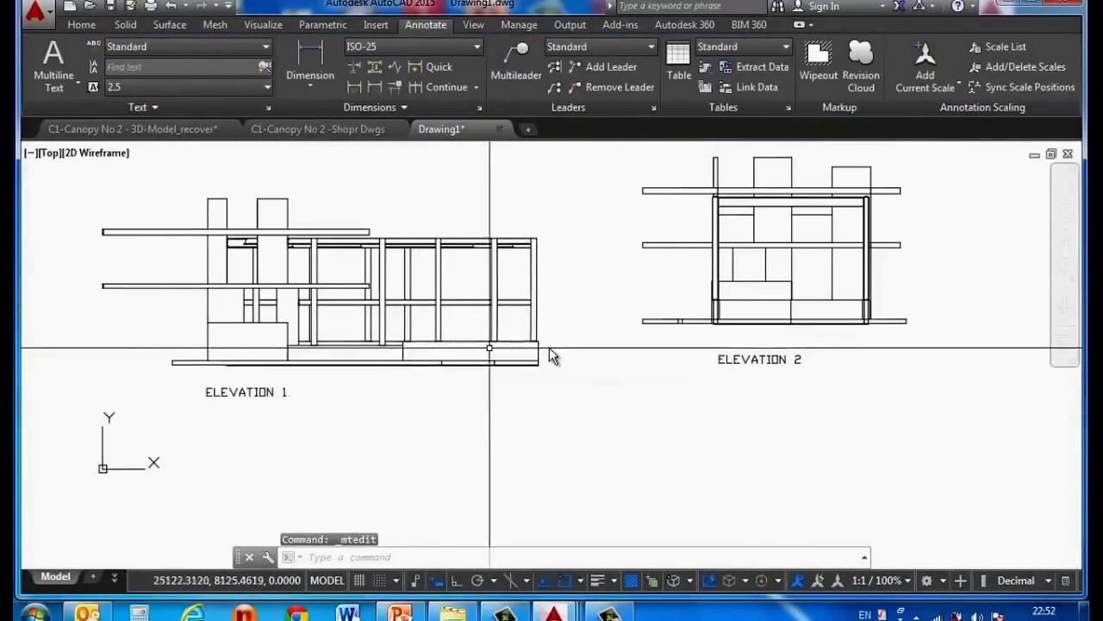
scroll(623, 359, "down", 1)
Zoom to the drawing extents, then zoom in on the canopy plan
key("Return")
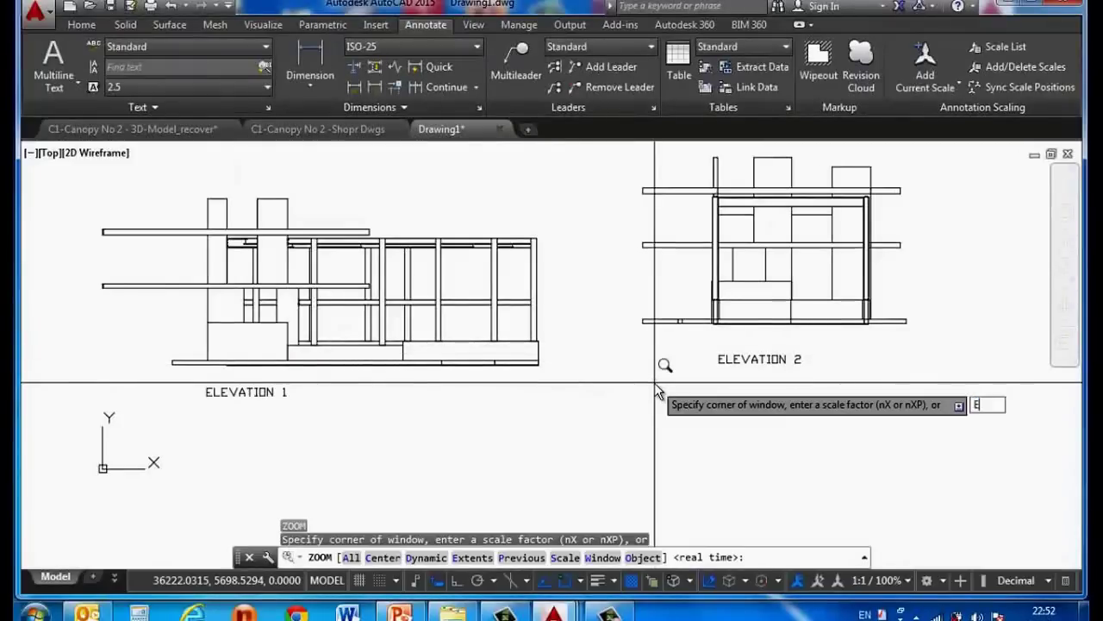
type("E")
key("Return")
scroll(303, 311, "up", 4)
scroll(303, 311, "up", 2)
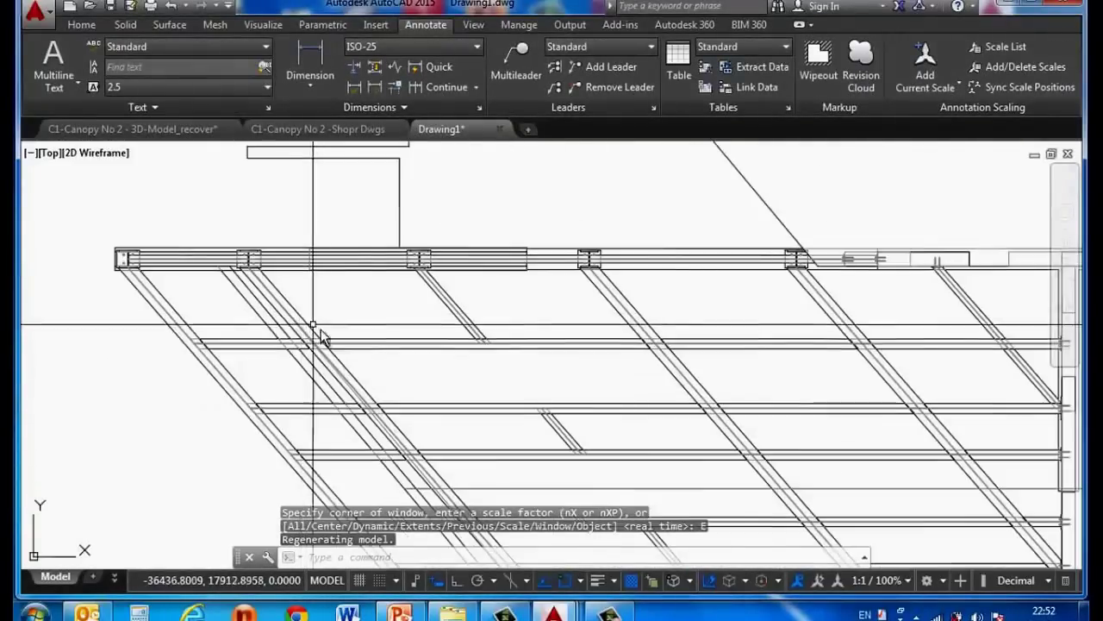
Draw an Ortho-constrained section-cut polyline down and across the canopy plan's top edge
type("pl")
key("Return")
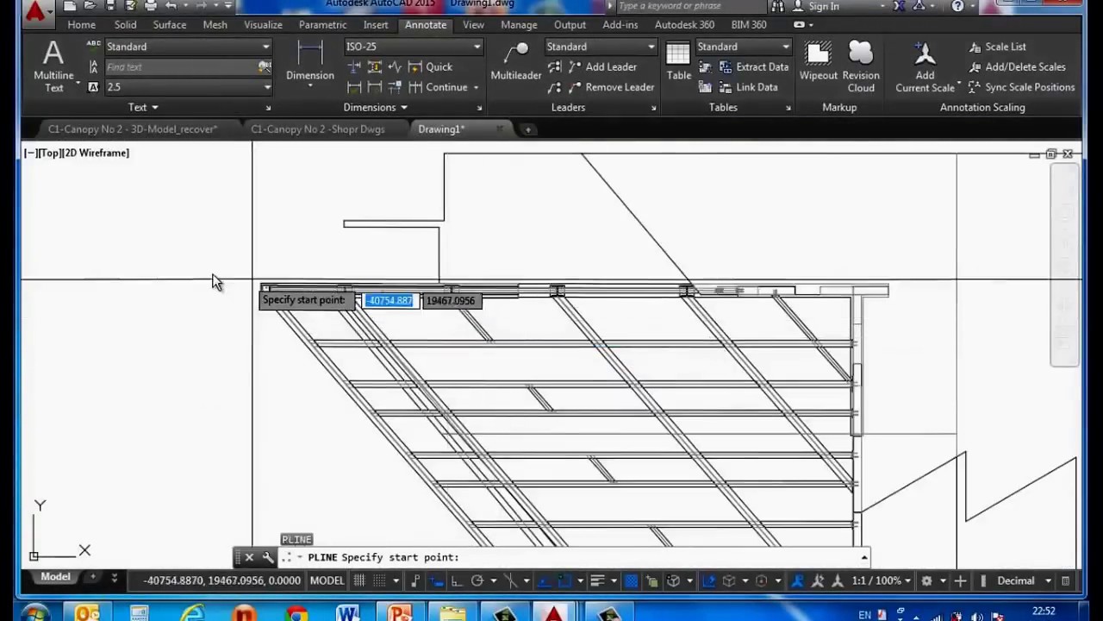
scroll(217, 283, "up", 2)
left_click(230, 238)
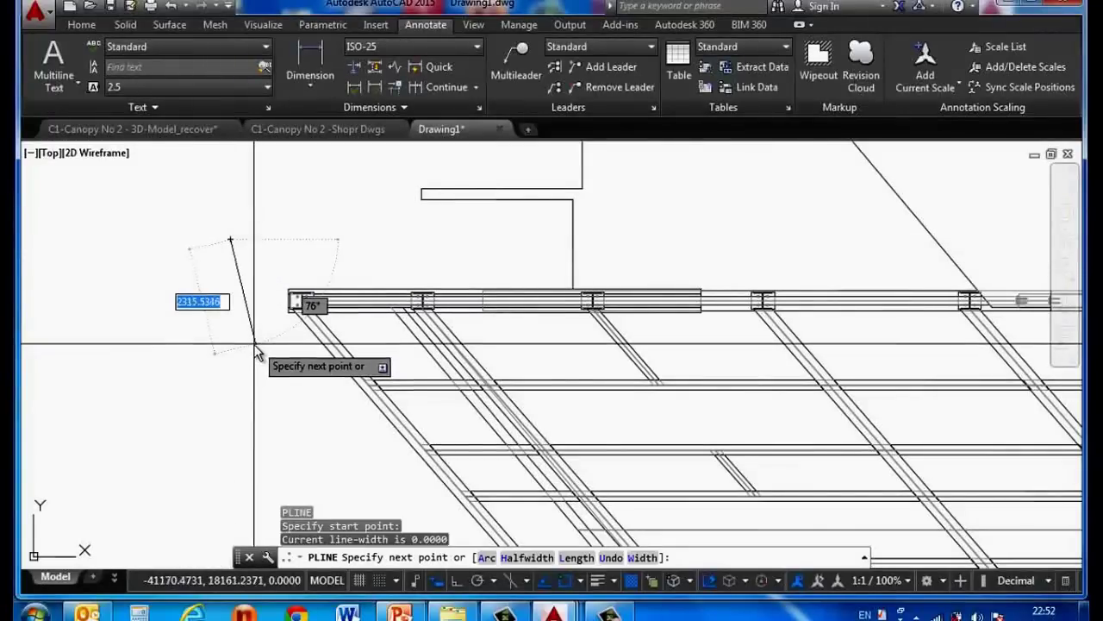
key("F8")
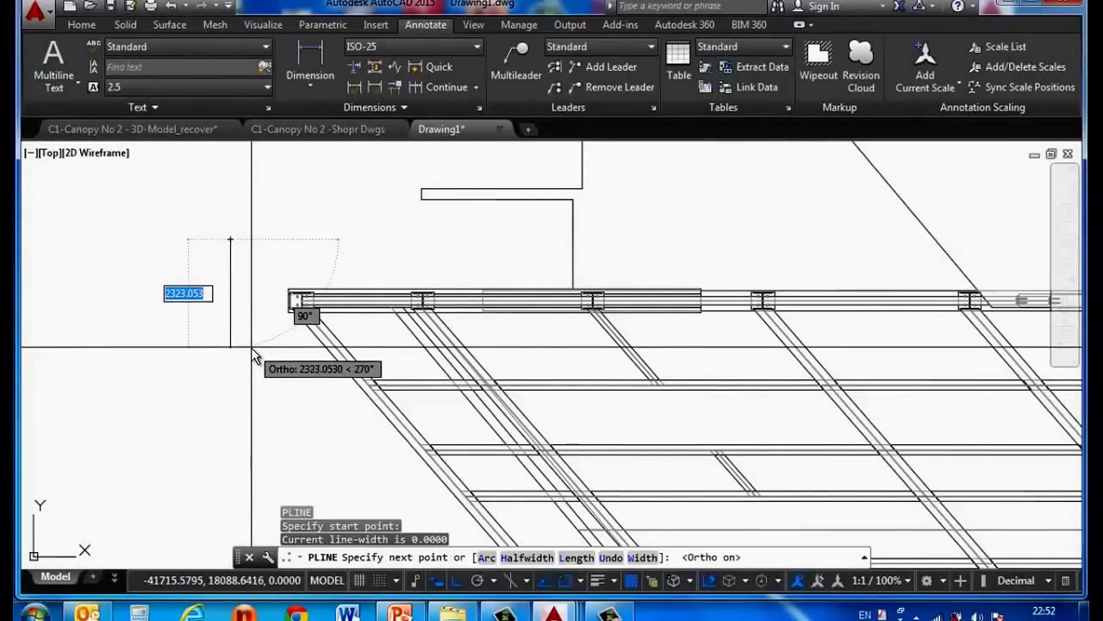
left_click(251, 349)
scroll(214, 353, "down", 2)
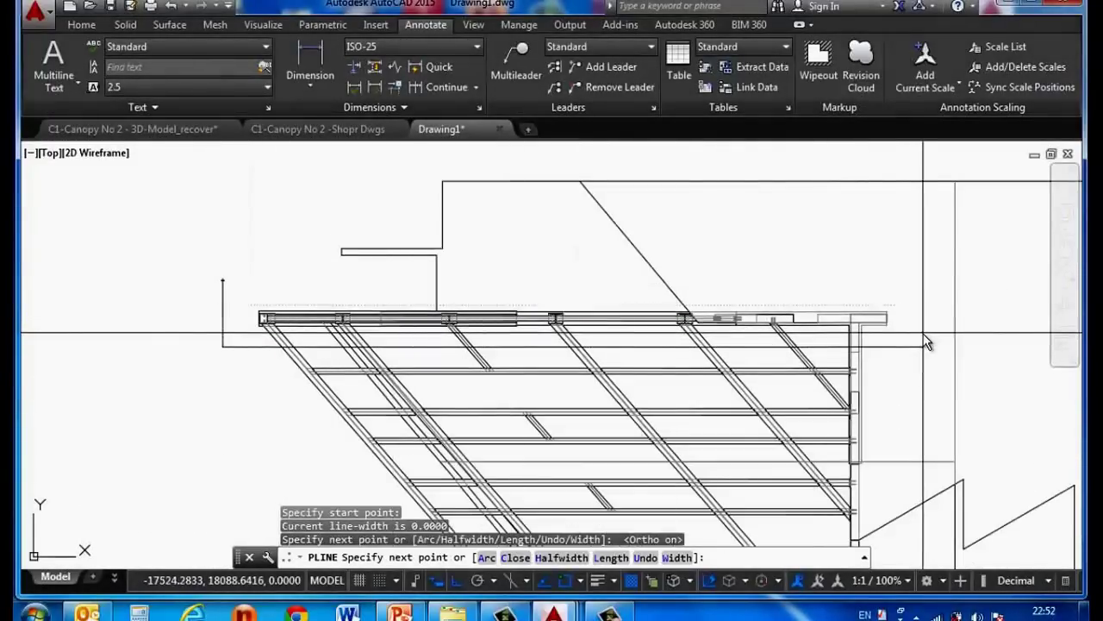
left_click(923, 333)
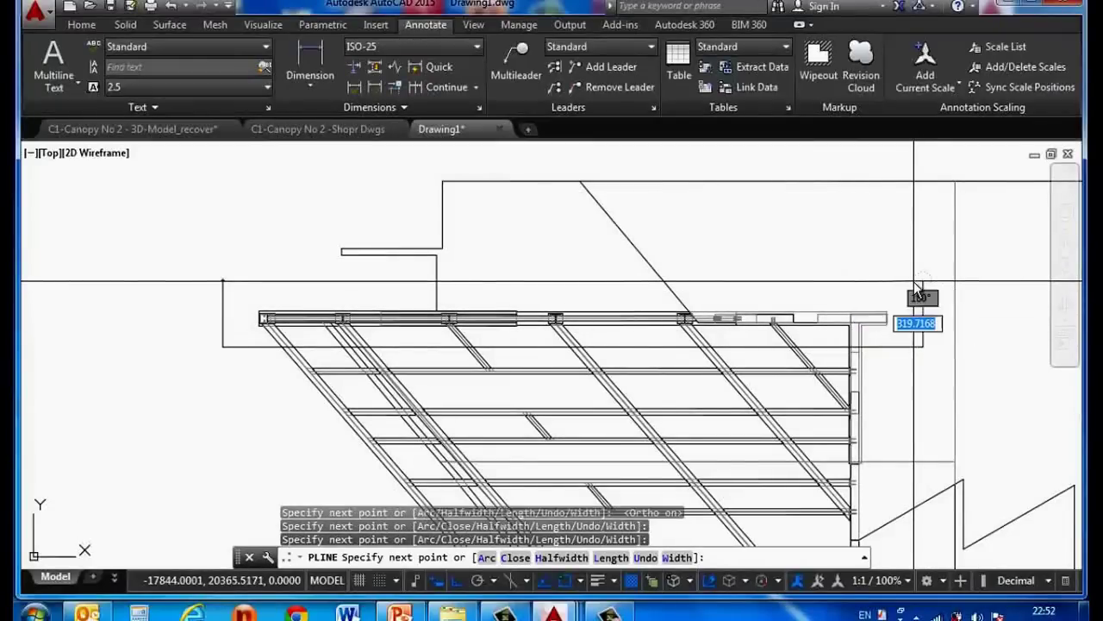
key("Return")
scroll(226, 278, "up", 2)
scroll(187, 264, "up", 2)
Add a SEC A multiline text label with 500 text height near the section line's start
type("mt")
key("Return")
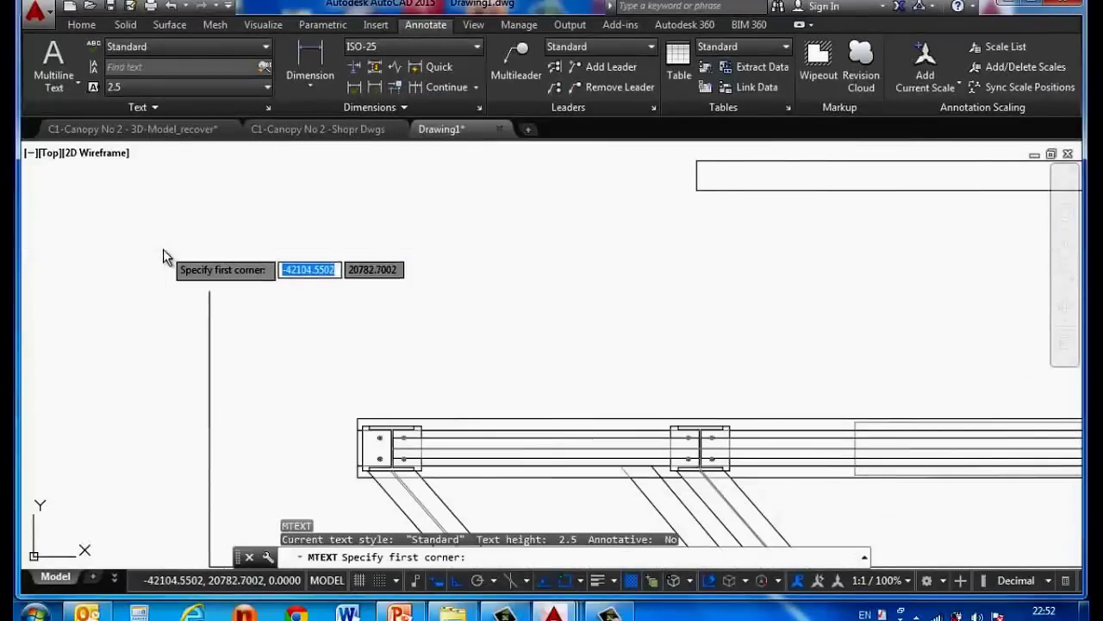
left_click(163, 249)
left_click(319, 284)
type("Se")
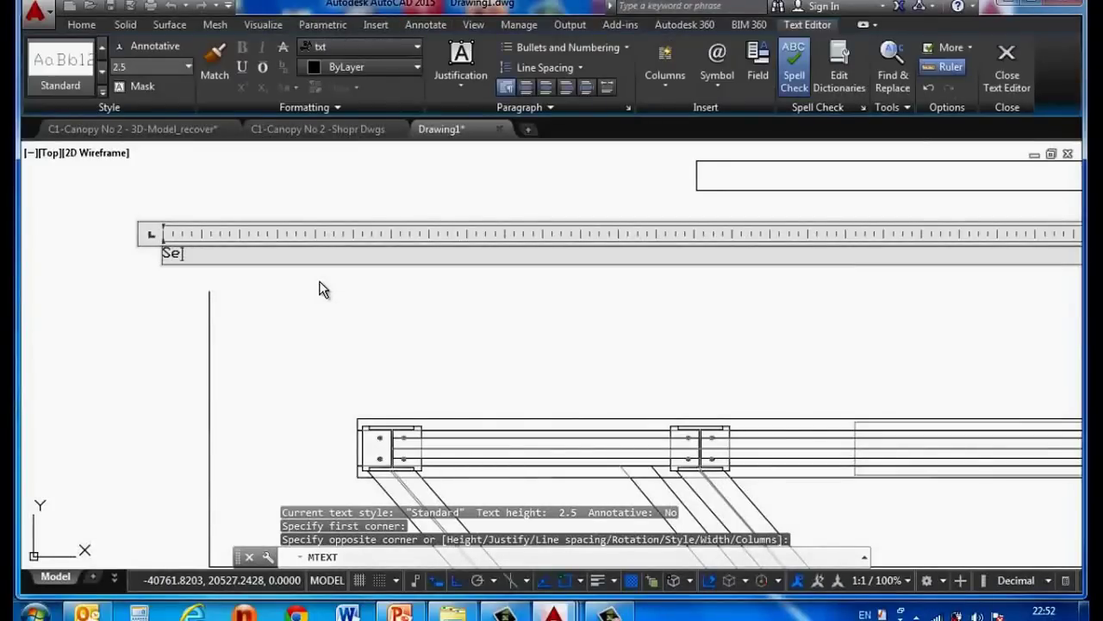
type("c")
key("BackSpace")
key("BackSpace")
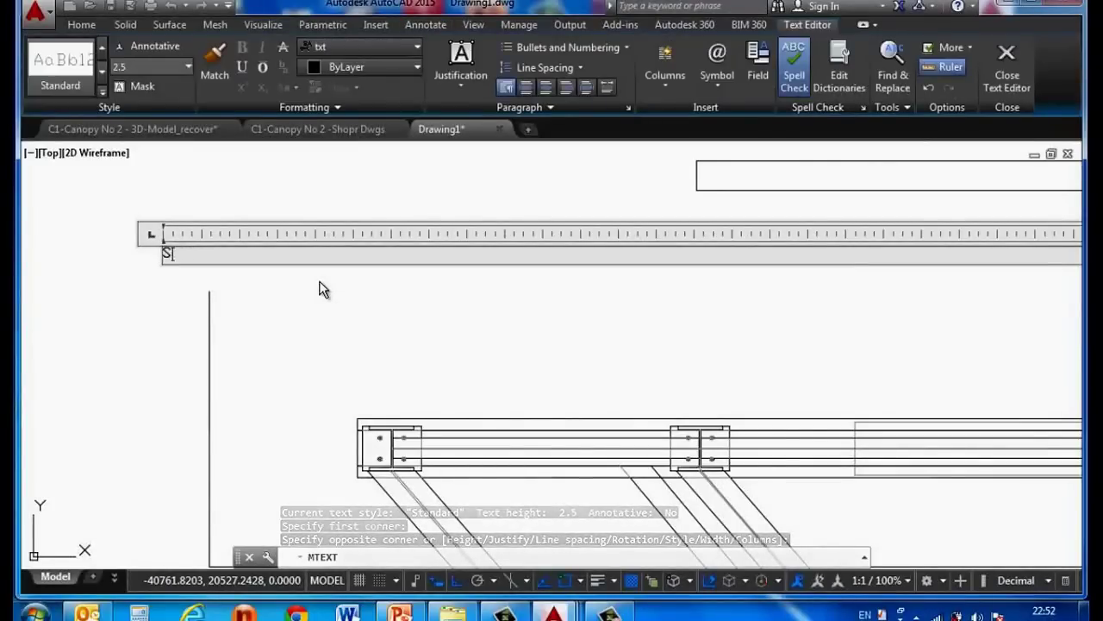
type("EC A")
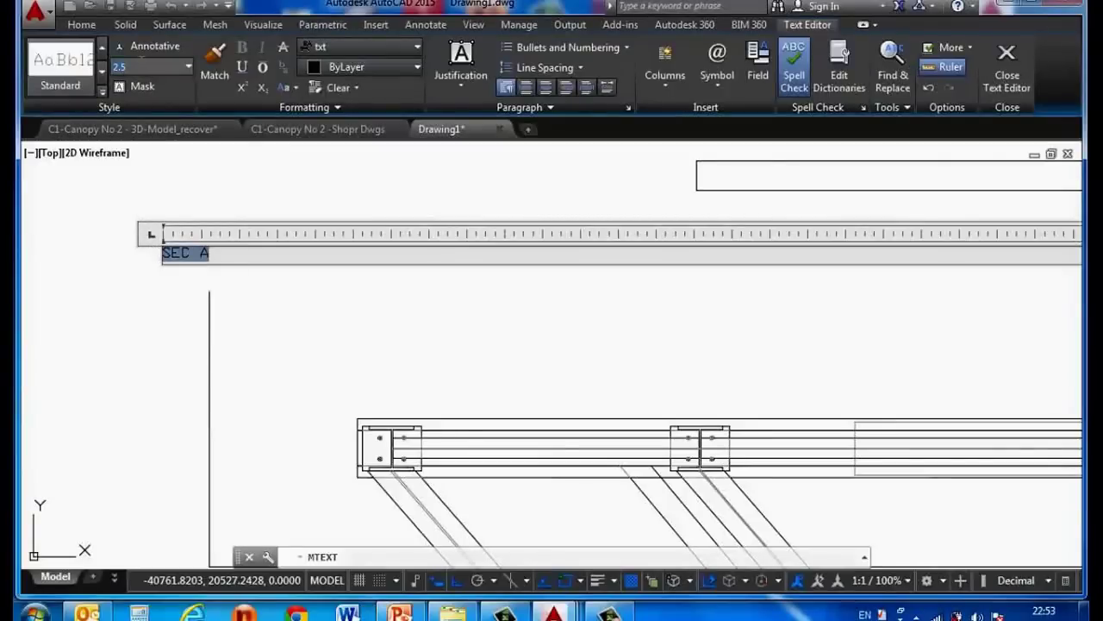
key("Tab")
type("500")
key("Return")
scroll(180, 273, "down", 2)
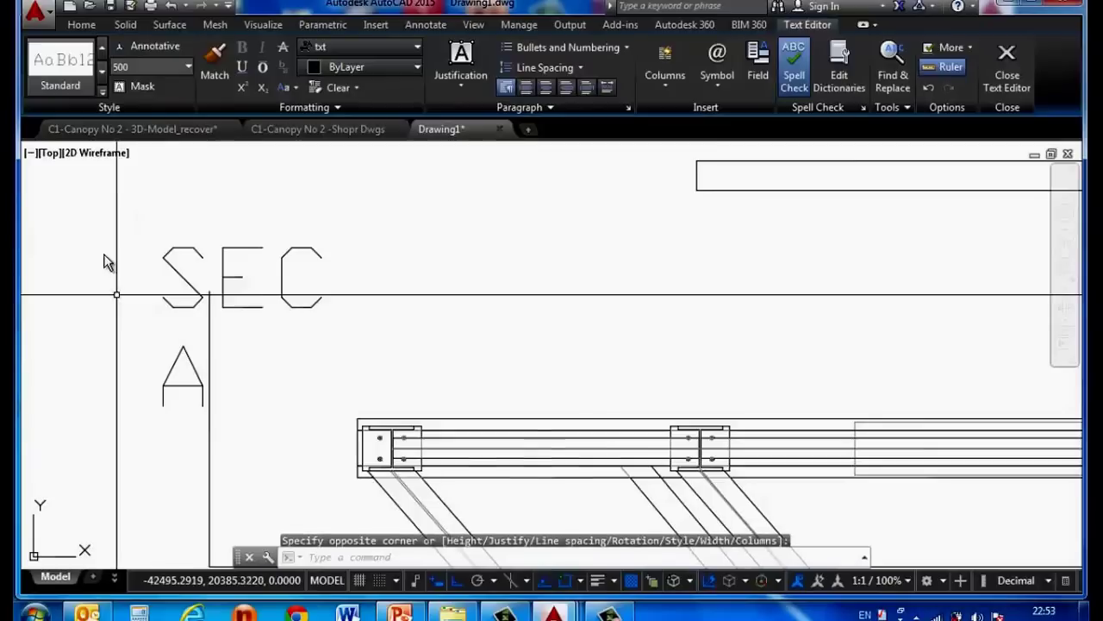
scroll(104, 249, "down", 2)
scroll(103, 250, "up", 2)
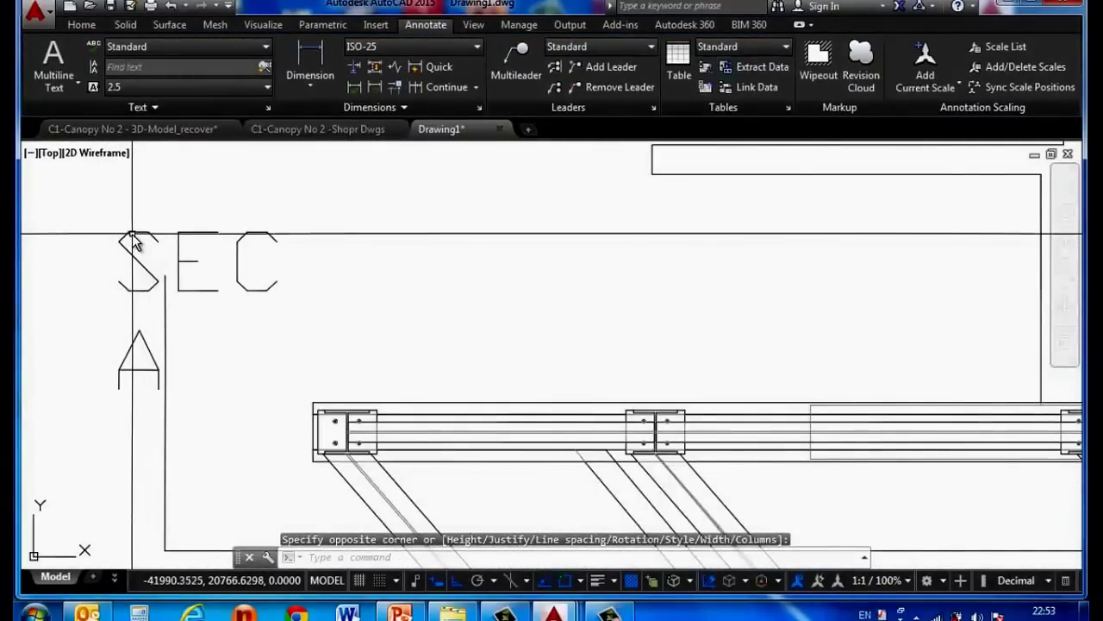
key("Escape")
Widen the SEC A text box so the label fits on one line
left_click(138, 244)
left_click(277, 232)
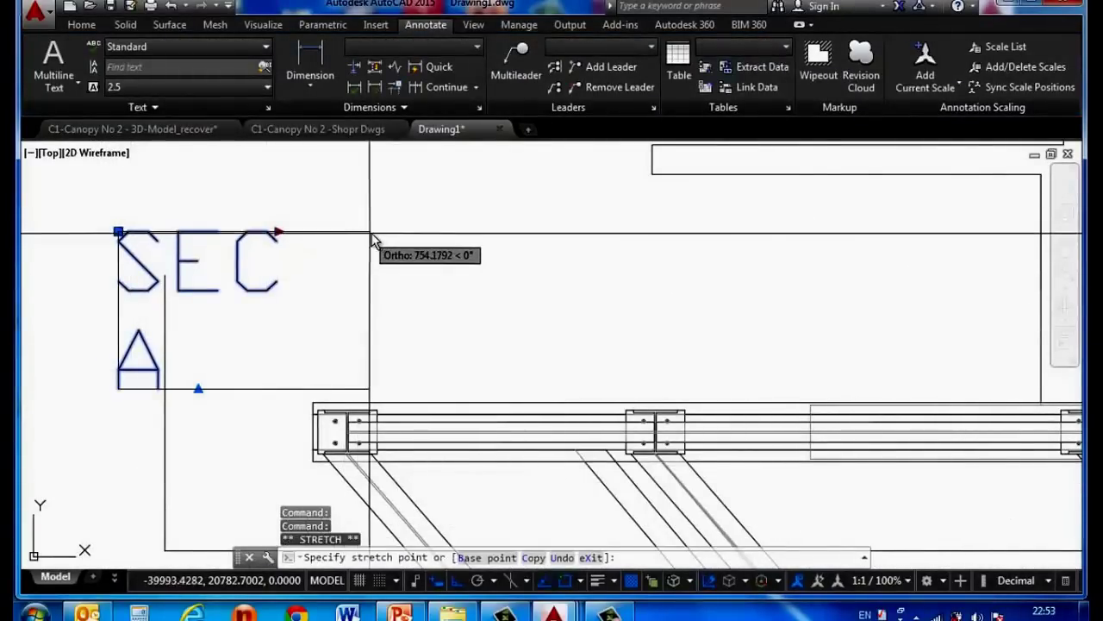
left_click(423, 231)
scroll(384, 259, "down", 2)
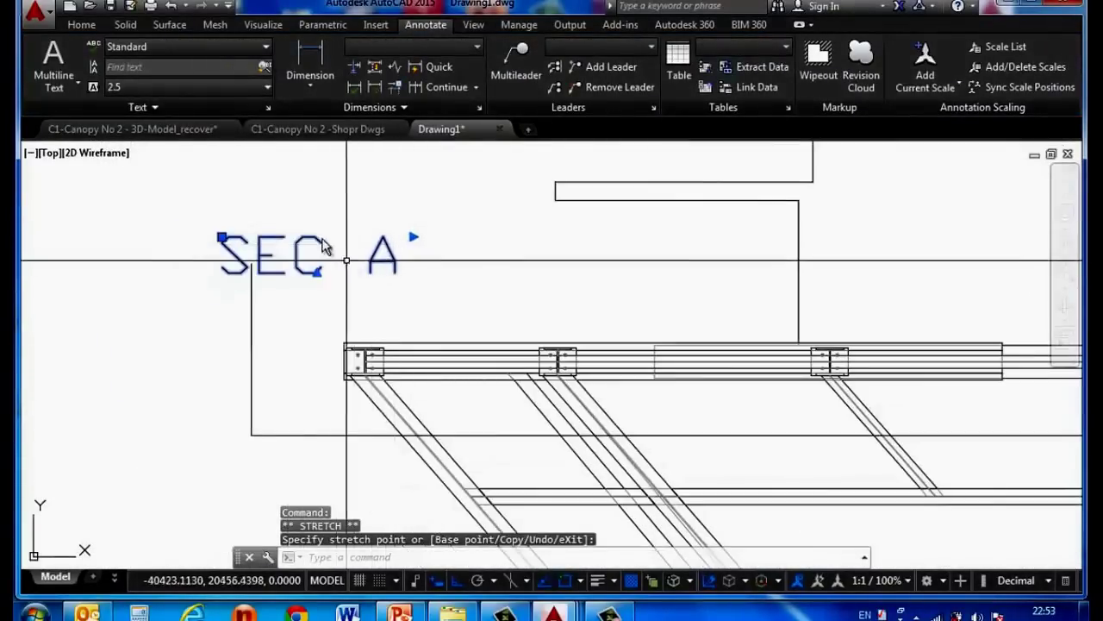
key("Escape")
Move the SEC A label slightly higher
type("m")
key("Return")
left_click(443, 266)
left_click(362, 240)
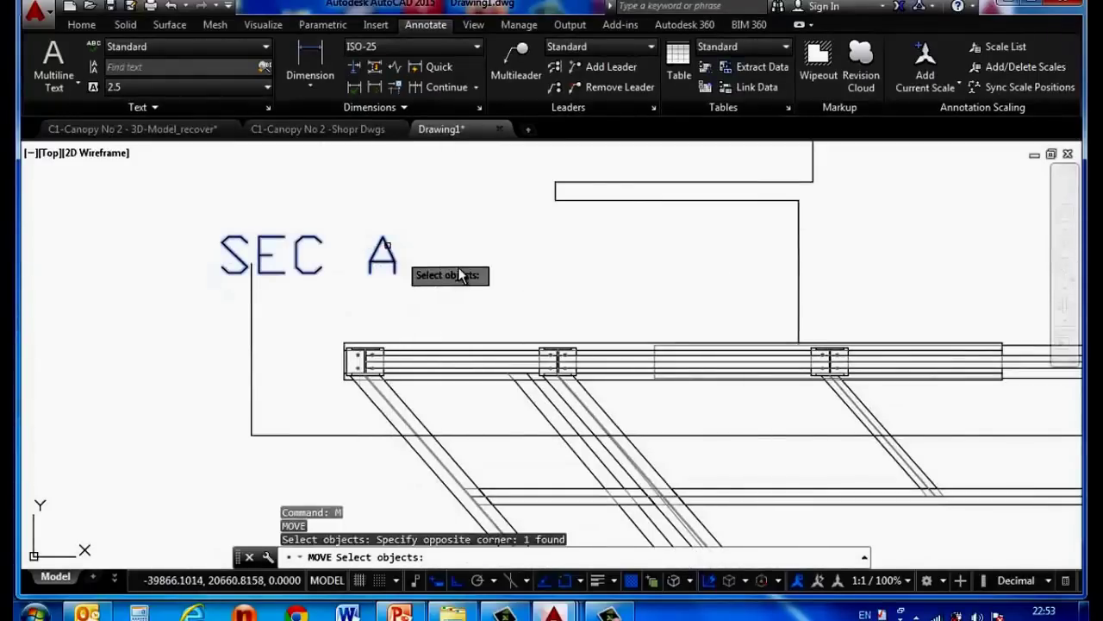
key("Return")
left_click(443, 274)
left_click(444, 233)
type("COPY")
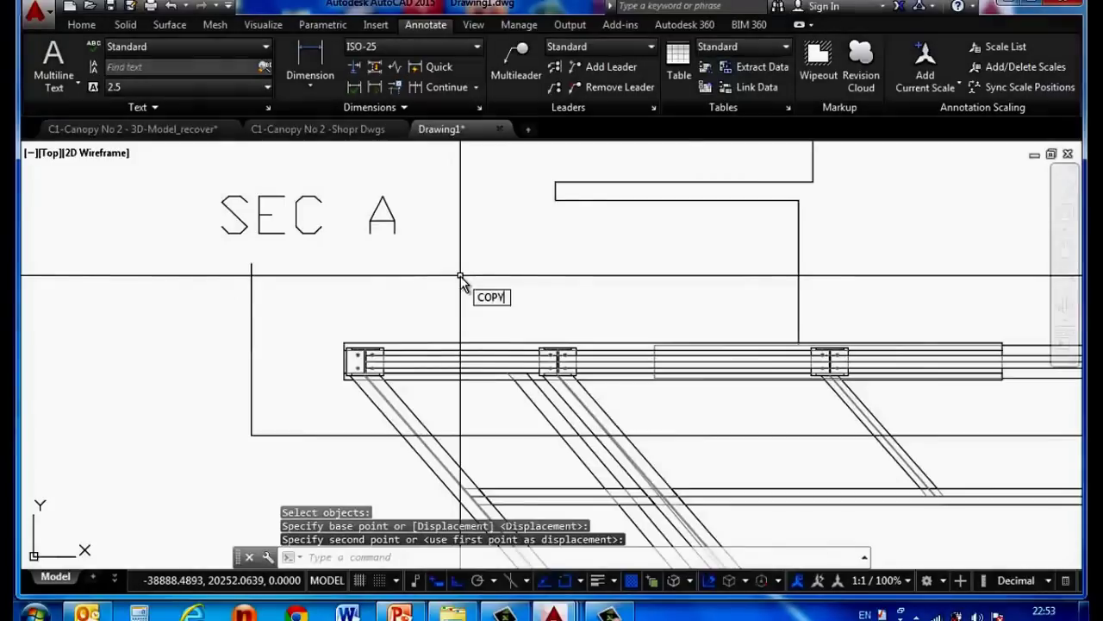
Copy the SEC A label to the right-hand end of the section line
key("Return")
left_click(448, 267)
left_click(370, 200)
key("Return")
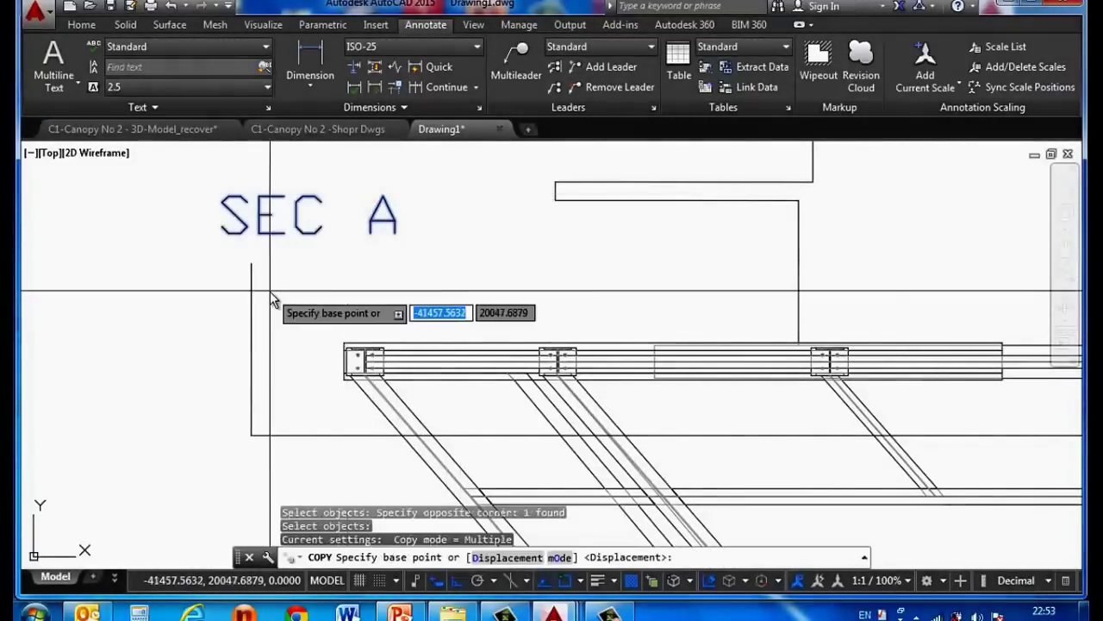
left_click(256, 286)
scroll(259, 287, "down", 2)
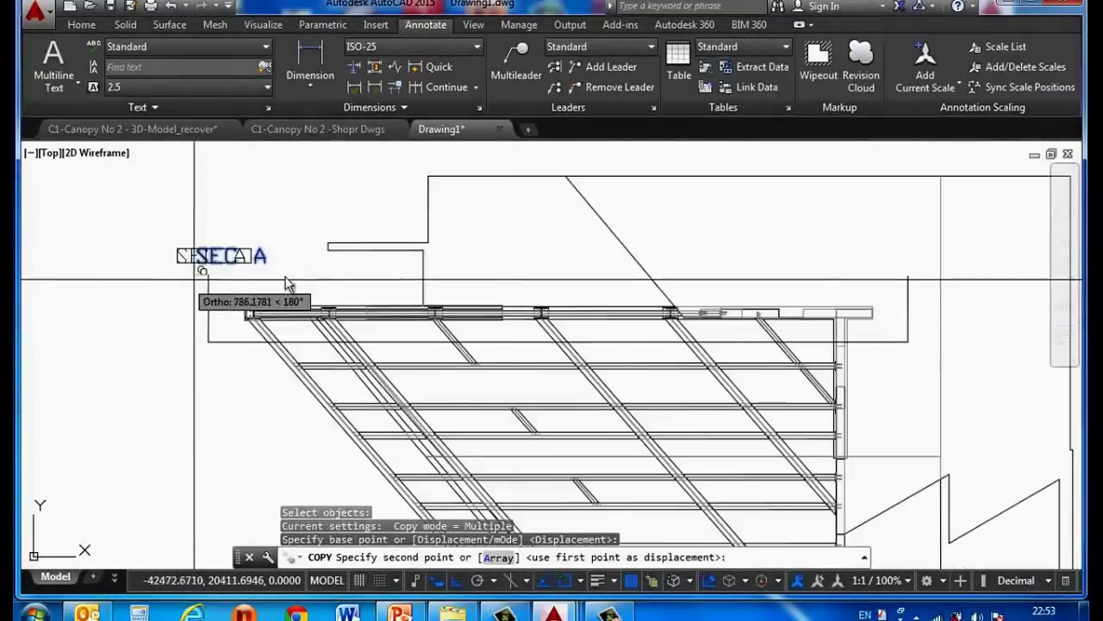
left_click(910, 276)
scroll(463, 365, "up", 2)
scroll(460, 357, "up", 2)
scroll(483, 362, "down", 4)
key("Escape")
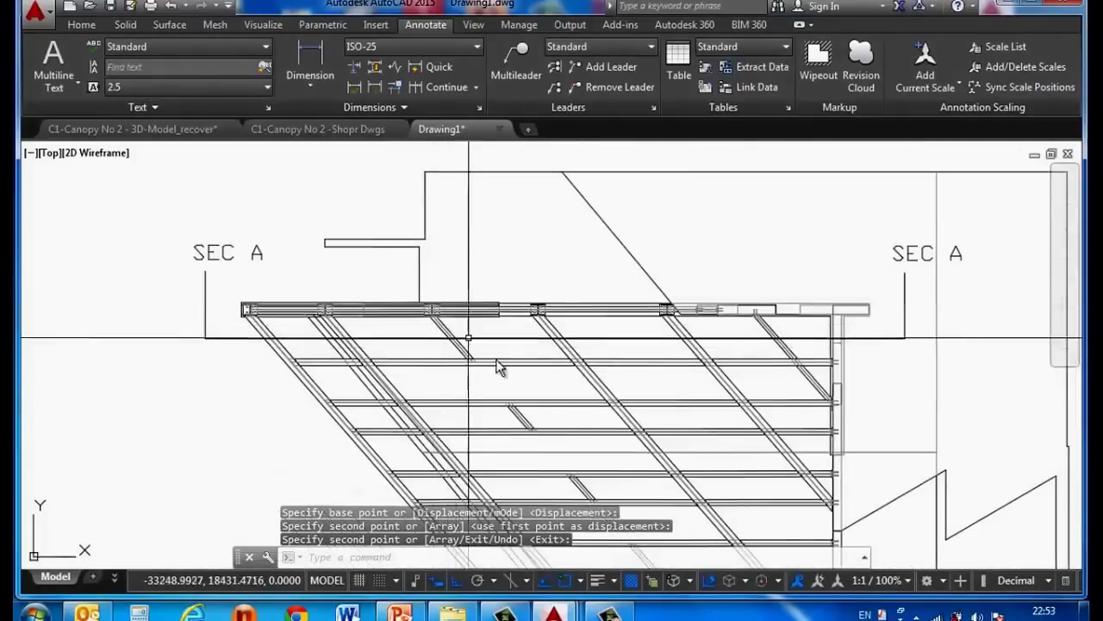
mouse_move(131, 128)
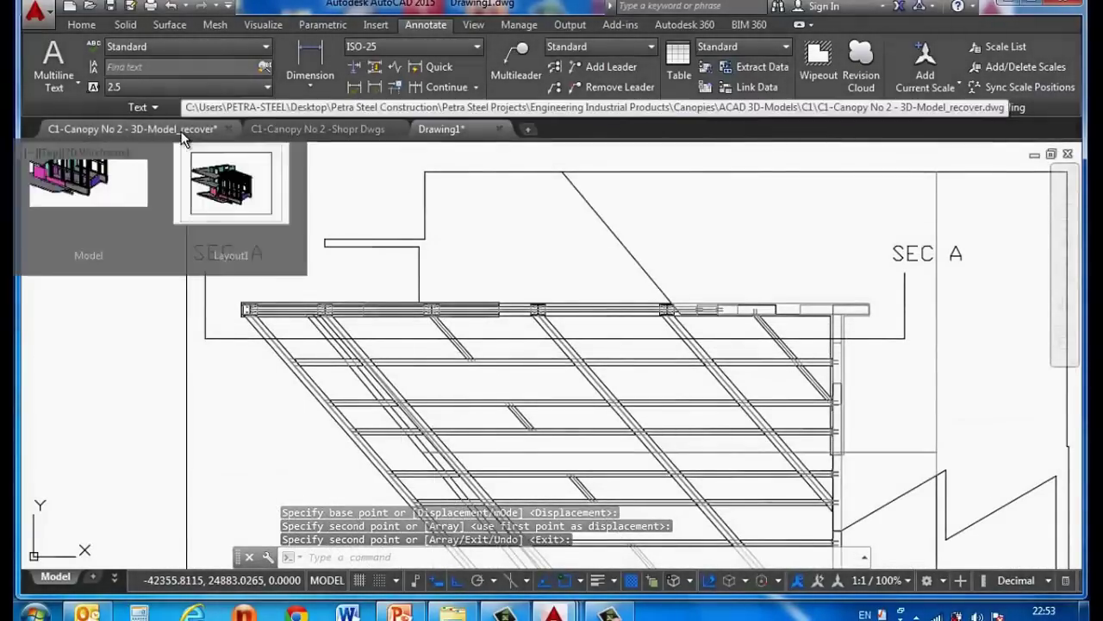
In the canopy 3D model drawing, orbit the model to a new viewing angle
left_click(181, 131)
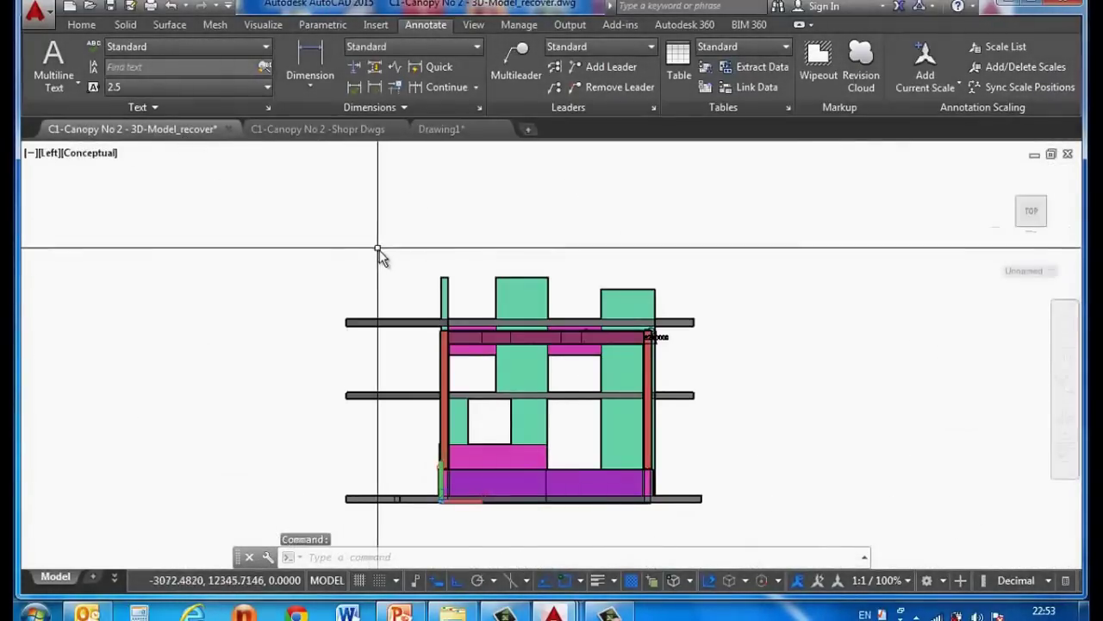
left_click(1066, 429)
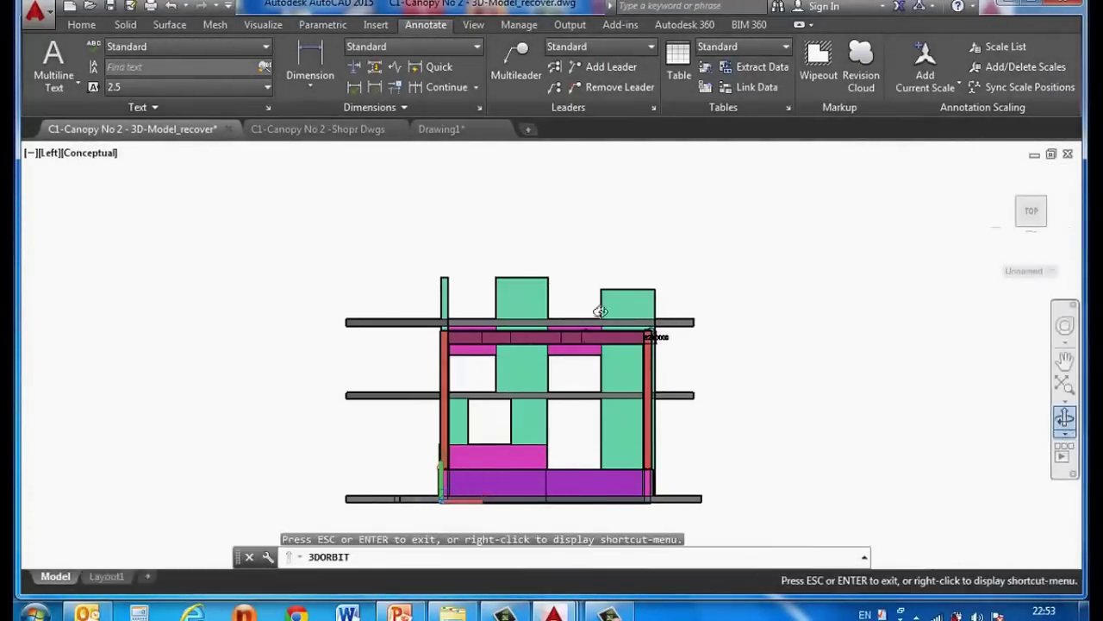
left_click_drag(572, 326, 394, 241)
right_click(319, 224)
left_click(341, 240)
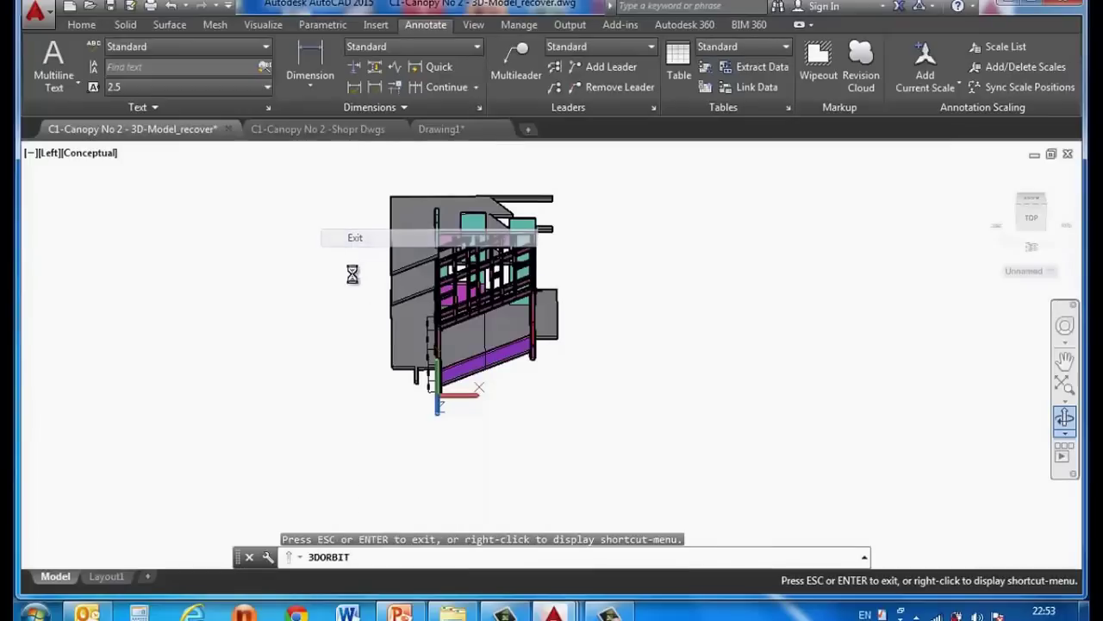
scroll(442, 383, "up", 3)
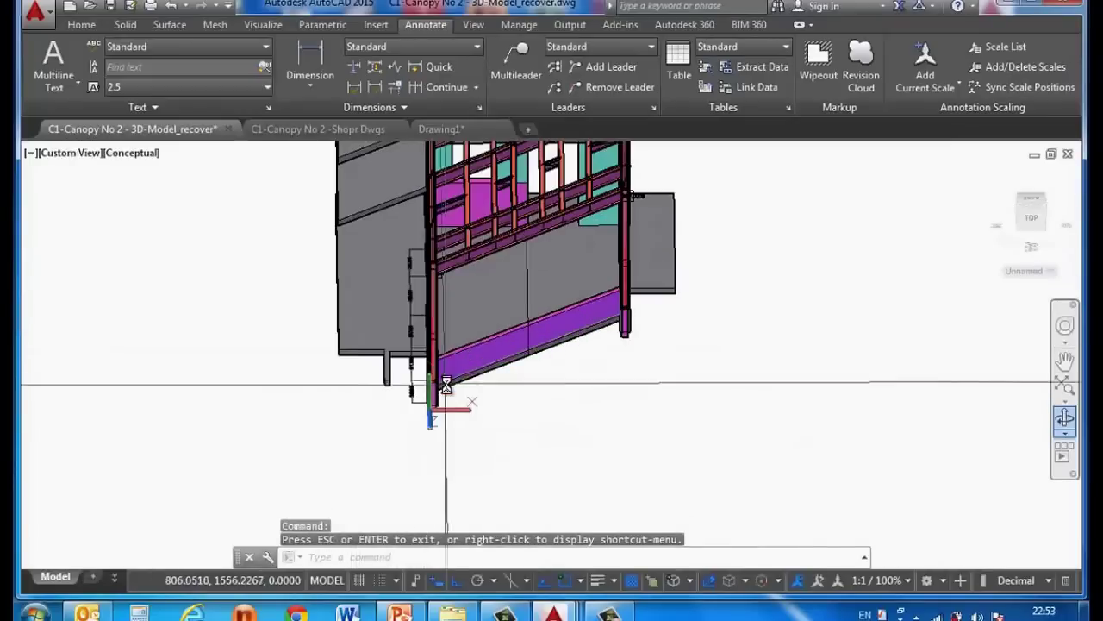
Copy 83 canopy model objects to the clipboard with a crossing selection
key("ctrl+c")
scroll(462, 438, "down", 2)
left_click(459, 434)
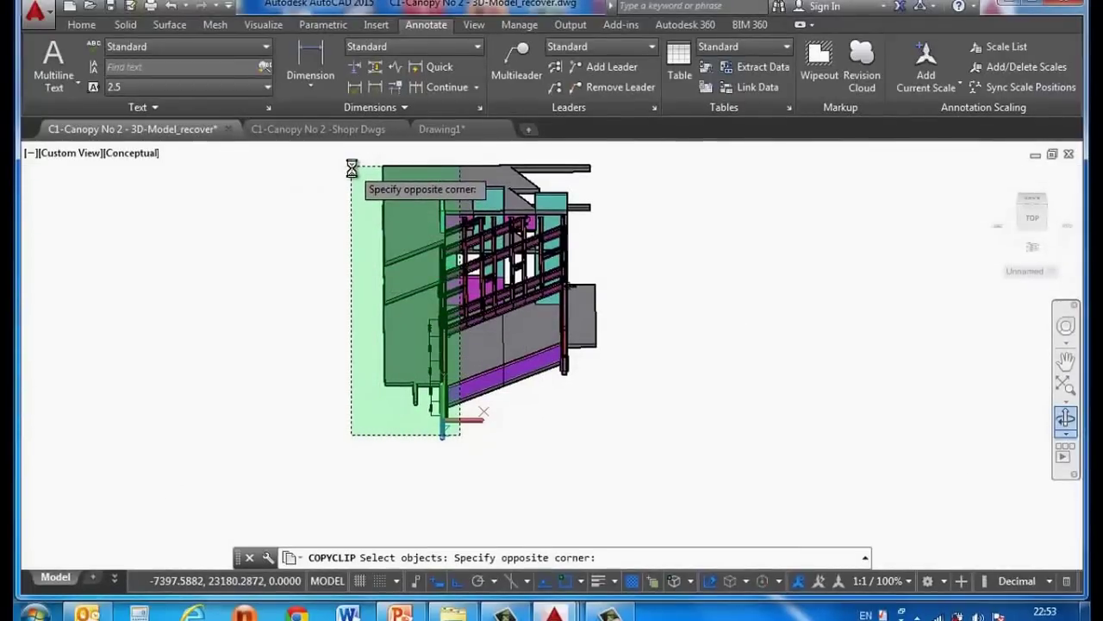
left_click(352, 168)
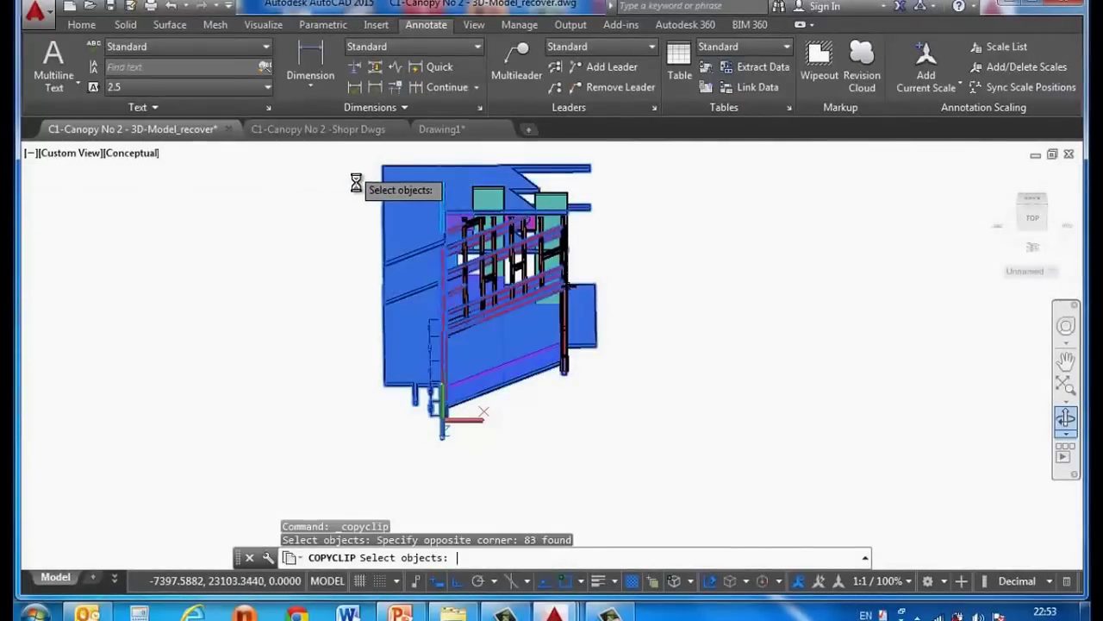
key("Return")
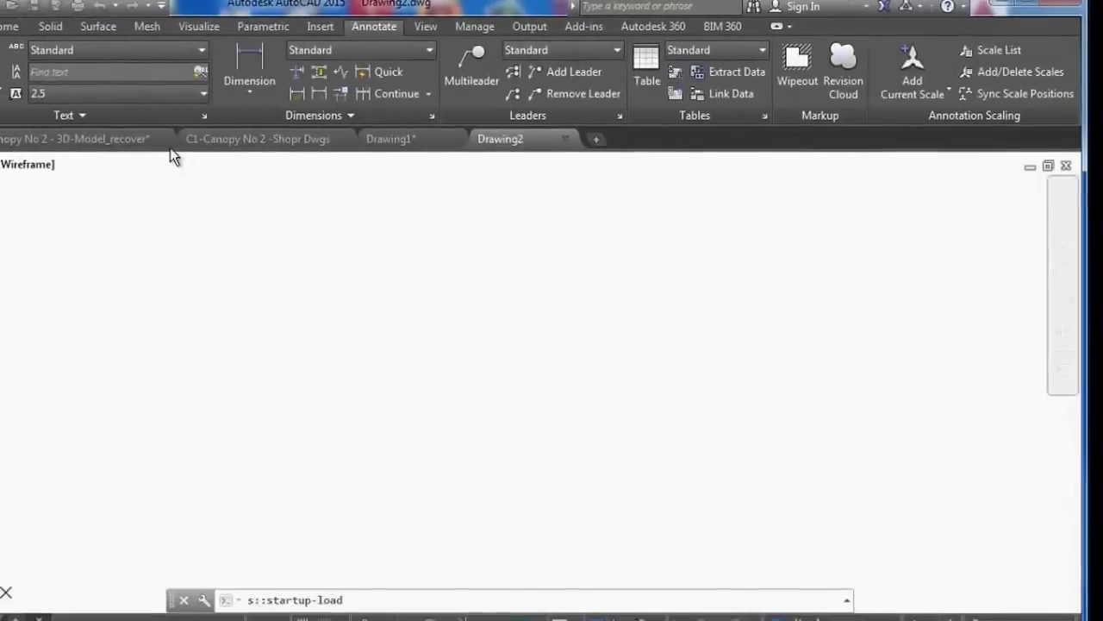
Back in the canopy 3D model, reset the UCS to World
left_click(120, 140)
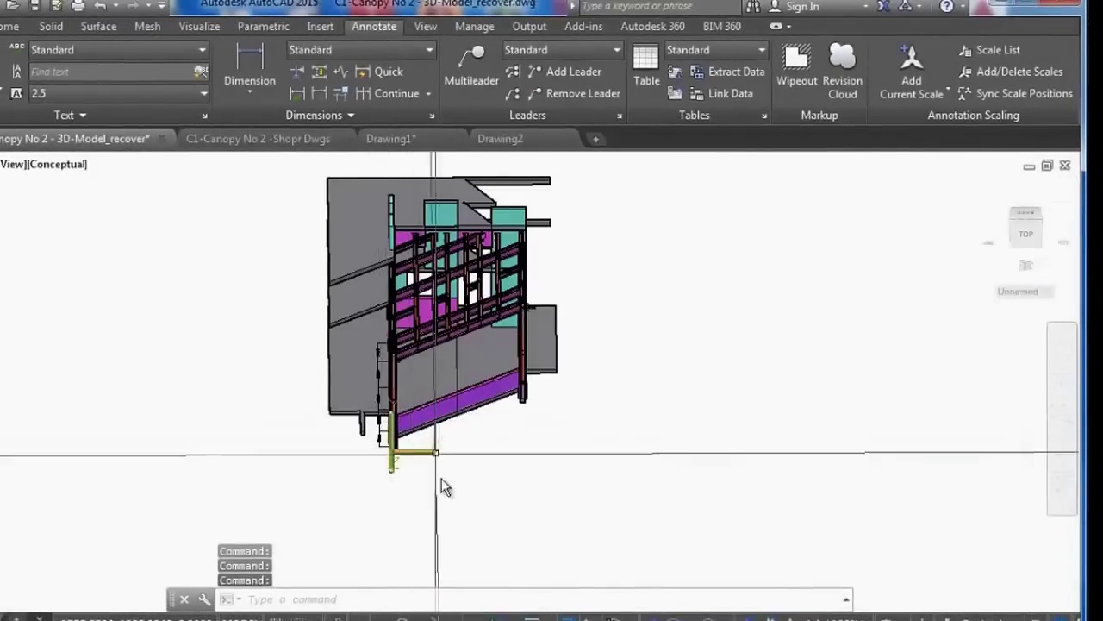
type("cs")
key("Return")
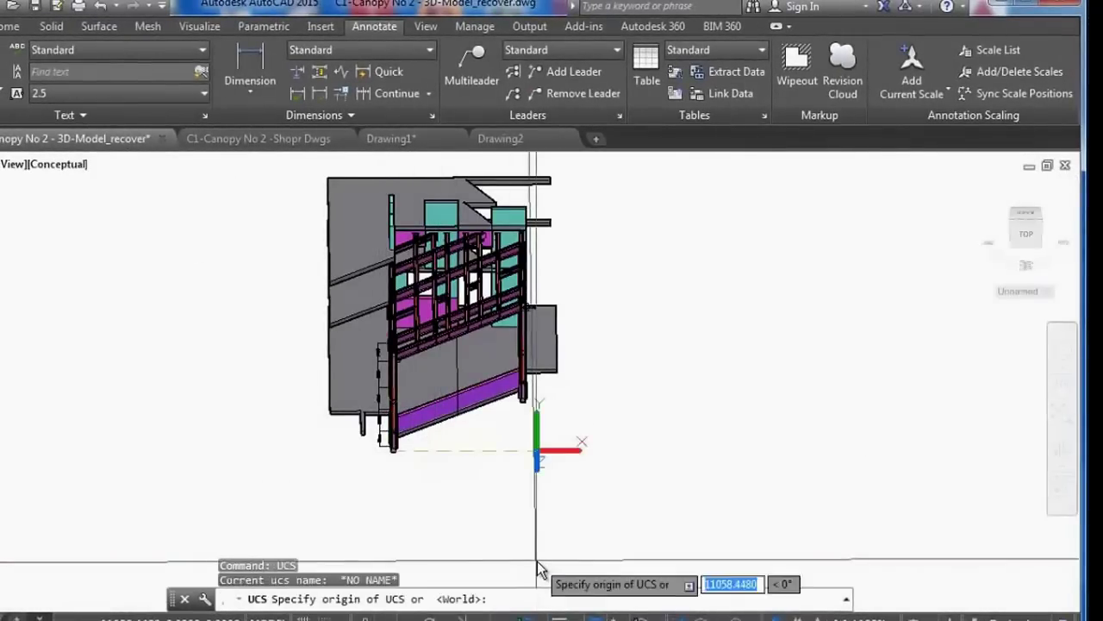
key("Return")
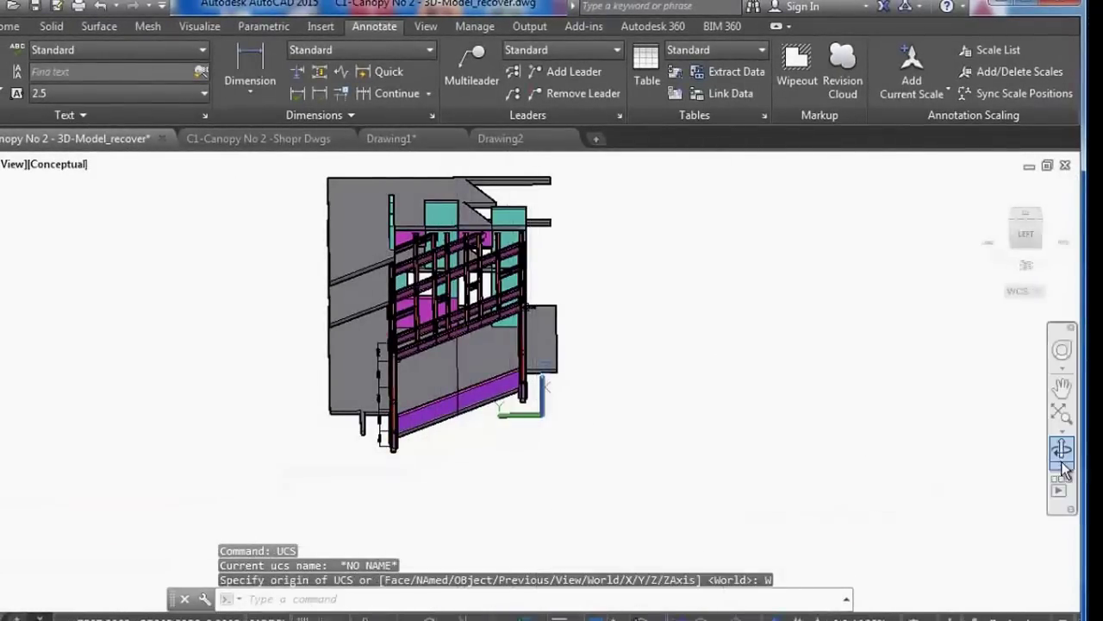
Orbit the model, then switch to a top-down PLAN view
left_click(1063, 458)
left_click_drag(548, 423, 569, 416)
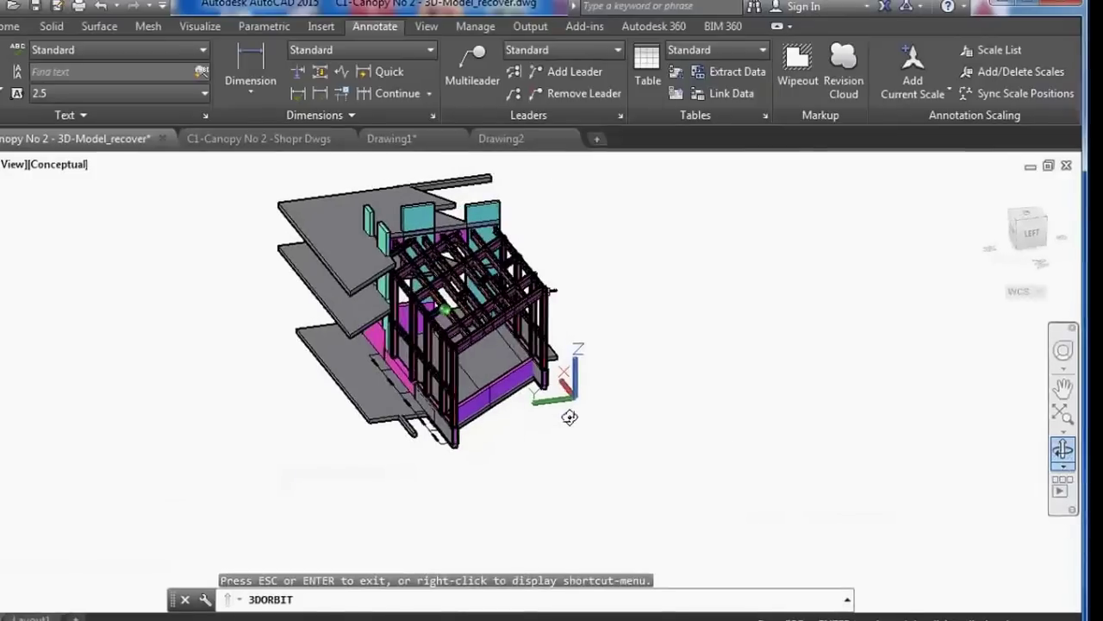
right_click(556, 405)
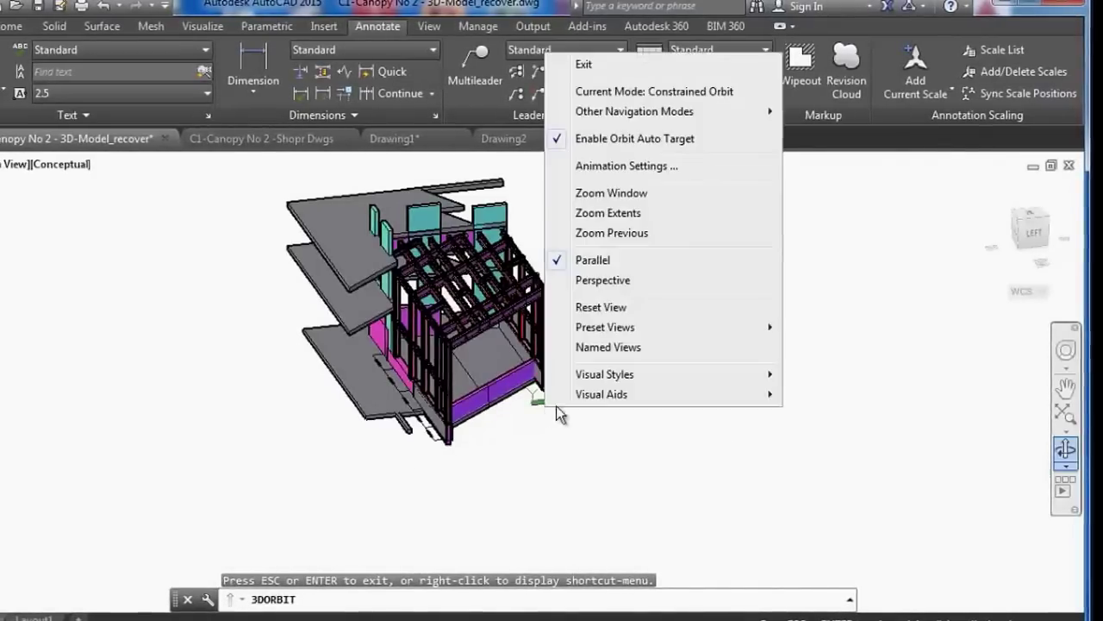
left_click(586, 65)
type("PLAN")
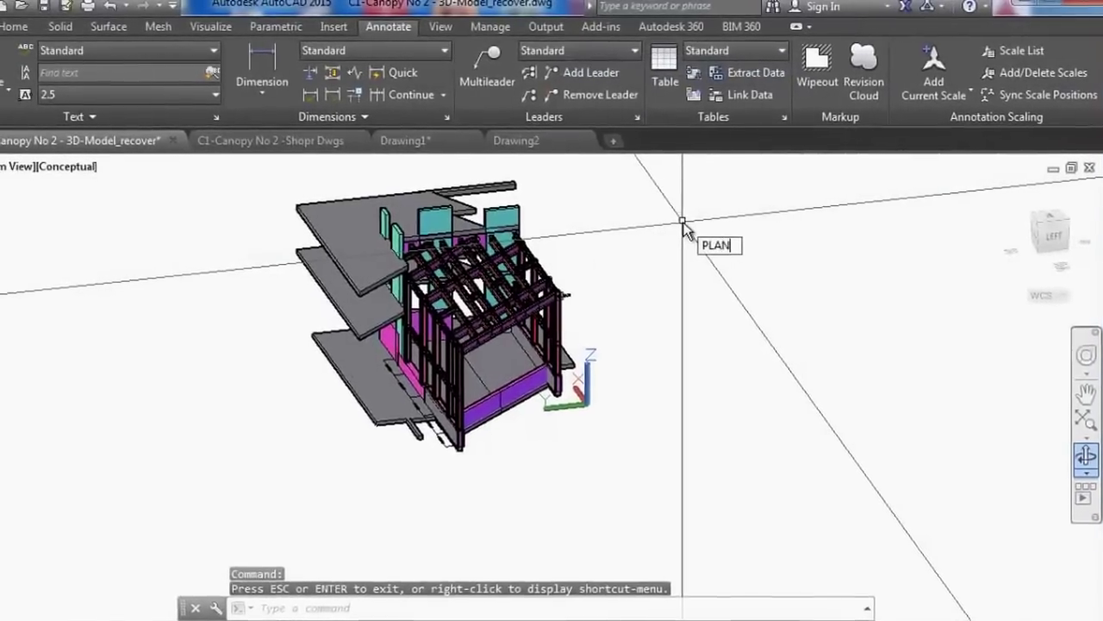
key("Return")
key("Return")
scroll(705, 232, "up", 5)
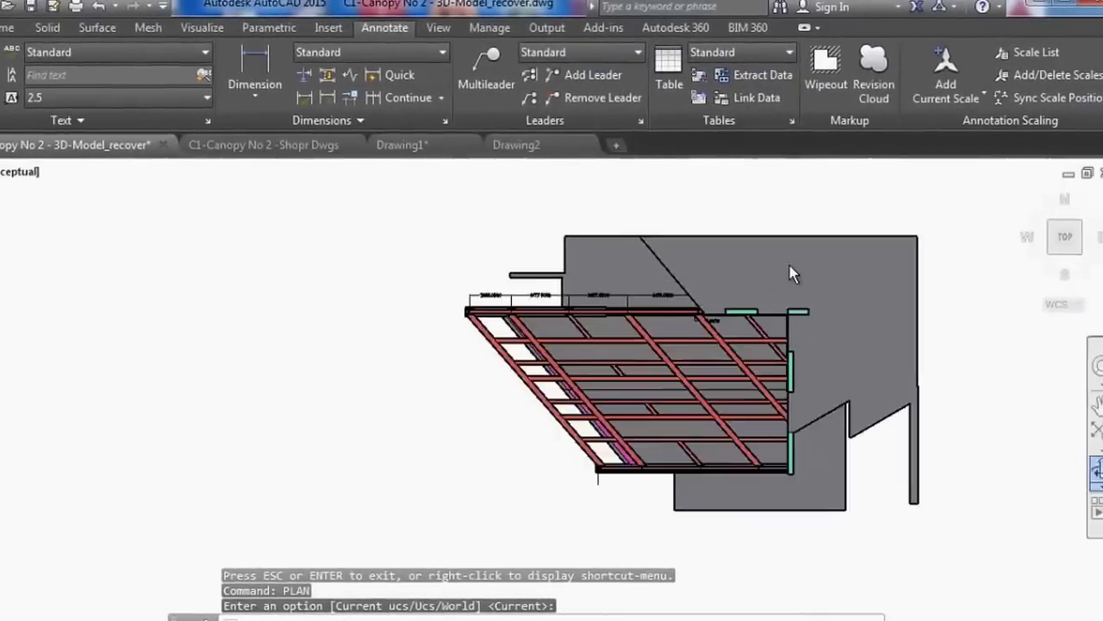
Copy 73 canopy objects, including the grey wall shapes, to the clipboard
key("ctrl+c")
scroll(775, 347, "down", 3)
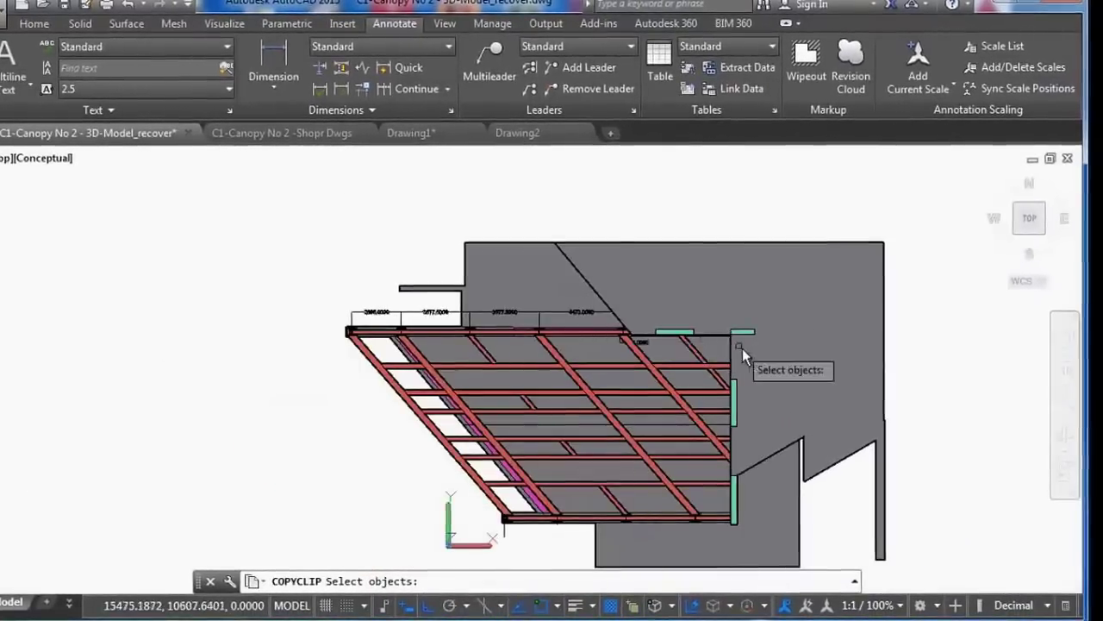
left_click(917, 348)
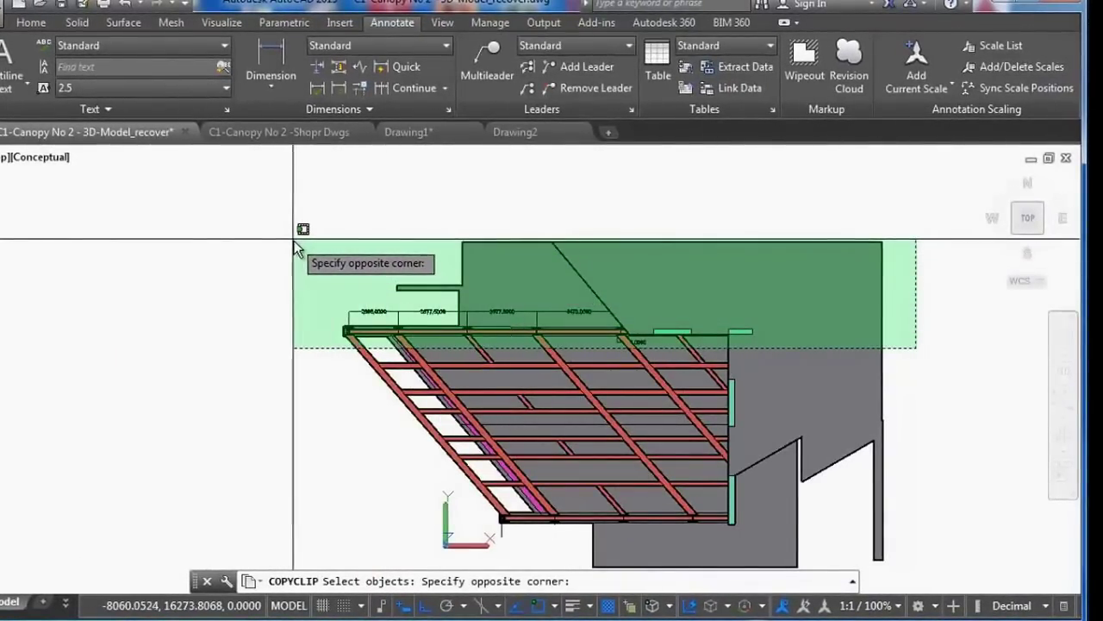
left_click(935, 286)
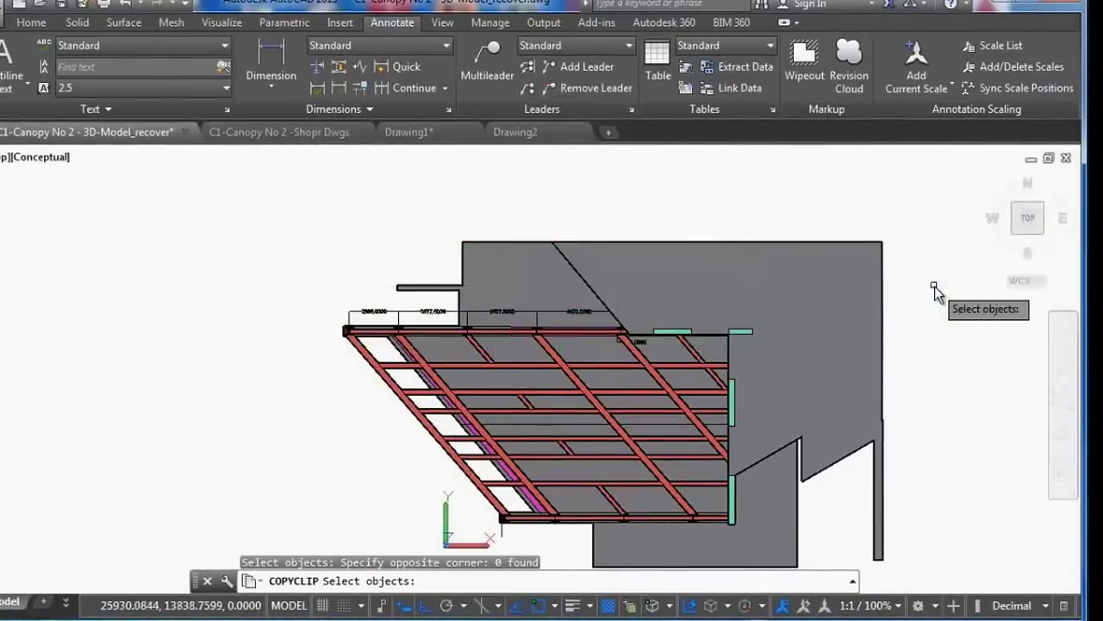
left_click(270, 276)
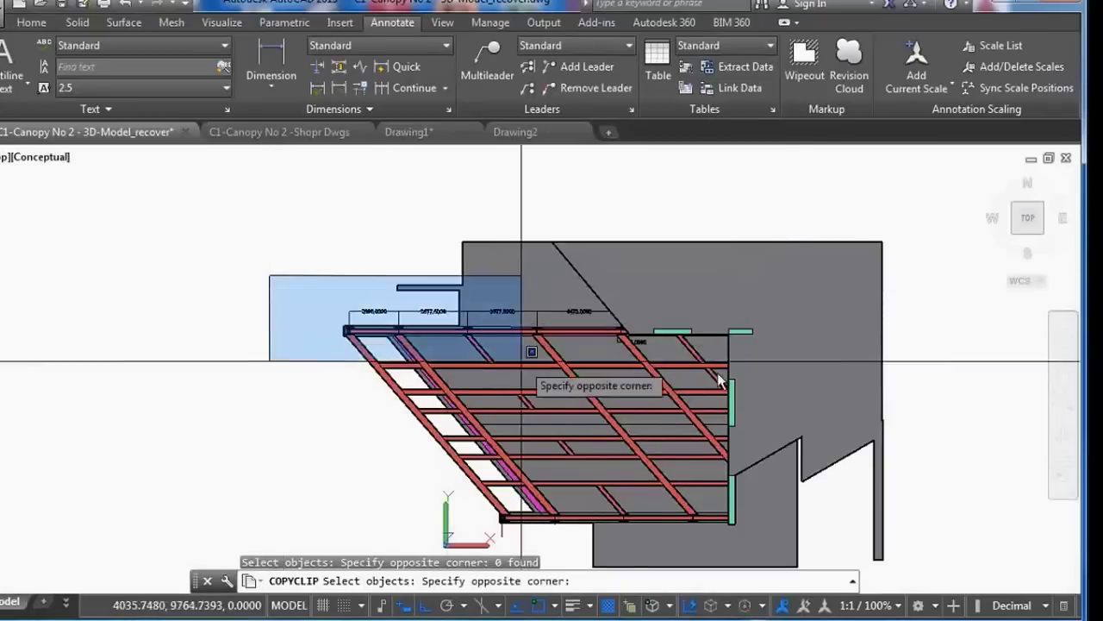
left_click(982, 352)
left_click(926, 289)
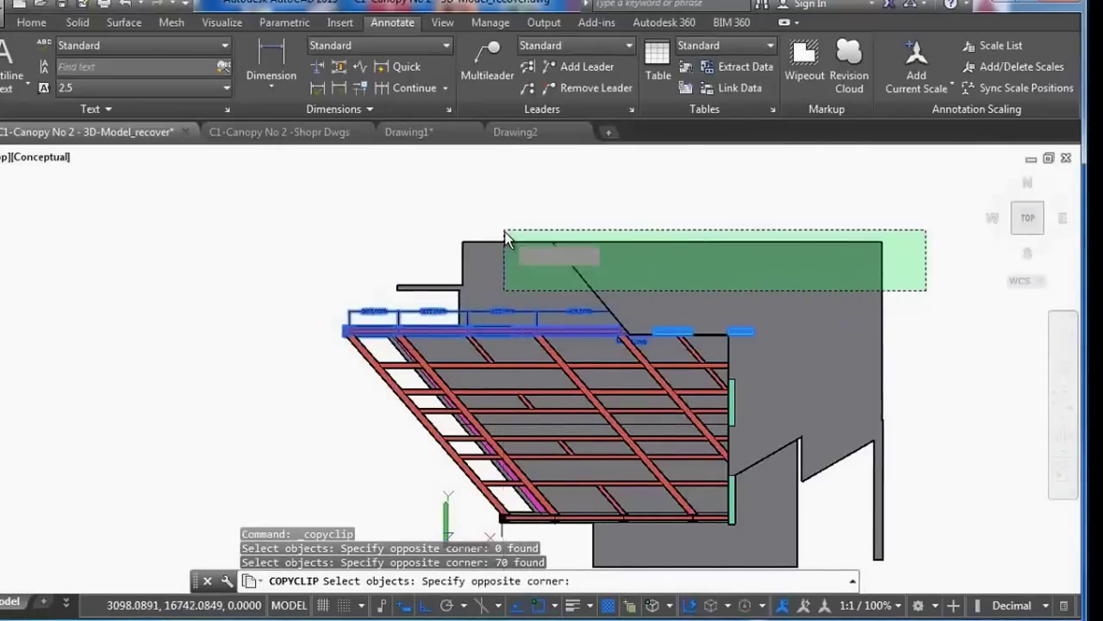
left_click(505, 231)
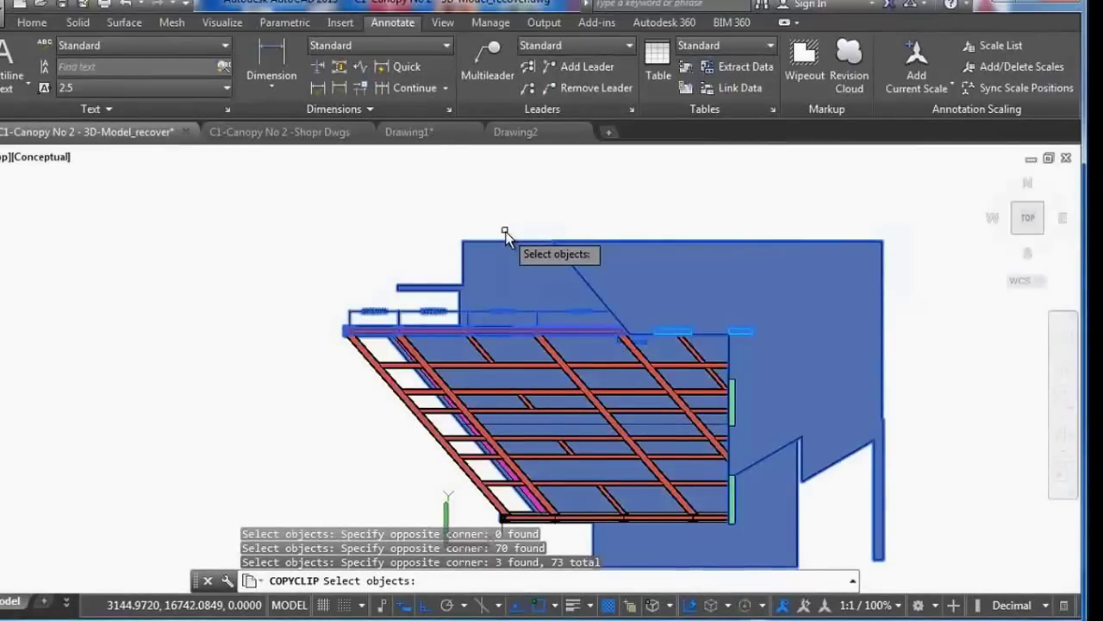
key("Return")
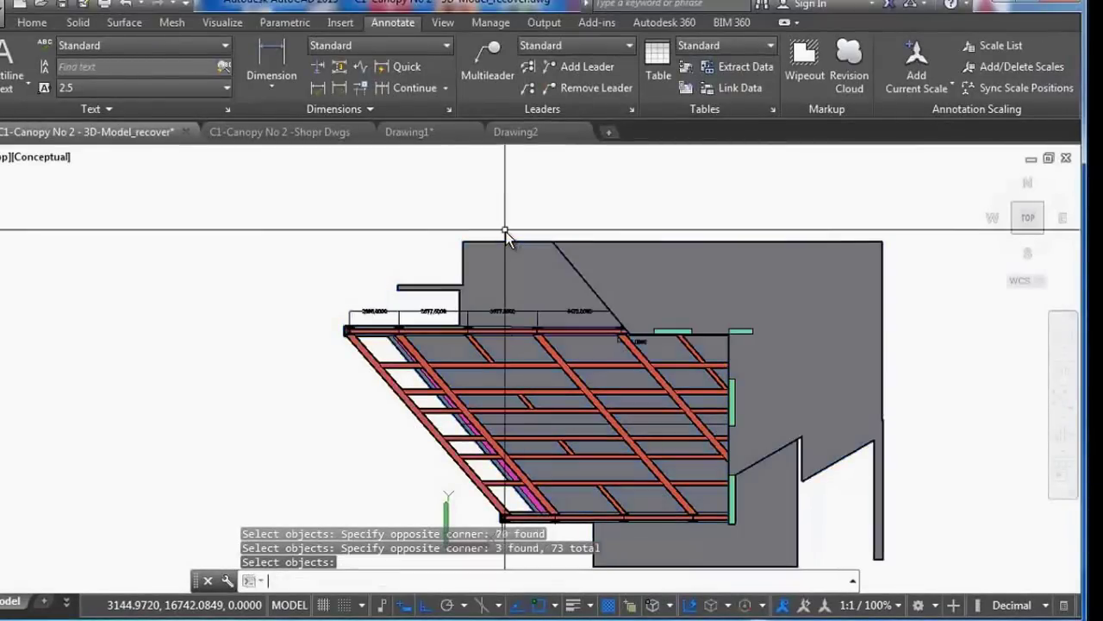
Paste the copied canopy objects into Drawing2 and zoom to extents
left_click(526, 131)
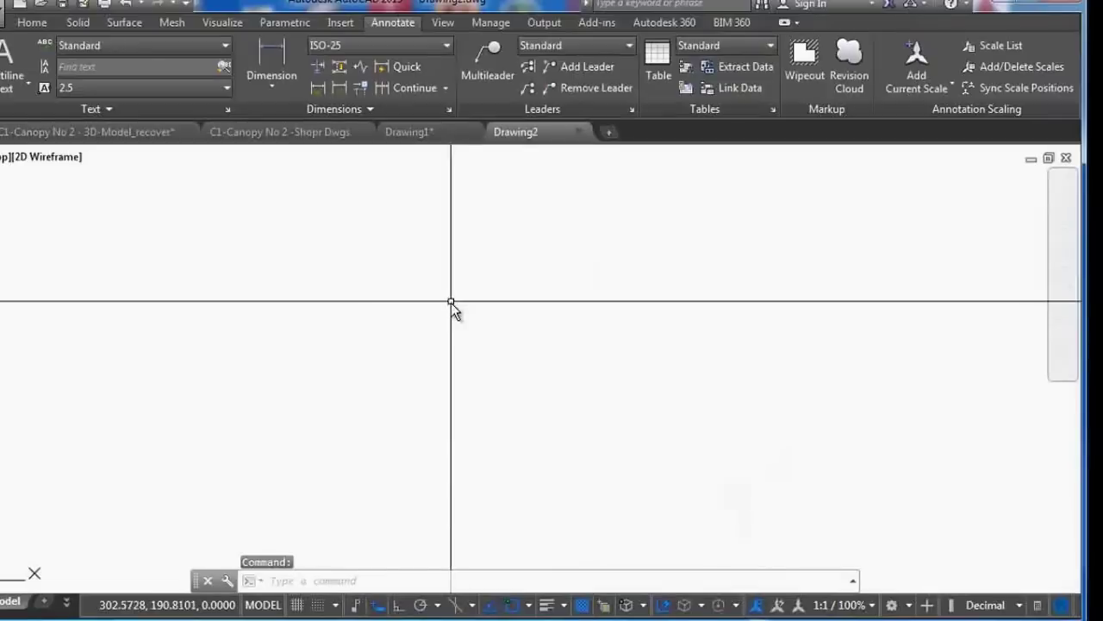
key("ctrl+v")
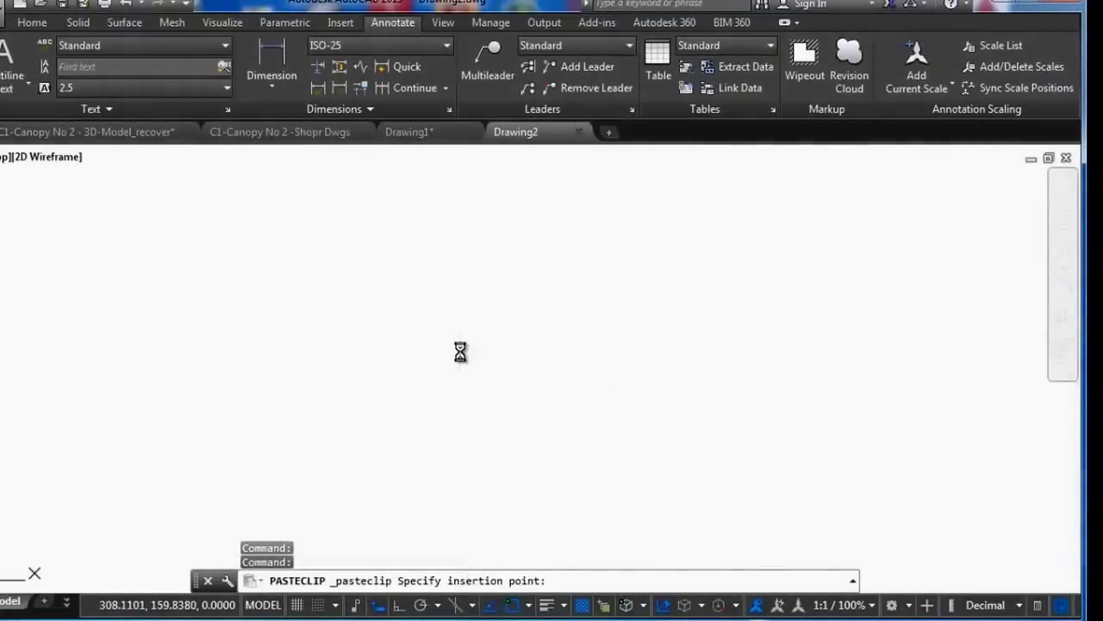
type("'z")
key("Return")
type("e")
key("Return")
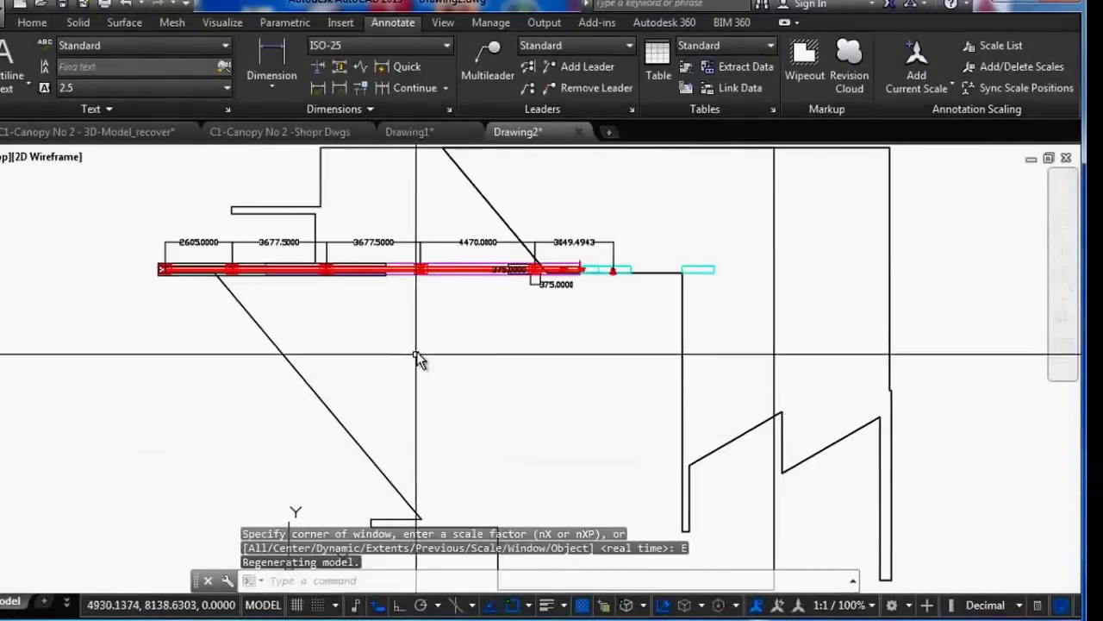
Orbit the pasted model to an isometric view in the Conceptual visual style
left_click(1062, 319)
left_click_drag(564, 357, 519, 321)
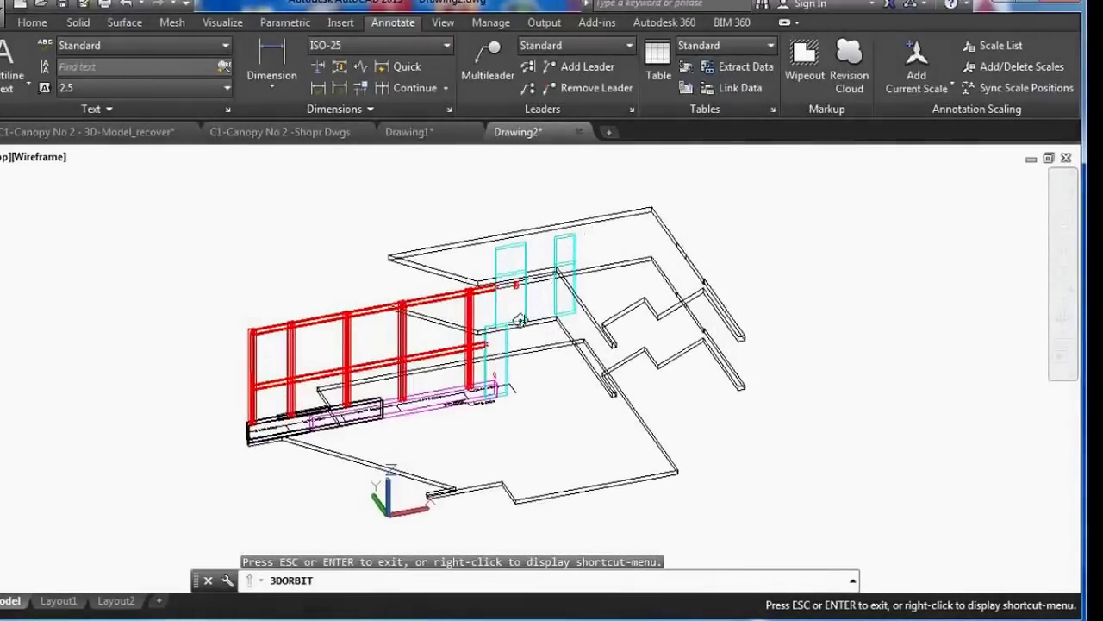
right_click(518, 321)
mouse_move(577, 593)
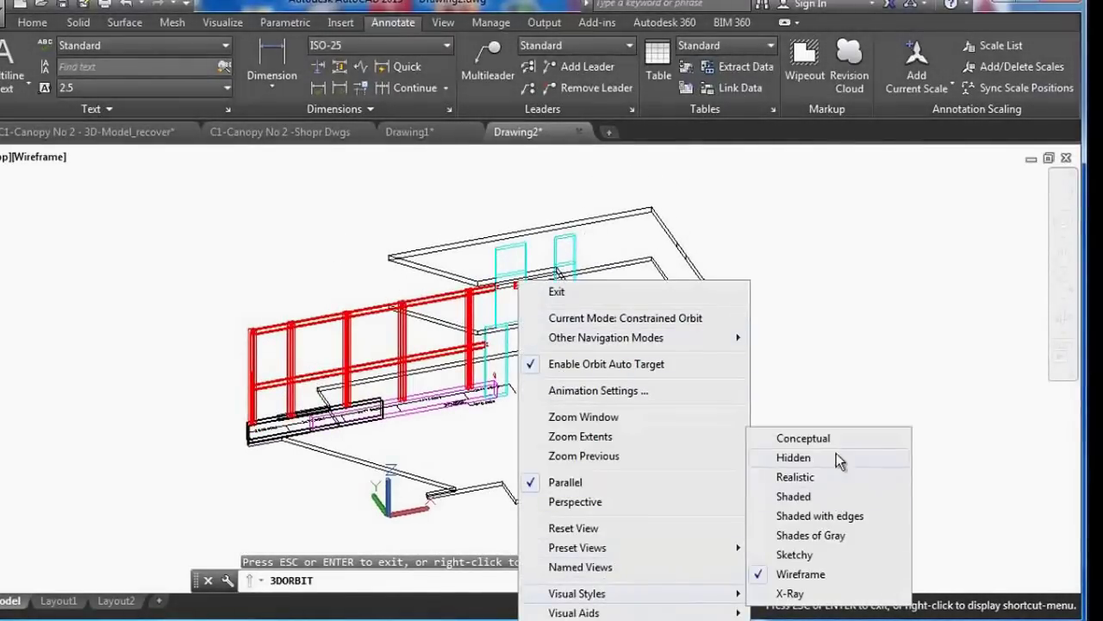
left_click(803, 438)
mouse_move(505, 411)
left_mouse_down()
mouse_move(534, 399)
mouse_move(461, 401)
left_mouse_up()
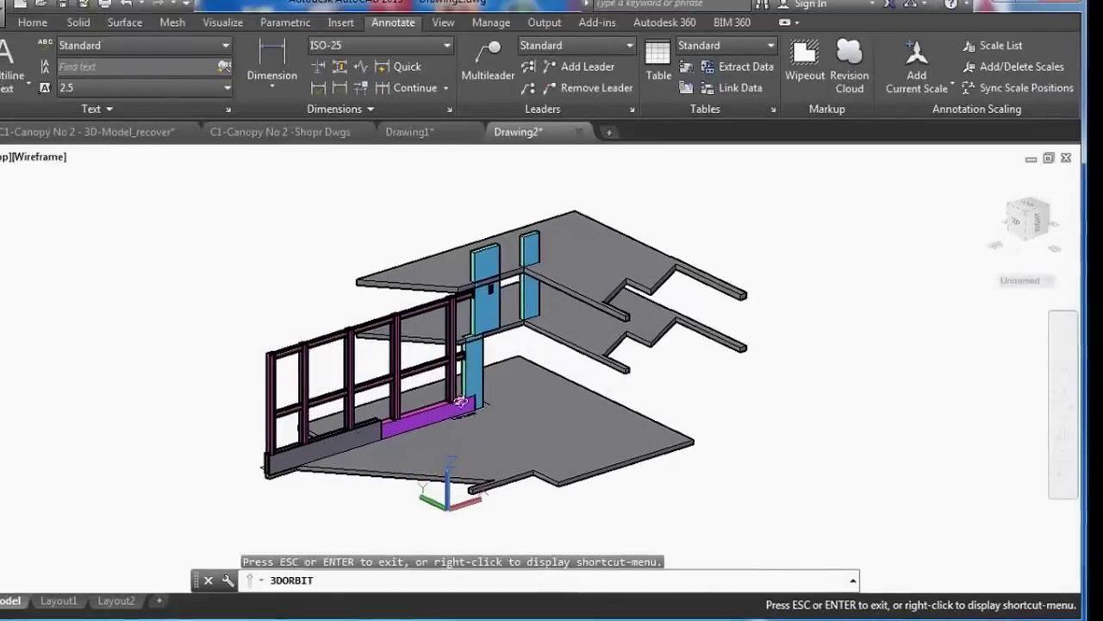
scroll(461, 401, "up", 3)
scroll(524, 387, "down", 3)
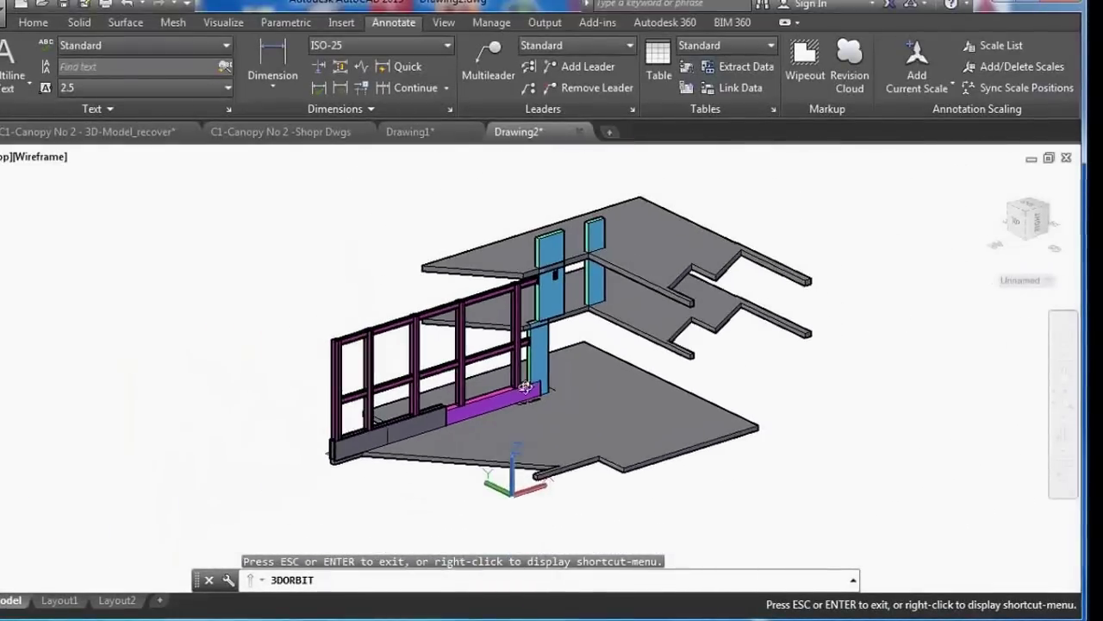
left_click_drag(525, 387, 480, 396)
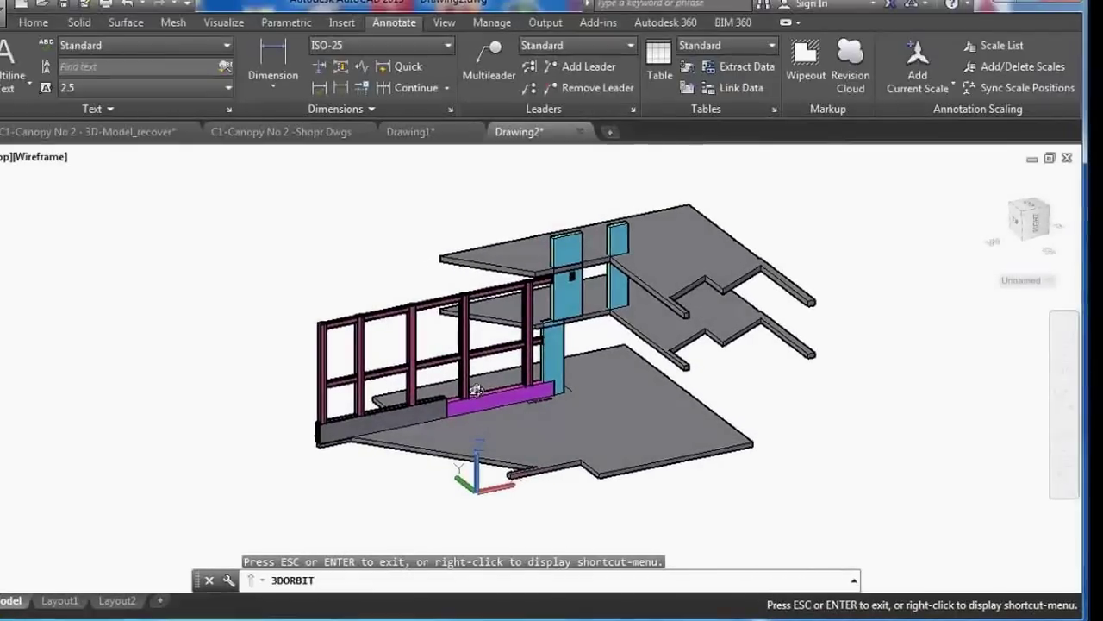
right_click(480, 395)
left_click(515, 50)
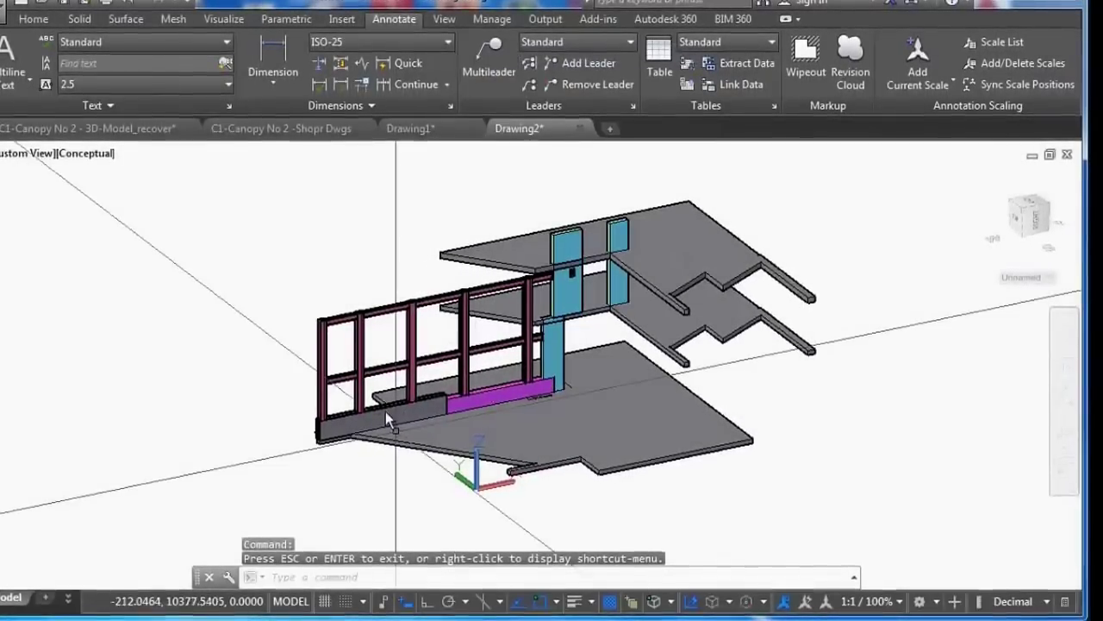
scroll(388, 414, "up", 3)
scroll(436, 427, "up", 2)
type("C")
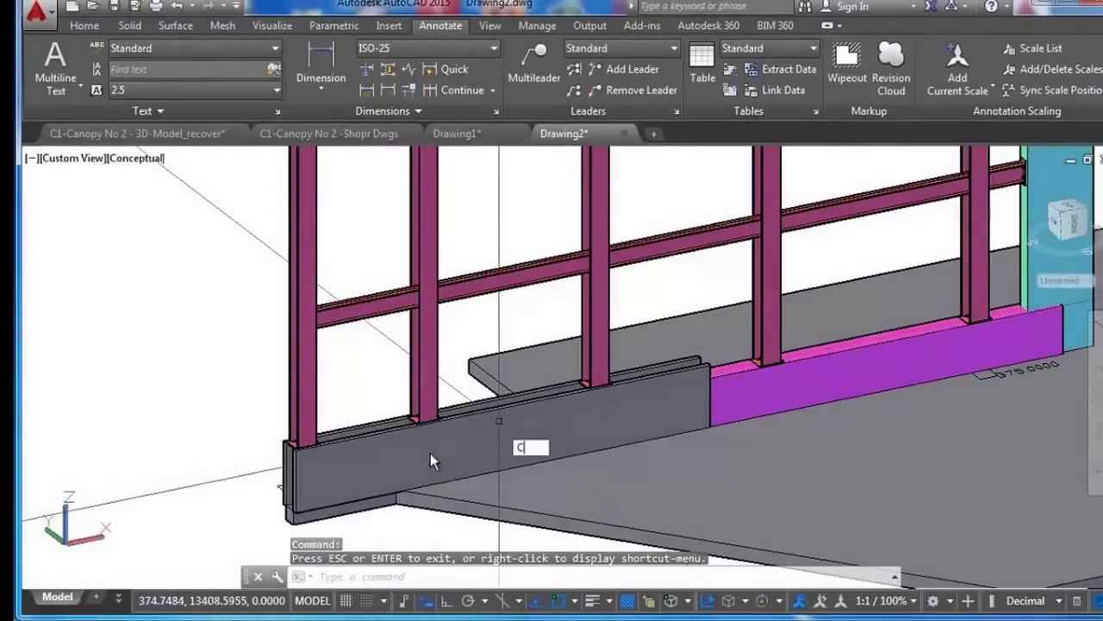
Draw a helper circle centred at the railing base end
key("Return")
left_click(370, 467)
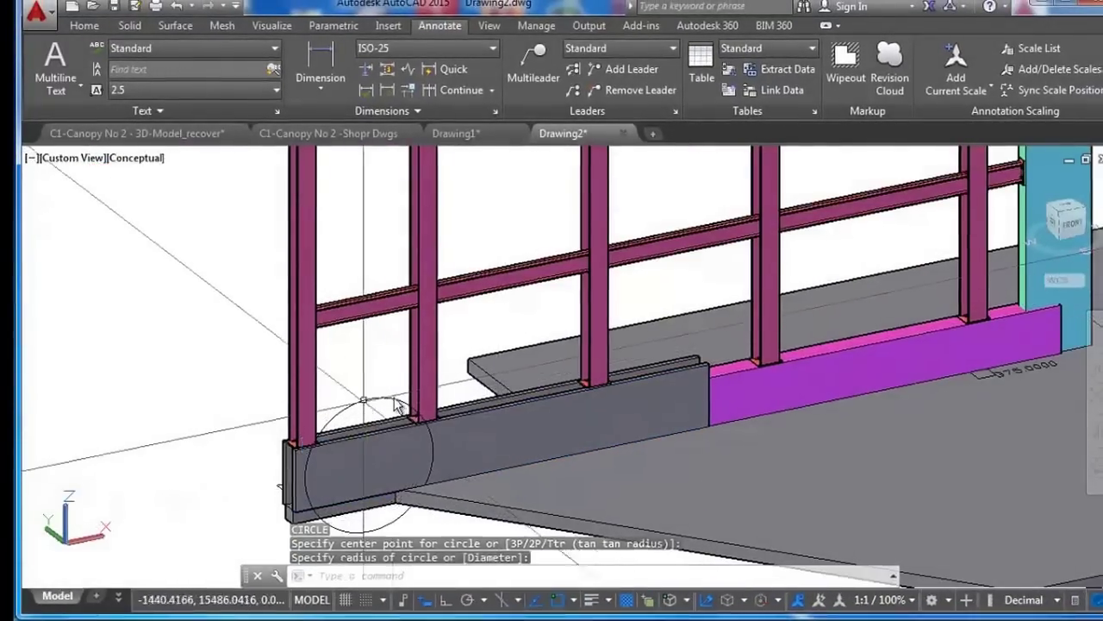
left_click(397, 405)
Slice the floor slab and two upper slabs along the circle's plane, keeping the railing side
type("slice")
key("Return")
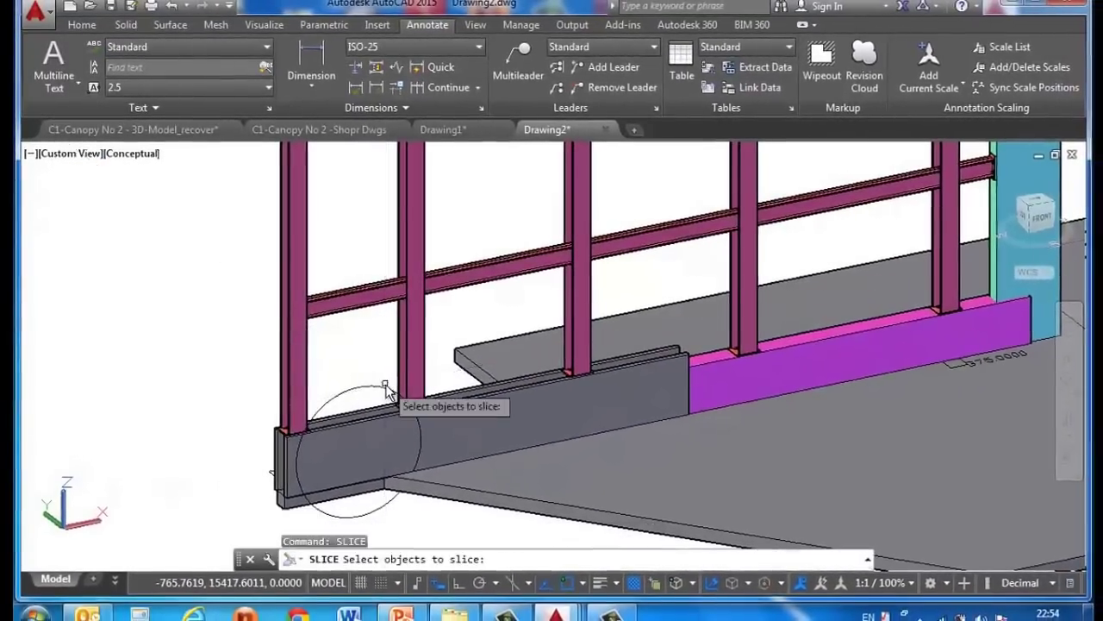
scroll(386, 392, "down", 3)
scroll(333, 377, "down", 2)
left_click(556, 406)
left_click(927, 343)
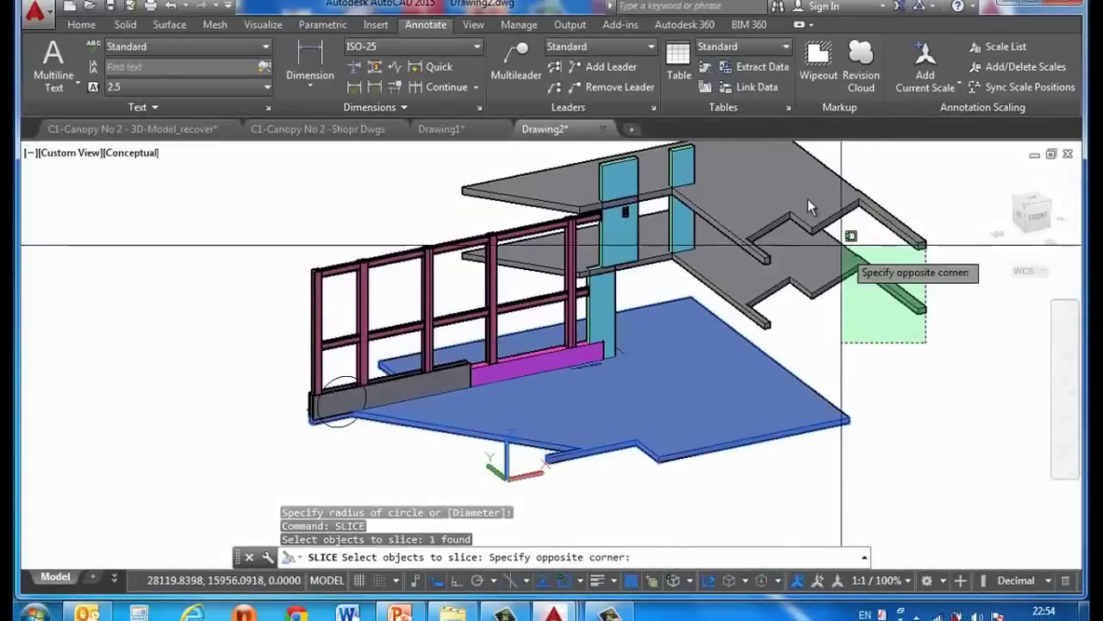
left_click(808, 205)
key("Return")
type("O")
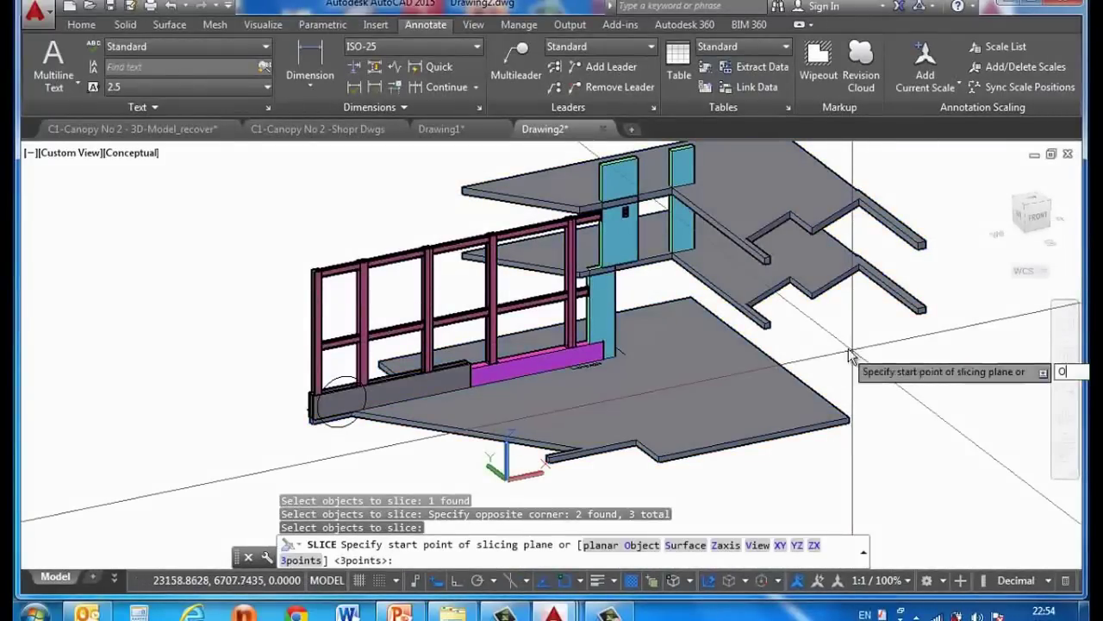
key("Return")
left_click(347, 422)
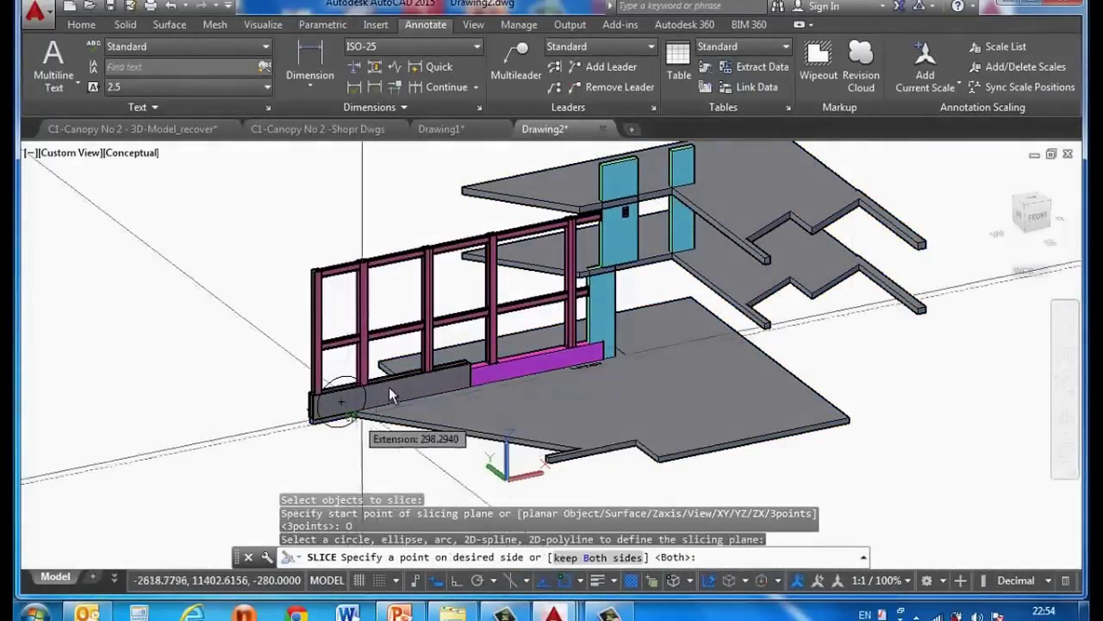
left_click(399, 368)
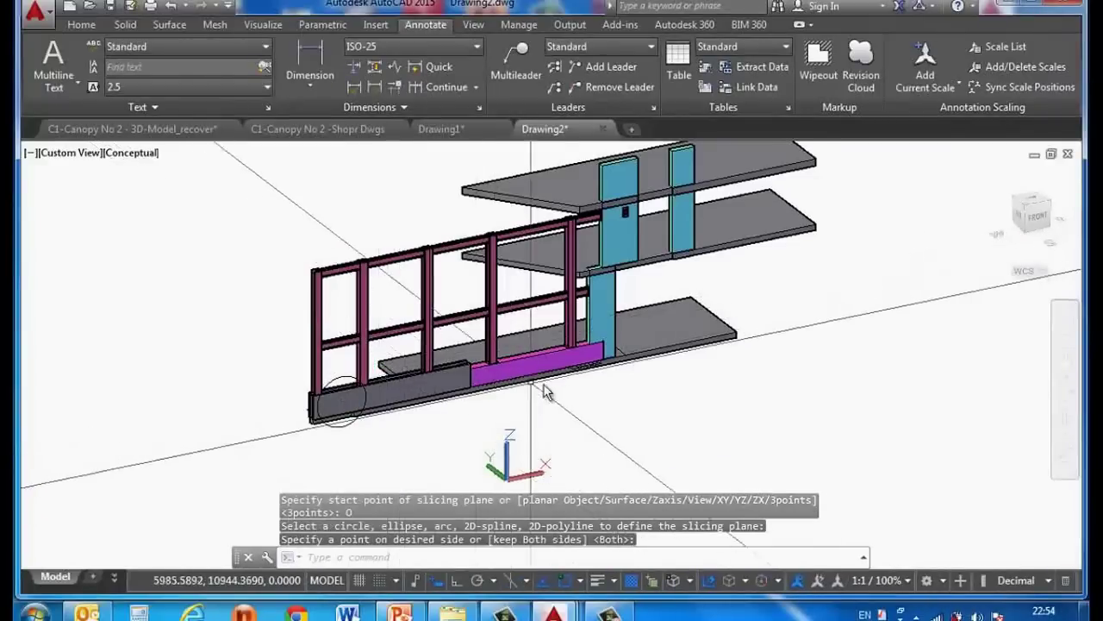
key("Escape")
Erase the helper circle
scroll(354, 440, "up", 3)
type("E")
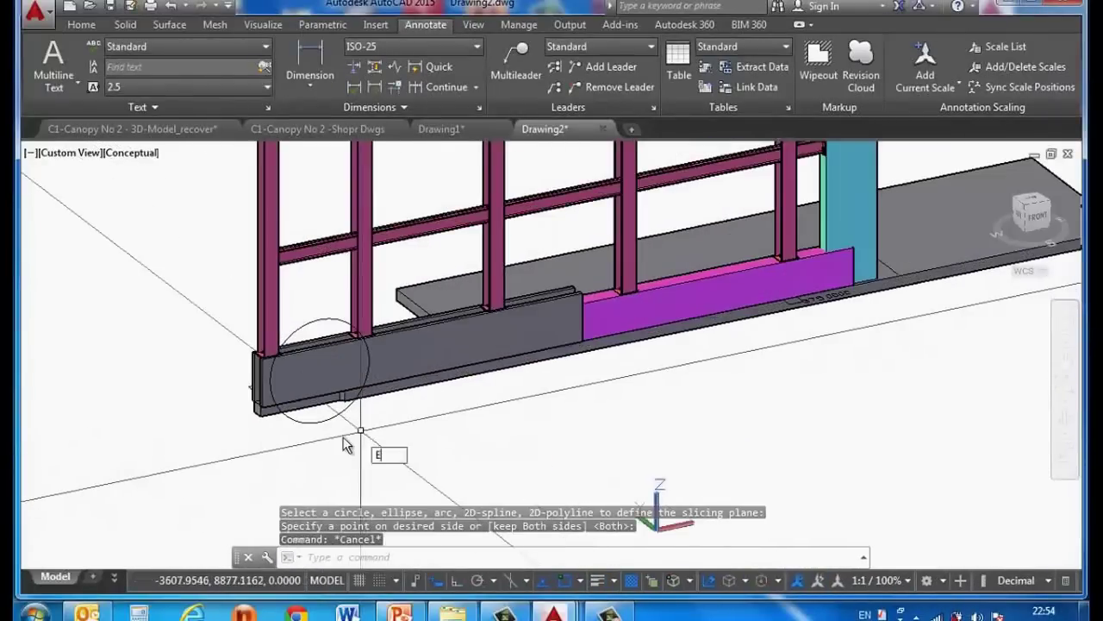
key("Return")
left_click(317, 425)
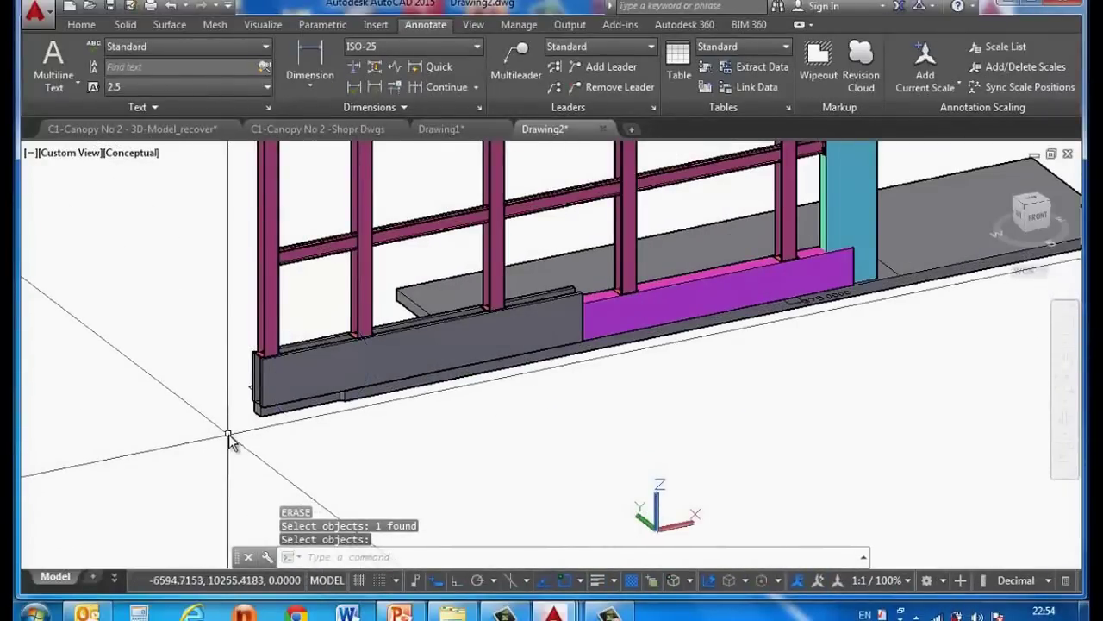
Define a new UCS by Z axis with its origin at the slab corner
type("UCS")
key("Return")
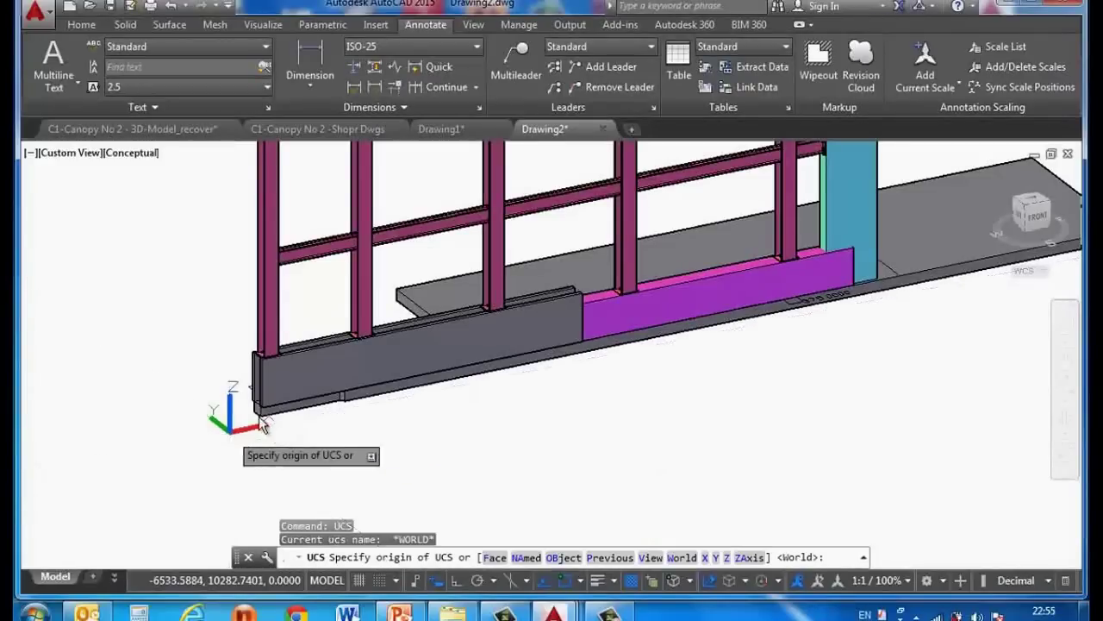
type("ZA")
key("Return")
left_click(252, 406)
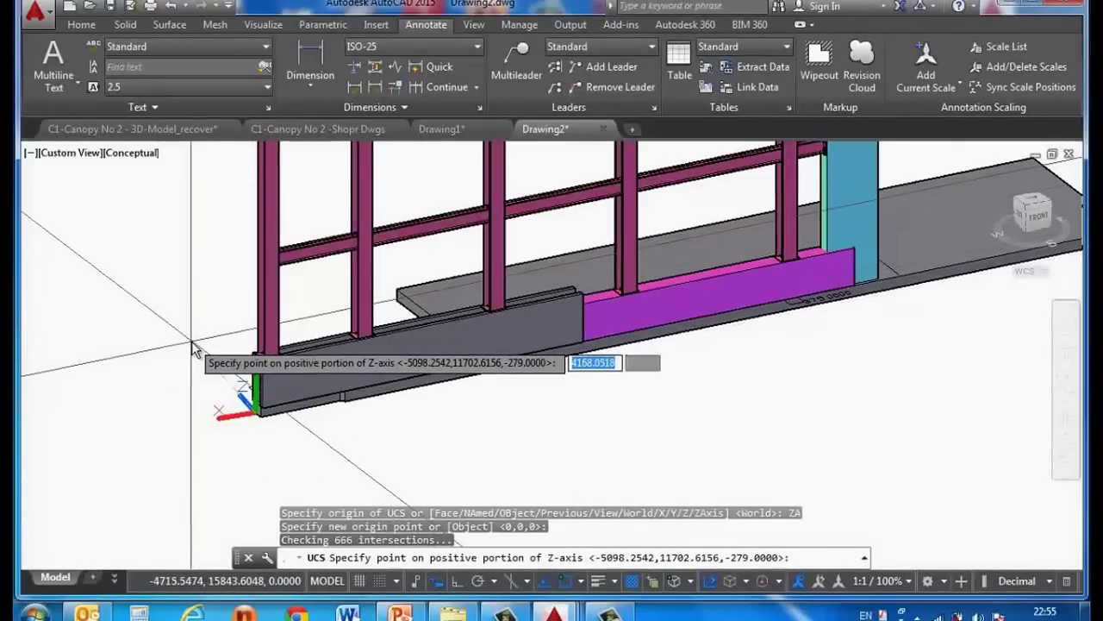
key("F8")
left_click(194, 345)
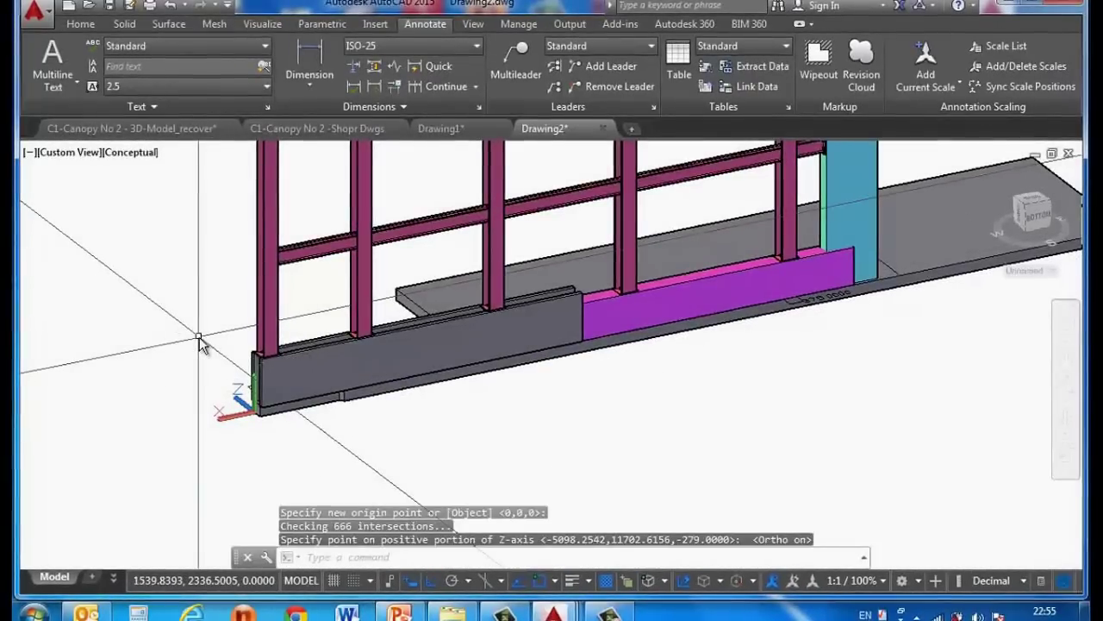
Switch to PLAN view of the new UCS and start FLATSHOT
type("PLAN")
key("Return")
key("Return")
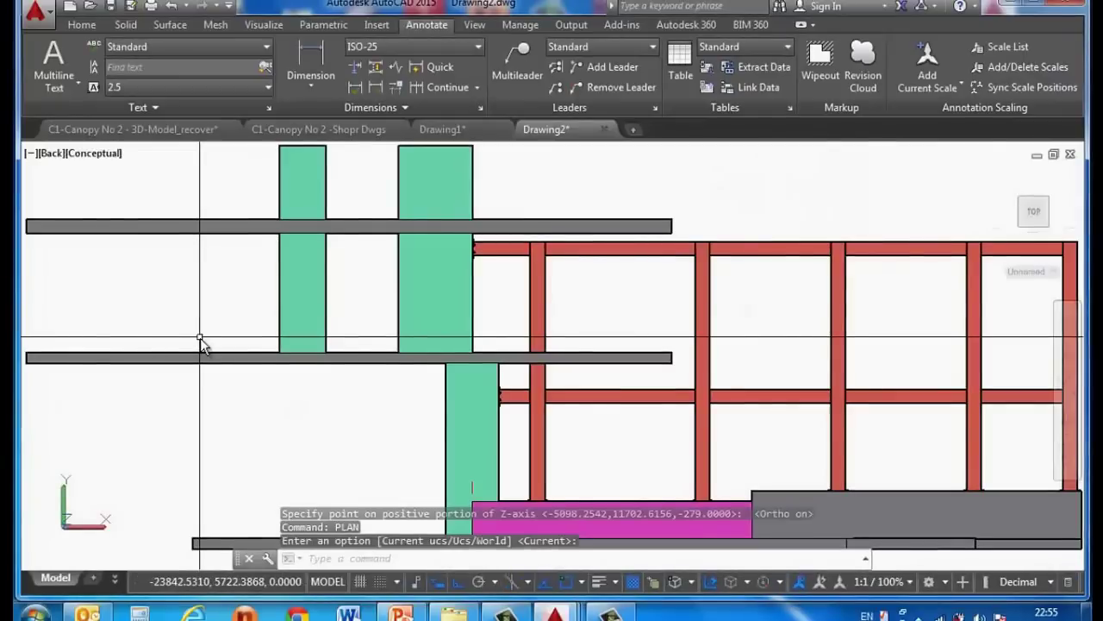
scroll(362, 297, "down", 4)
type("FLAT")
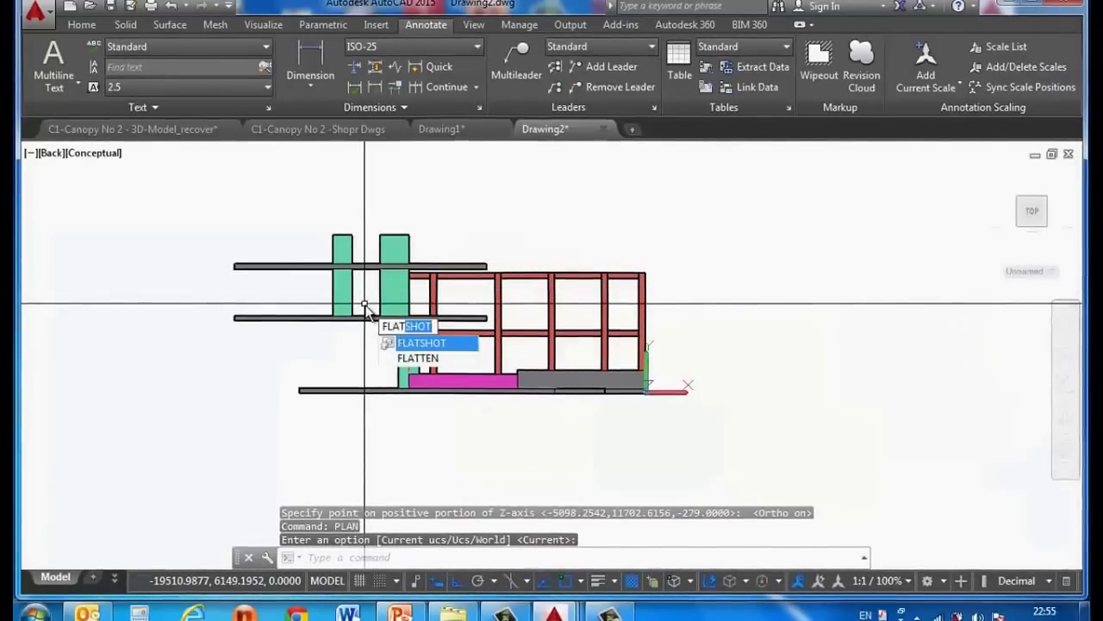
key("Return")
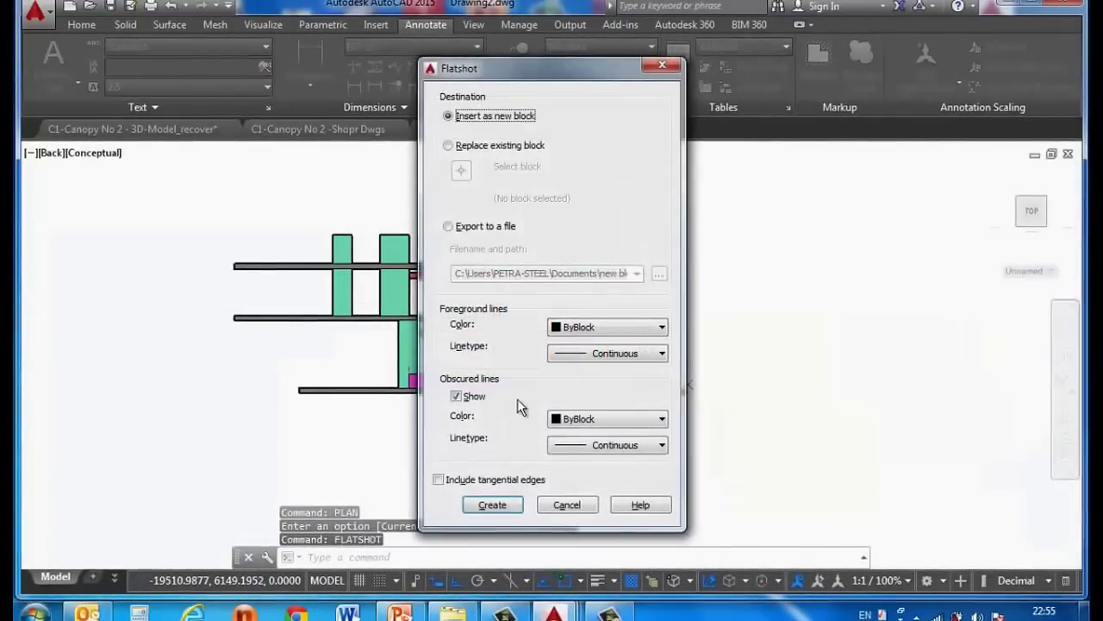
Create a flattened view and place it above the model at default scale and rotation
left_click(489, 506)
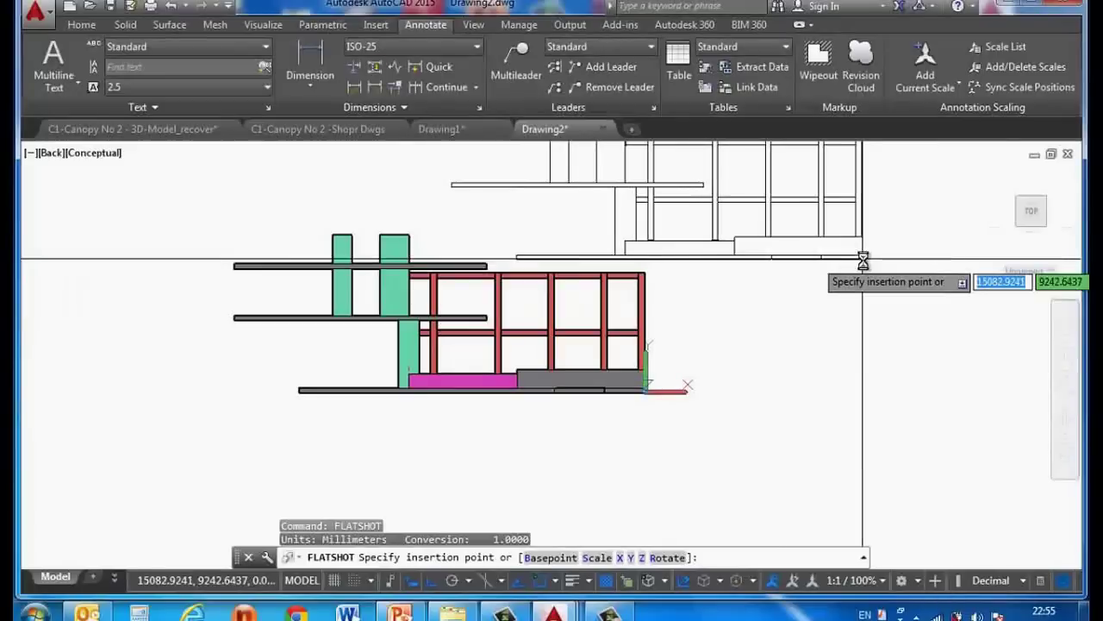
left_click(972, 265)
key("Return")
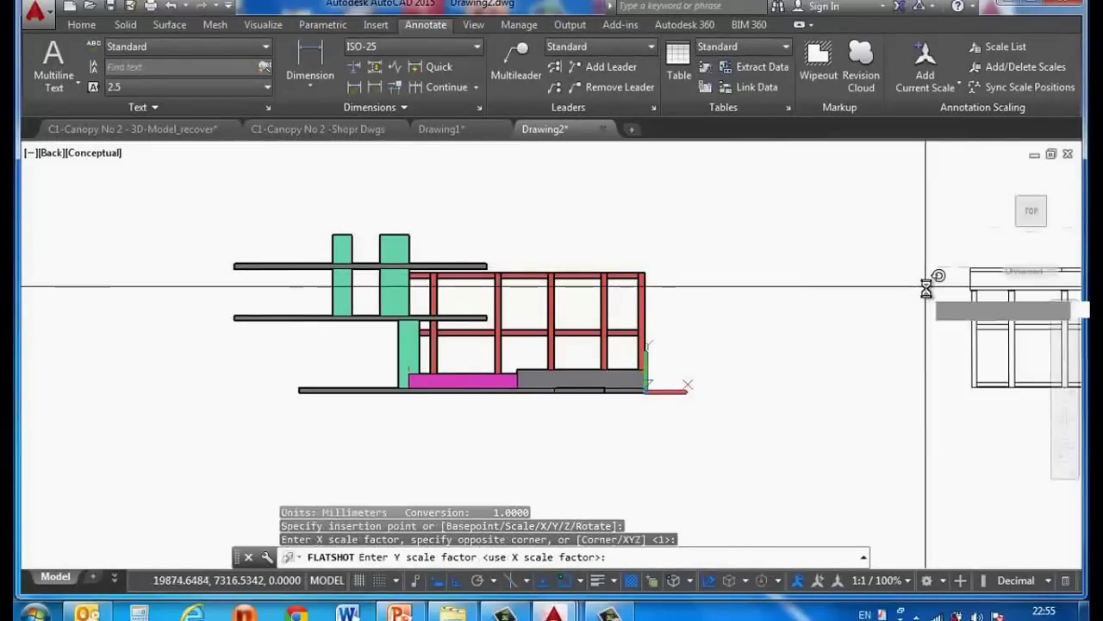
key("Return")
key("Return")
key("Return")
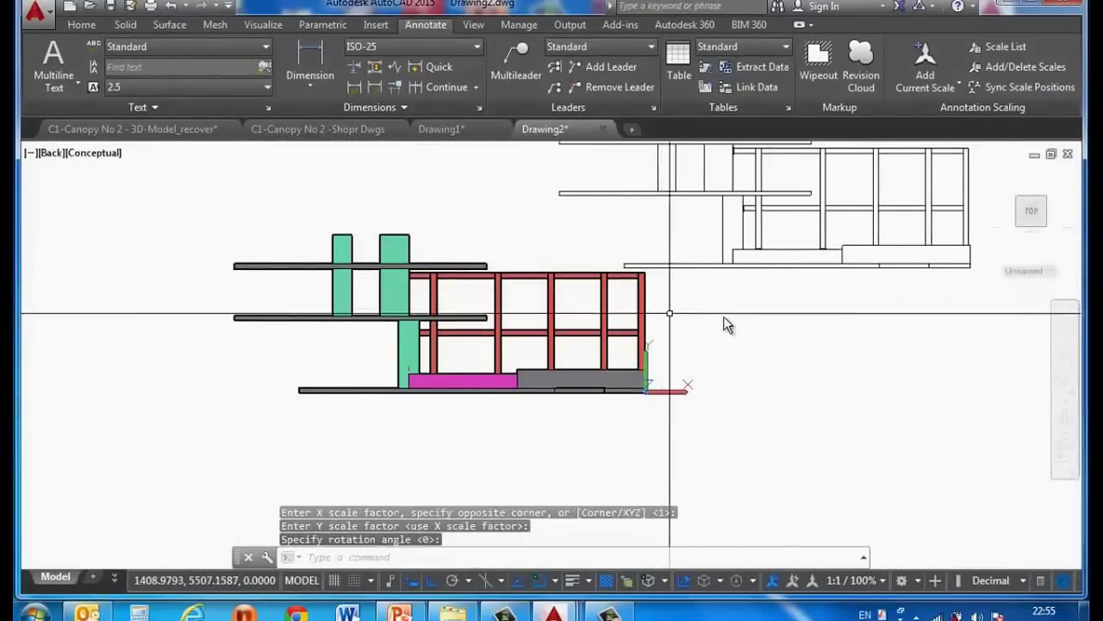
key("Return")
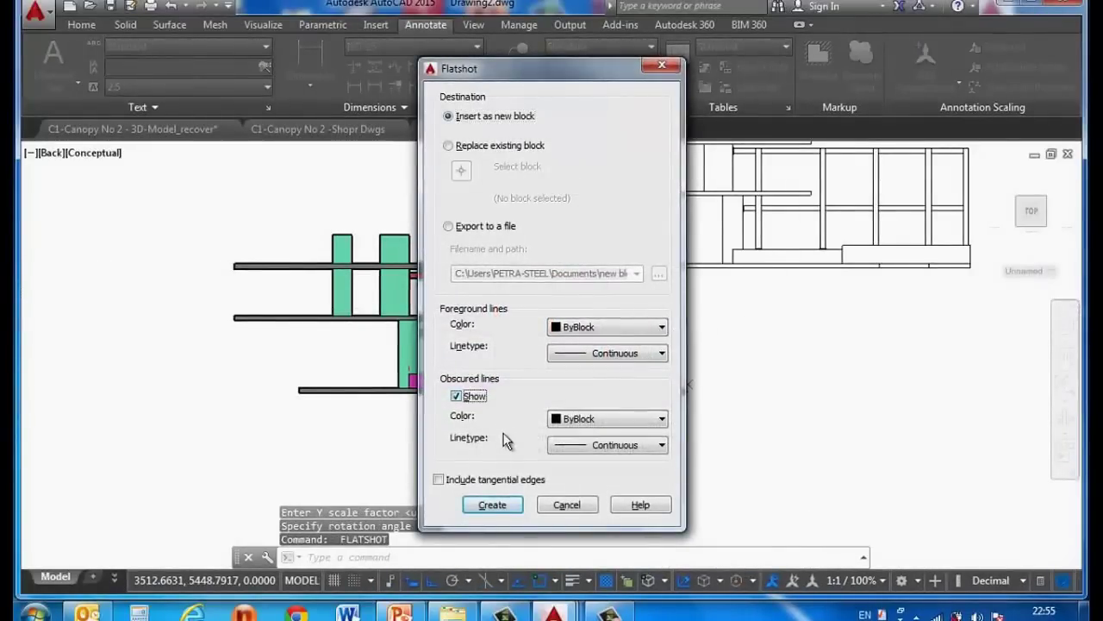
Set obscured lines to colour 251 with the newly loaded HIDDENX2 linetype, then restart FLATSHOT
left_click(572, 424)
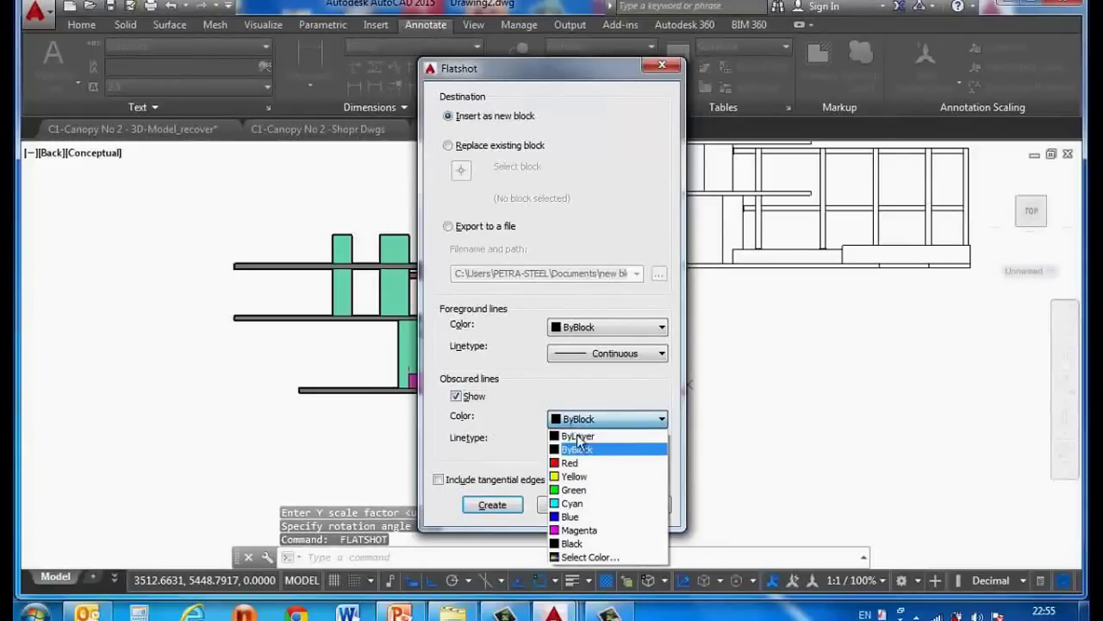
left_click(587, 558)
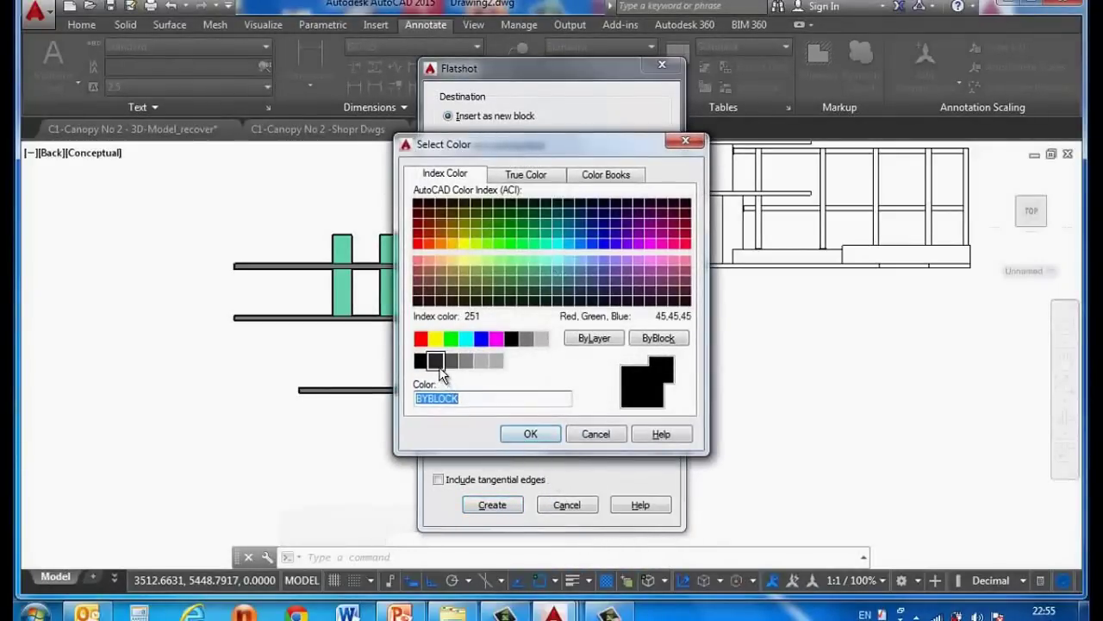
left_click(547, 436)
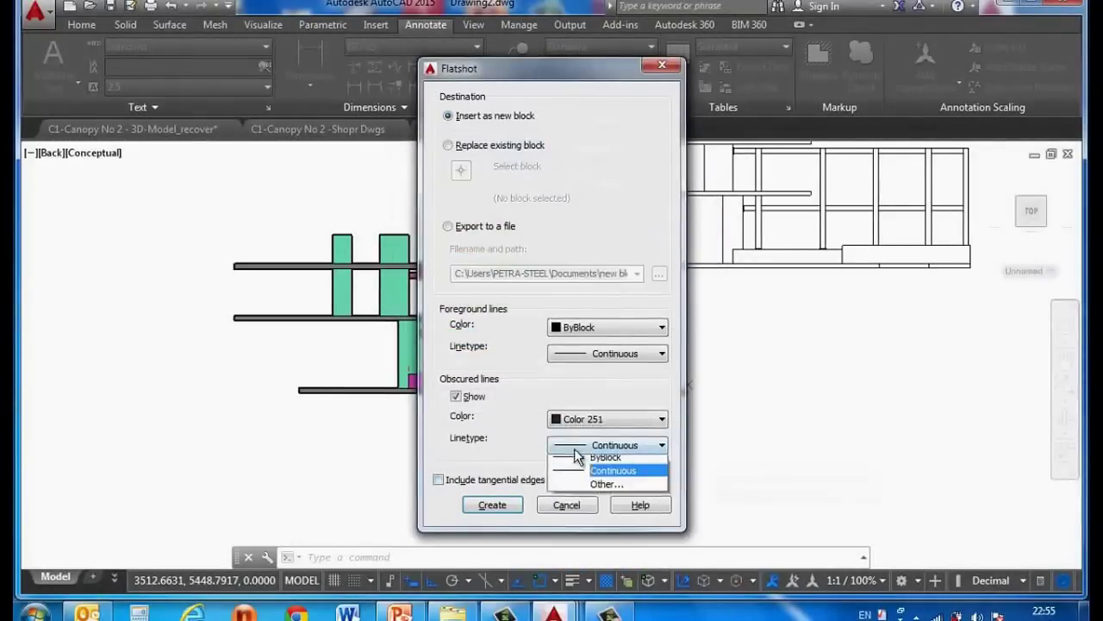
left_click(587, 503)
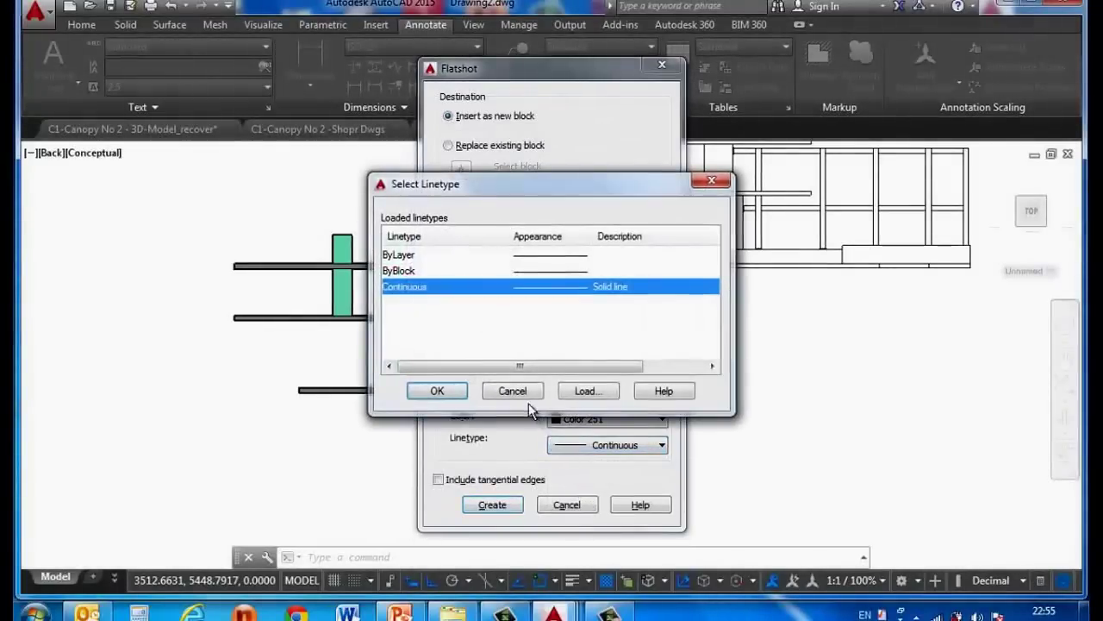
left_click(573, 390)
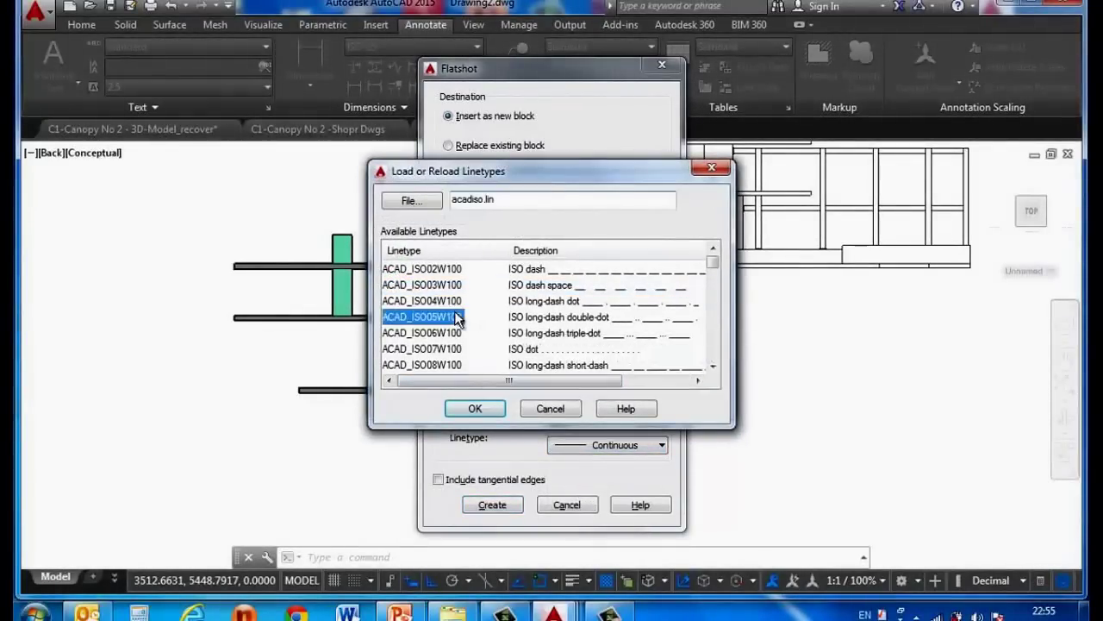
key("h")
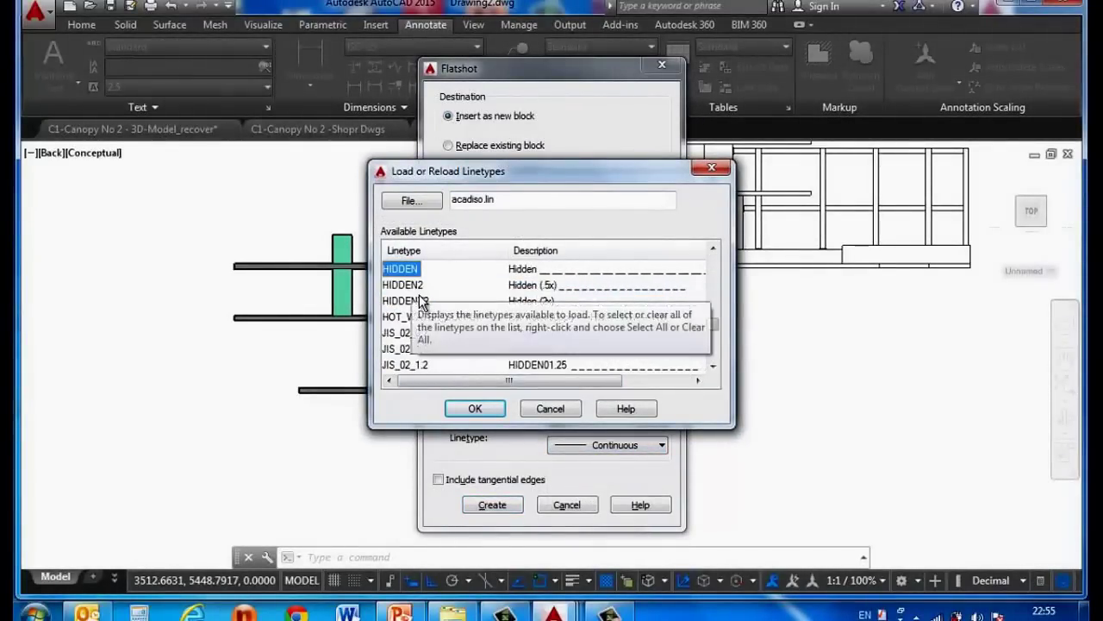
left_click(423, 299)
left_click(473, 411)
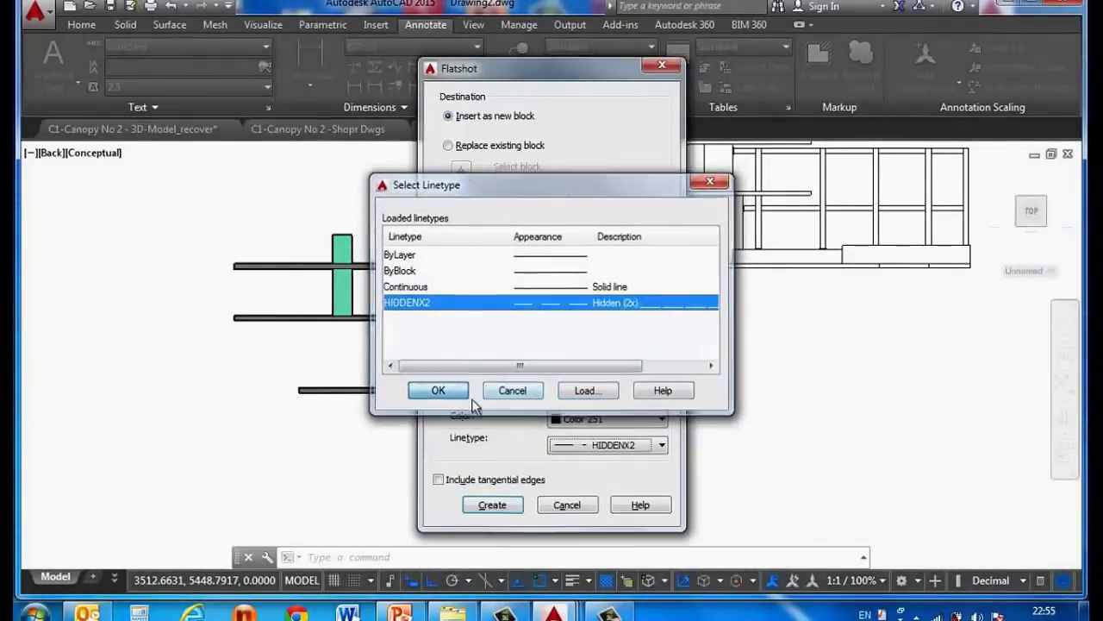
left_click(460, 392)
left_click(574, 504)
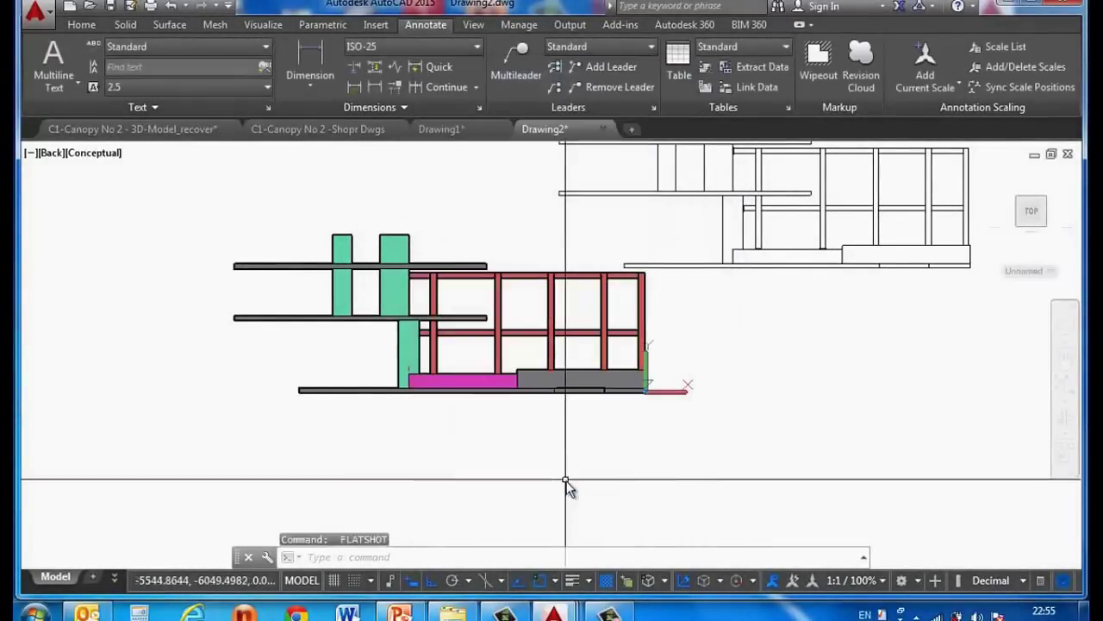
key("Return")
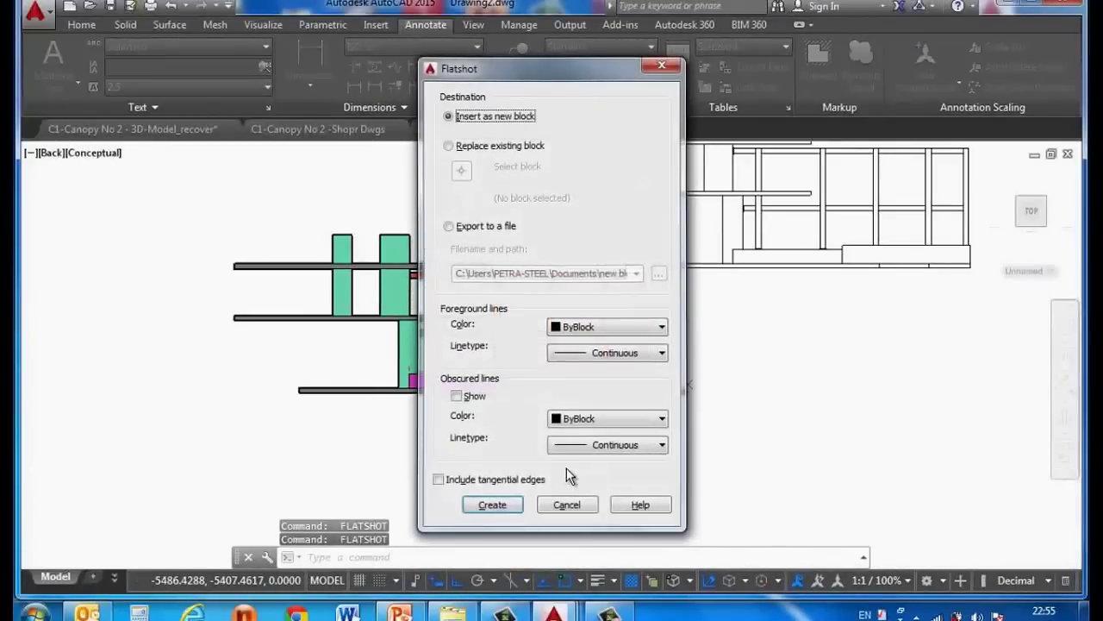
Create a flattened view with colour 251 obscured lines, placed at default scale and rotation
left_click(603, 419)
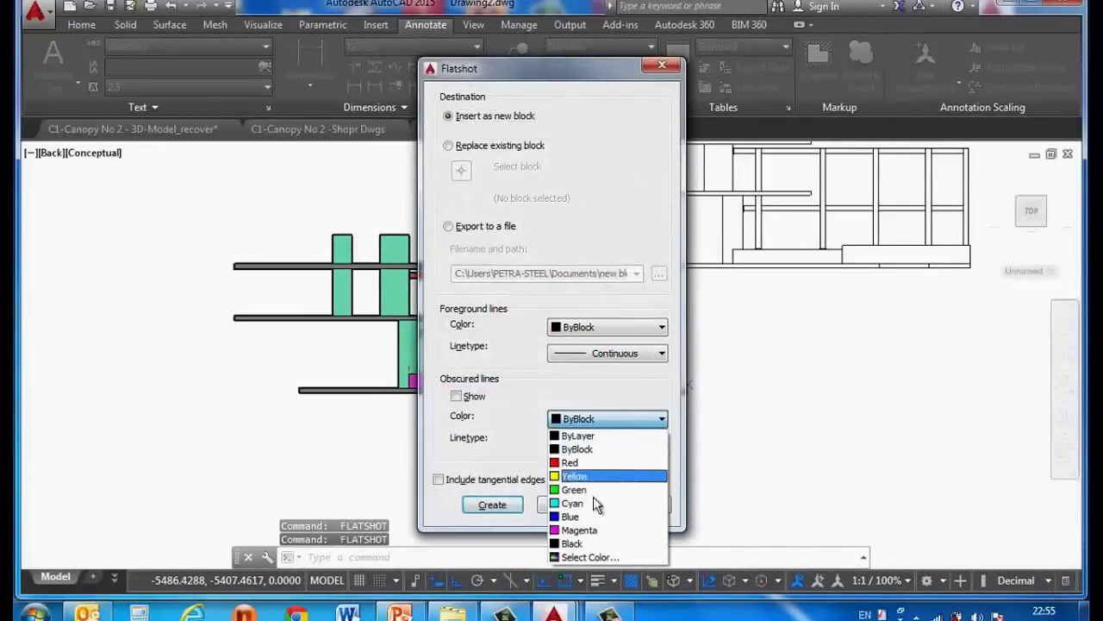
left_click(590, 558)
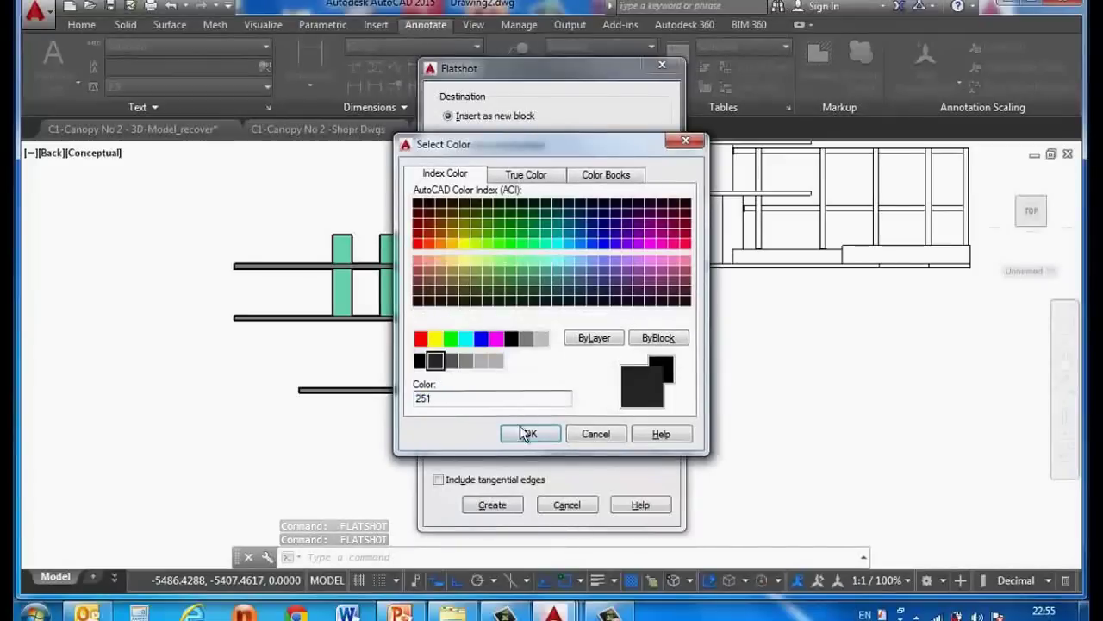
left_click(531, 433)
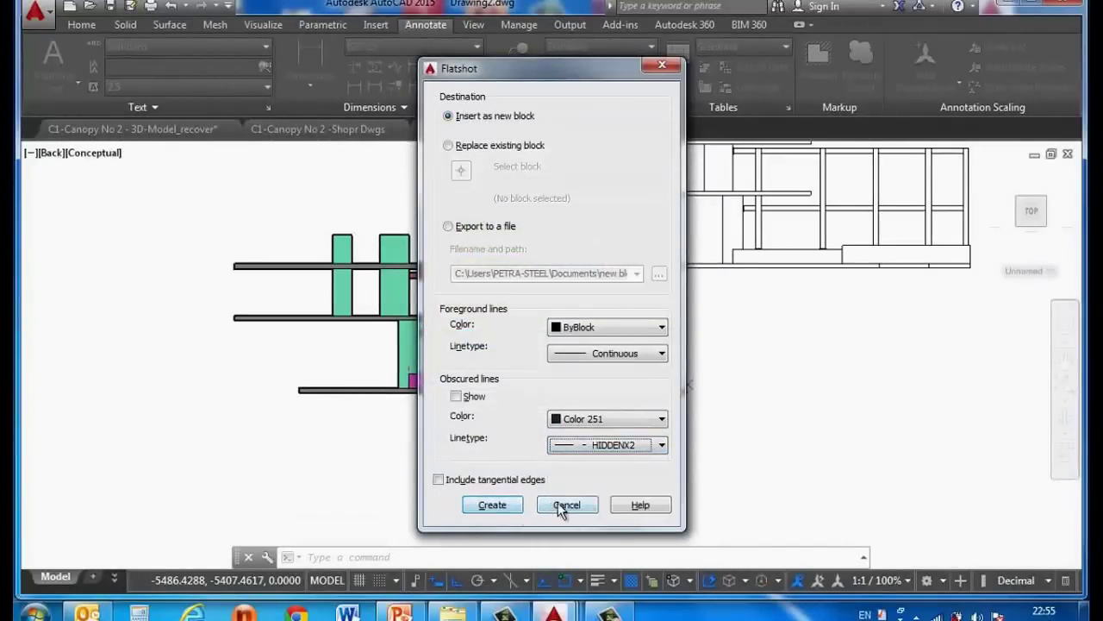
left_click(509, 506)
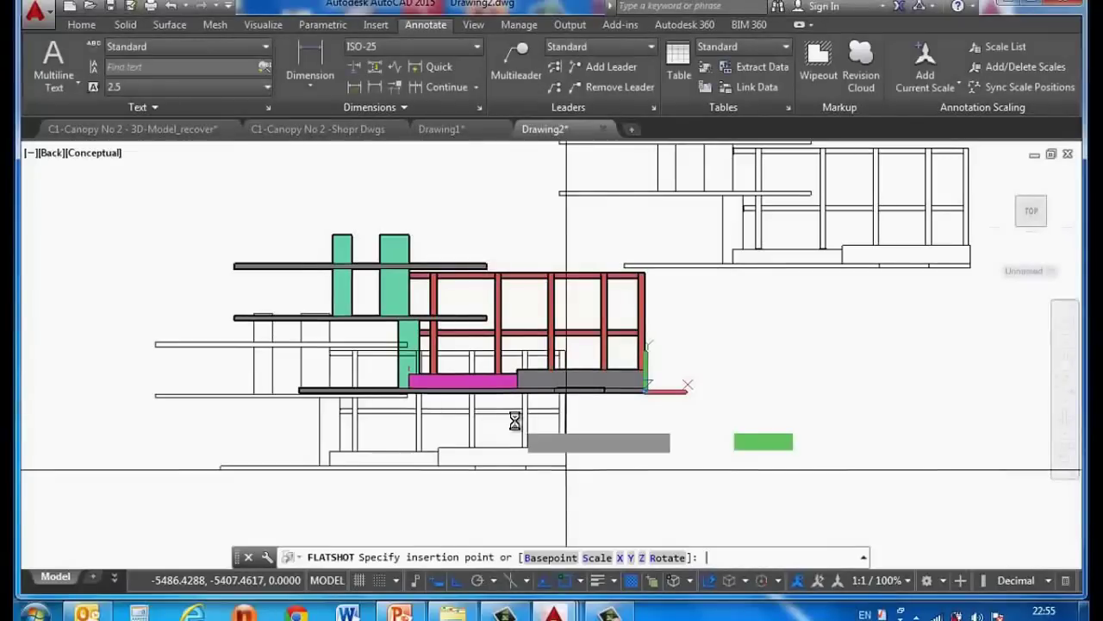
scroll(724, 379, "down", 4)
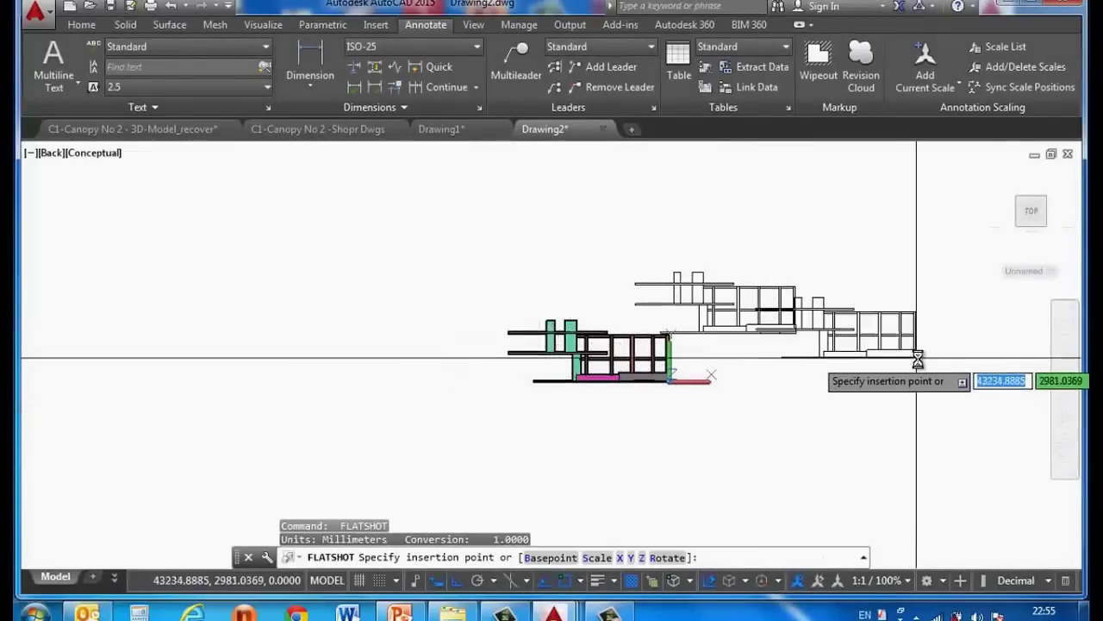
left_click(793, 256)
key("Return")
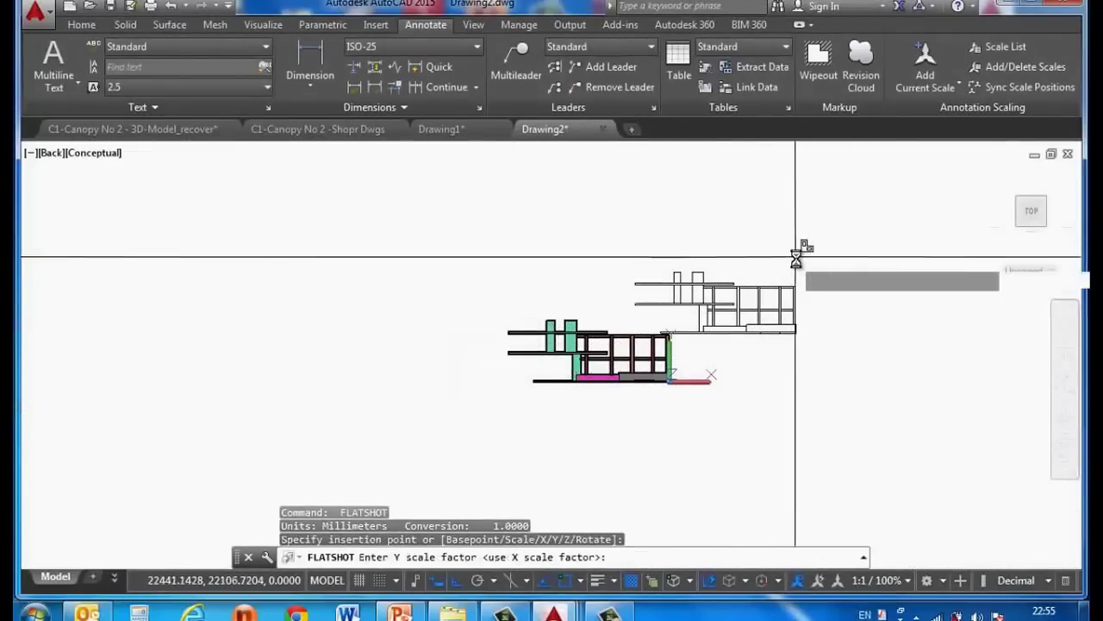
key("Return")
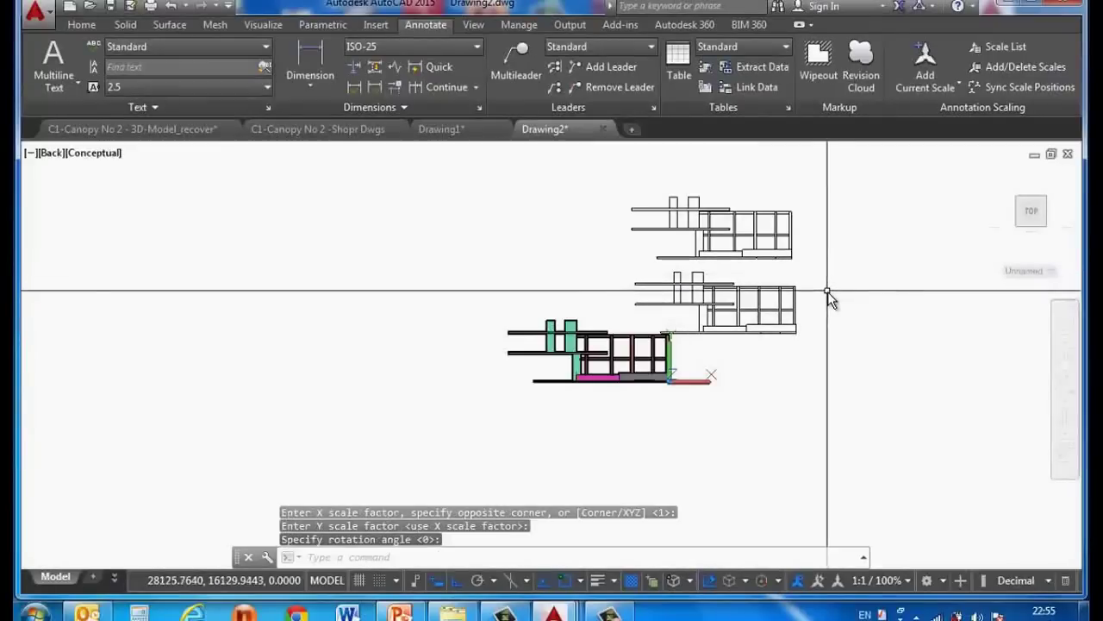
key("Return")
Cut both flattened views to the clipboard and switch to Drawing1
key("ctrl+x")
left_click(825, 333)
left_click(766, 209)
key("Return")
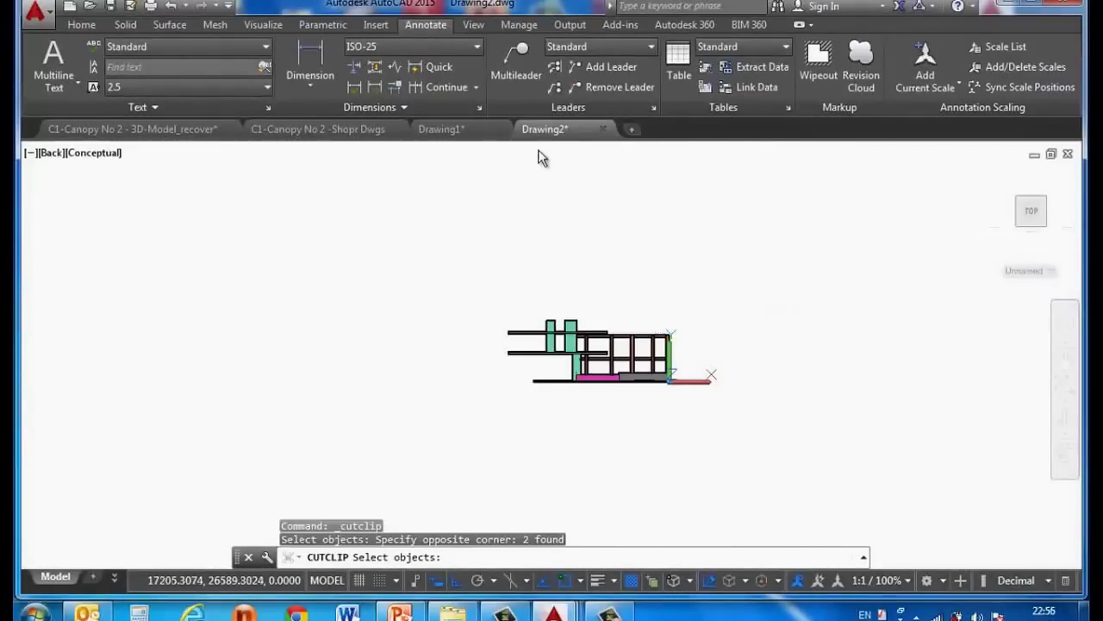
left_click(449, 136)
Paste the two flattened back views below ELEVATION 1 and zoom to check their placement
scroll(482, 259, "down", 8)
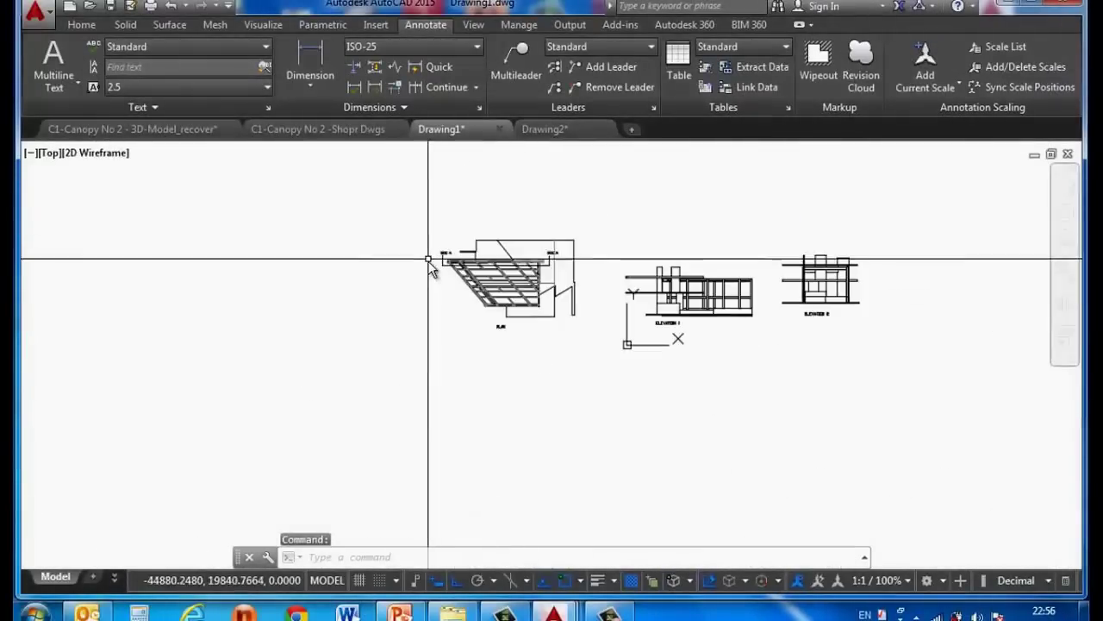
key("ctrl+v")
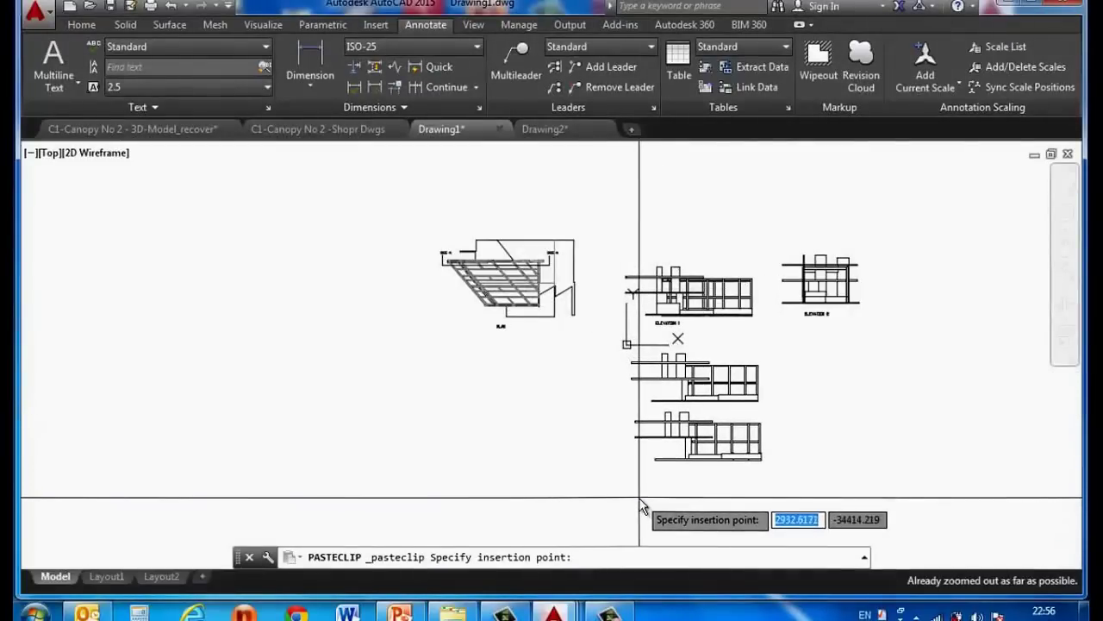
left_click(639, 494)
scroll(724, 478, "up", 3)
scroll(653, 388, "up", 3)
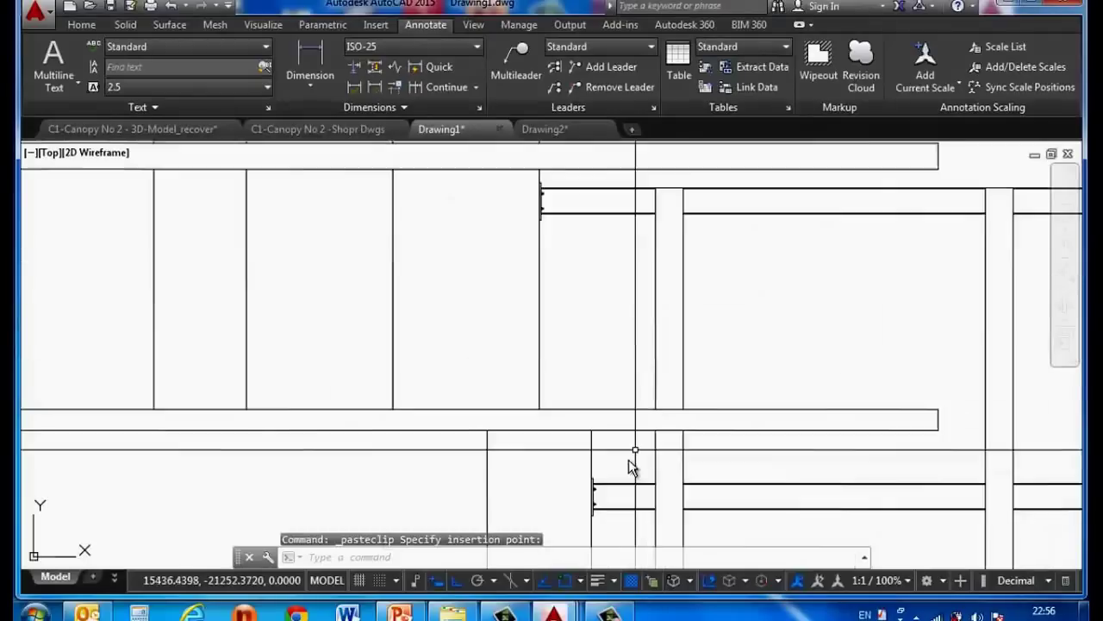
scroll(632, 463, "up", 2)
scroll(613, 433, "up", 2)
scroll(582, 457, "up", 2)
scroll(621, 276, "down", 4)
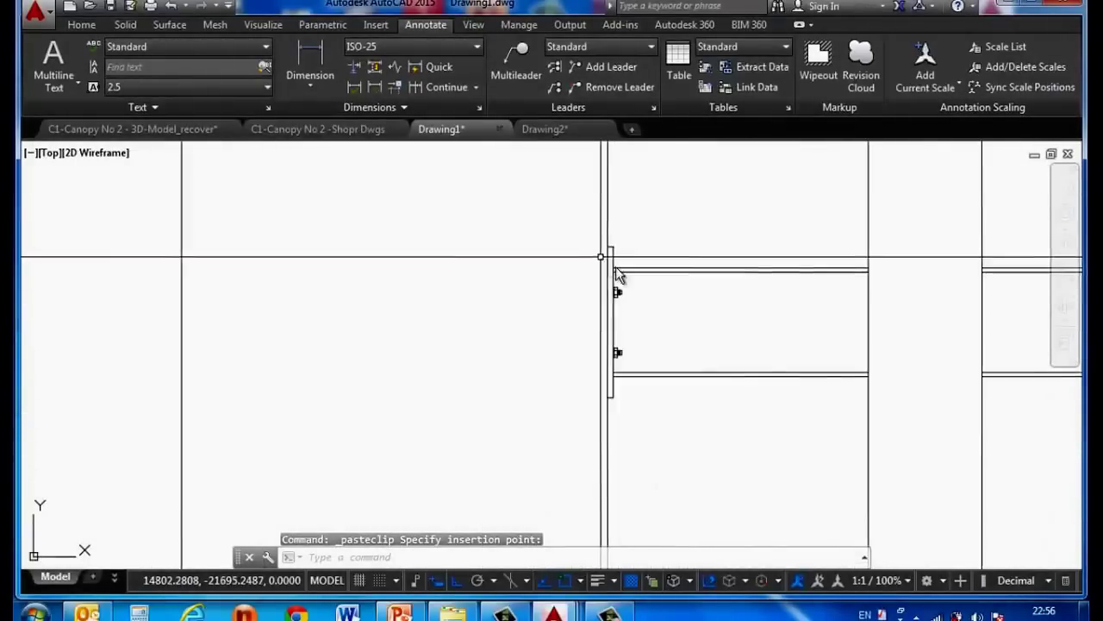
scroll(645, 337, "down", 2)
scroll(650, 368, "down", 2)
scroll(646, 327, "down", 3)
scroll(640, 184, "up", 3)
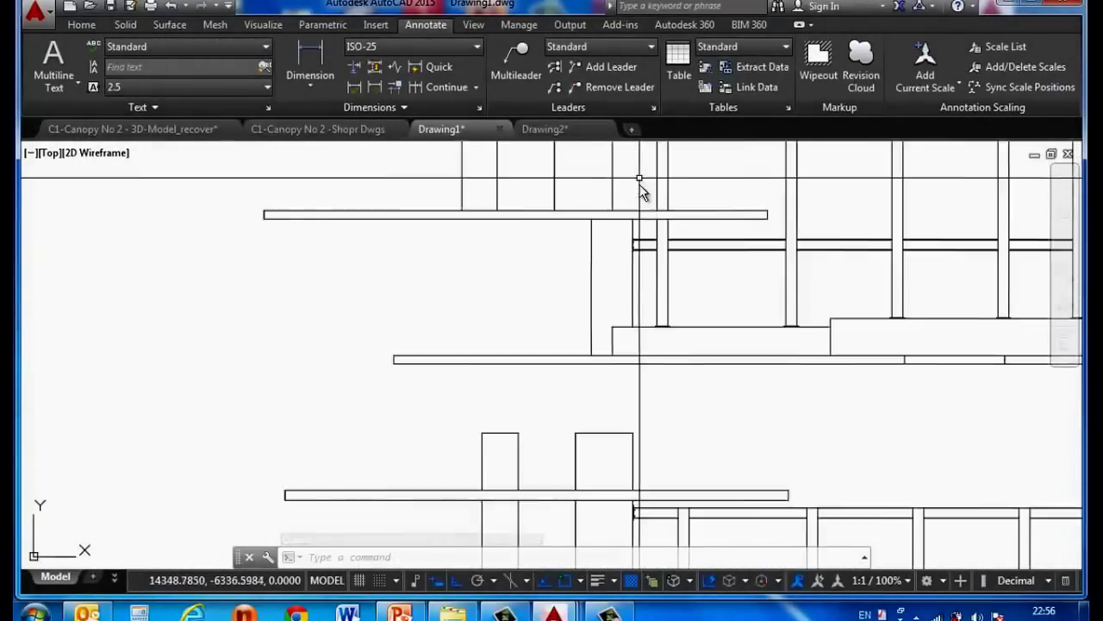
scroll(623, 313, "up", 3)
scroll(595, 364, "up", 2)
scroll(603, 371, "down", 2)
scroll(595, 310, "down", 2)
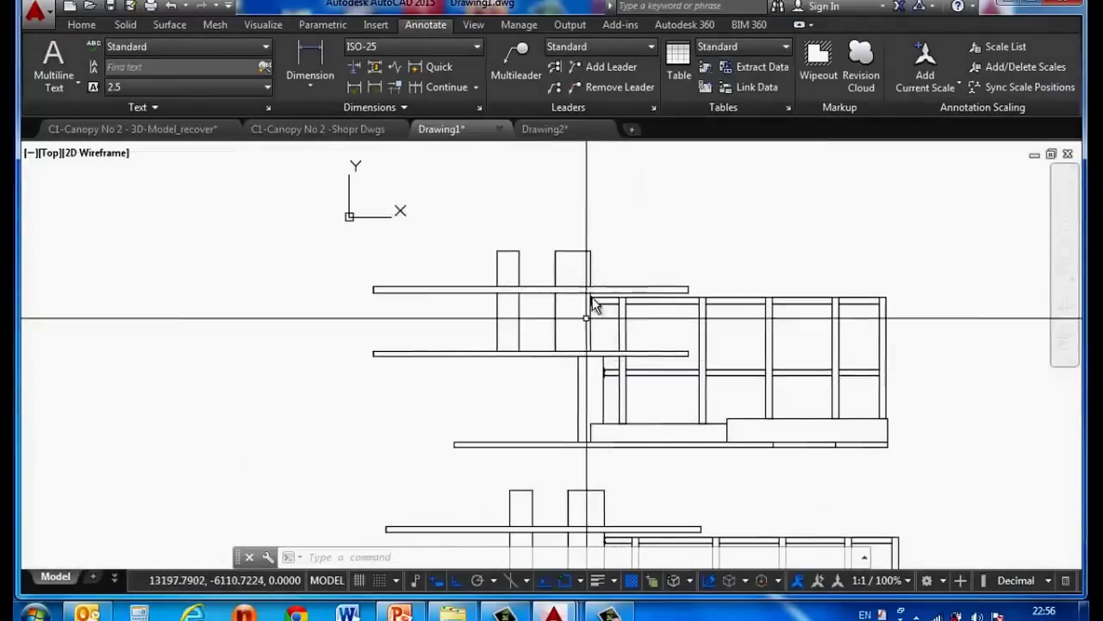
scroll(586, 293, "up", 3)
scroll(594, 306, "down", 3)
scroll(599, 312, "down", 1)
scroll(617, 401, "up", 3)
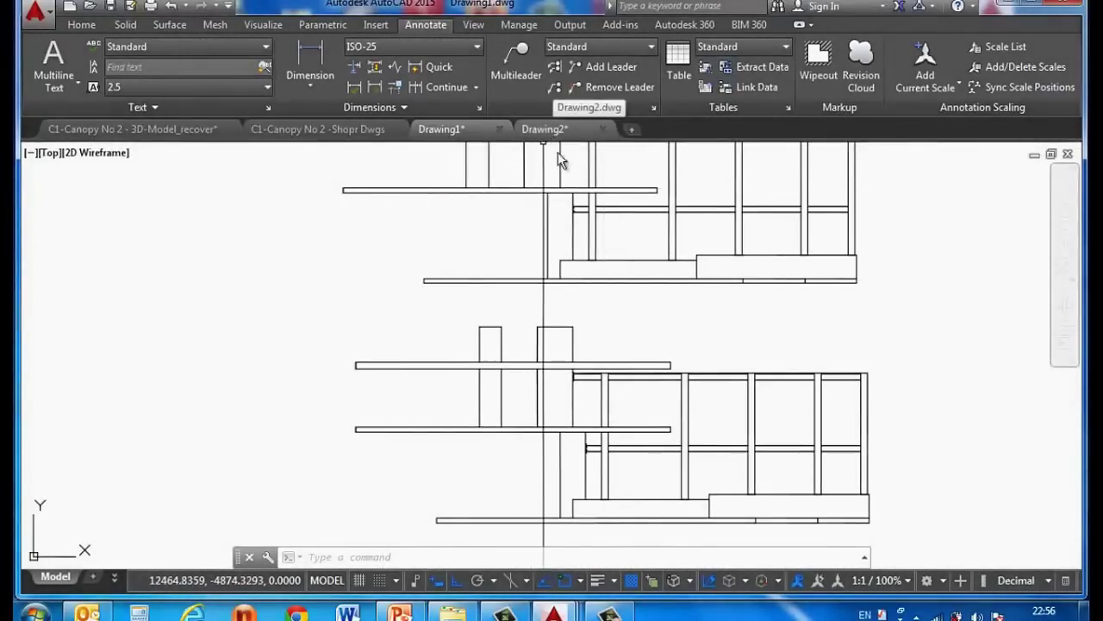
In Drawing2, create a flattened view with obscured lines shown and place it above the model
left_click(543, 129)
scroll(595, 353, "up", 4)
scroll(611, 369, "up", 1)
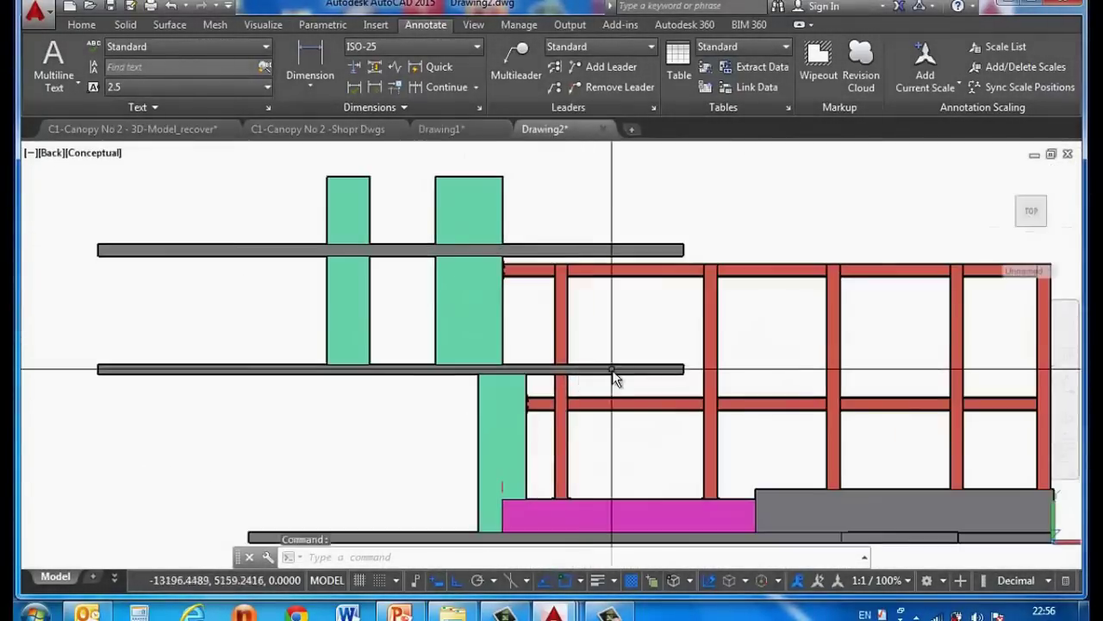
type("FLATSHOT")
key("Return")
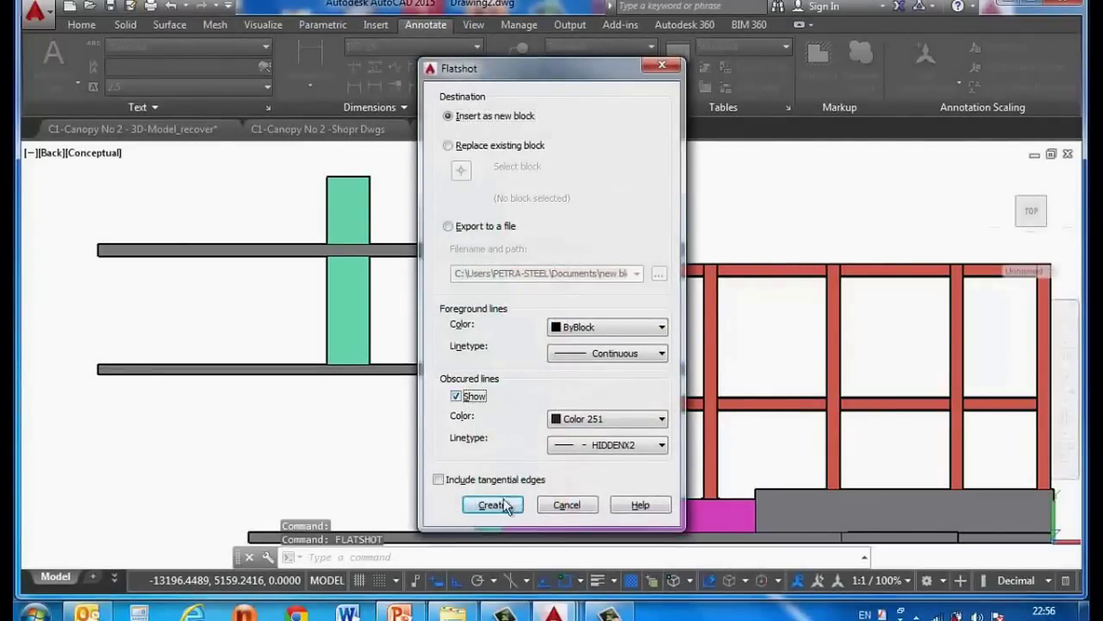
left_click(499, 502)
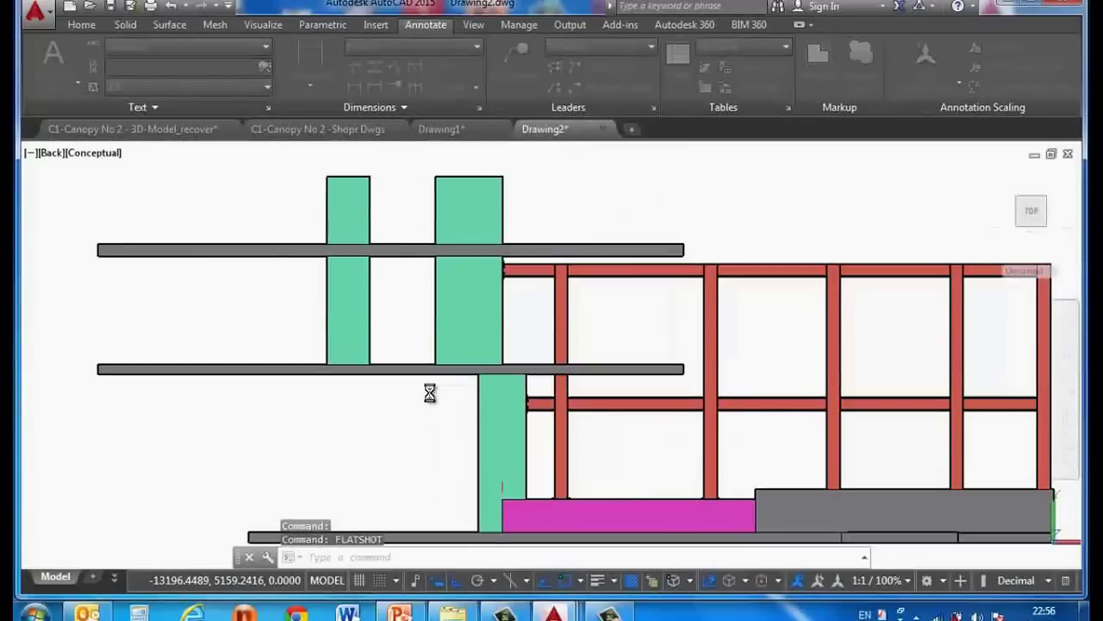
scroll(431, 388, "down", 3)
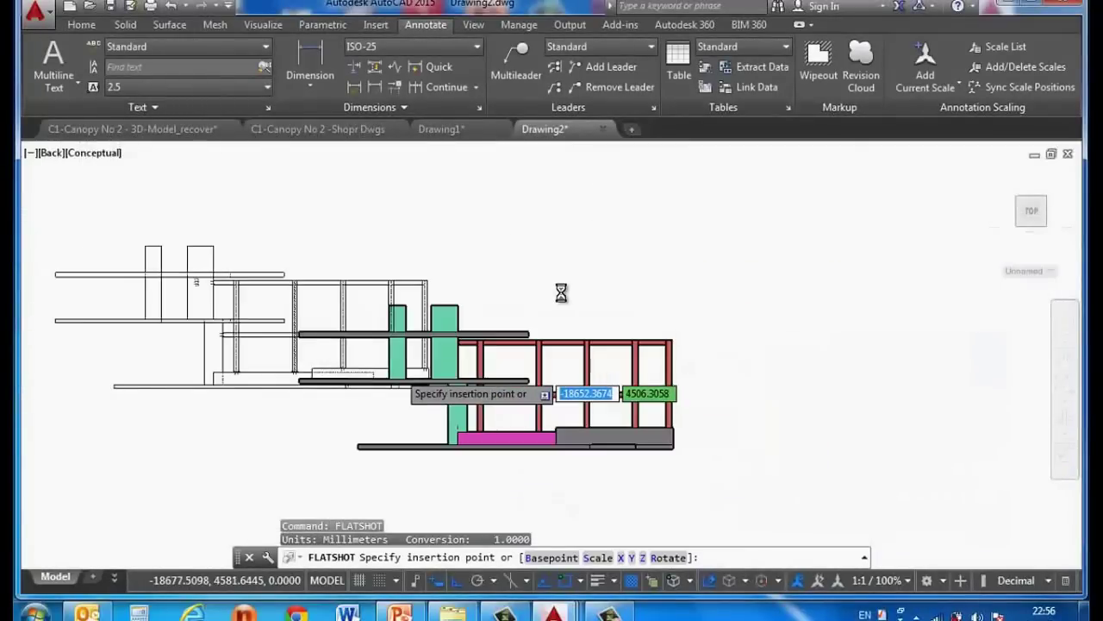
scroll(596, 281, "down", 2)
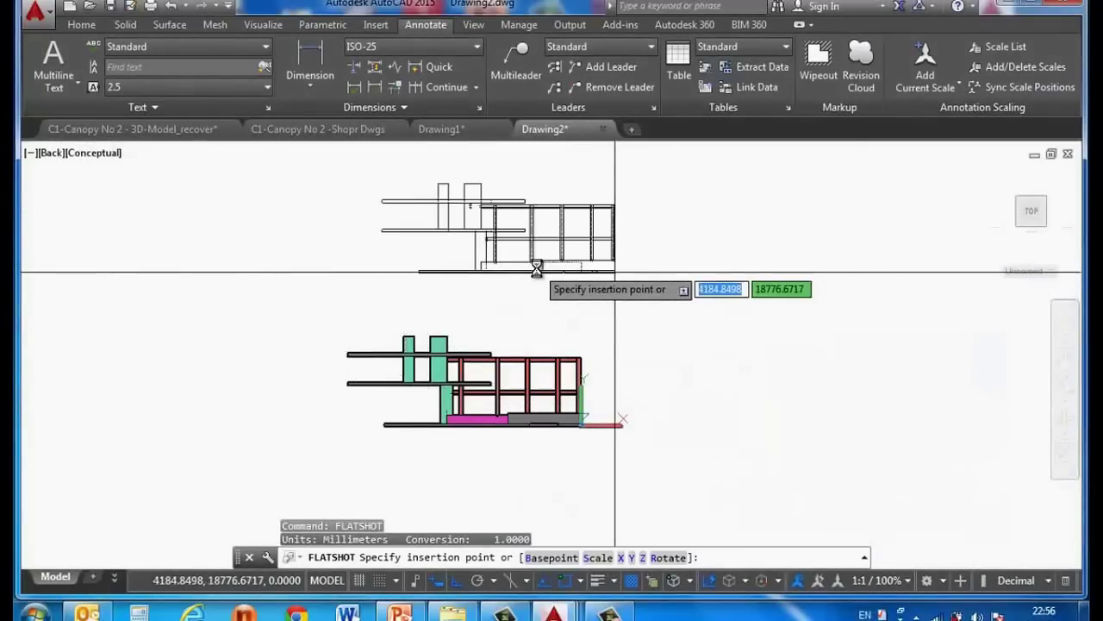
left_click(536, 269)
key("Return")
key("Return")
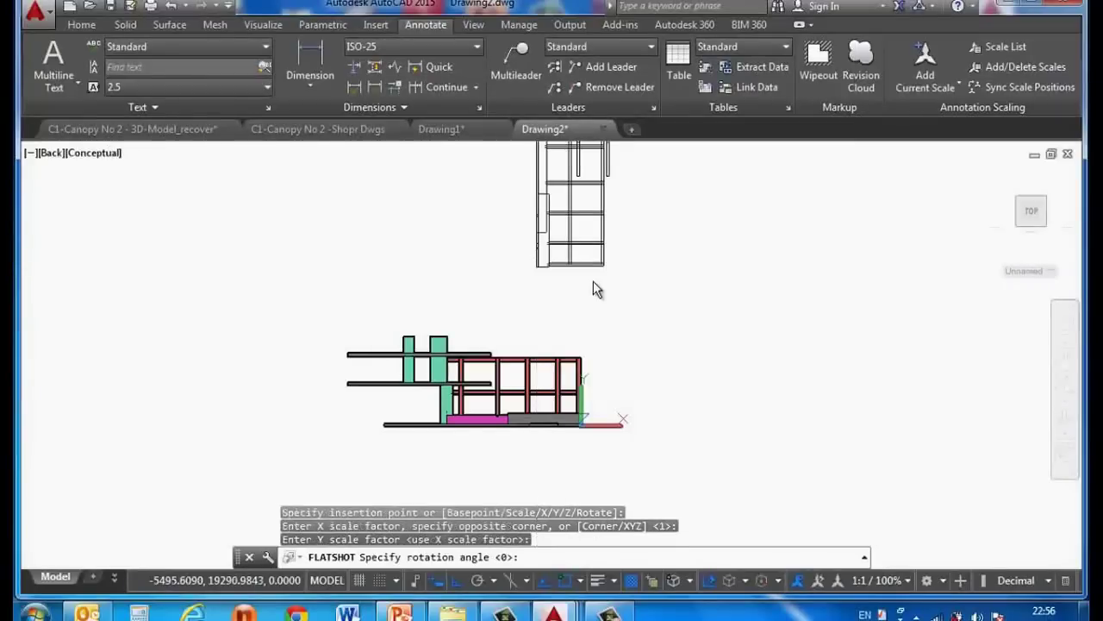
key("Return")
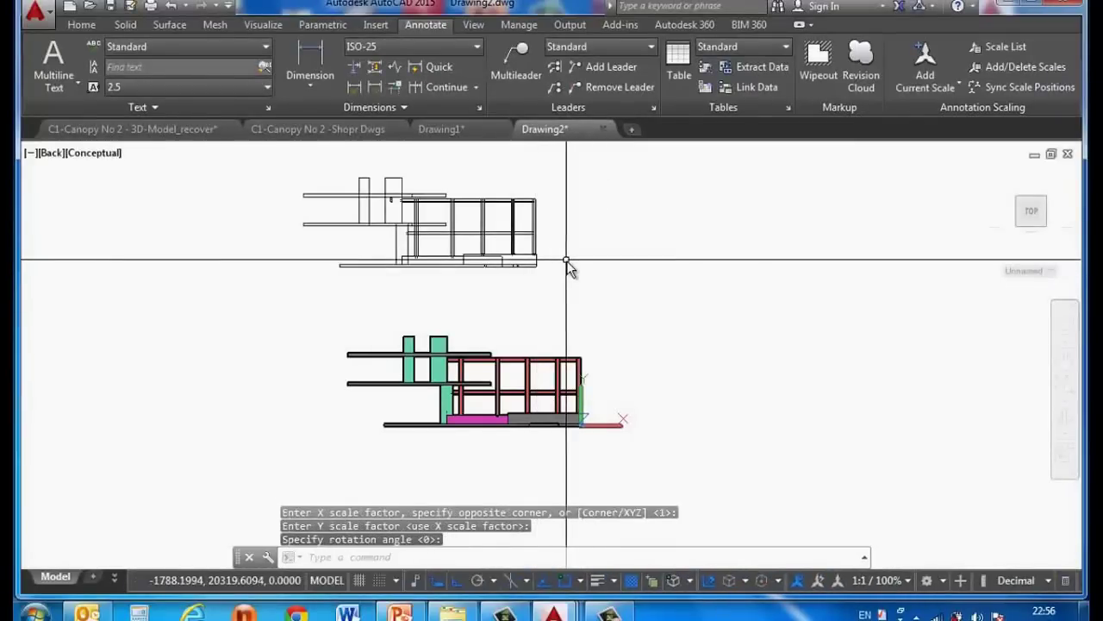
Cut the new flattened view to the clipboard and switch to Drawing1
key("ctrl+x")
left_click(564, 263)
left_click(495, 242)
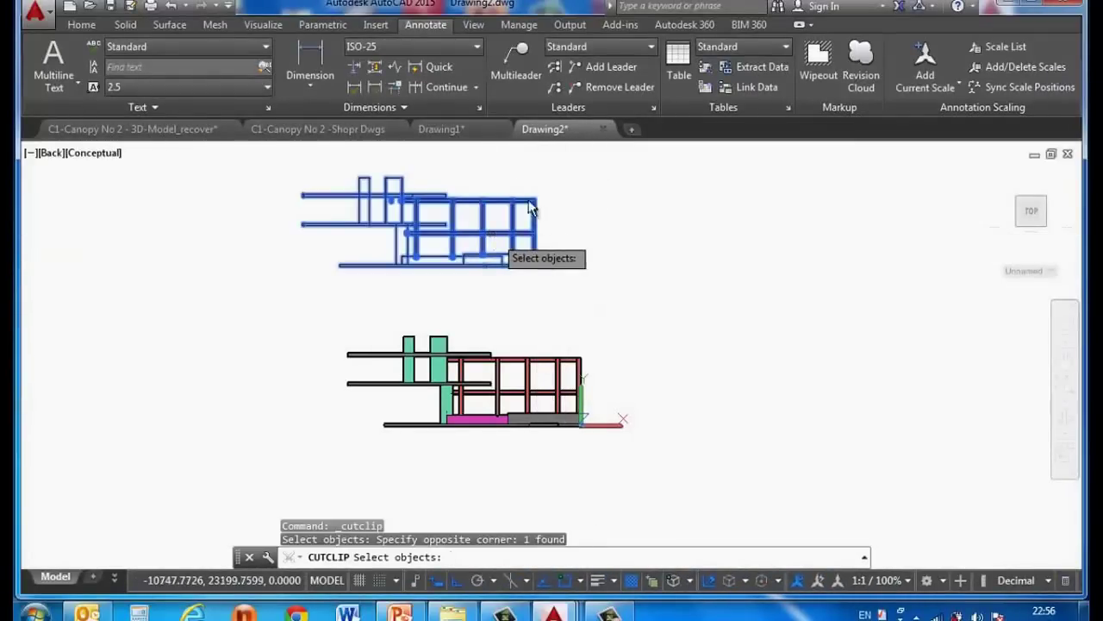
key("Return")
left_click(465, 129)
Place the pasted view beside the others and erase one unwanted flattened view
scroll(480, 294, "down", 5)
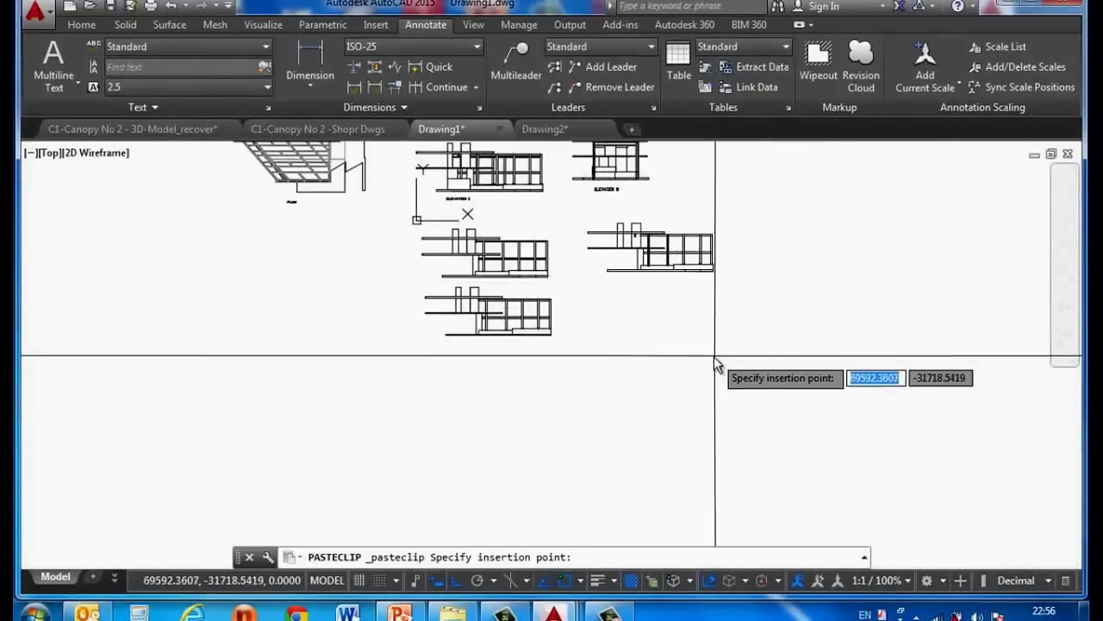
scroll(603, 293, "up", 2)
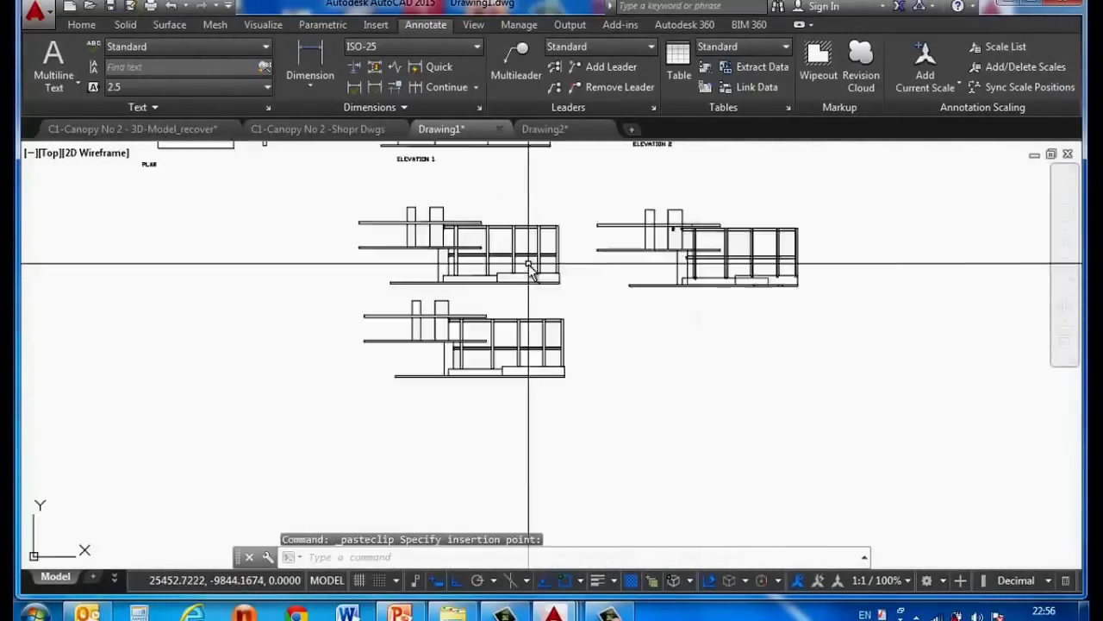
scroll(528, 258, "up", 2)
left_click(601, 380)
type("e")
key("Return")
left_click_drag(604, 382, 547, 337)
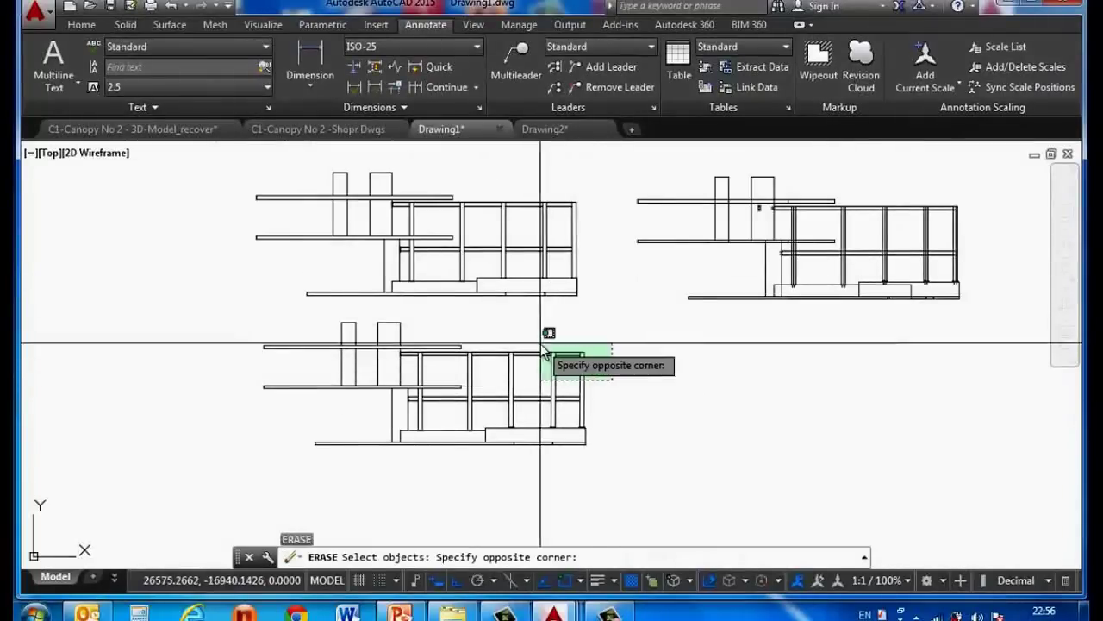
scroll(587, 374, "down", 3)
scroll(577, 362, "up", 2)
scroll(555, 308, "up", 3)
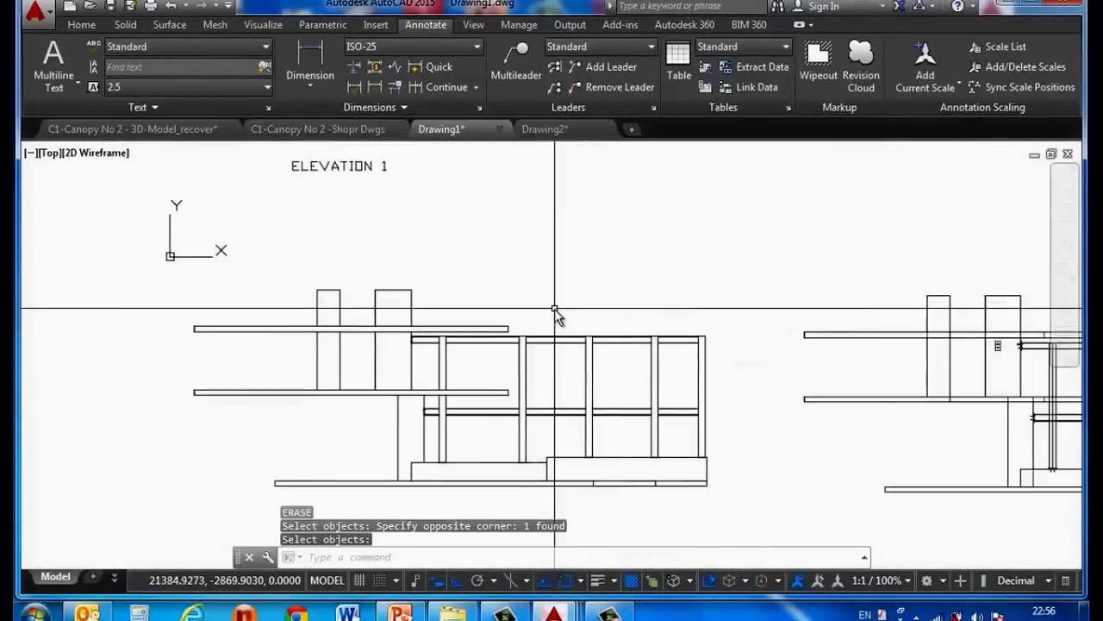
type("COPY")
Copy the plan's SEC A label beneath the lower-left view and open it for editing
key("Return")
scroll(555, 309, "down", 3)
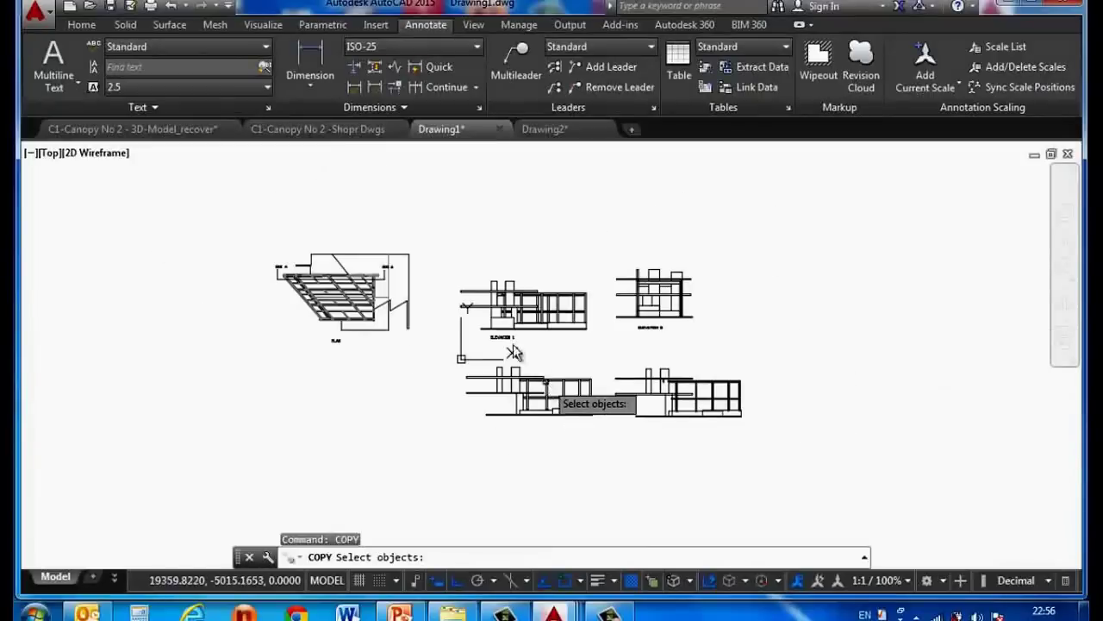
scroll(239, 271, "up", 3)
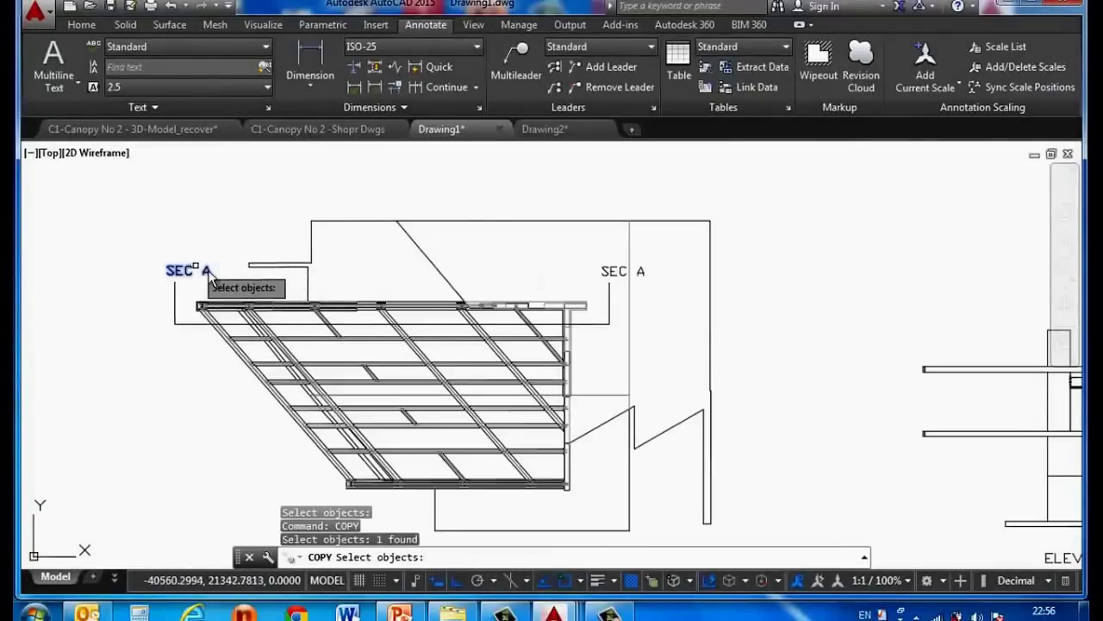
key("Return")
left_click(207, 266)
scroll(210, 263, "down", 3)
scroll(461, 422, "up", 3)
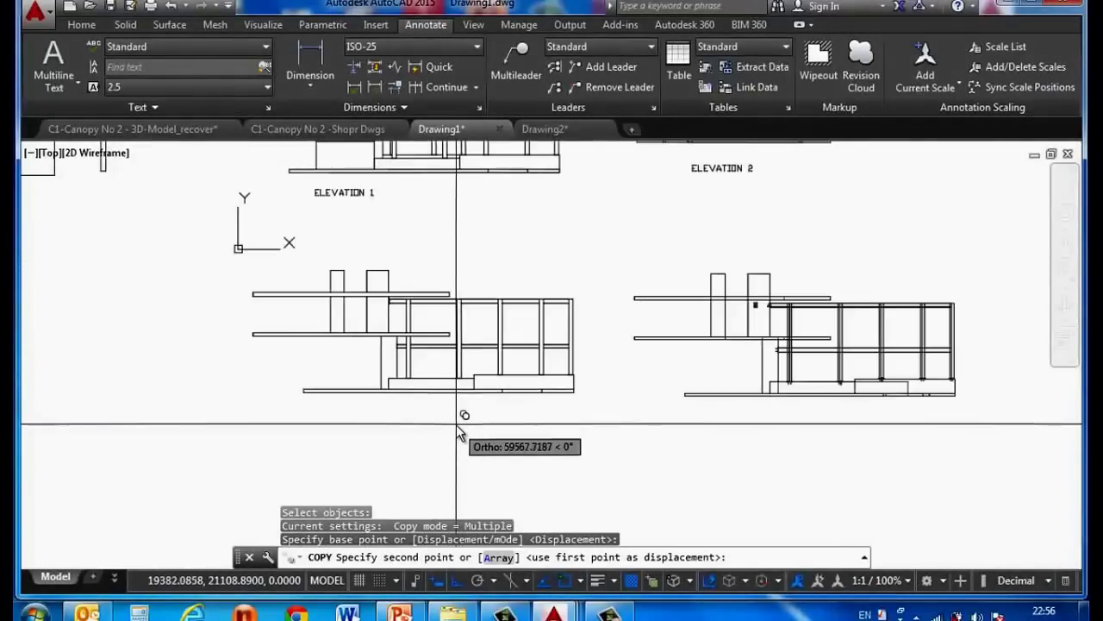
scroll(396, 388, "down", 3)
scroll(371, 379, "up", 4)
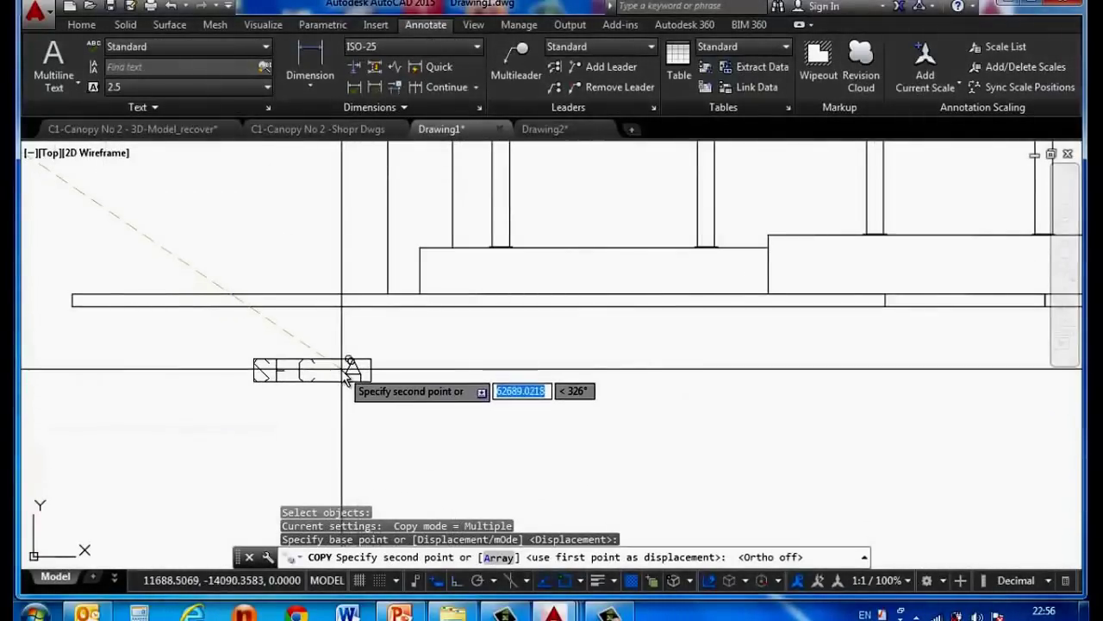
key("Escape")
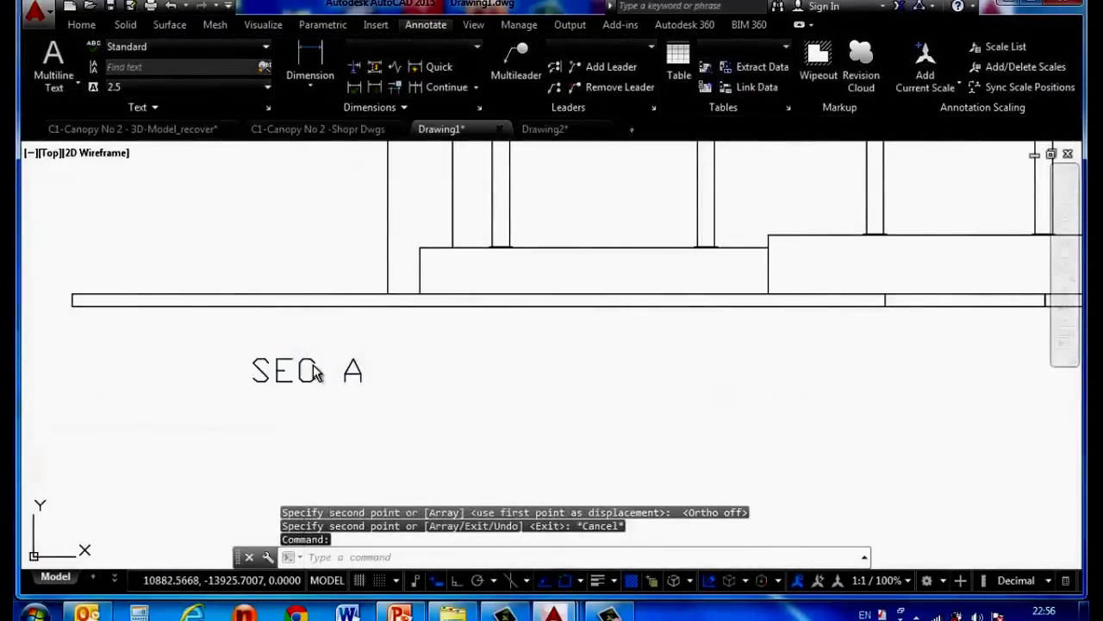
double_click(315, 371)
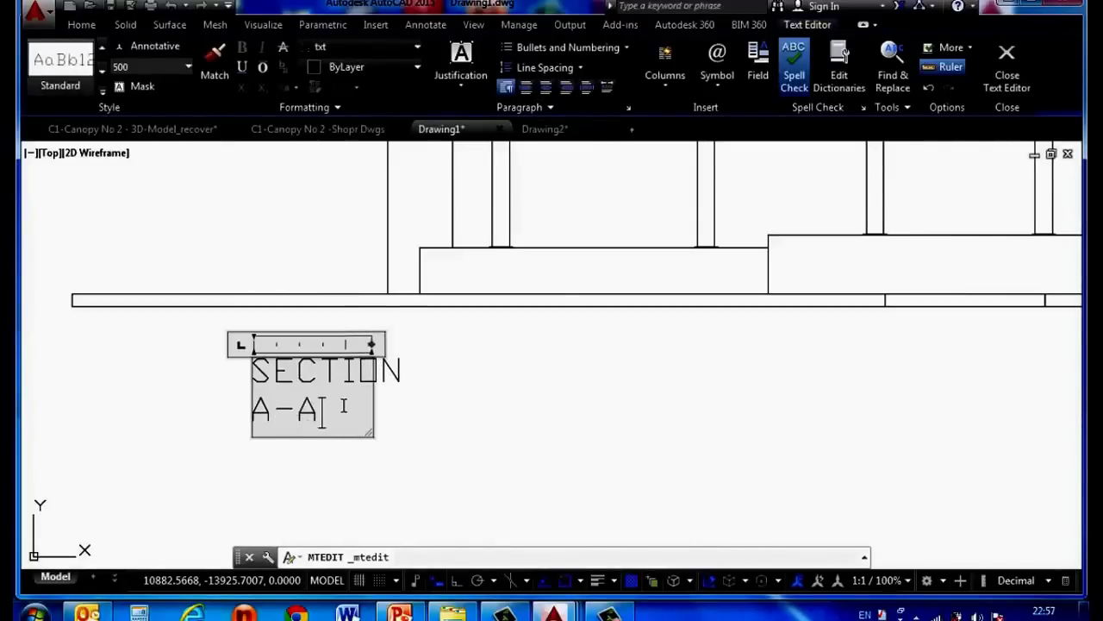
Widen the label's text box so SECTION A-A fits on one line and finish editing
left_click_drag(468, 366, 546, 344)
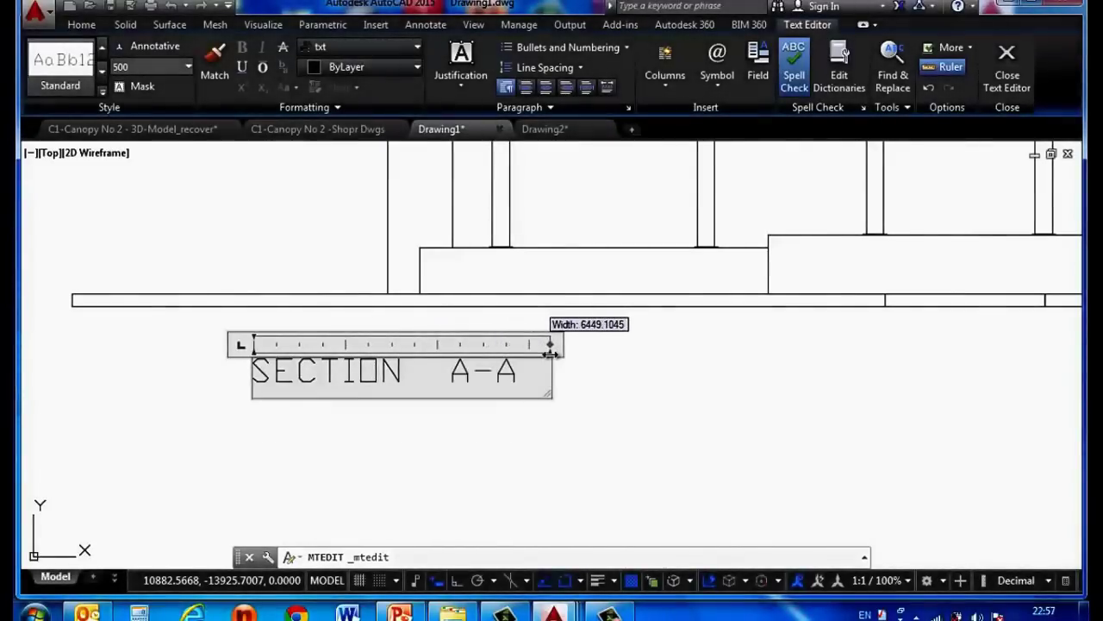
left_click(547, 419)
scroll(386, 402, "down", 5)
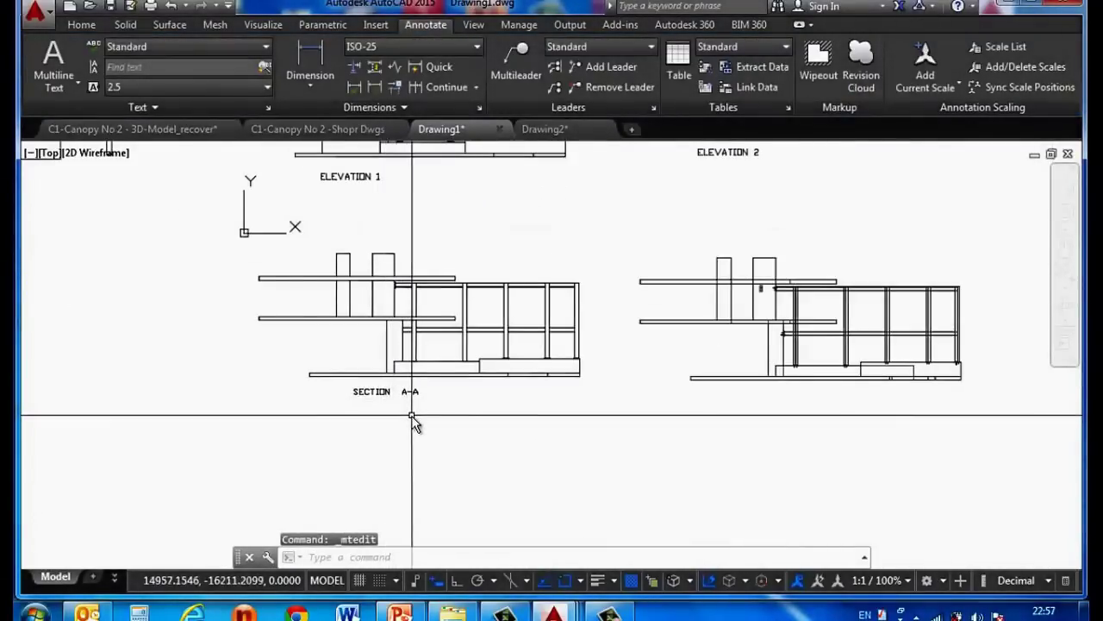
type("COPY")
Copy the SECTION A-A label to sit beneath the lower-right canopy view
key("Return")
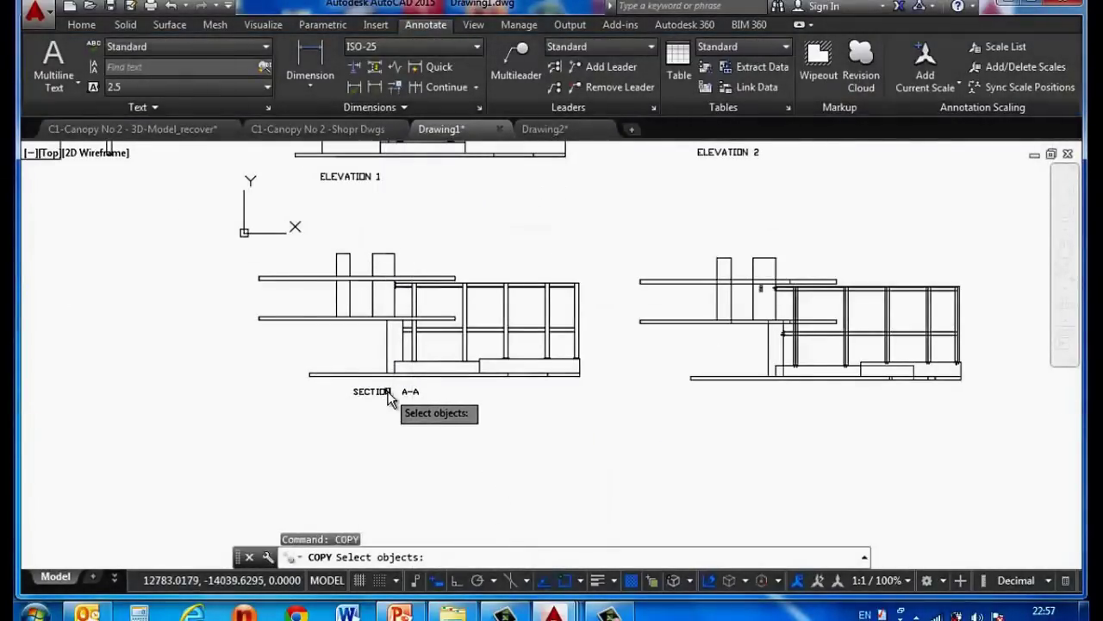
left_click(387, 393)
key("Return")
left_click(414, 426)
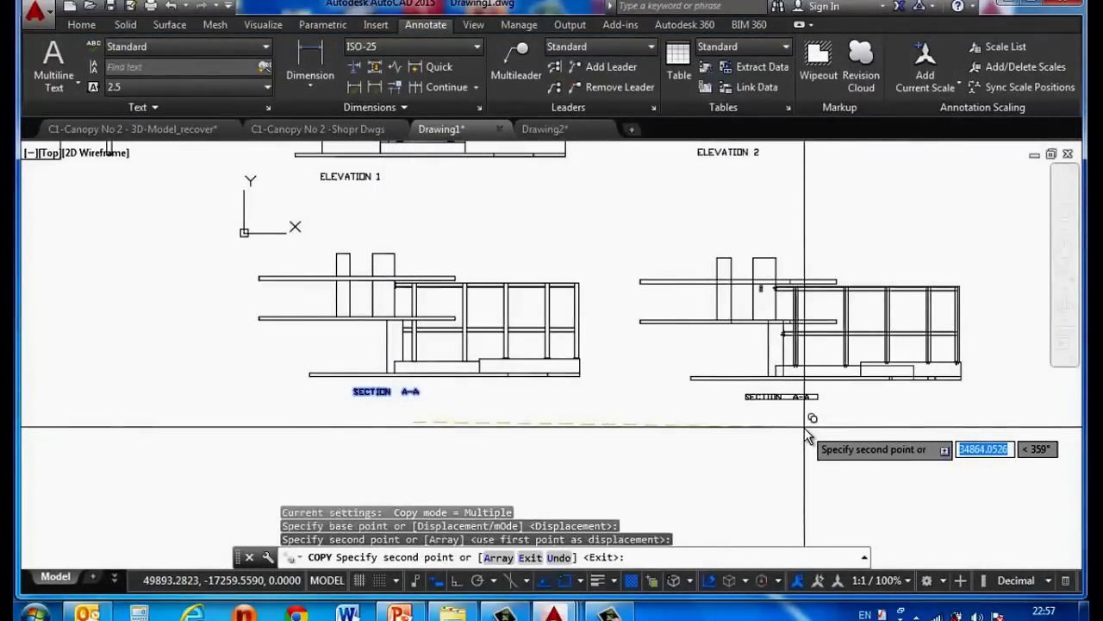
left_click(849, 427)
key("Return")
scroll(767, 334, "up", 5)
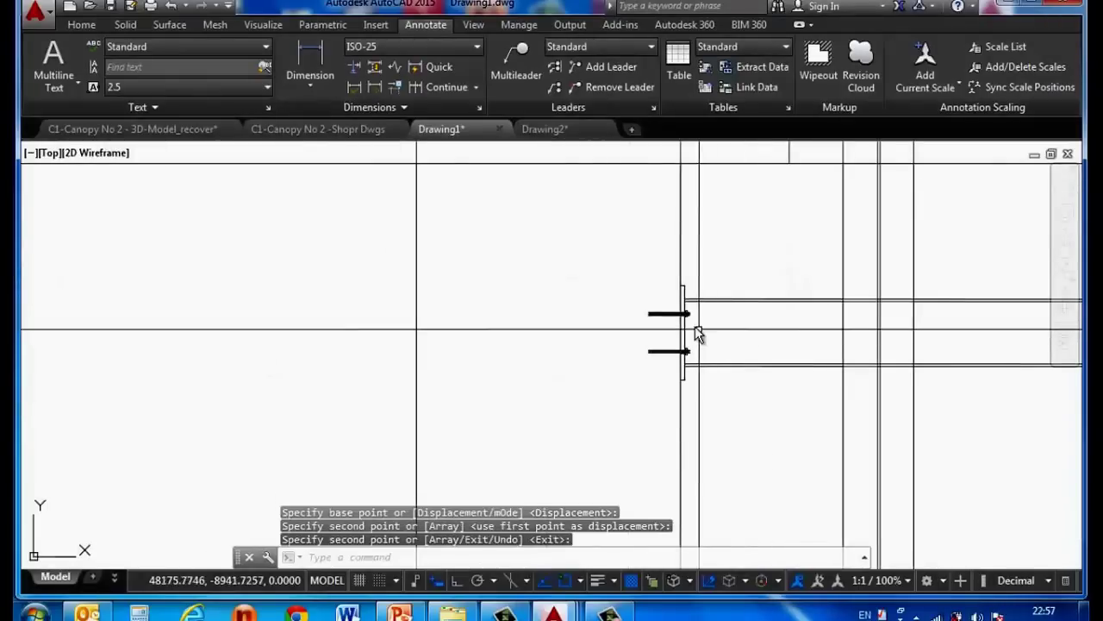
scroll(698, 334, "up", 3)
scroll(648, 308, "down", 4)
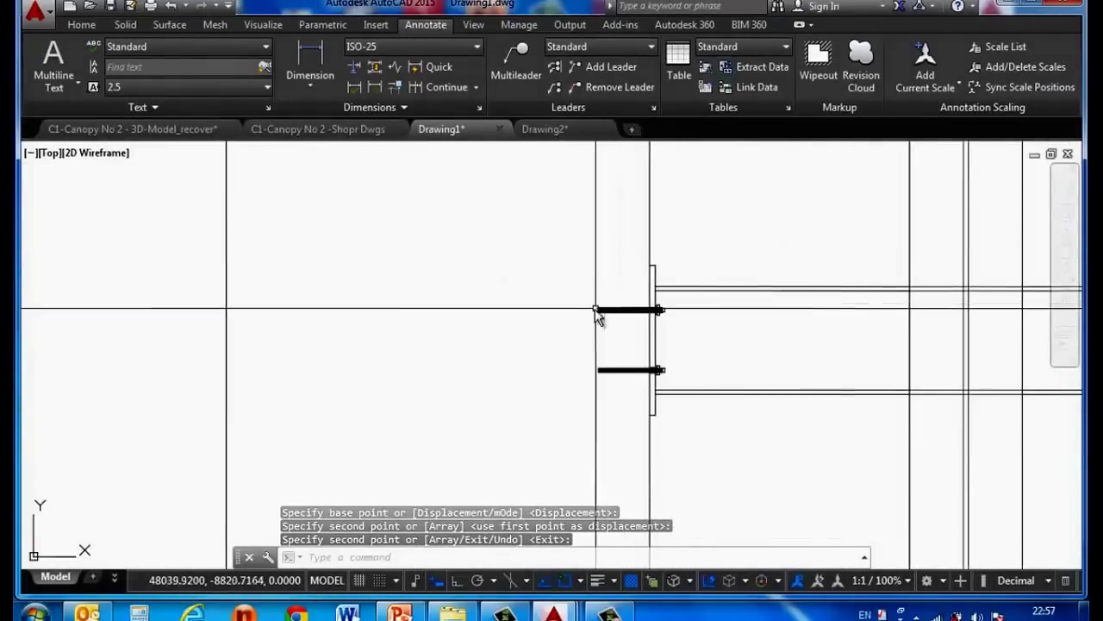
scroll(603, 344, "down", 2)
scroll(621, 405, "down", 2)
middle_click_drag(635, 437, 601, 226)
scroll(601, 226, "up", 4)
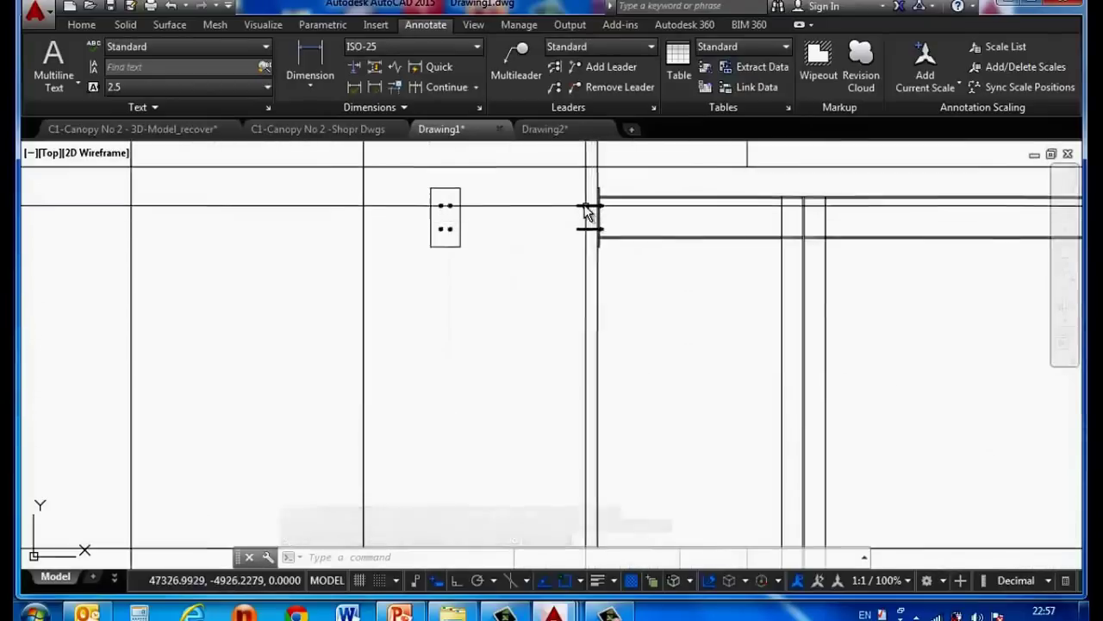
scroll(586, 228, "up", 4)
scroll(569, 284, "down", 4)
scroll(543, 345, "down", 3)
scroll(533, 366, "up", 2)
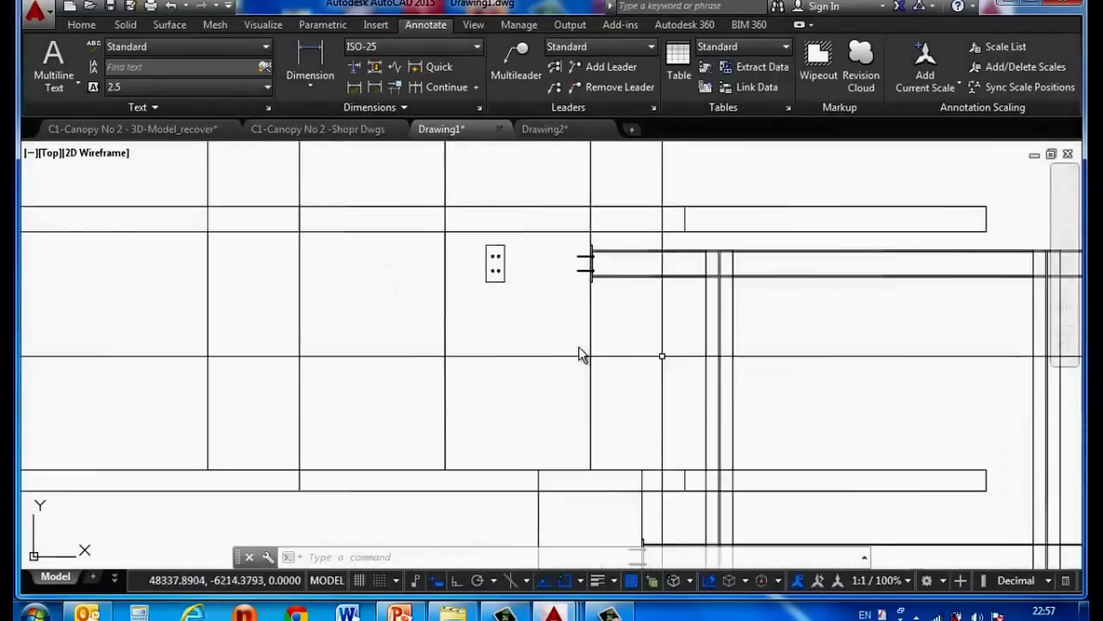
scroll(493, 259, "up", 2)
scroll(499, 263, "up", 2)
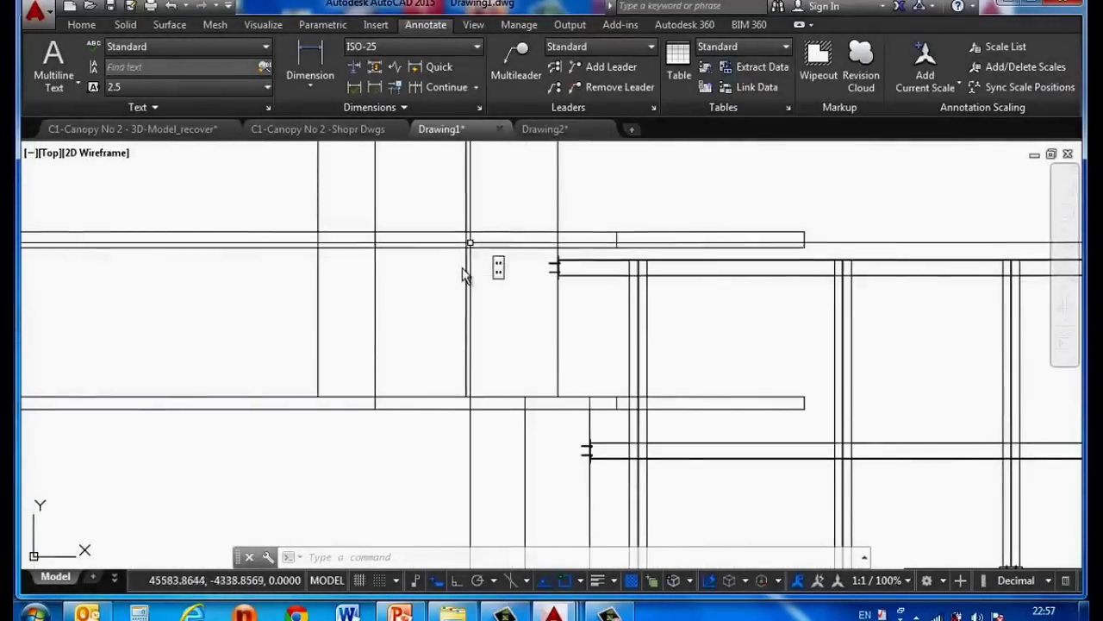
scroll(517, 297, "down", 5)
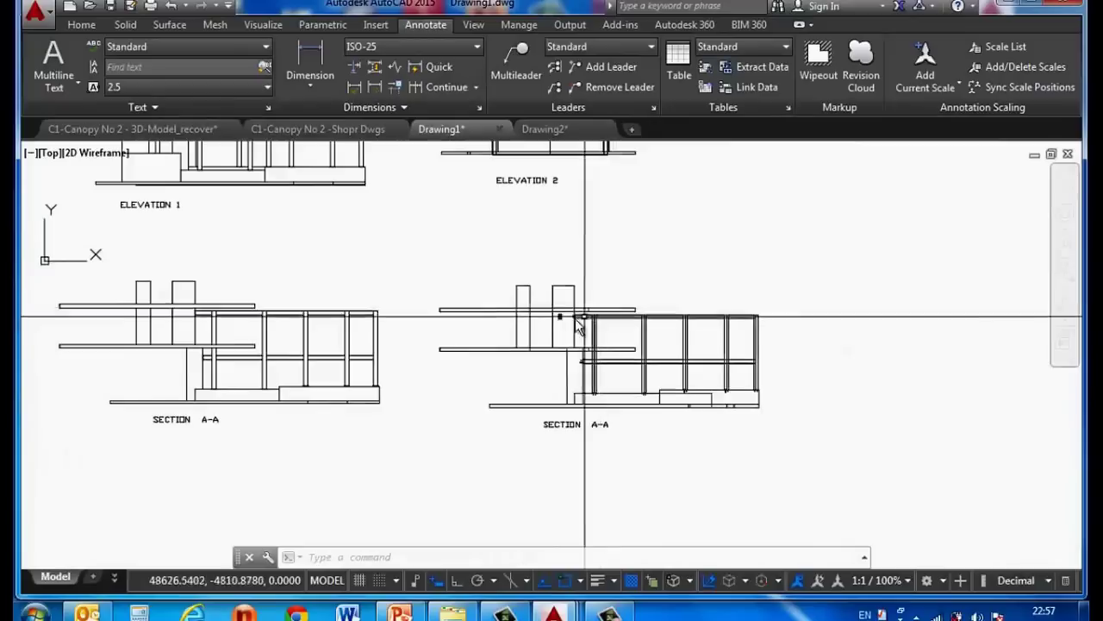
Explode the right SECTION A-A block into separate lines with X
scroll(565, 315, "up", 3)
type("x")
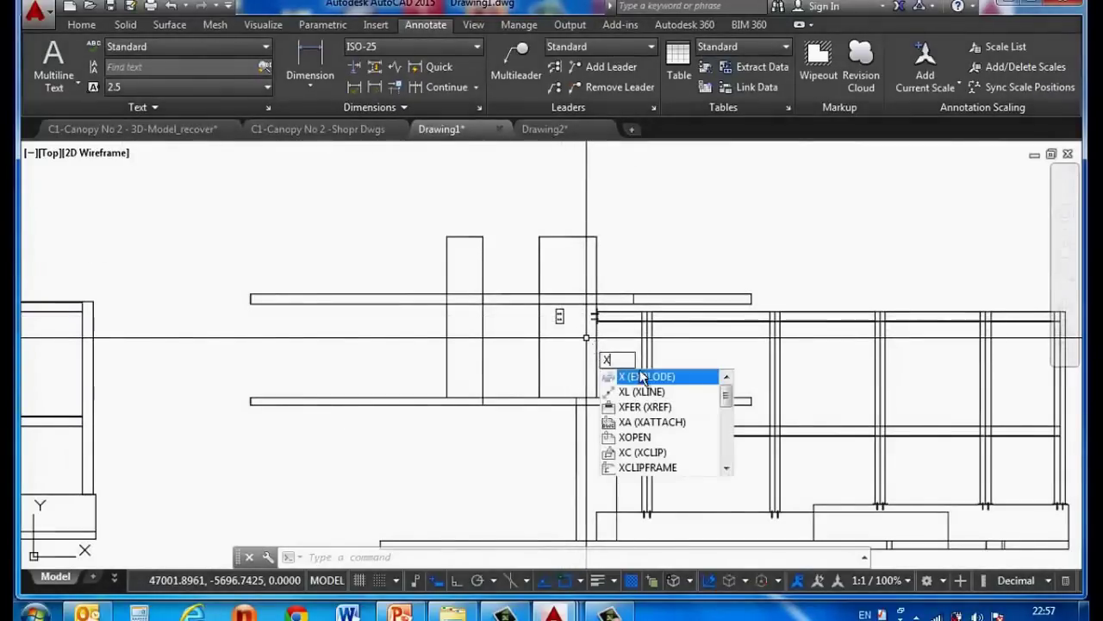
key("Return")
left_click(596, 343)
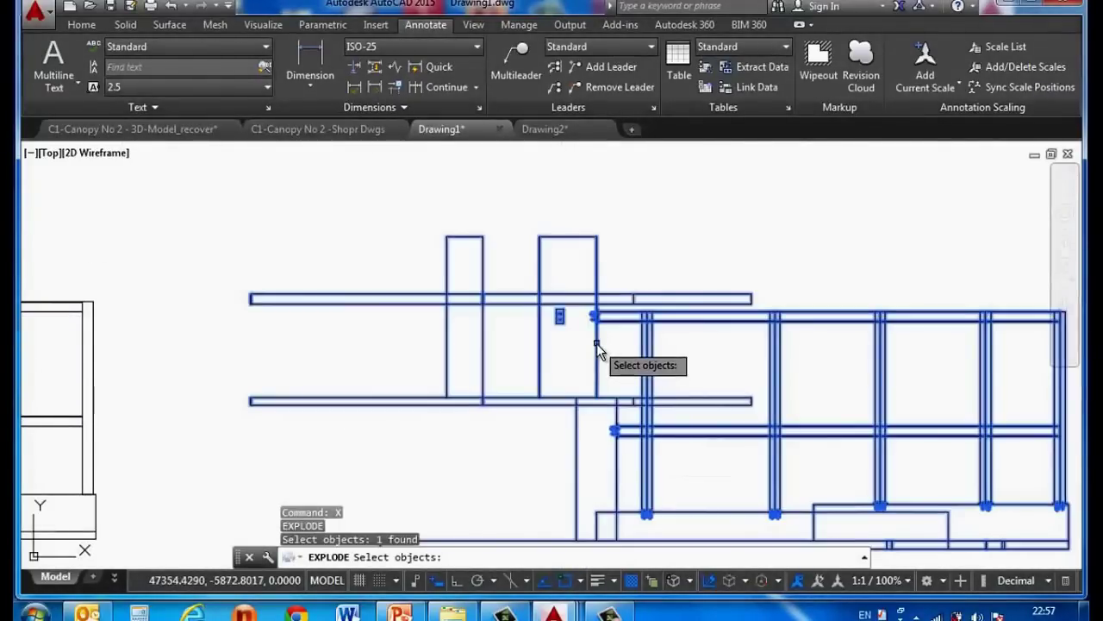
key("Return")
scroll(560, 316, "up", 3)
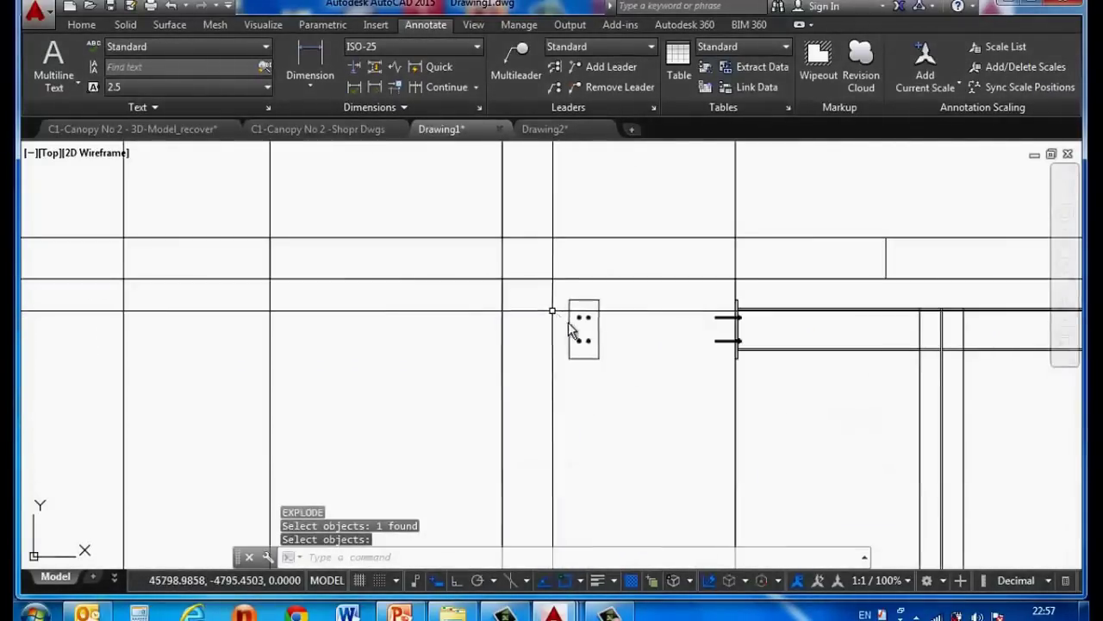
scroll(572, 319, "up", 2)
scroll(574, 321, "up", 2)
Erase the bolt plate and its bolts beside the column using a selection window
type("e")
key("Return")
left_click(538, 269)
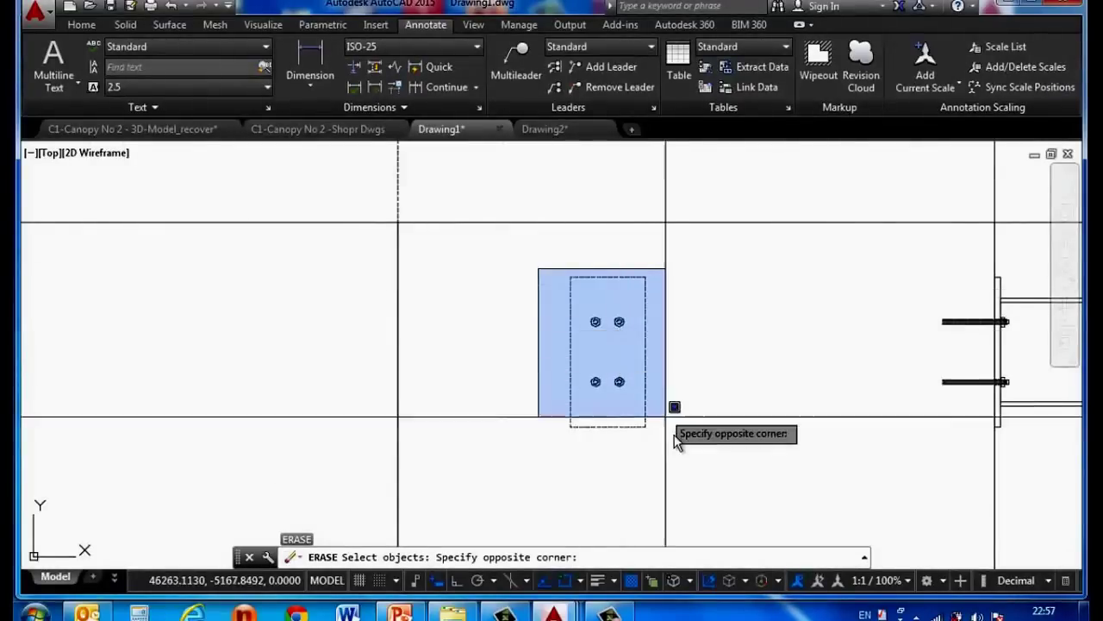
left_click(678, 446)
scroll(460, 301, "down", 3)
scroll(451, 305, "down", 2)
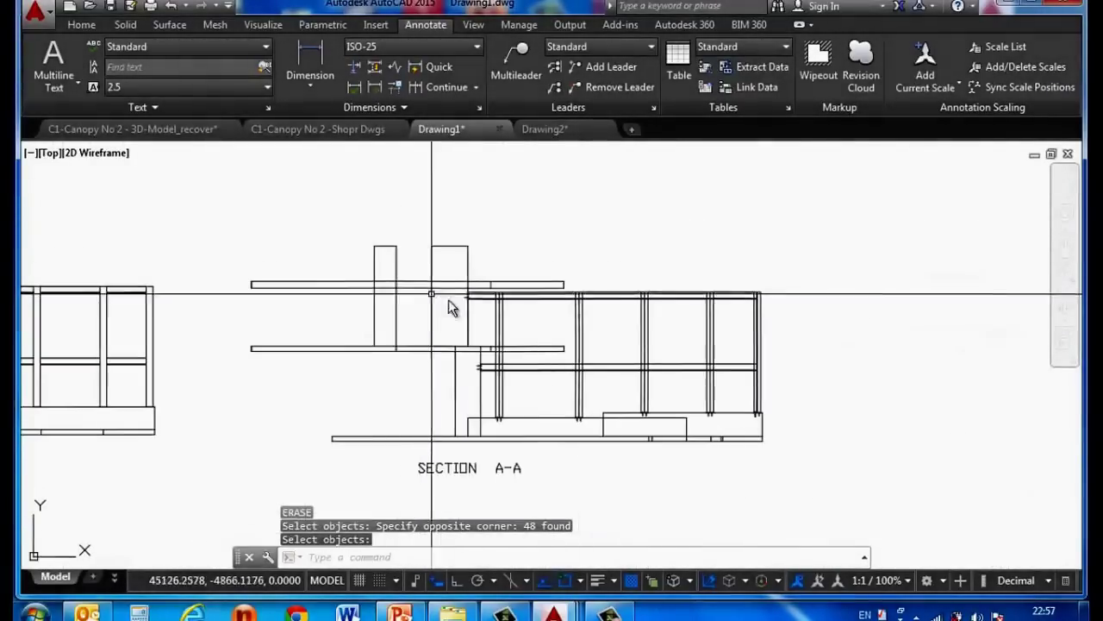
scroll(749, 429, "up", 2)
scroll(832, 424, "up", 2)
scroll(902, 399, "up", 2)
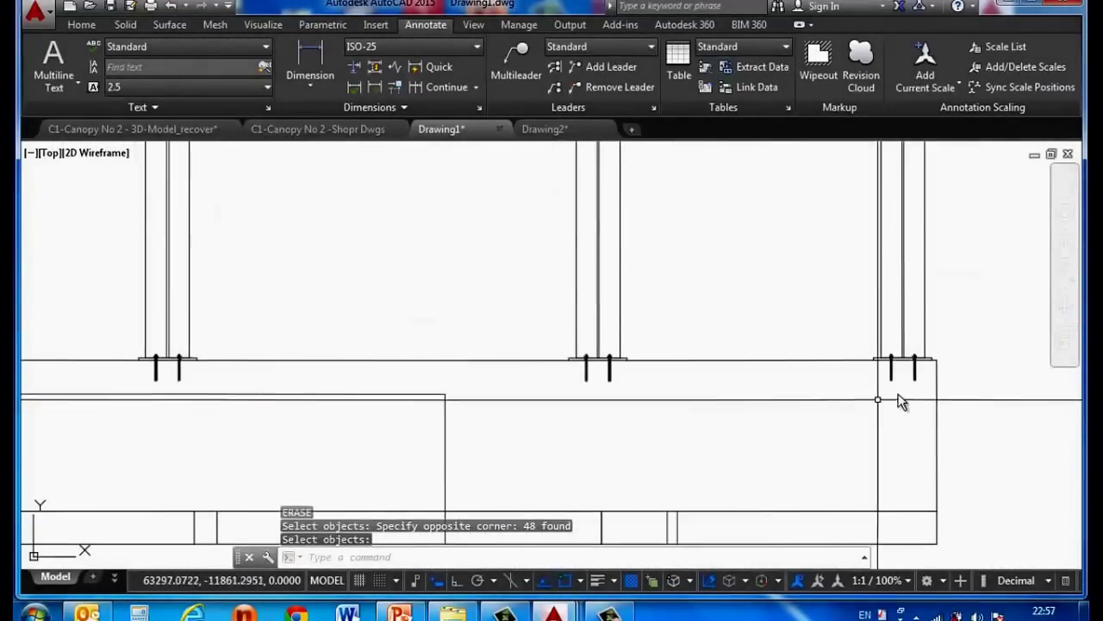
scroll(925, 371, "up", 2)
scroll(911, 370, "down", 2)
scroll(874, 394, "down", 2)
scroll(727, 402, "down", 2)
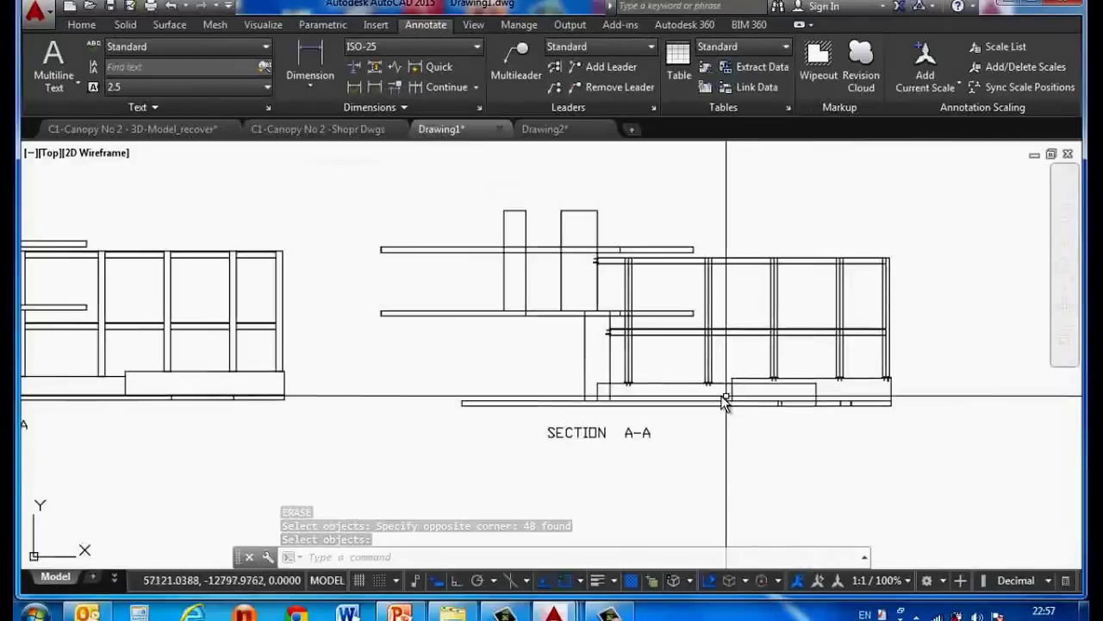
scroll(719, 397, "up", 2)
scroll(714, 396, "down", 2)
scroll(620, 431, "down", 2)
scroll(373, 370, "up", 3)
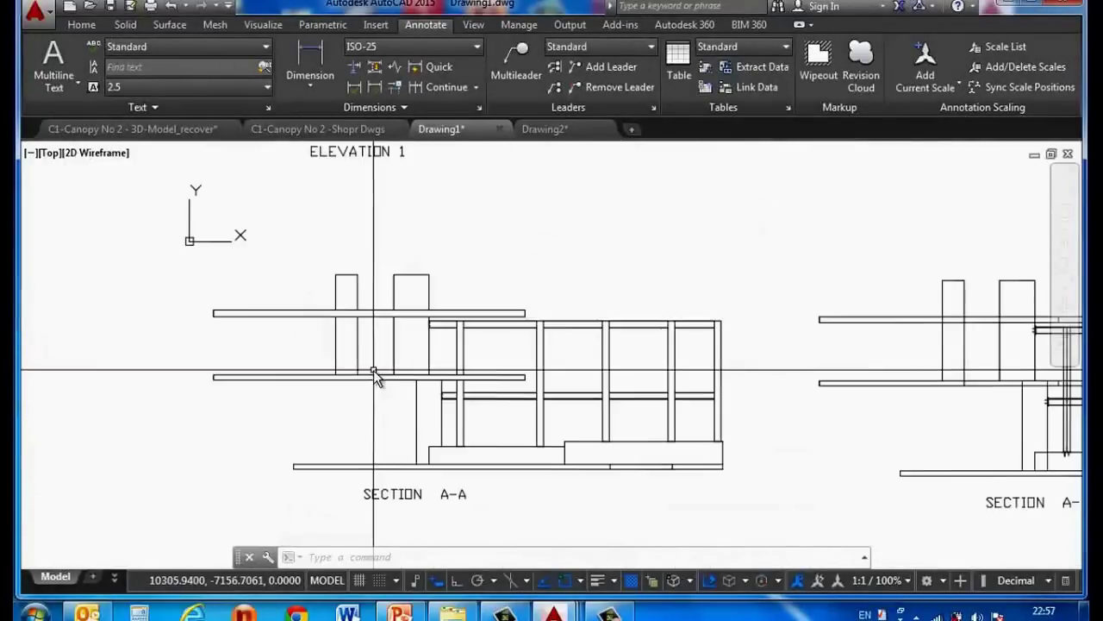
scroll(373, 371, "up", 3)
scroll(375, 375, "down", 3)
scroll(405, 388, "down", 2)
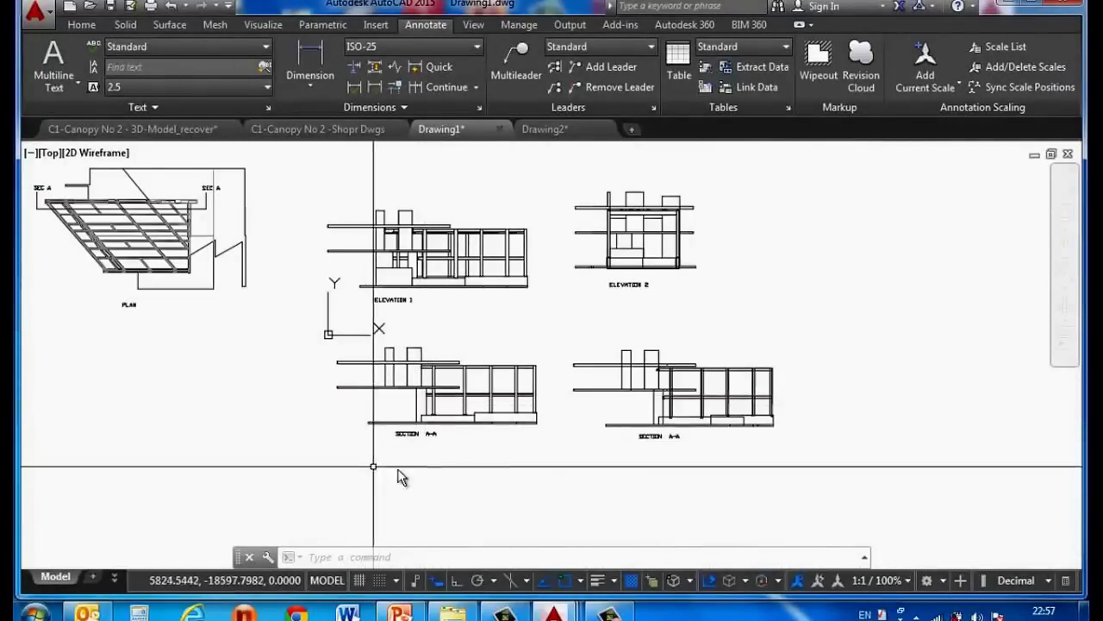
scroll(405, 328, "up", 3)
scroll(415, 335, "down", 2)
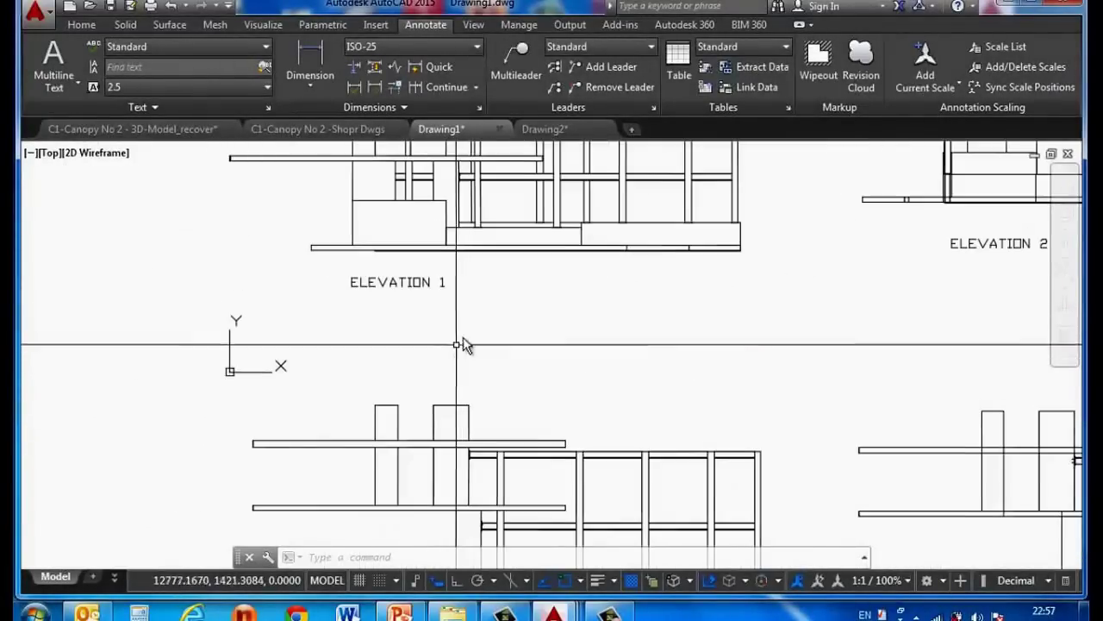
scroll(466, 336, "down", 1)
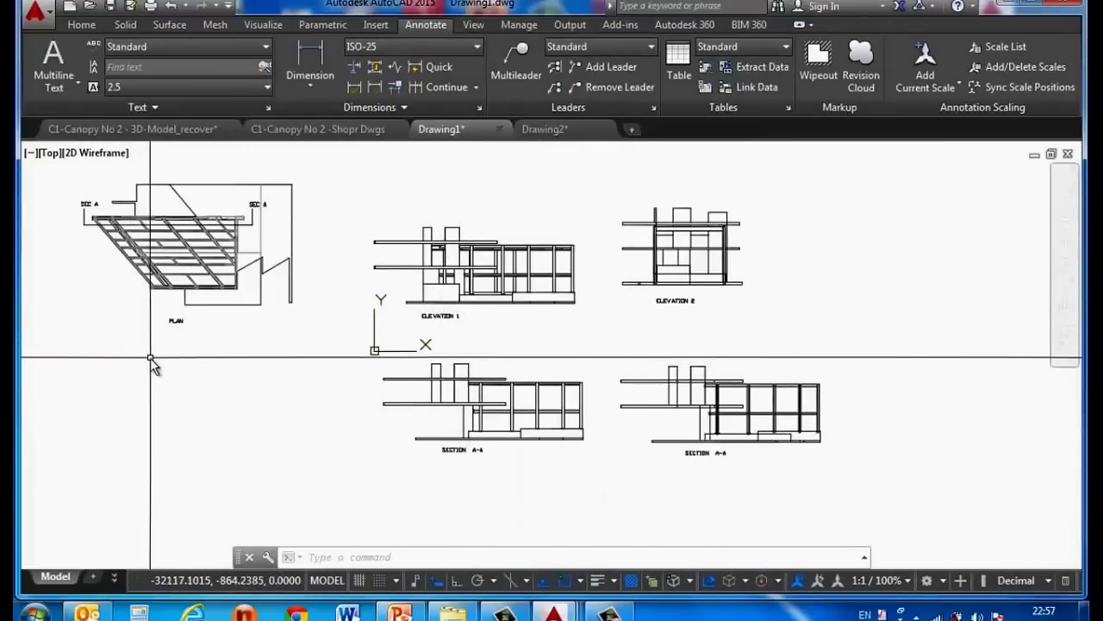
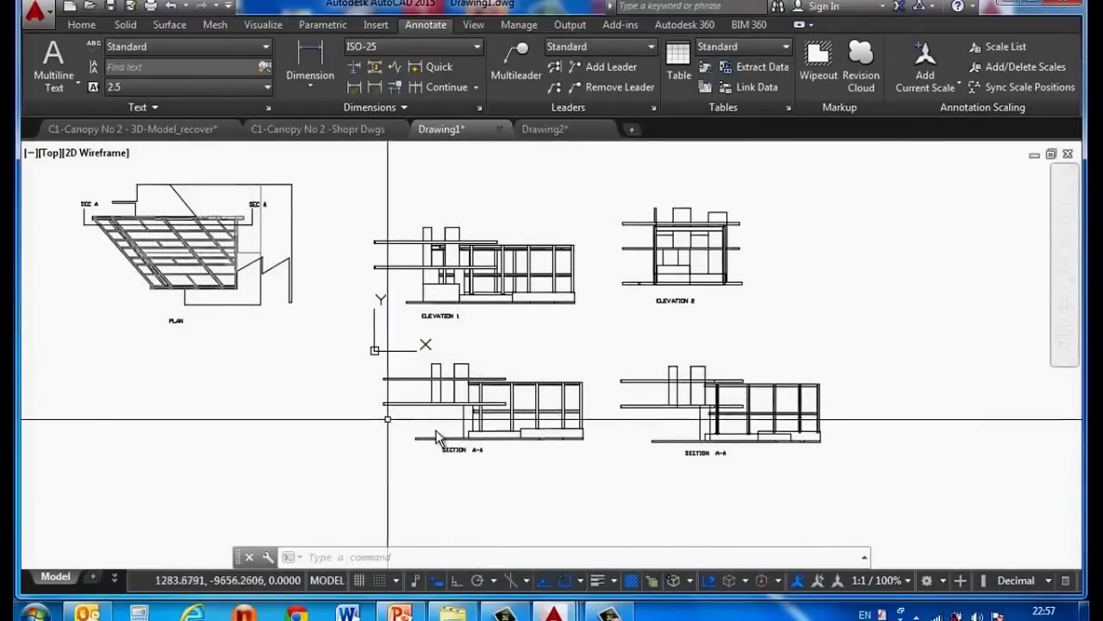
Draw a rectangle around the column base in Section A-A
scroll(588, 438, "up", 5)
scroll(593, 431, "up", 2)
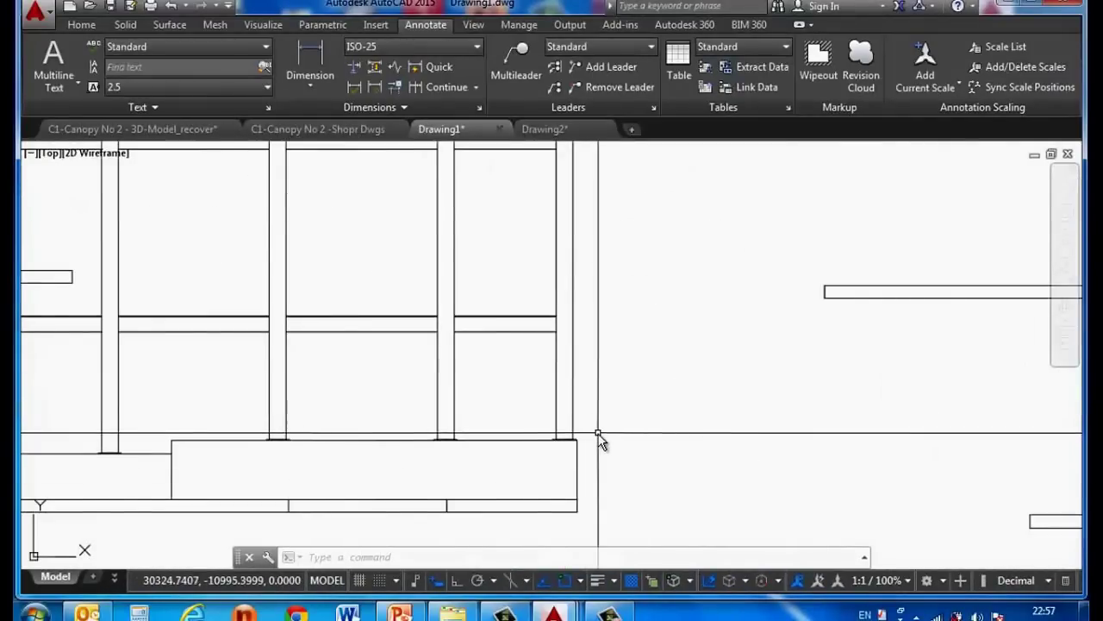
type("RErec")
key("Return")
scroll(524, 424, "up", 3)
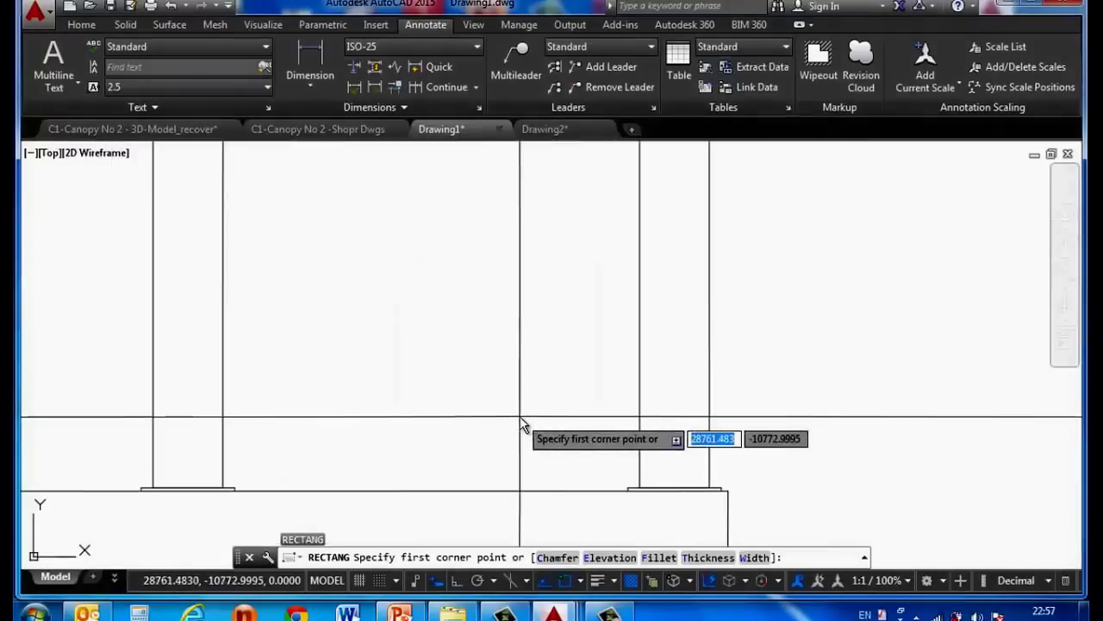
scroll(497, 376, "up", 3)
left_click(496, 377)
scroll(496, 377, "down", 2)
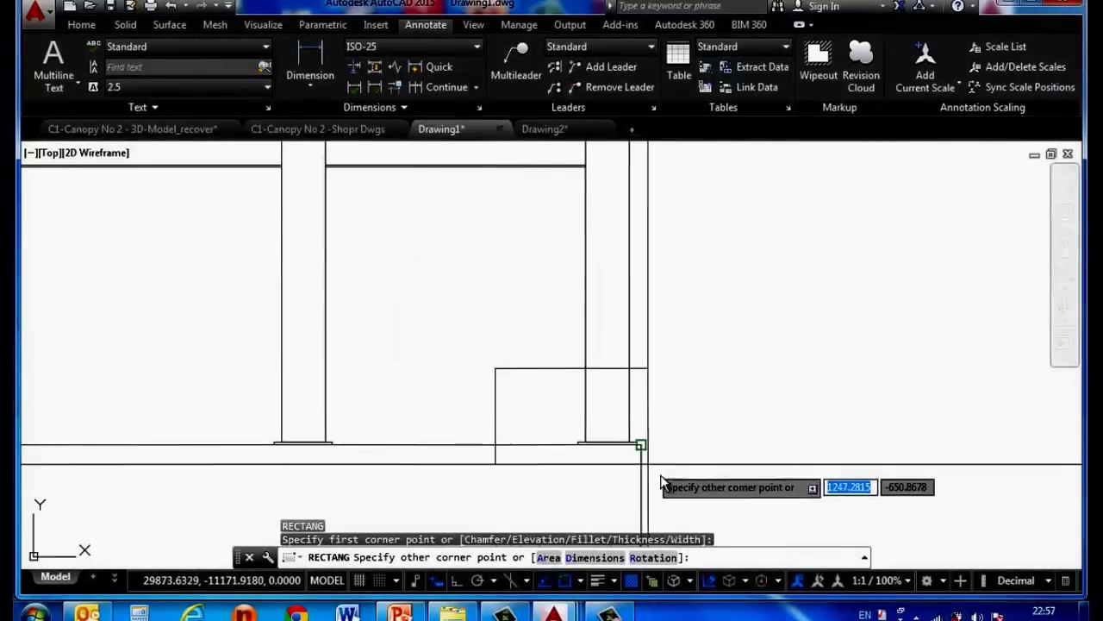
left_click(746, 515)
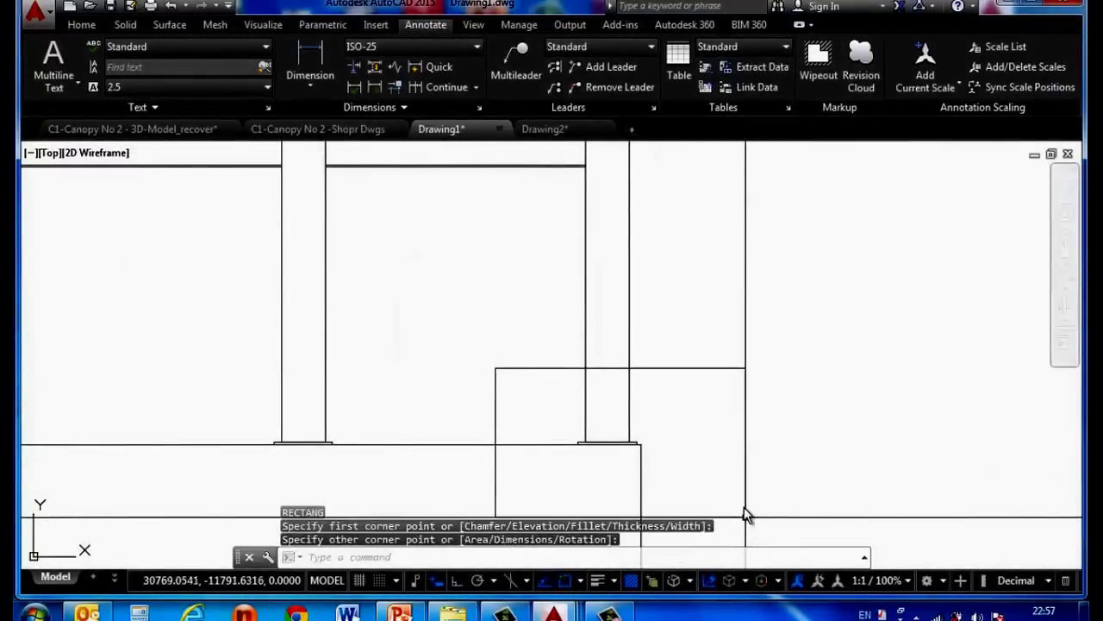
Add a vertical multileader from the rectangle's top-right corner labelled DETAIL 1
left_click(516, 75)
left_click(745, 368)
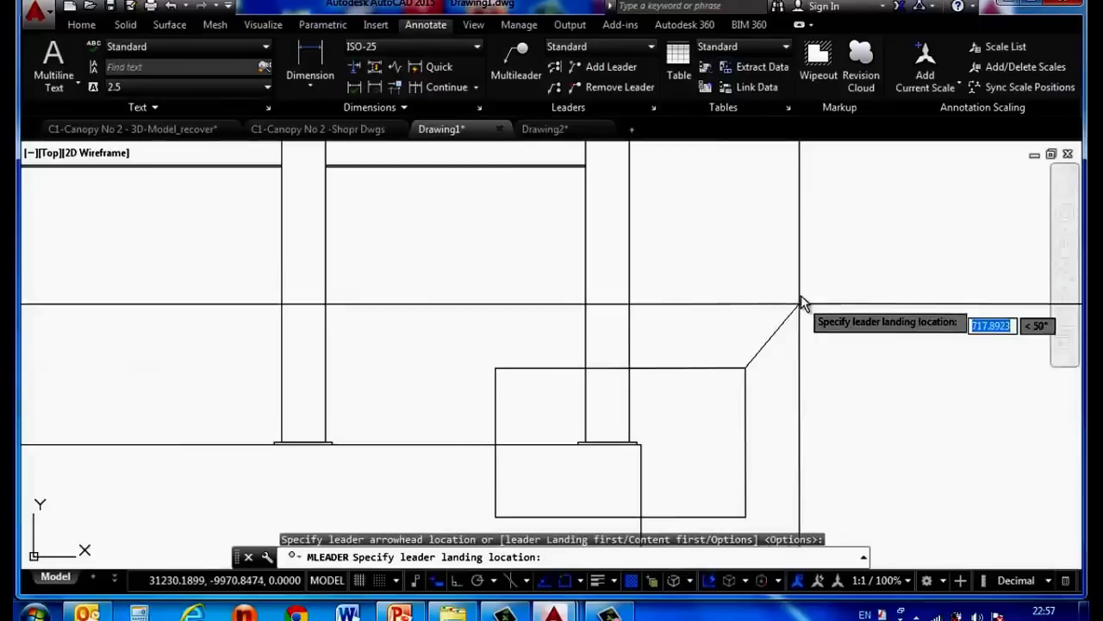
key("F8")
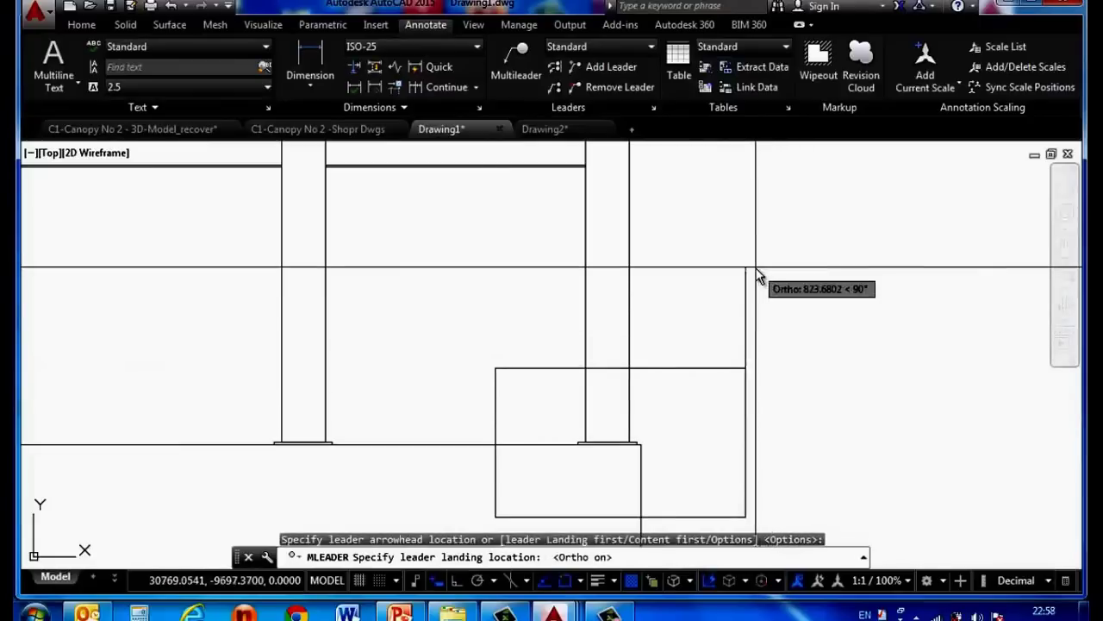
left_click(761, 275)
type("DETAIL")
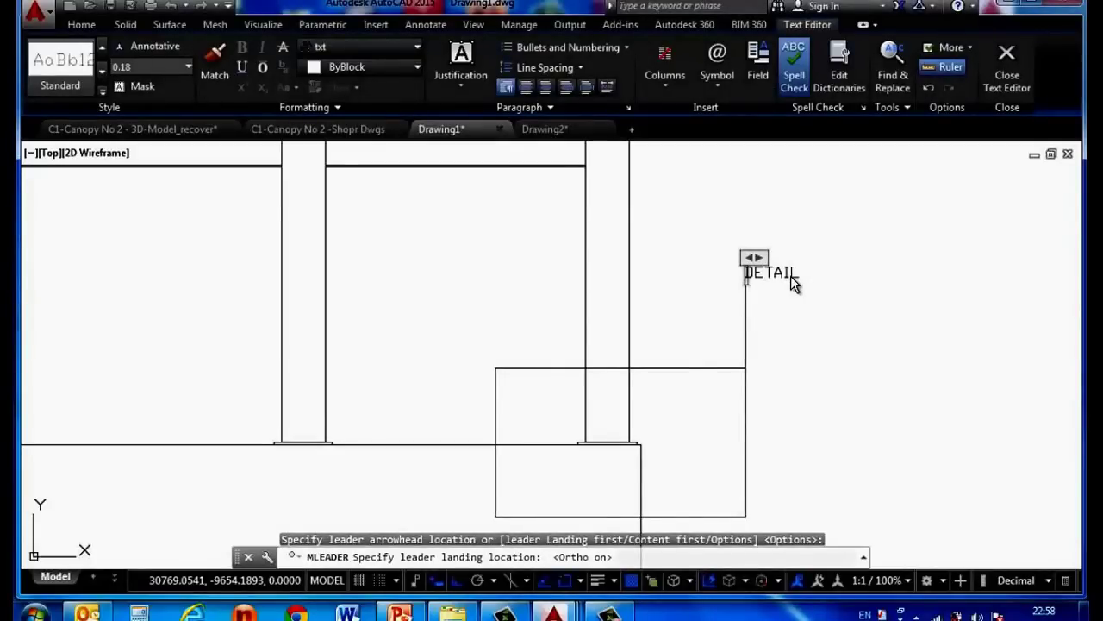
type("1")
left_click(776, 340)
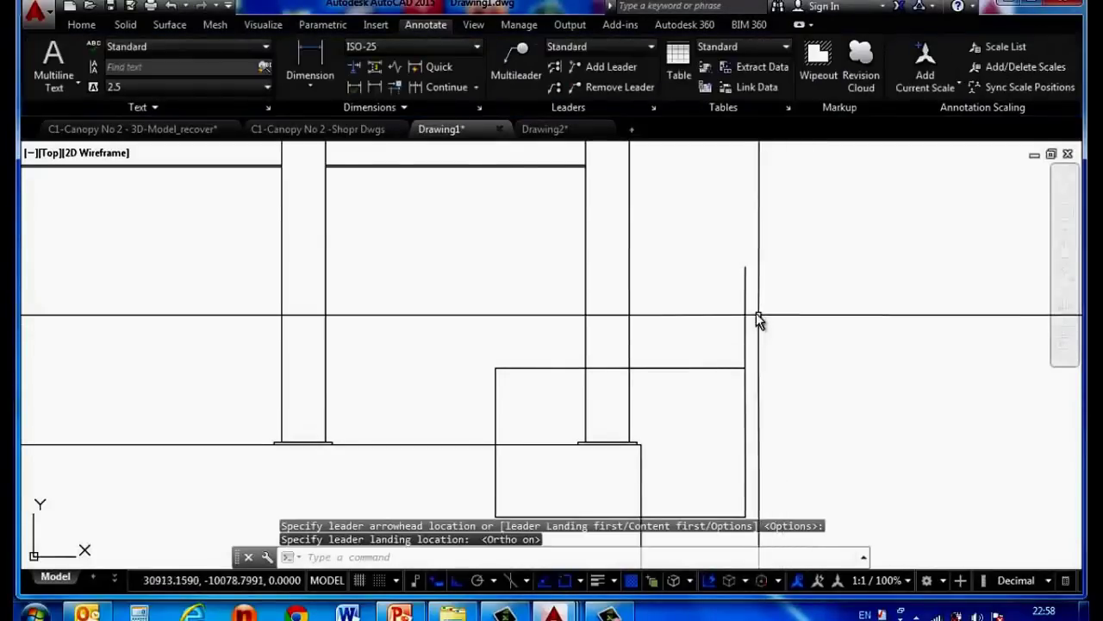
Set the DETAIL 1 leader's colour to Green in its Properties
left_click(747, 307)
right_click(769, 328)
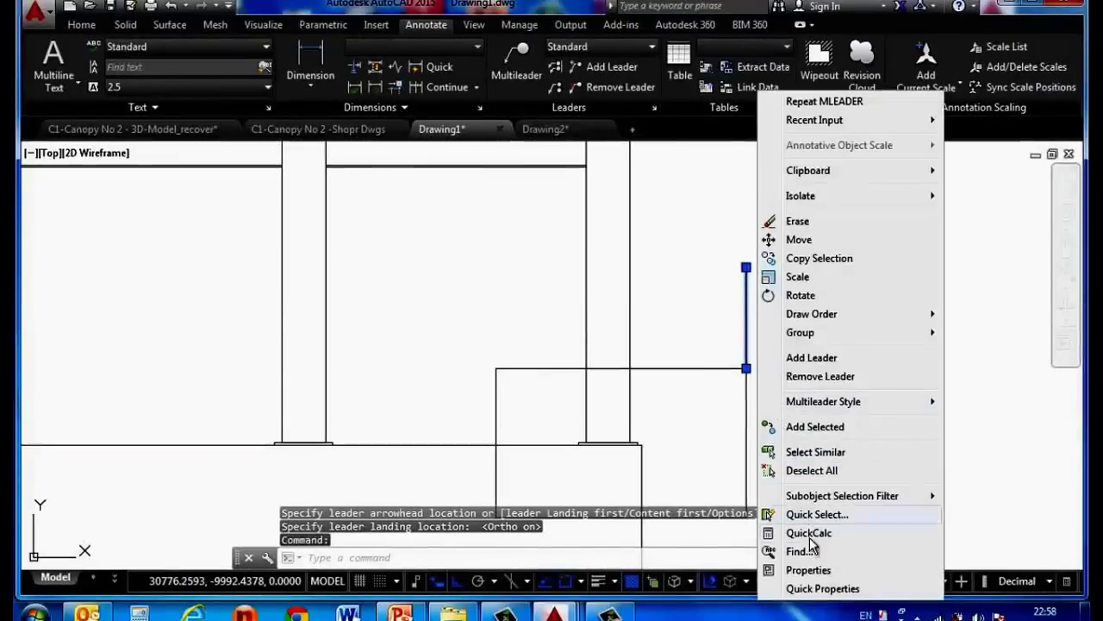
left_click(810, 571)
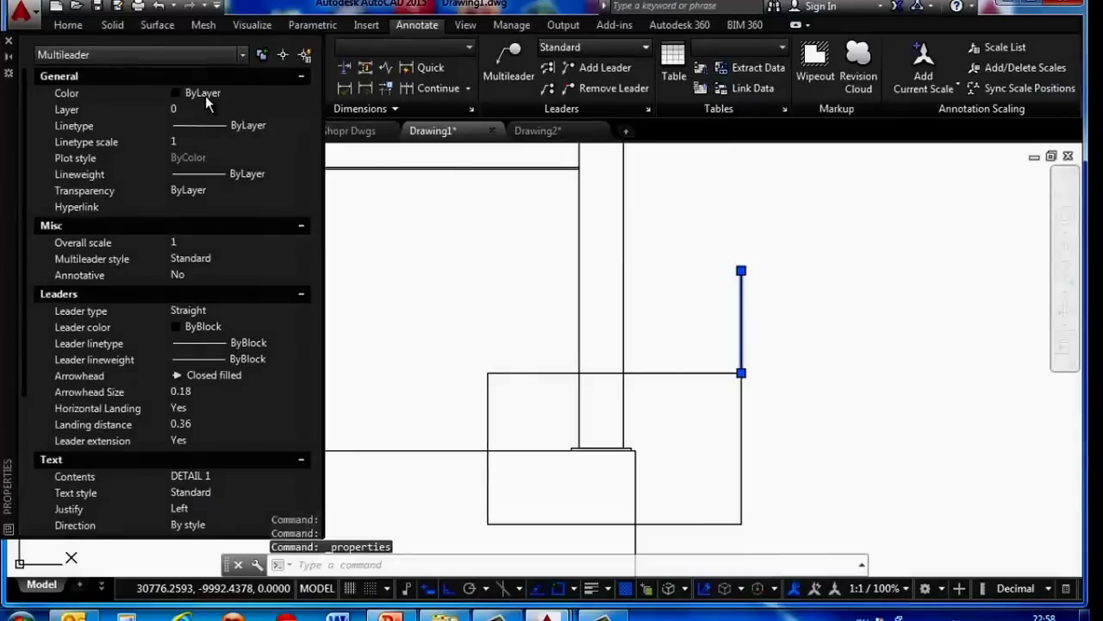
left_click(205, 95)
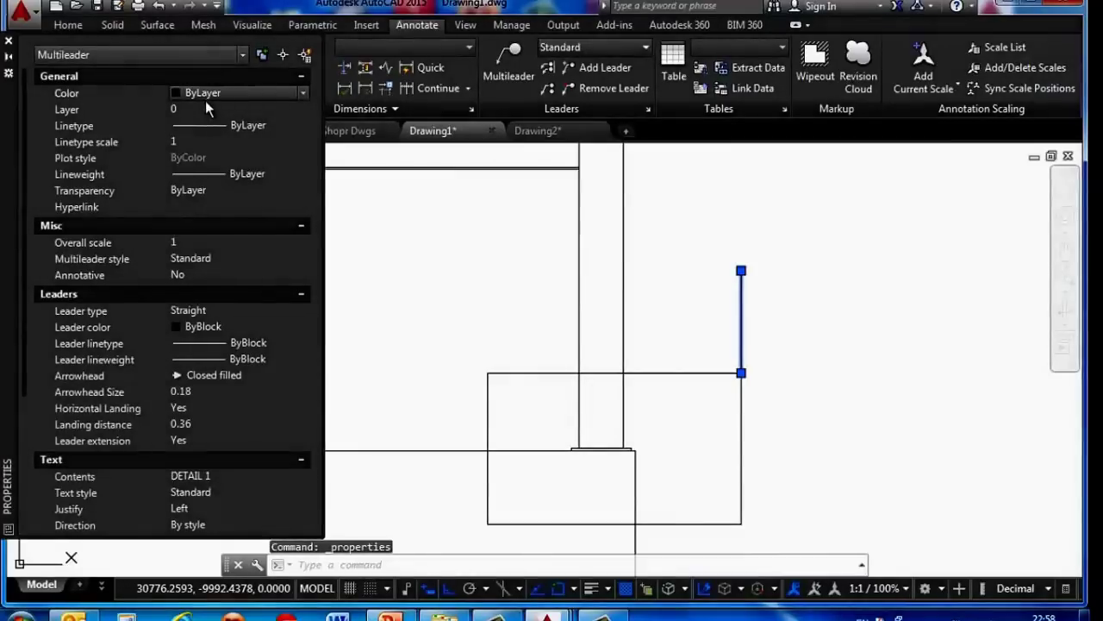
left_click(205, 96)
left_click(207, 170)
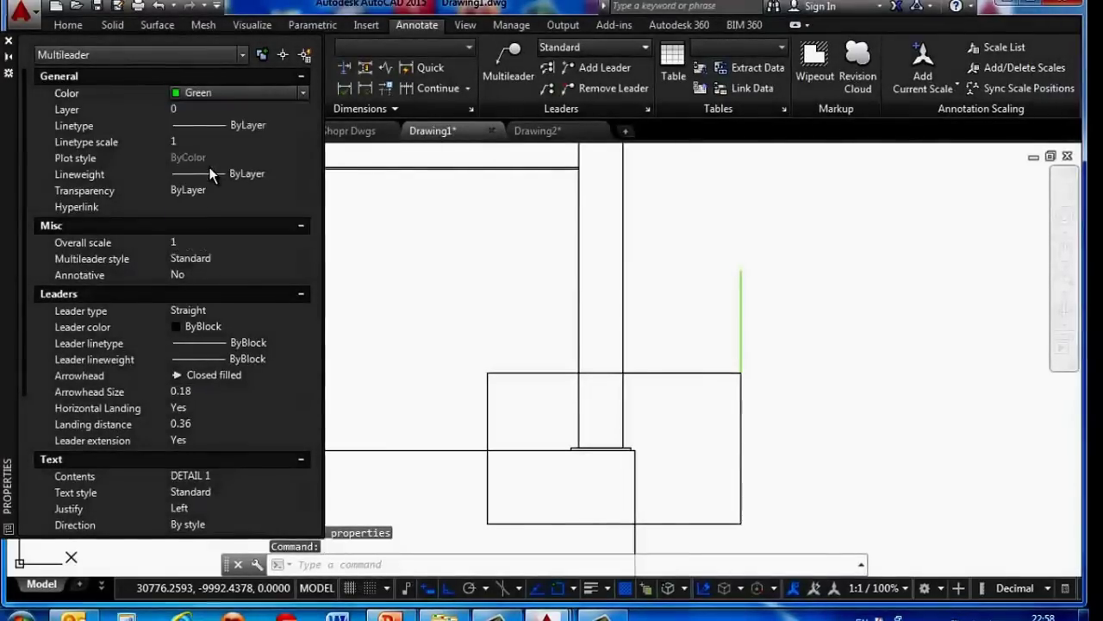
Set the leader's arrowhead size to 200 and text height to 250
left_click(217, 390)
type("200")
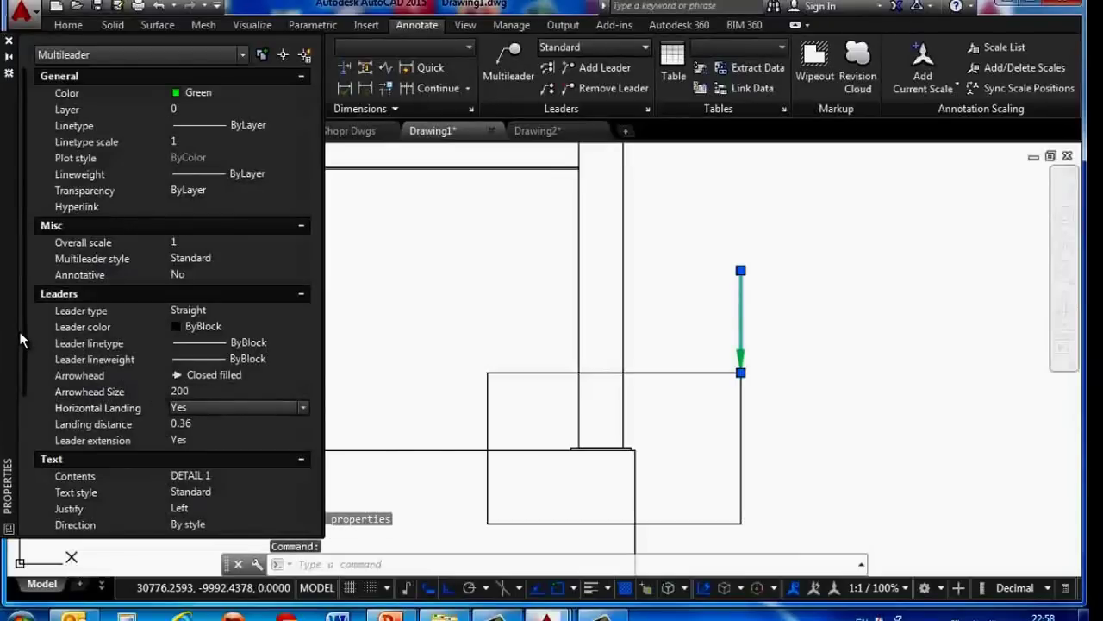
scroll(21, 336, "down", 1)
scroll(23, 414, "down", 1)
scroll(20, 426, "down", 1)
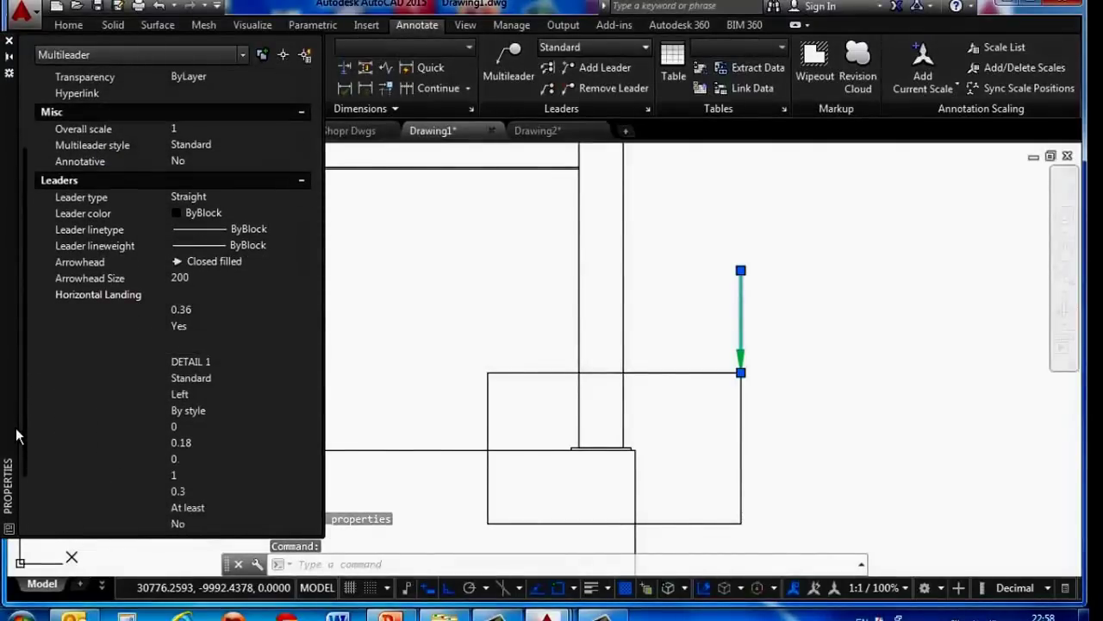
scroll(20, 425, "down", 1)
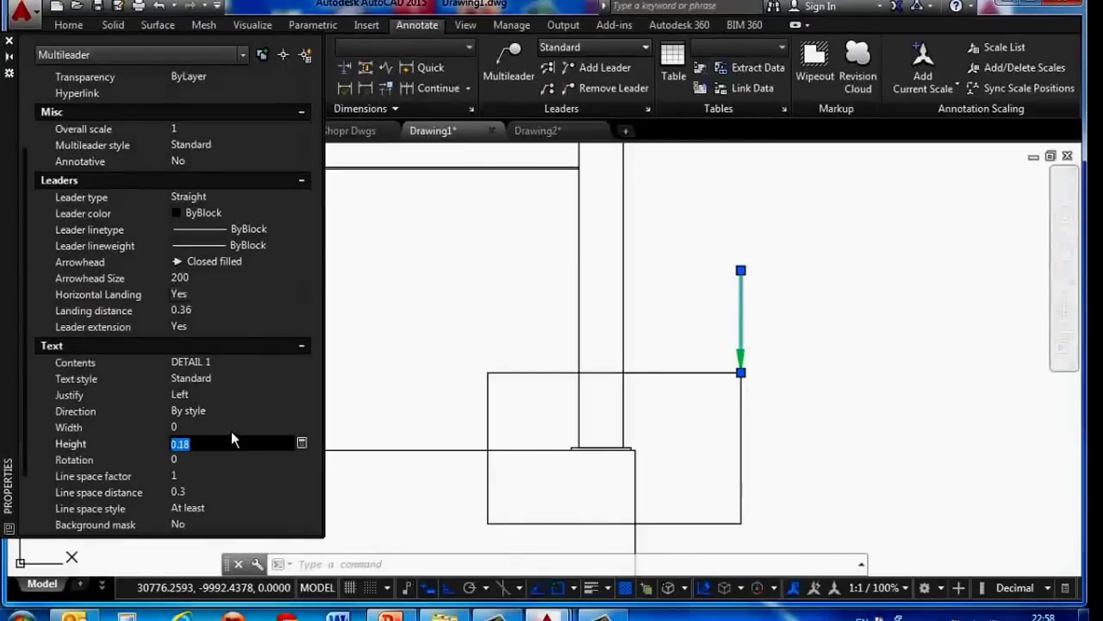
type("250")
key("Tab")
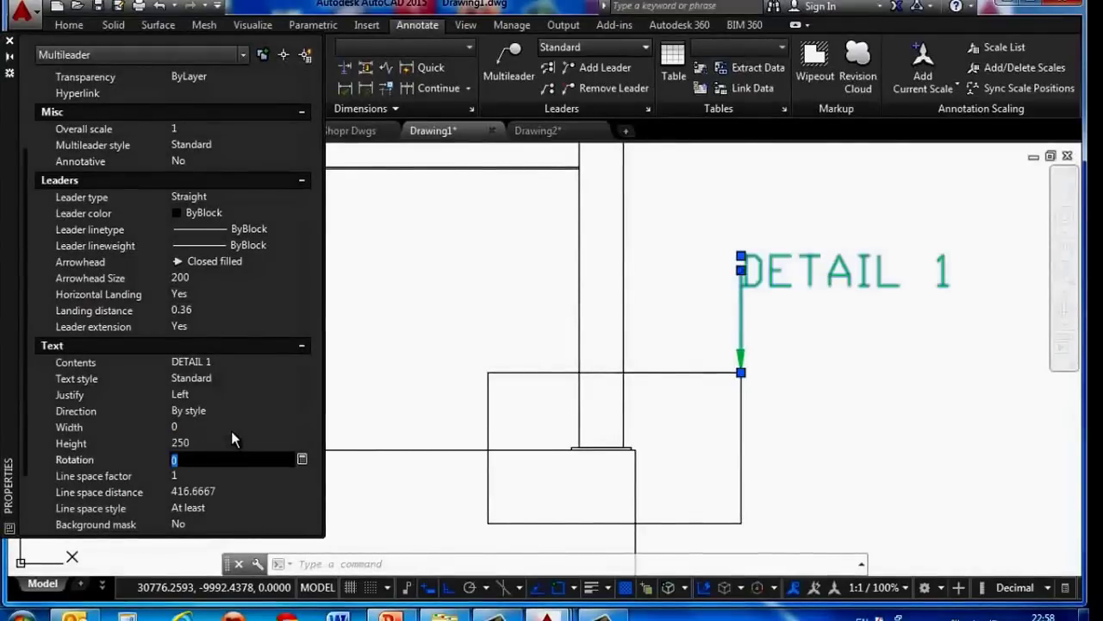
Move the DETAIL 1 text to the right so it sits beyond a horizontal landing
left_click(10, 45)
scroll(742, 345, "up", 3)
scroll(741, 259, "up", 2)
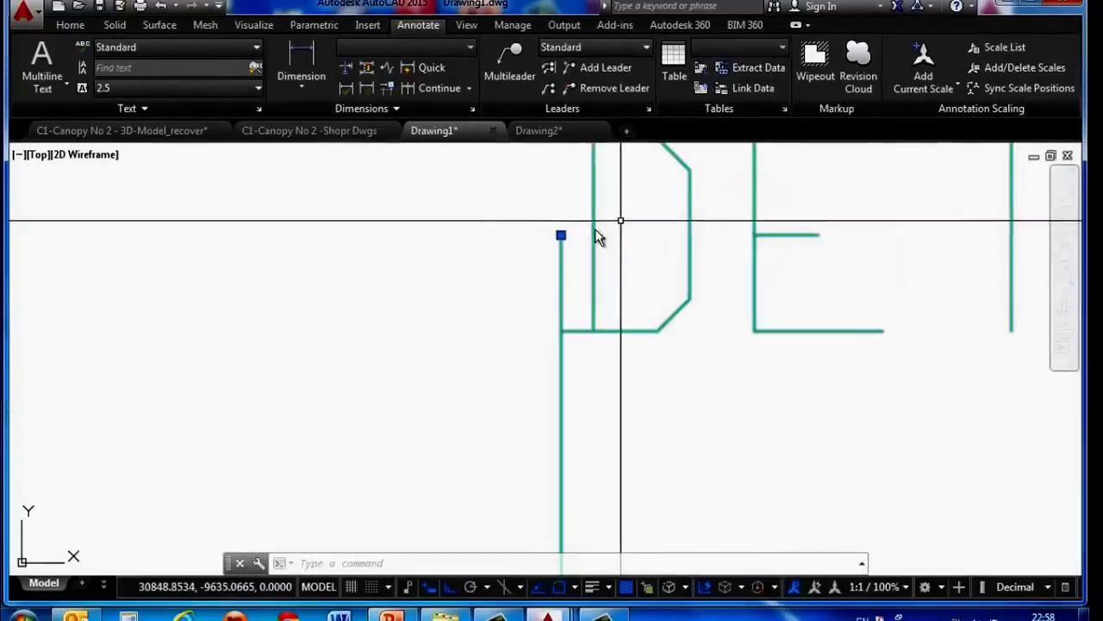
scroll(594, 229, "up", 1)
scroll(570, 241, "up", 1)
scroll(569, 246, "up", 1)
scroll(551, 244, "up", 2)
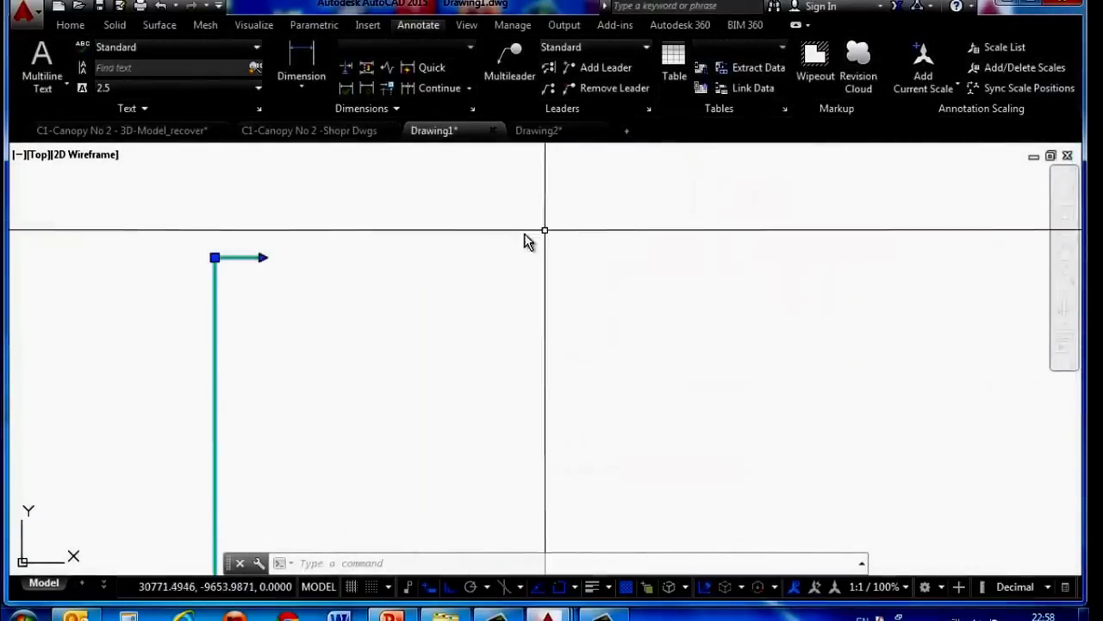
left_click(262, 257)
scroll(259, 257, "down", 3)
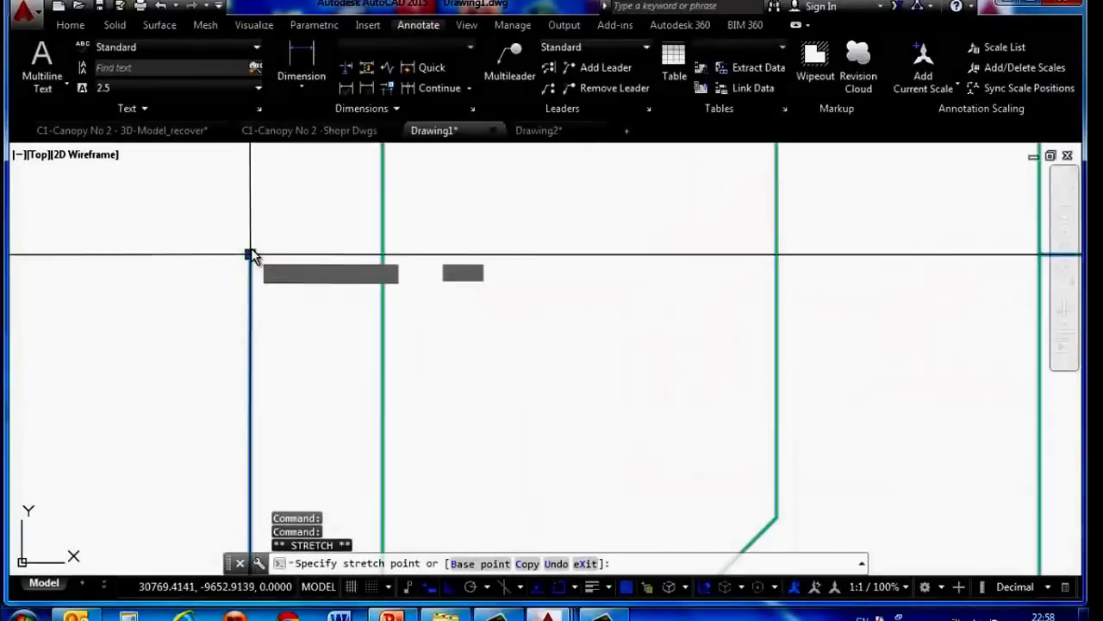
scroll(254, 246, "down", 2)
left_click(369, 297)
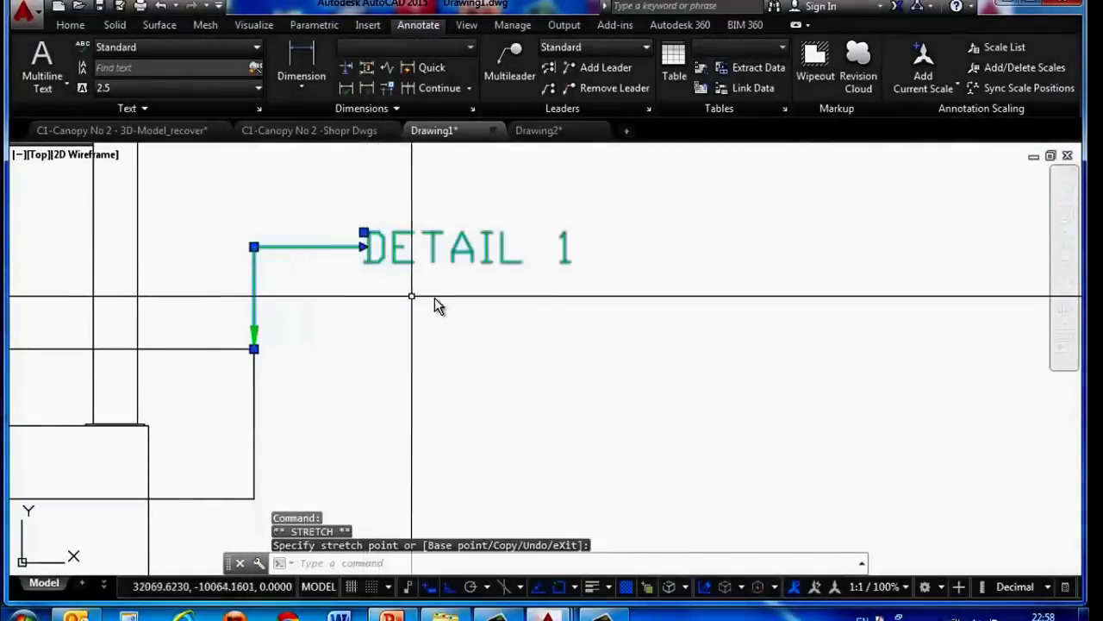
scroll(405, 306, "down", 2)
scroll(349, 337, "up", 2)
left_click(339, 350)
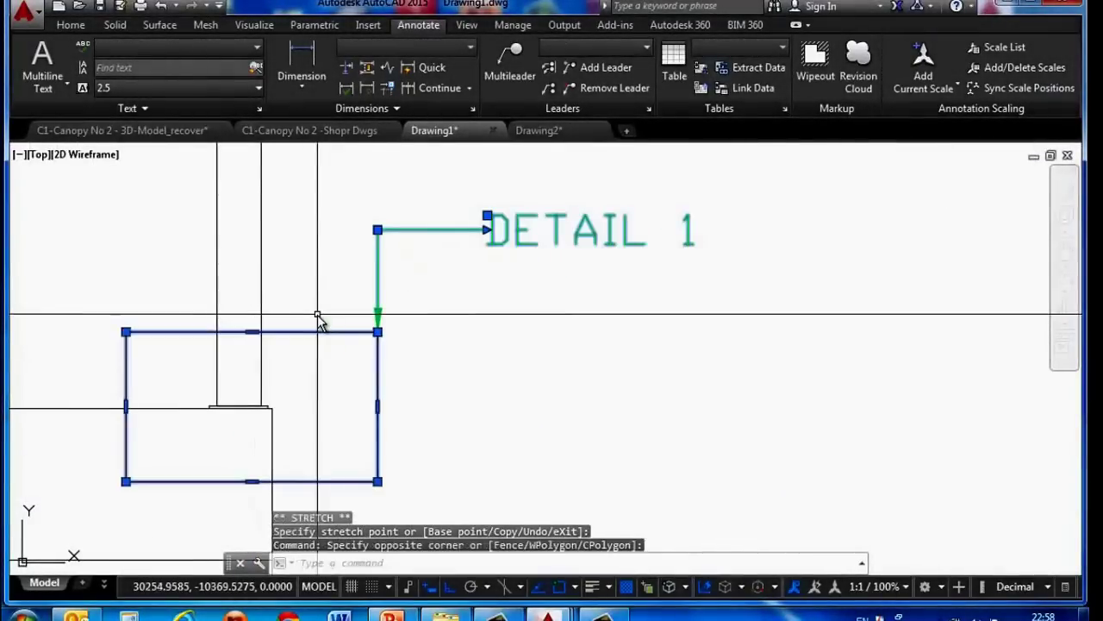
Make the detail rectangle Green through Quick Properties
key("Escape")
left_click(384, 384)
left_click(369, 374)
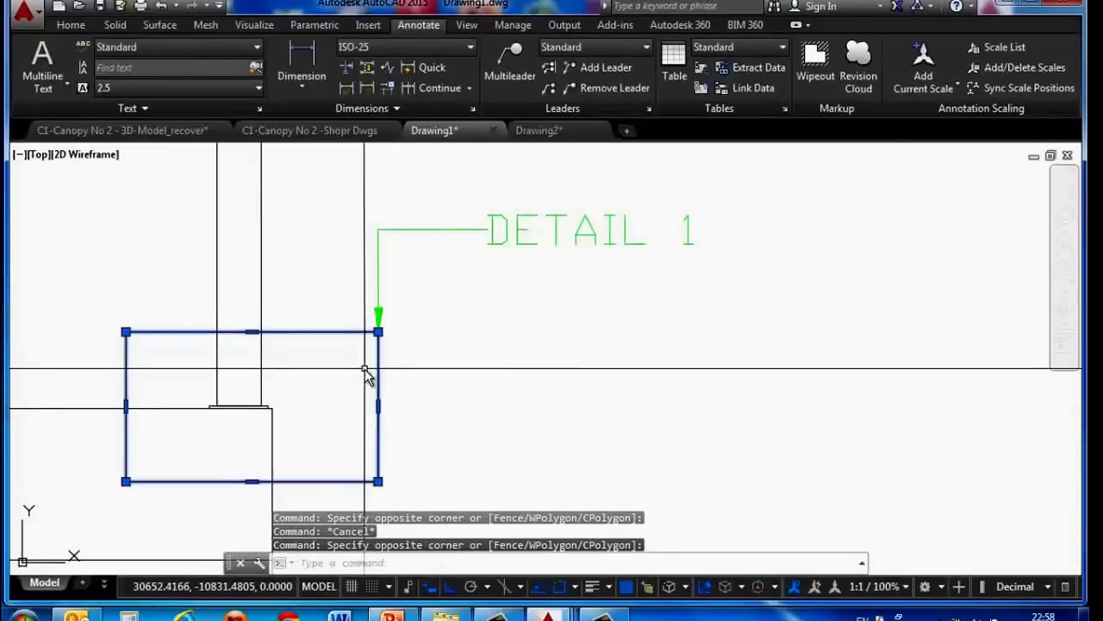
right_click(443, 377)
left_click(505, 594)
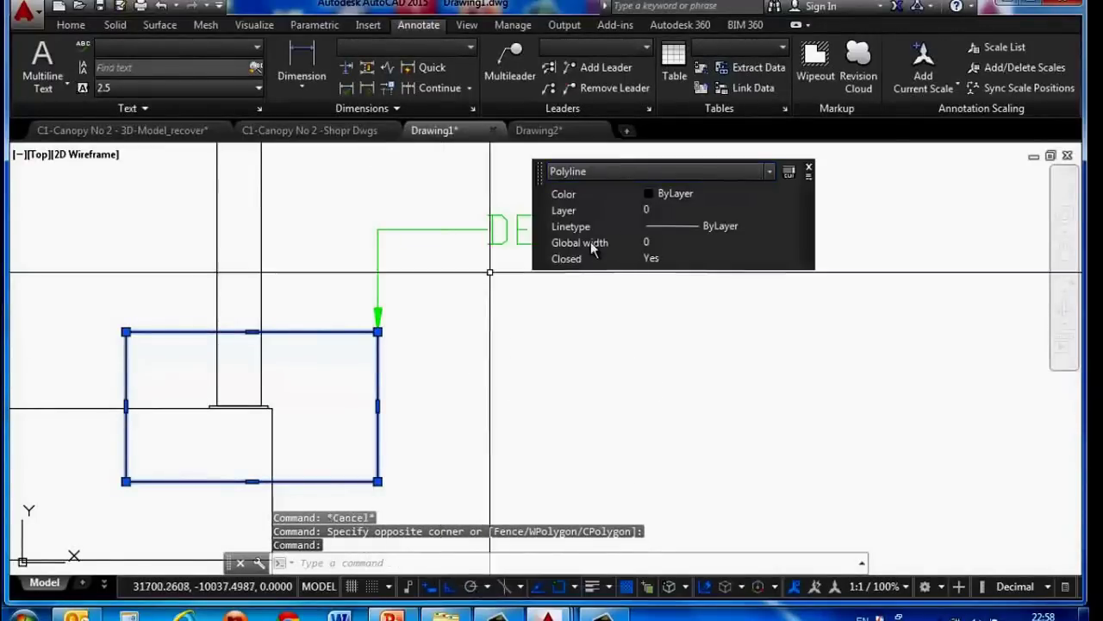
left_click(661, 197)
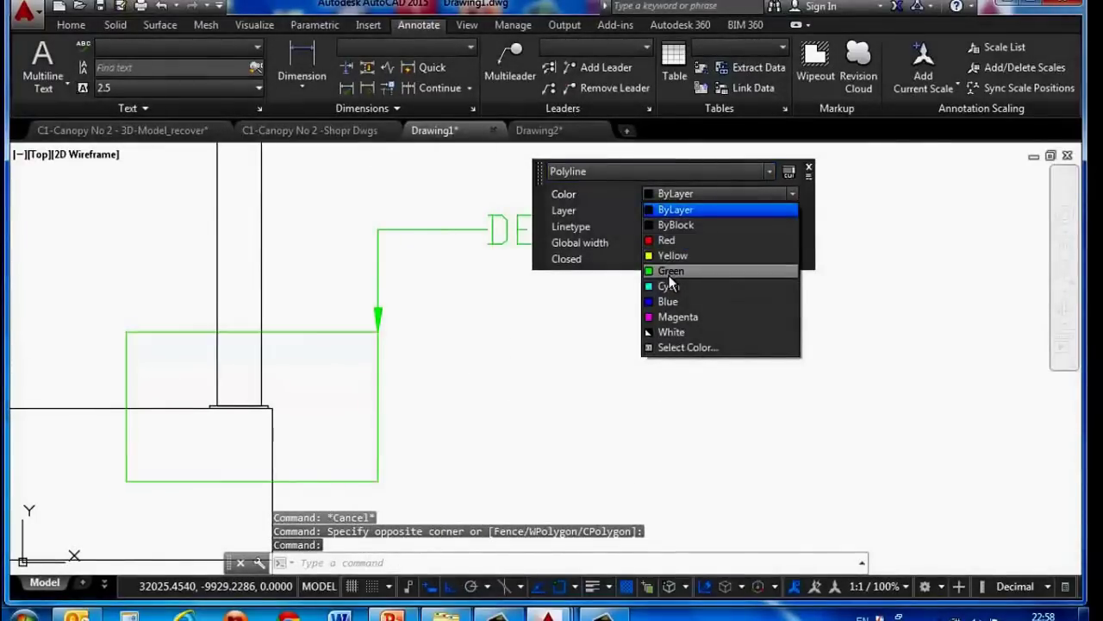
left_click(669, 267)
key("Escape")
Switch to the C1-Canopy 3D-Model drawing
scroll(365, 381, "down", 2)
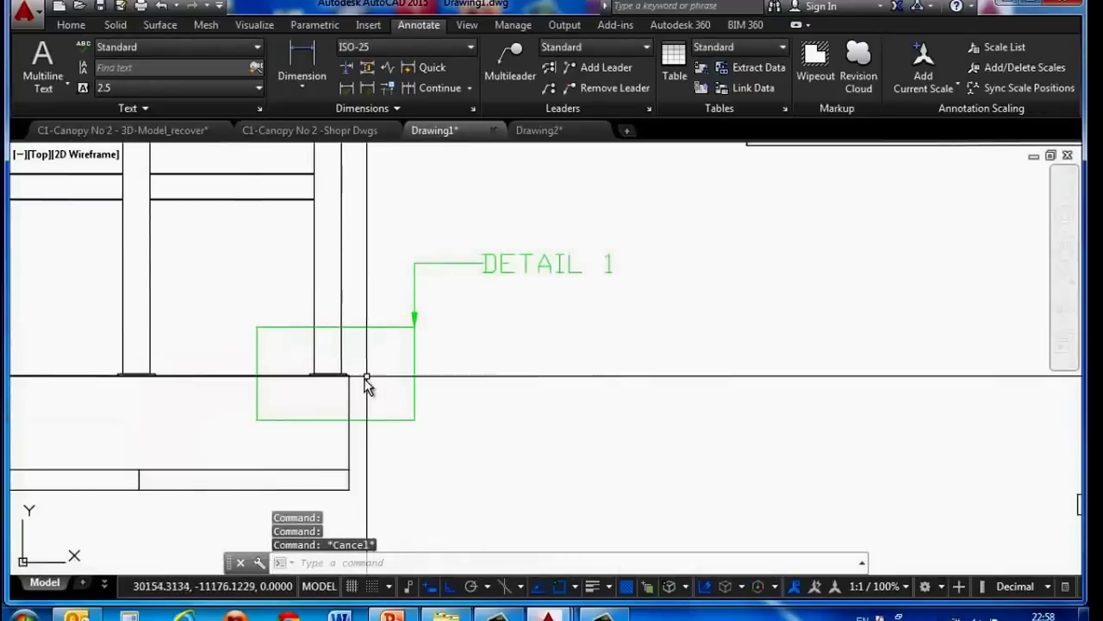
scroll(370, 381, "down", 2)
scroll(342, 417, "up", 2)
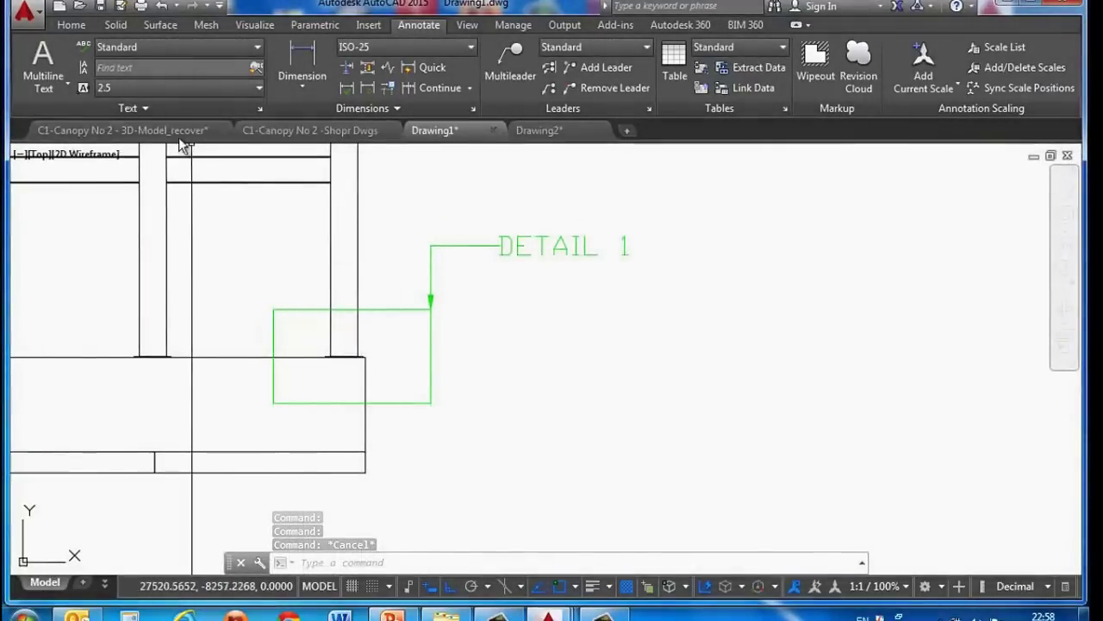
left_click(224, 164)
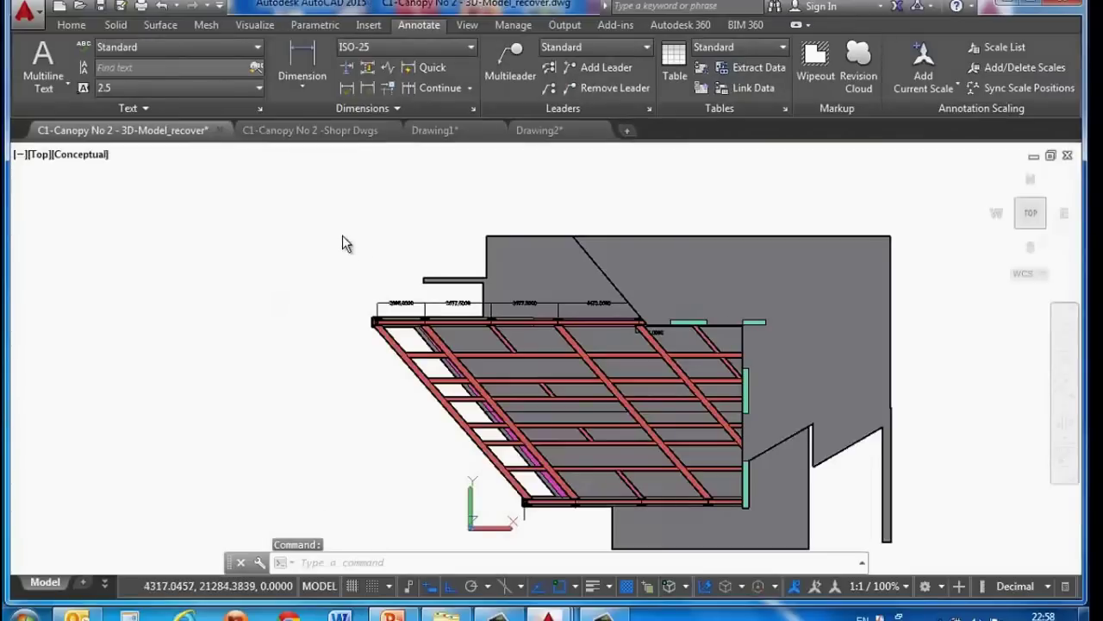
Orbit the canopy to an isometric view and copy the 11 base beam objects
left_click(1065, 421)
mouse_move(560, 423)
left_mouse_down()
mouse_move(756, 295)
mouse_move(755, 278)
left_mouse_up()
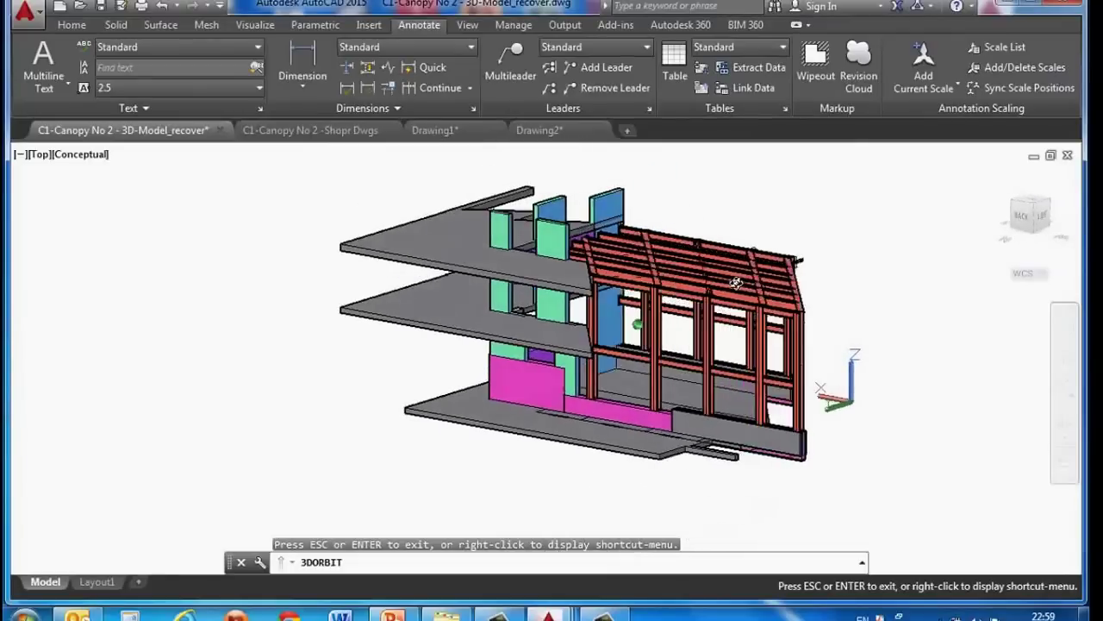
right_click(754, 274)
left_click(788, 284)
scroll(790, 483, "up", 4)
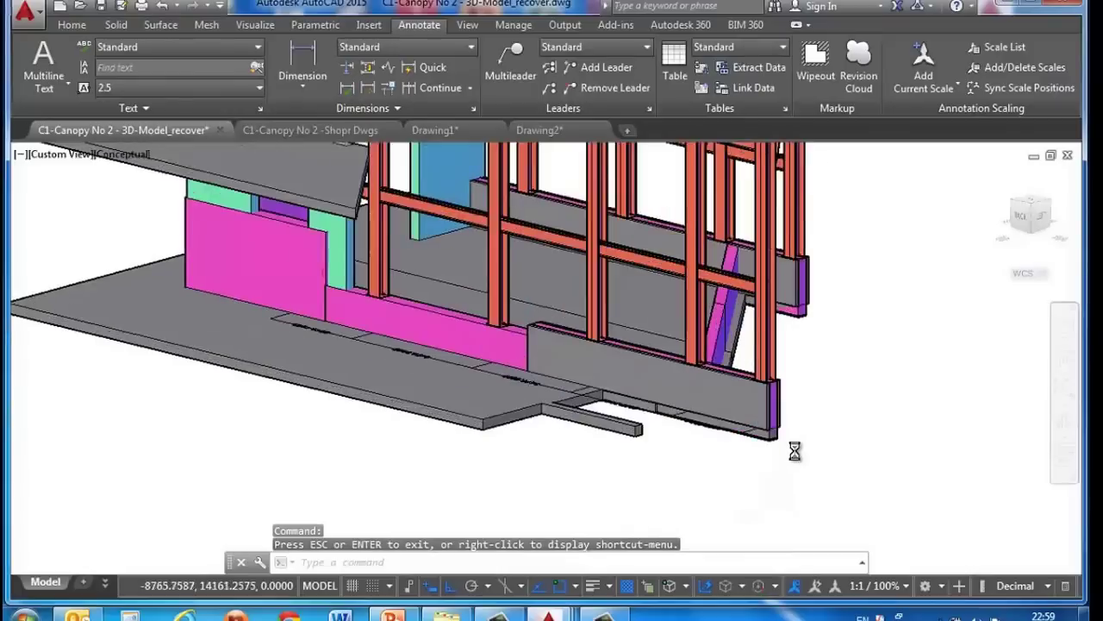
scroll(790, 388, "up", 2)
scroll(790, 369, "up", 2)
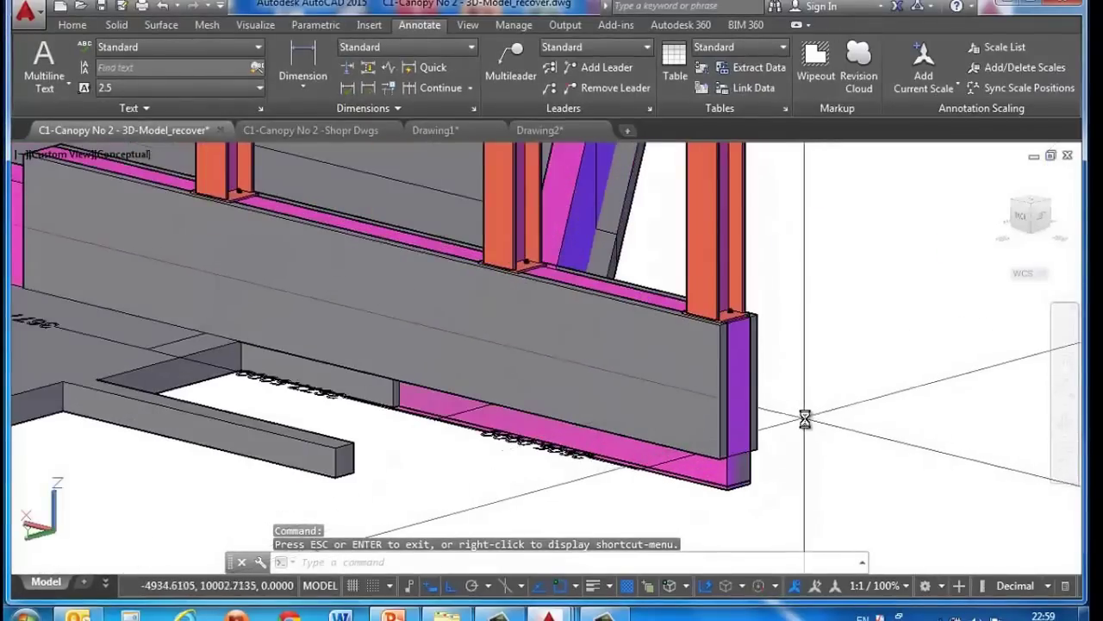
key("ctrl+c")
left_click(790, 405)
left_click(669, 268)
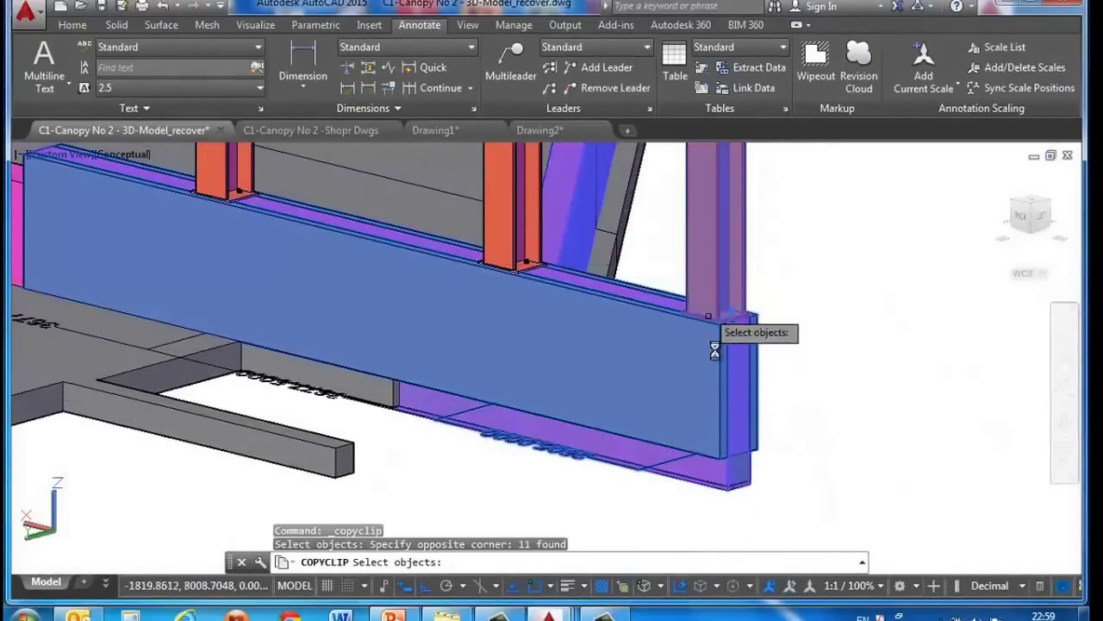
key("Return")
Switch to Drawing2, then cancel a first erase attempt
left_click(563, 131)
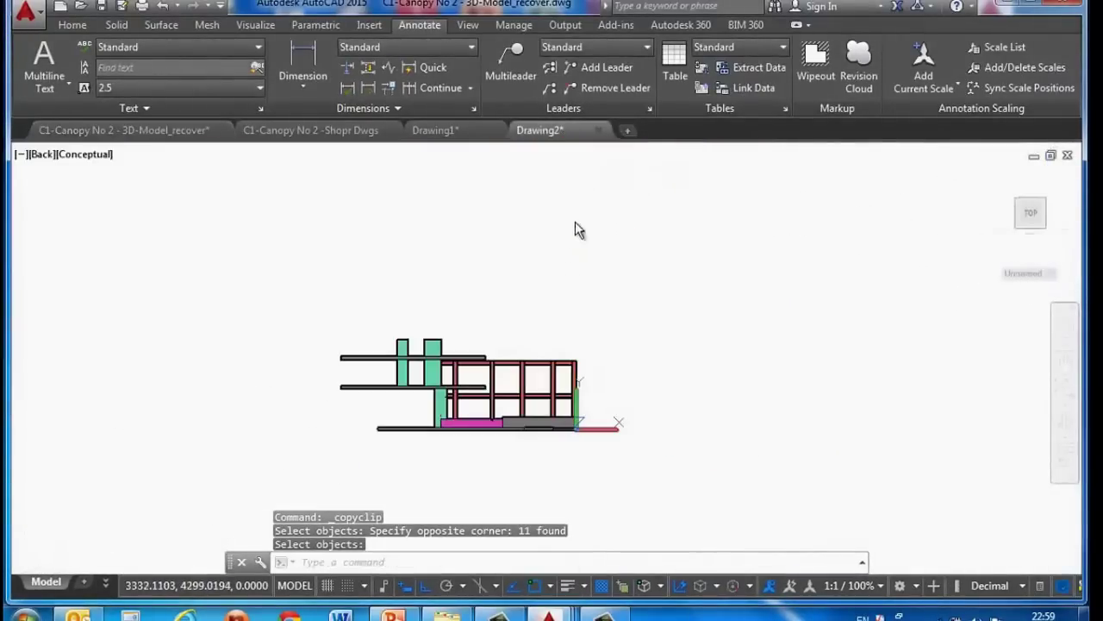
type("e")
key("Return")
left_click(647, 466)
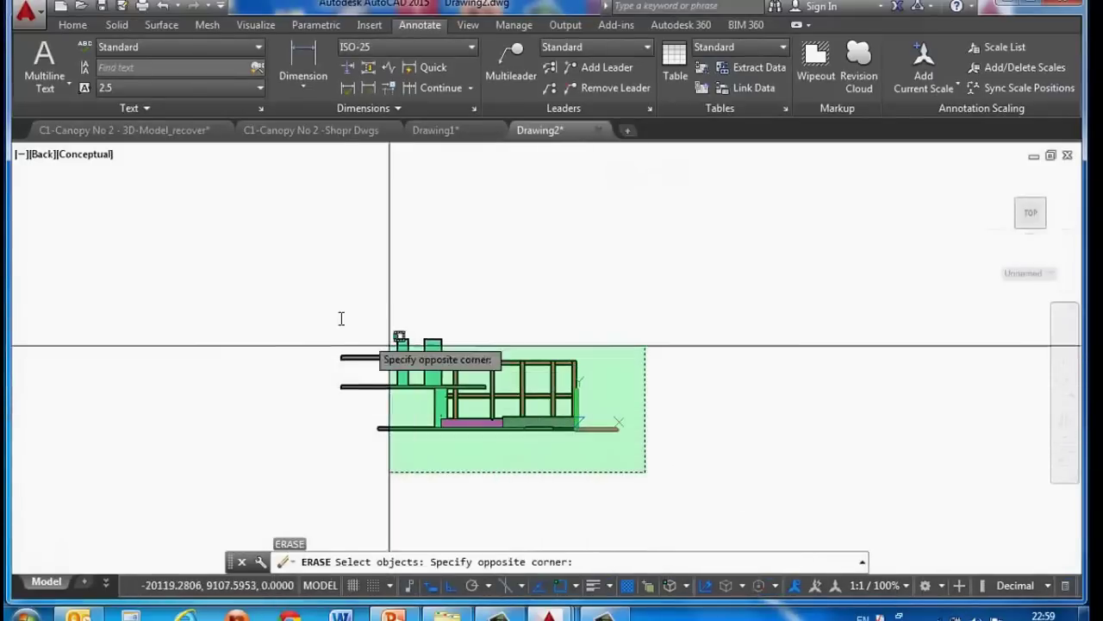
key("Escape")
key("Escape")
scroll(595, 413, "up", 3)
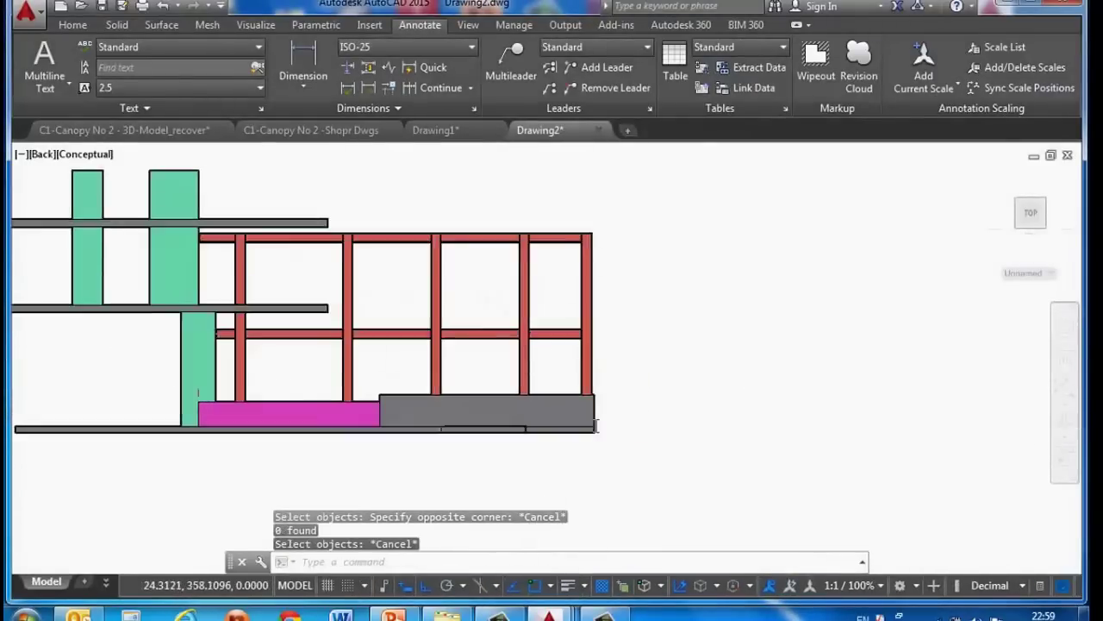
scroll(599, 409, "up", 2)
scroll(601, 406, "down", 2)
Orbit Drawing2's model into a wider oblique view of the whole frame
left_click(1065, 425)
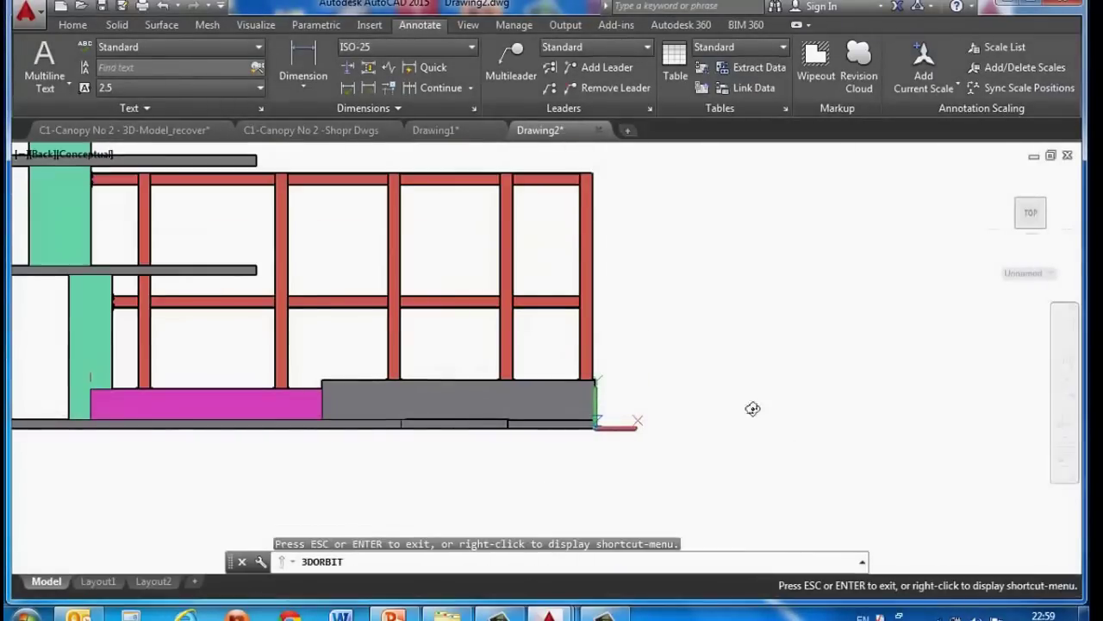
left_click_drag(750, 406, 532, 405)
right_click(534, 405)
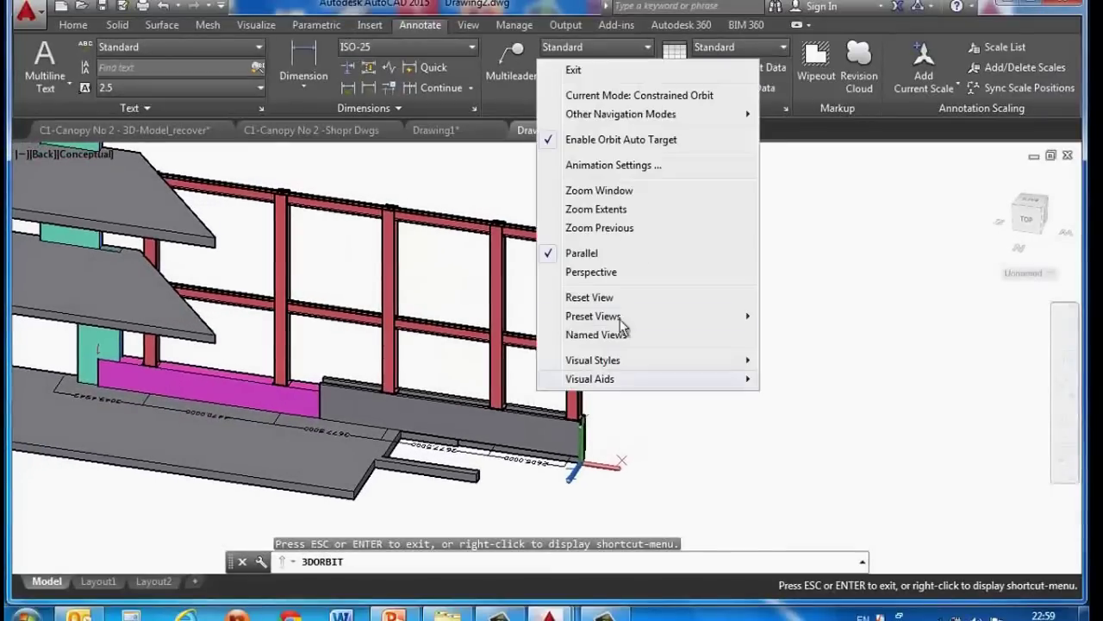
left_click(574, 70)
scroll(573, 371, "up", 2)
scroll(586, 466, "up", 2)
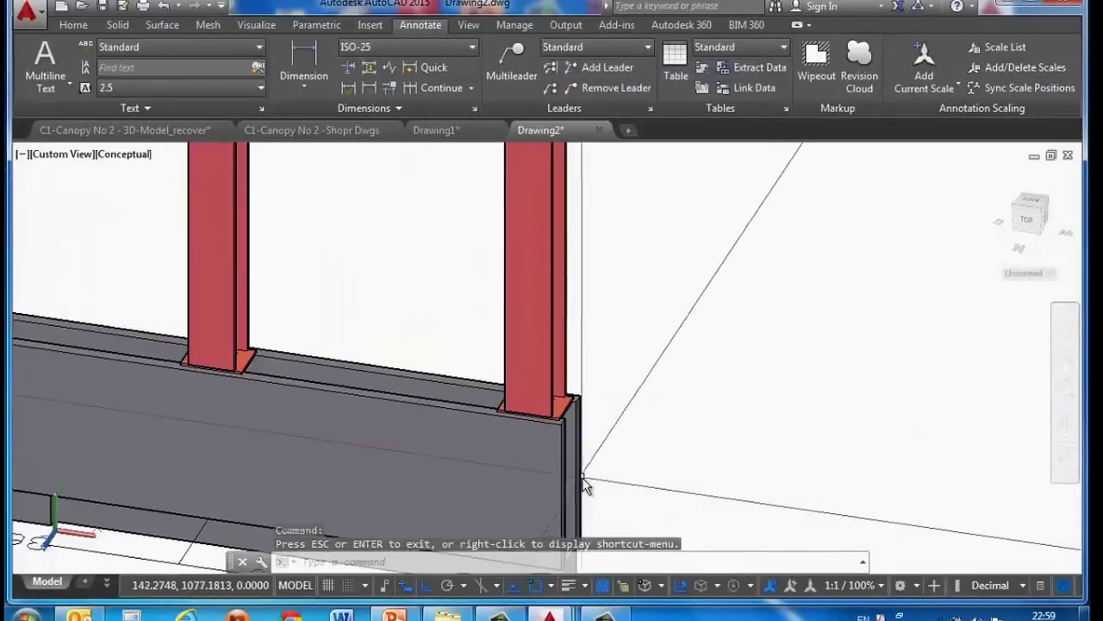
scroll(556, 314, "up", 1)
scroll(569, 324, "down", 5)
middle_click_drag(613, 344, 401, 310, "shift")
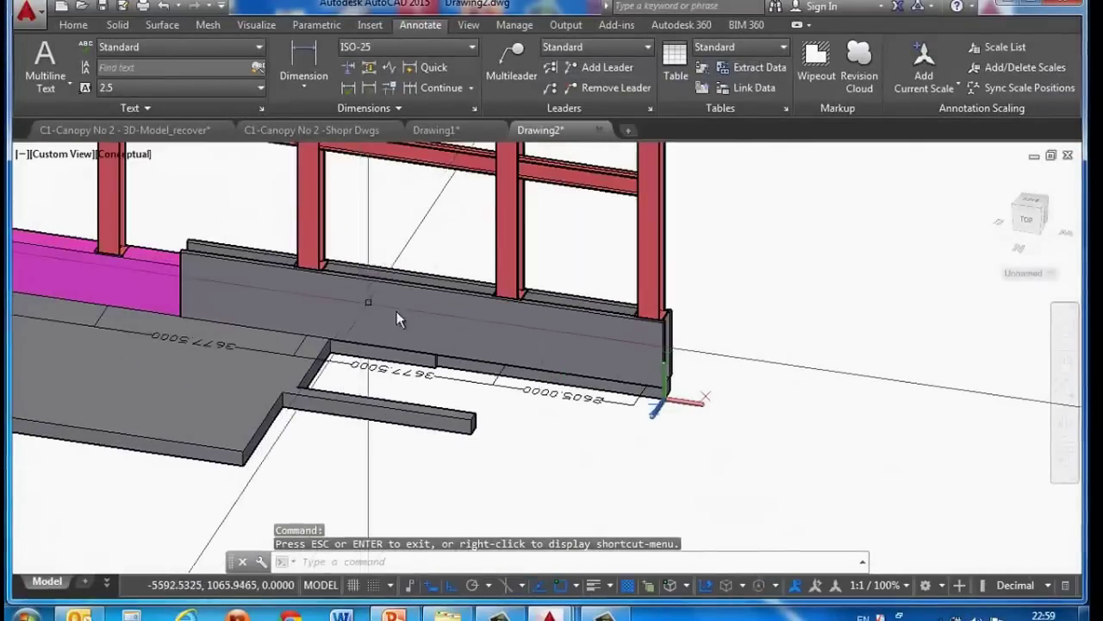
scroll(655, 396, "down", 3)
Erase the entire existing model in Drawing2
type("e")
key("Return")
left_click(664, 425)
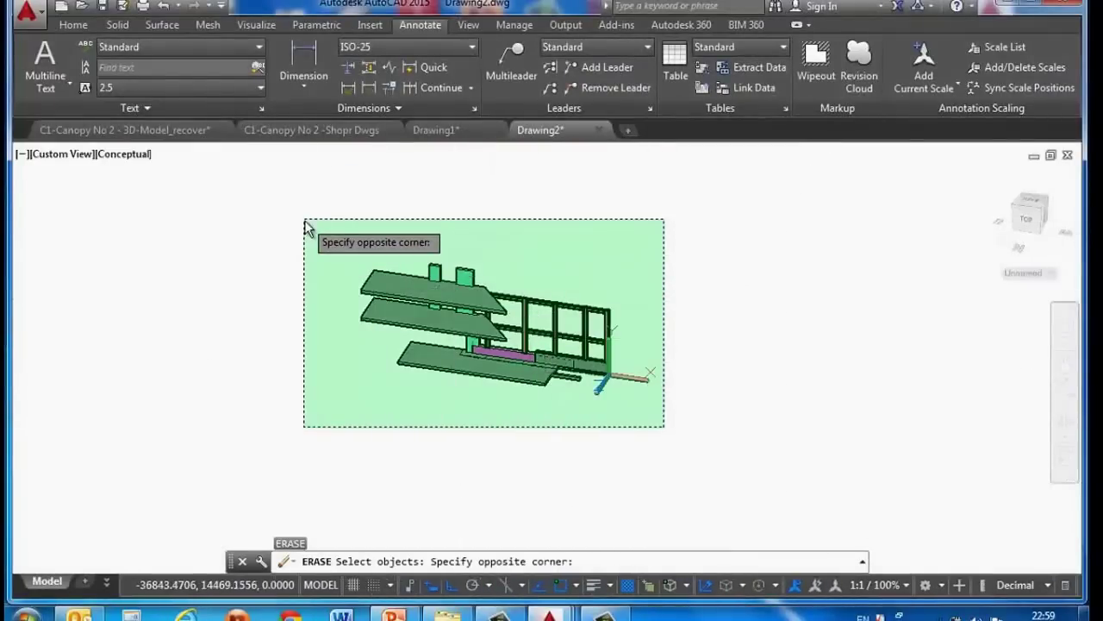
left_click(335, 256)
key("Return")
Reset the UCS to World and paste the copied frame at the origin
type("U")
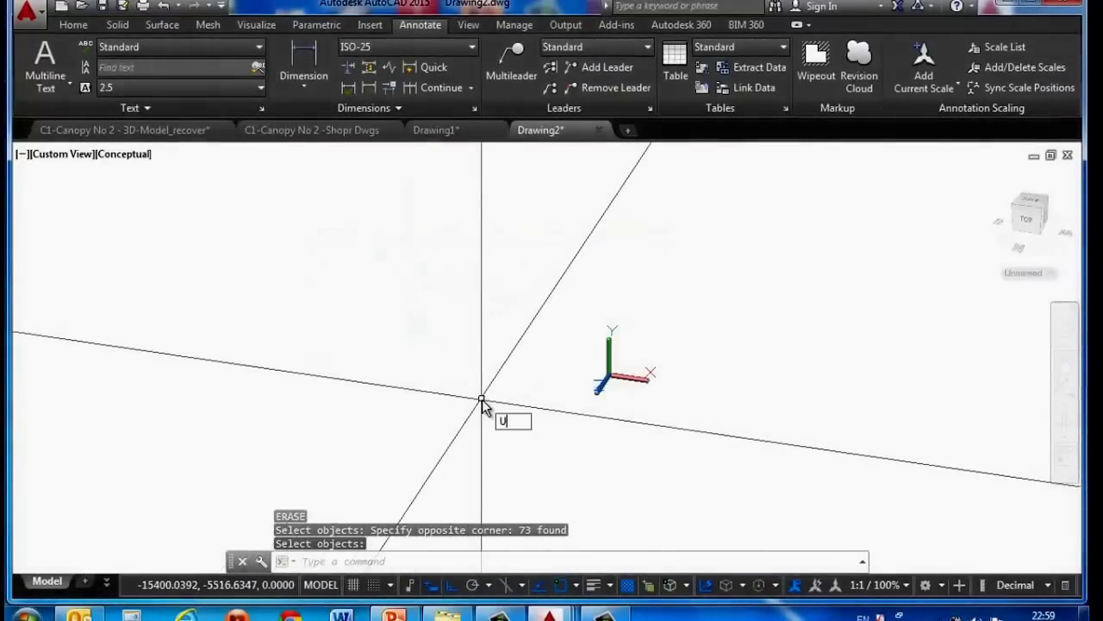
type("CS")
key("Return")
key("Return")
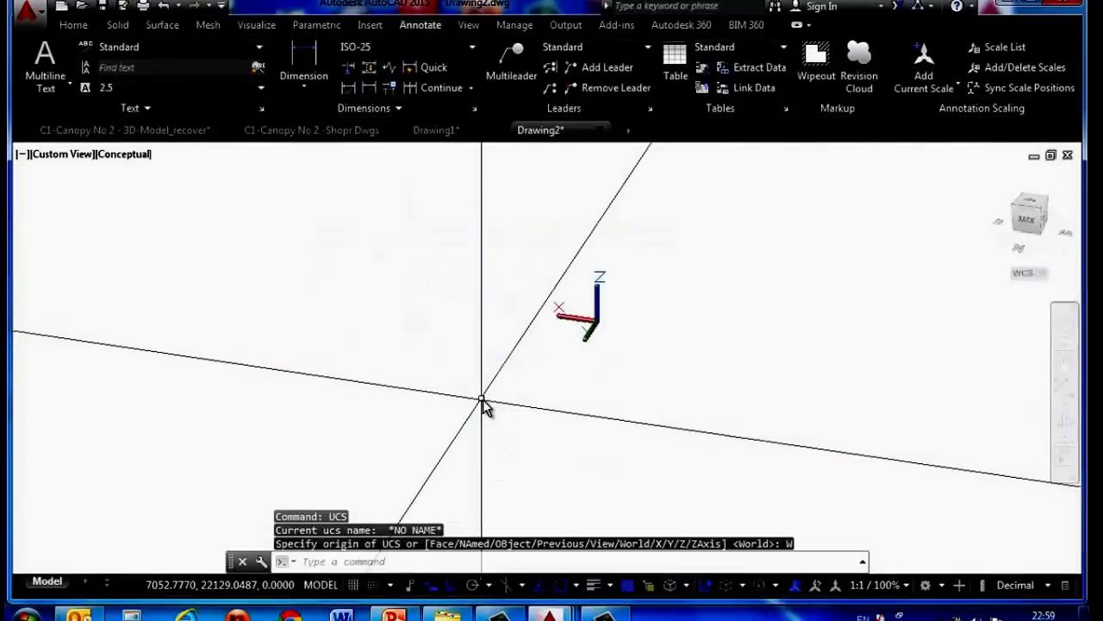
key("ctrl+v")
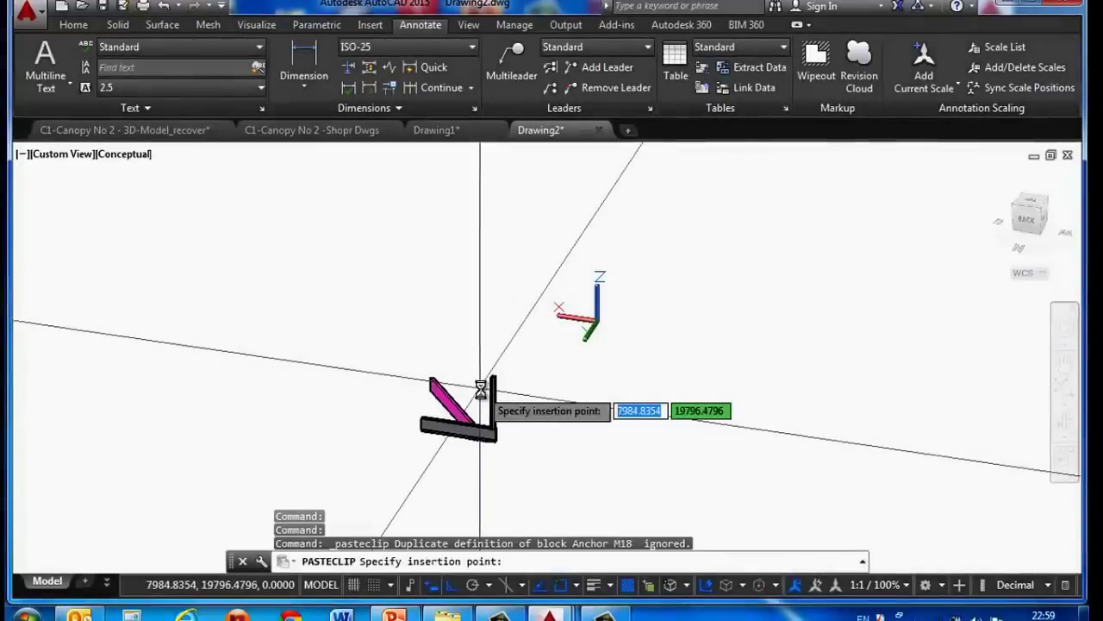
scroll(498, 392, "up", 3)
scroll(494, 438, "up", 3)
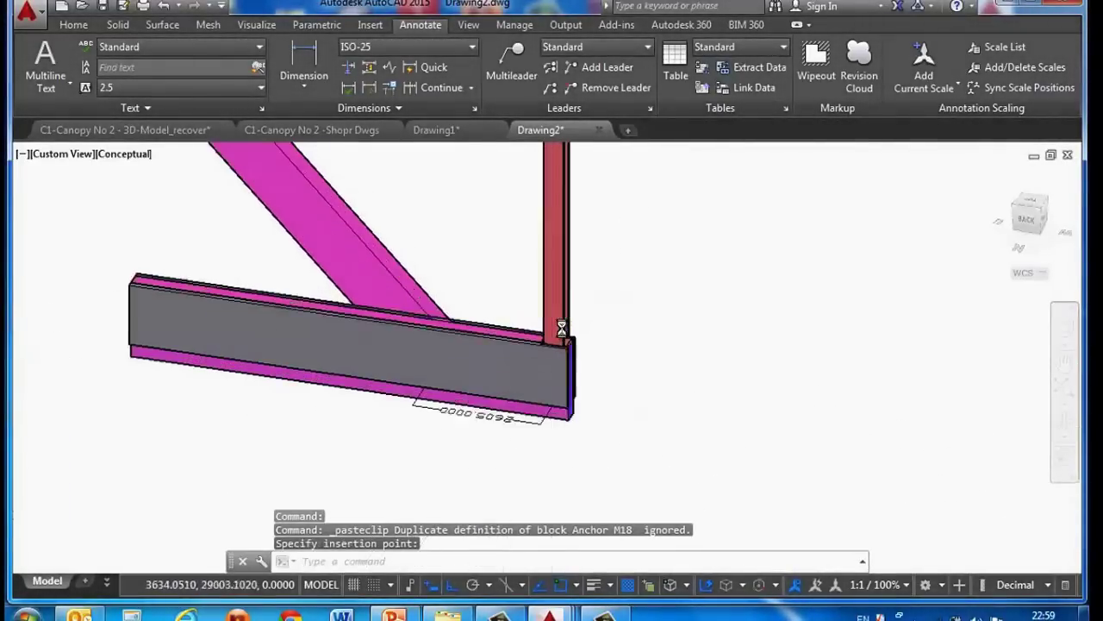
scroll(498, 448, "up", 3)
scroll(502, 465, "up", 2)
Delete the stray 2605 dimension
key("Delete")
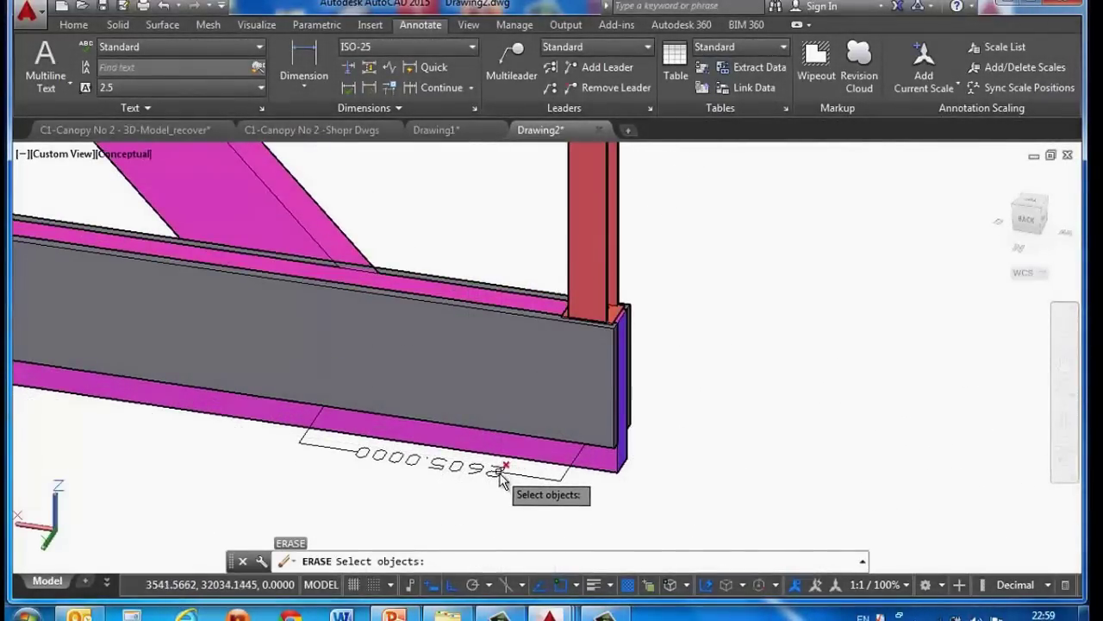
key("Return")
scroll(625, 466, "up", 2)
type("C")
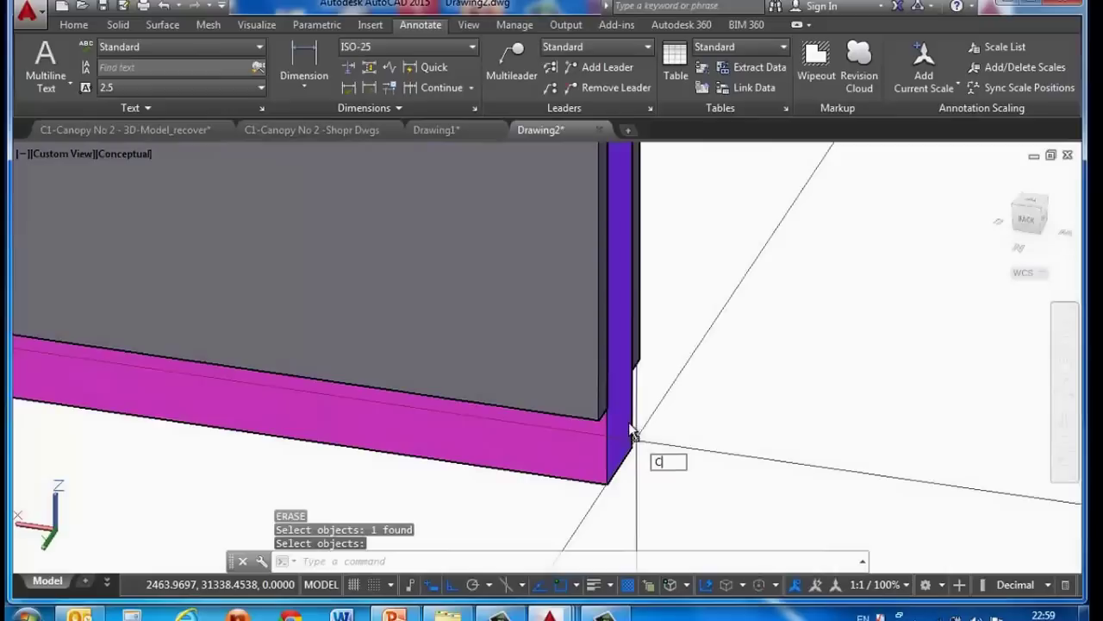
key("Return")
Draw a circle centred at the beam corner
left_click(634, 434)
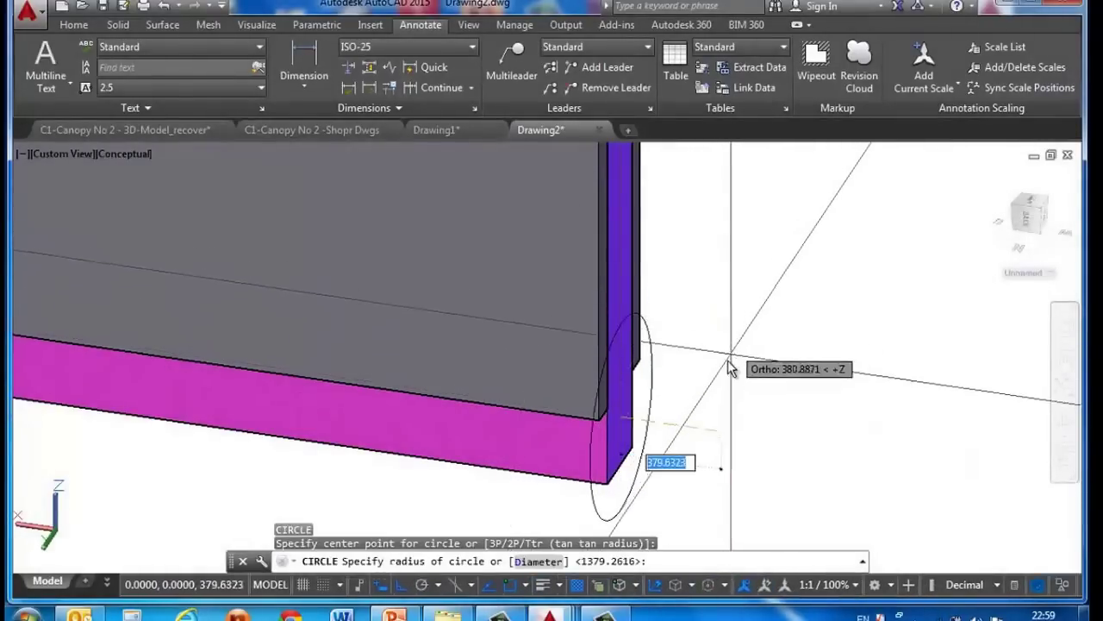
left_click(726, 364)
middle_click_drag(744, 402, 690, 452, "shift")
Move the circle up near the column top, then adjust its position
type("M")
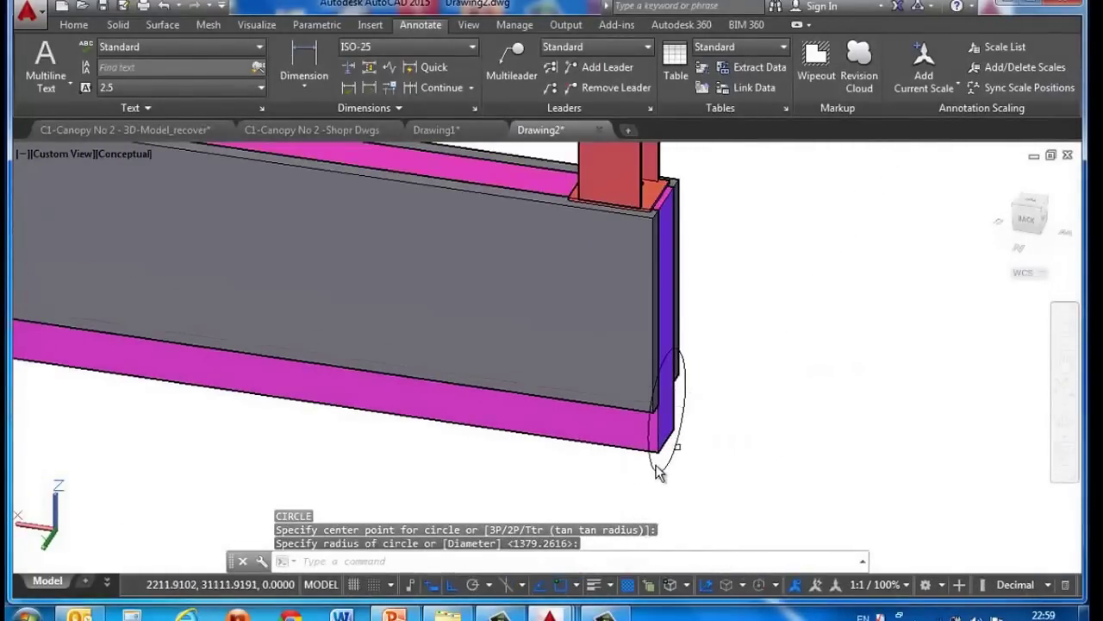
type("m")
key("Return")
left_click(655, 467)
key("Return")
left_click(657, 465)
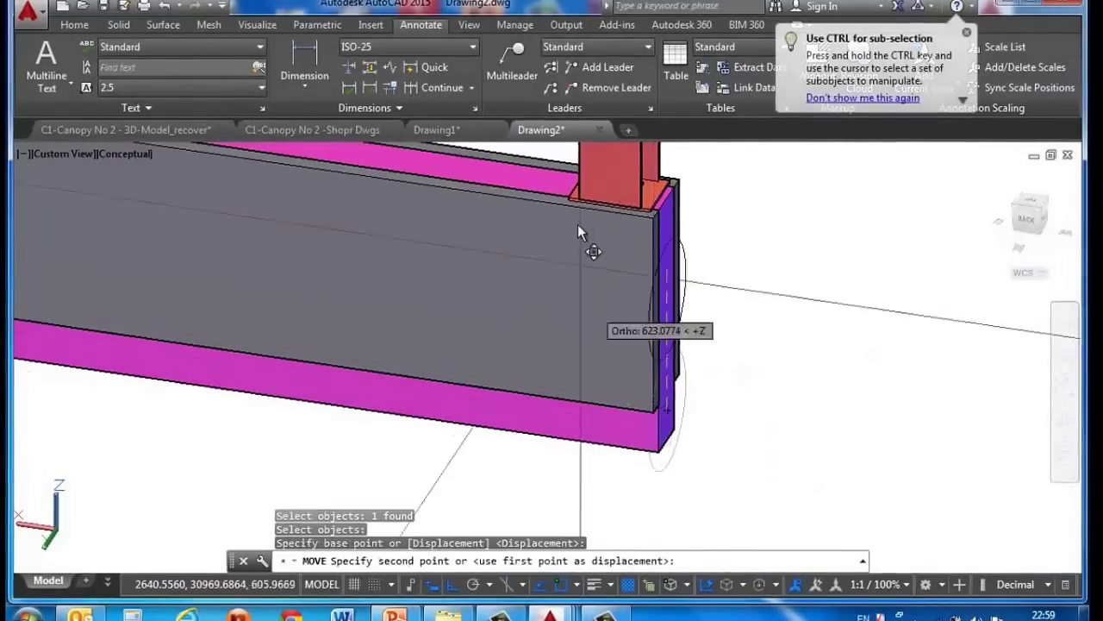
scroll(578, 224, "up", 1)
left_click(564, 173)
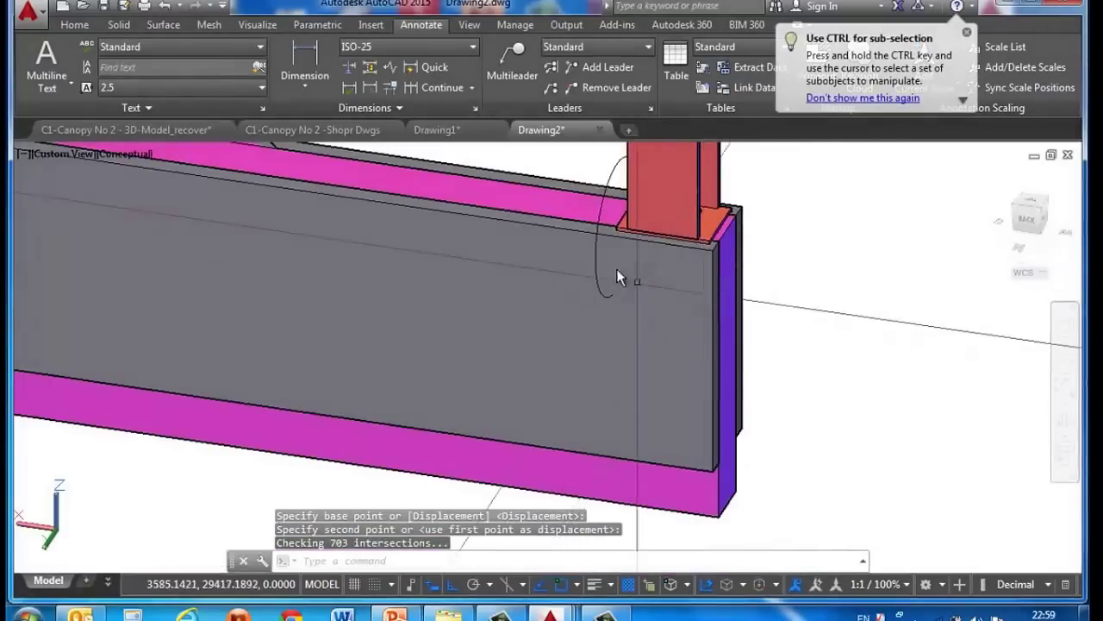
type("M")
key("Return")
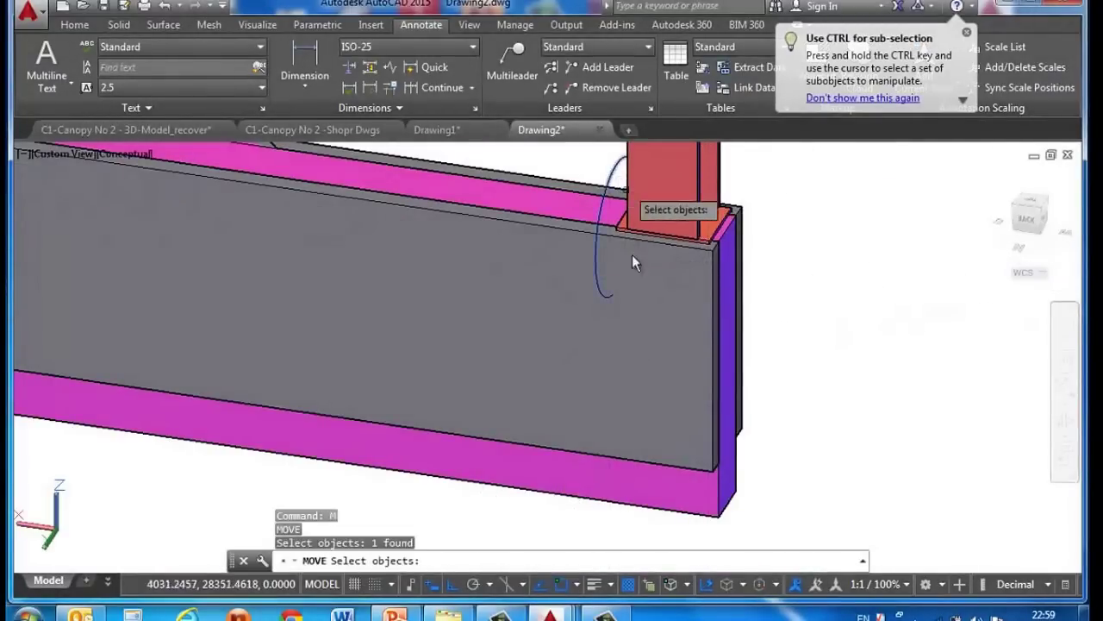
key("Return")
left_click(836, 303)
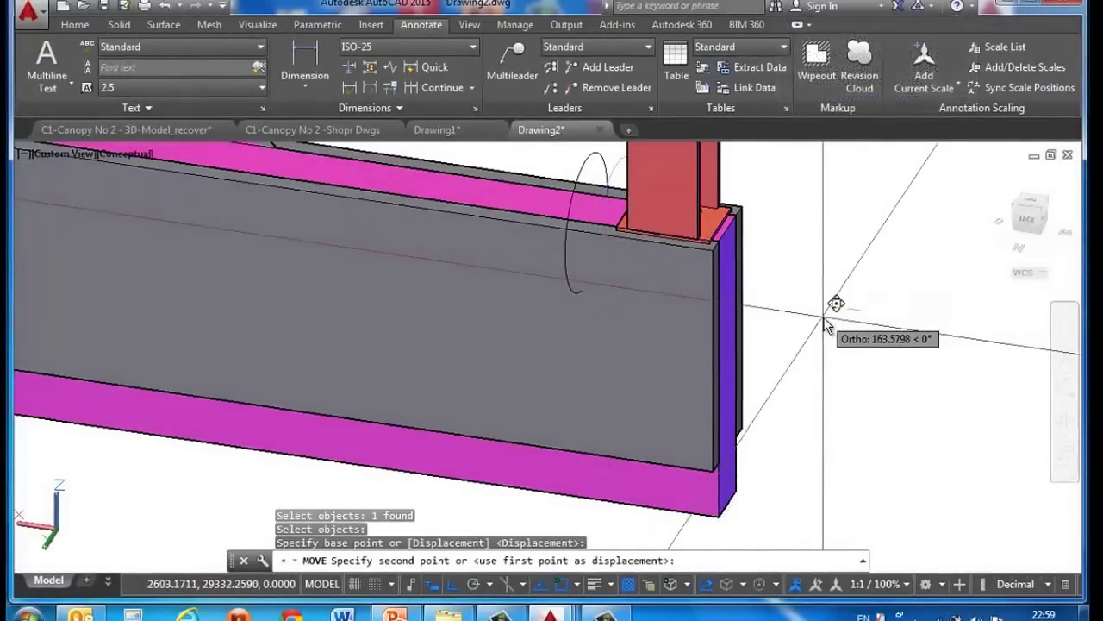
left_click(799, 315)
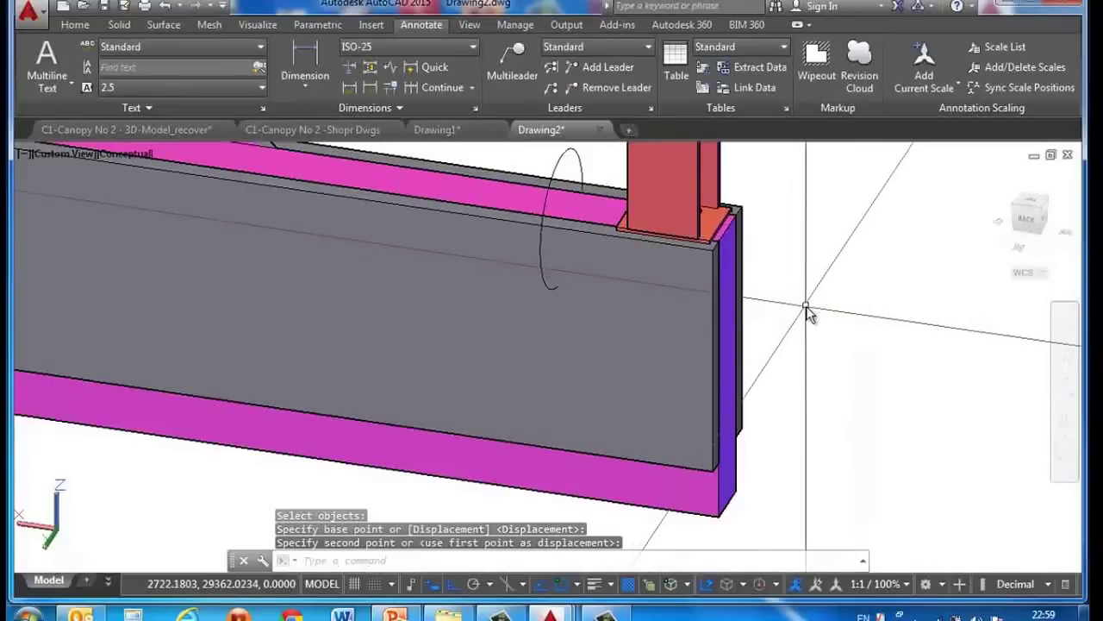
Slice the beam and plates by the circle's plane, keeping the stub at the column
type("SLICE")
key("Return")
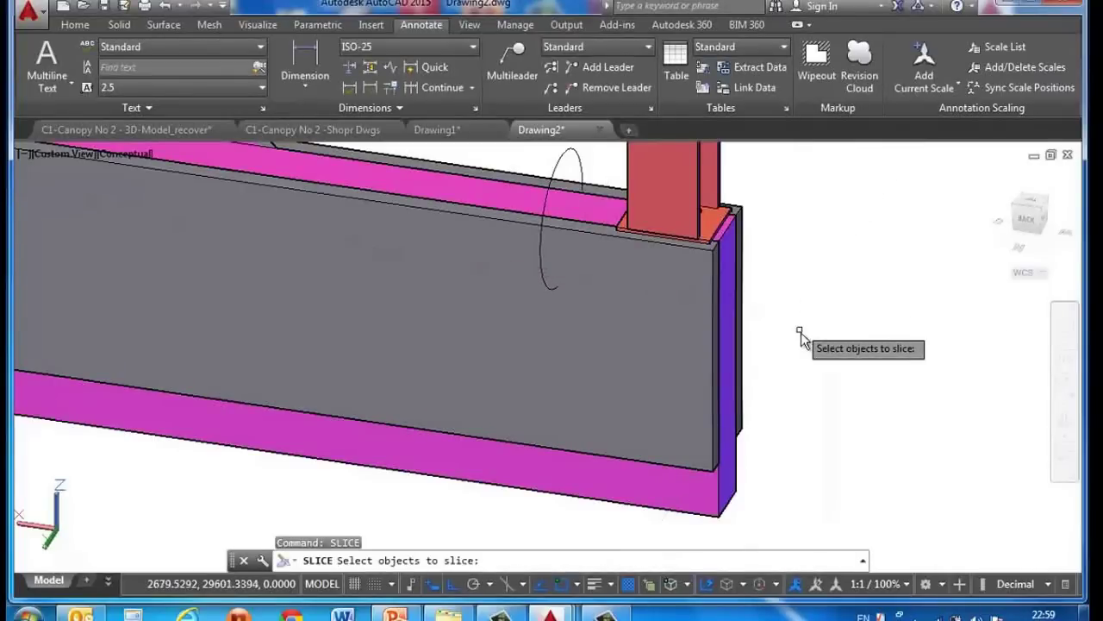
left_click(699, 322)
key("Return")
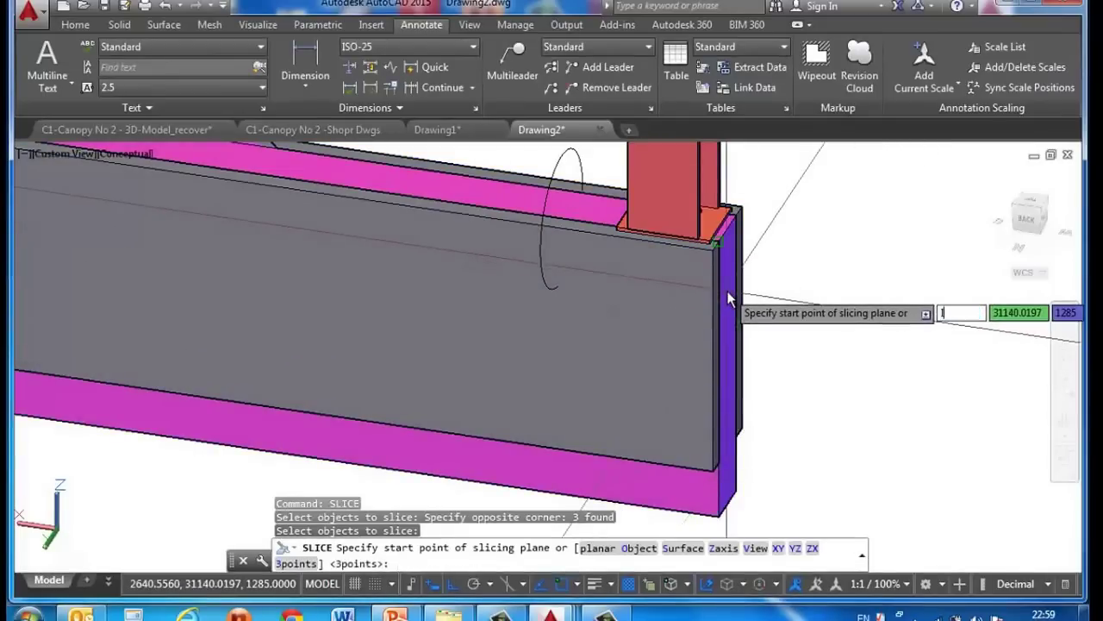
type("O")
key("Return")
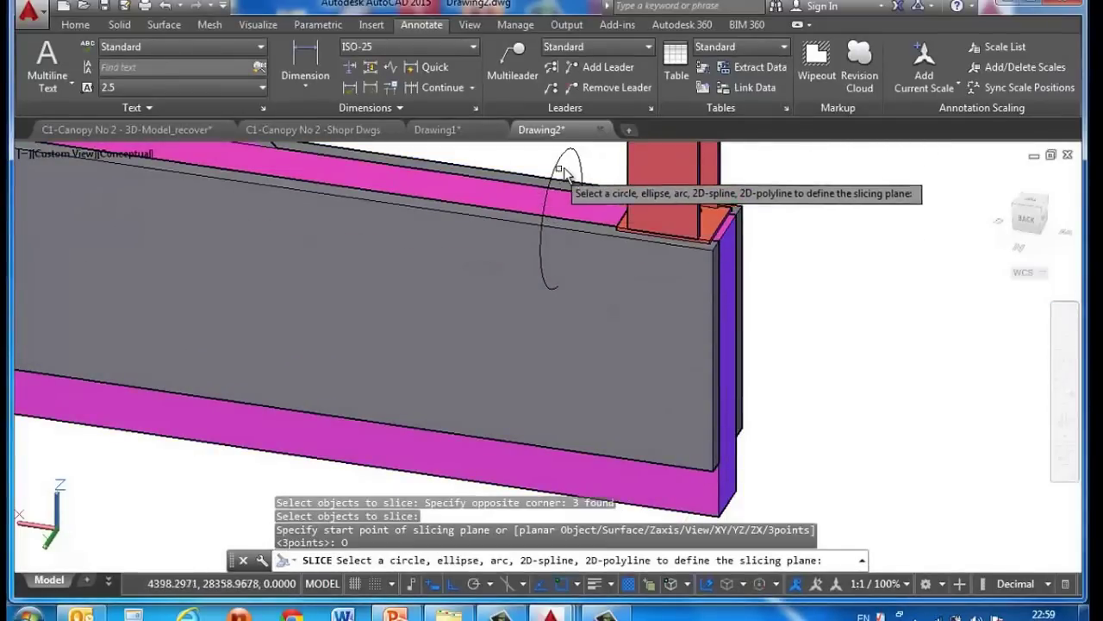
left_click(557, 162)
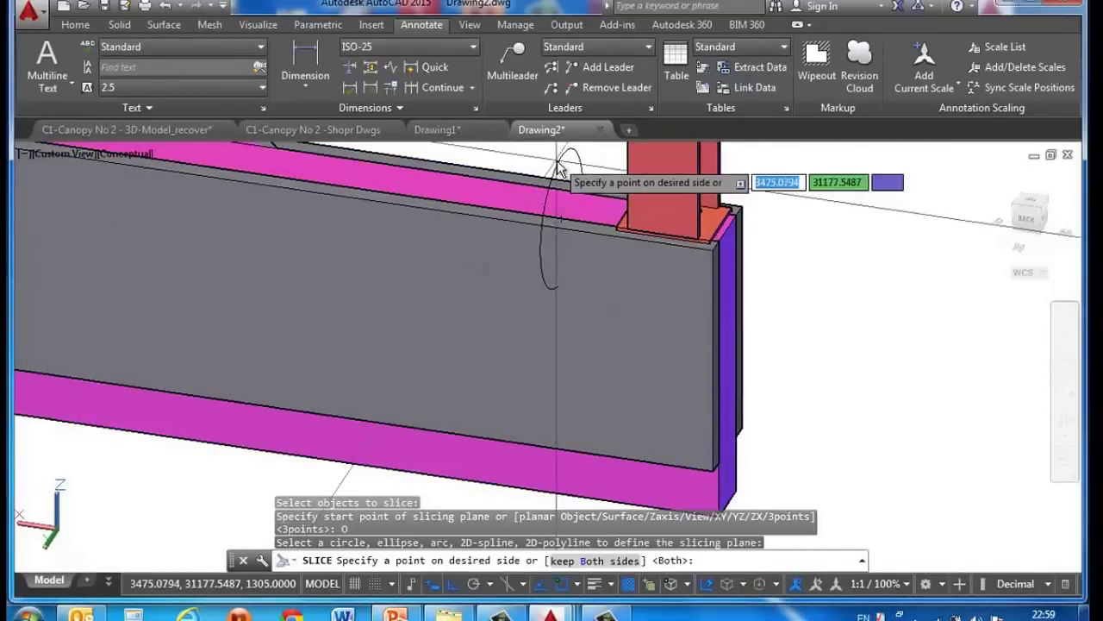
left_click(723, 259)
scroll(790, 275, "down", 2)
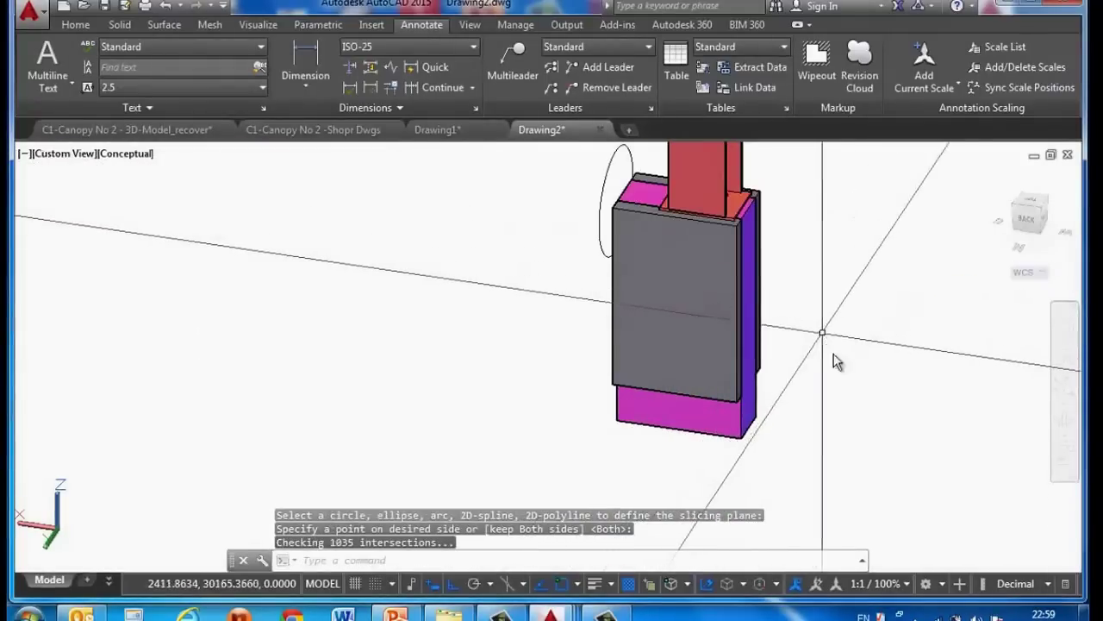
Draw a new circle and move it onto the column plates
key("Return")
left_click(855, 379)
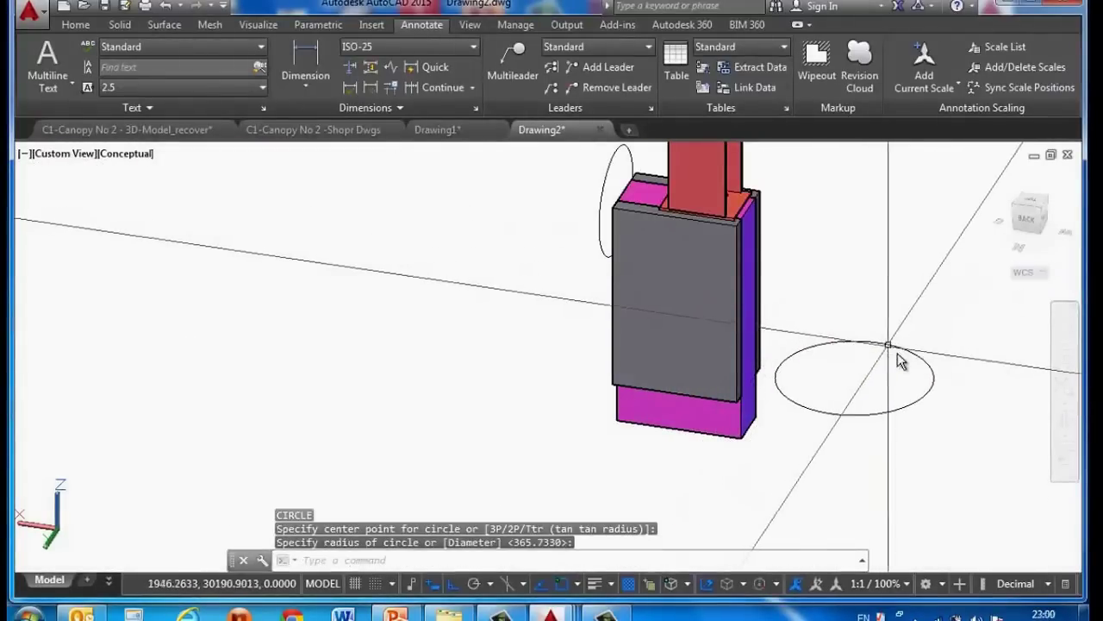
left_click(896, 394)
type("m")
key("Return")
key("Return")
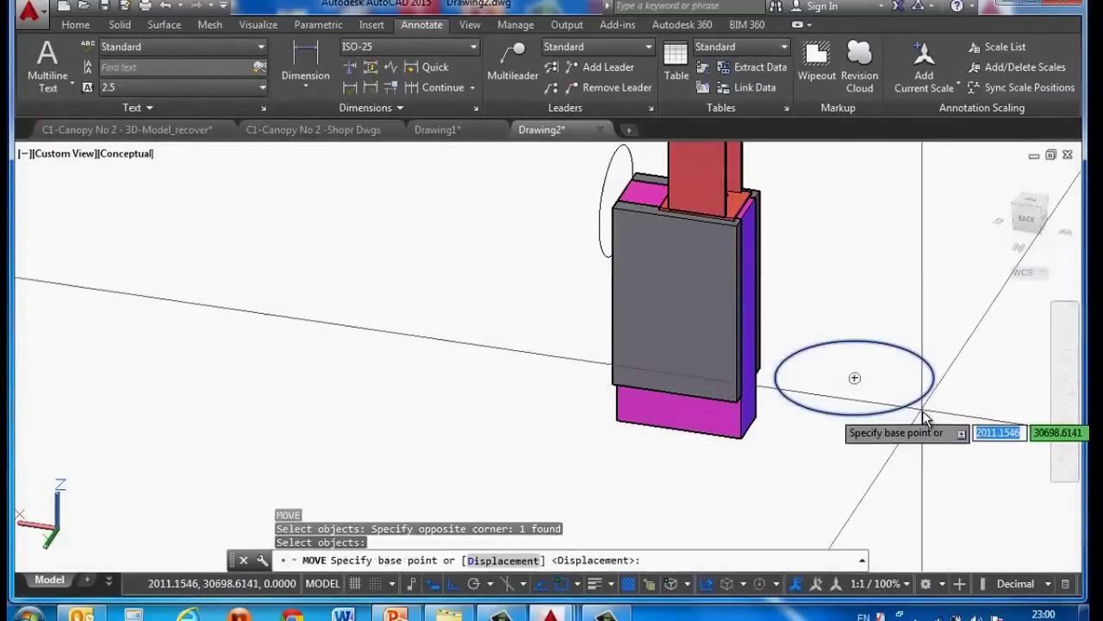
left_click(855, 378)
left_click(750, 248)
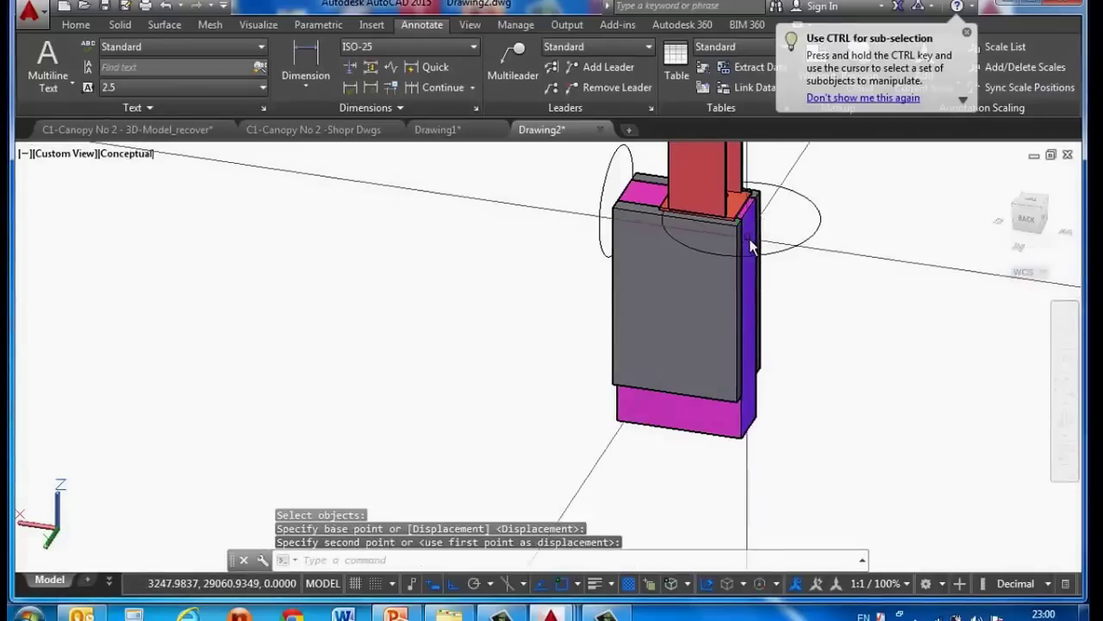
key("Return")
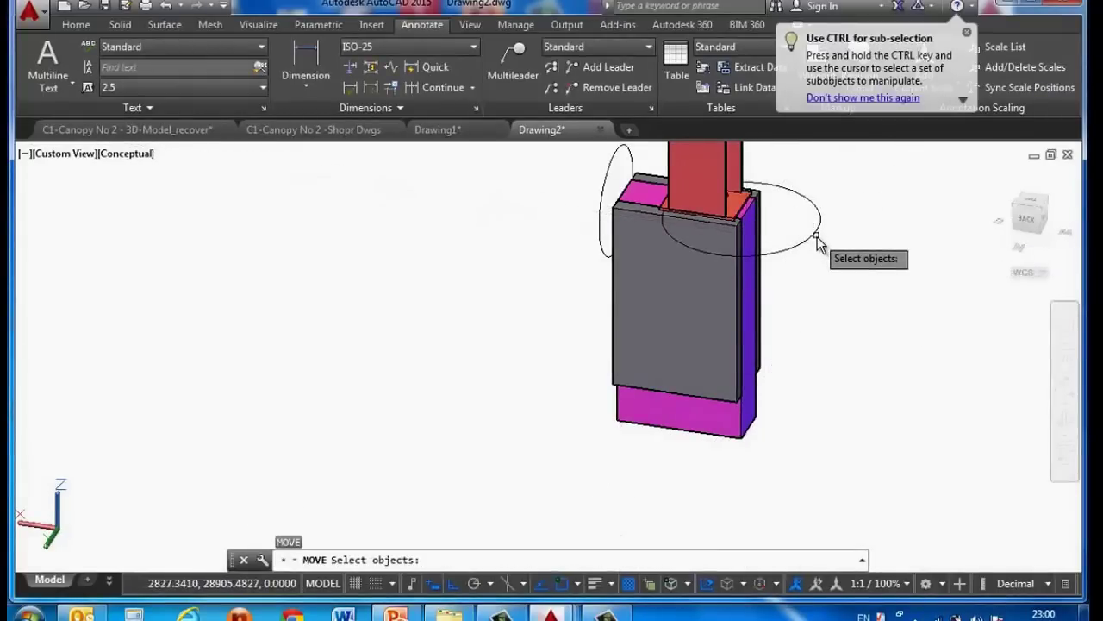
key("Return")
left_click(856, 284)
left_click(918, 338)
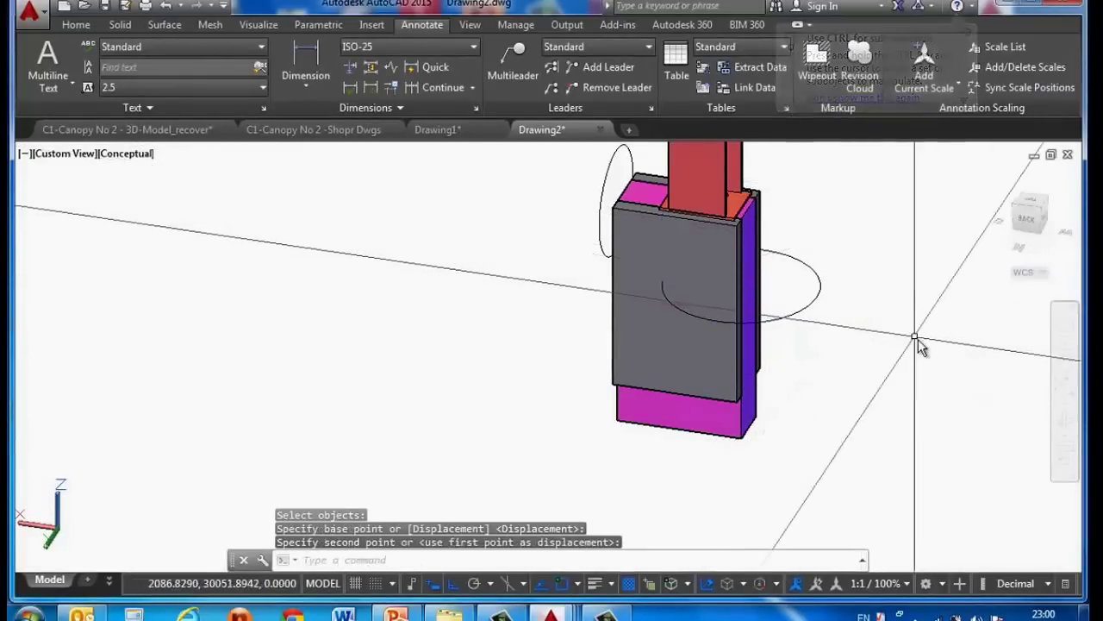
SLICE the plates and column along the circle, keeping the upper part
type("slice")
key("Return")
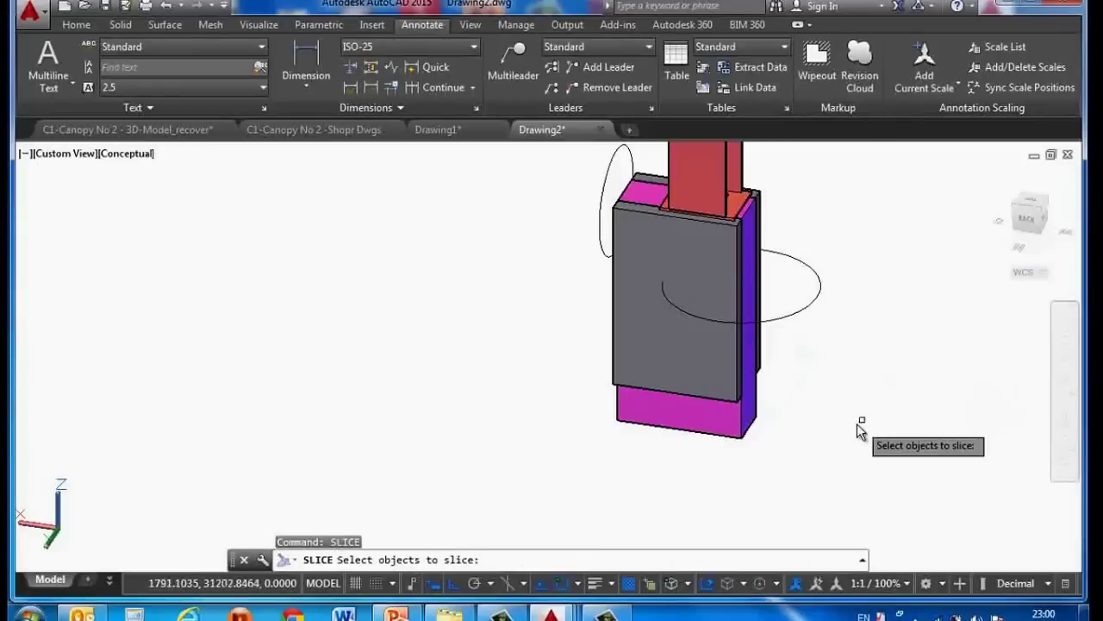
left_click(857, 424)
left_click(661, 362)
key("Return")
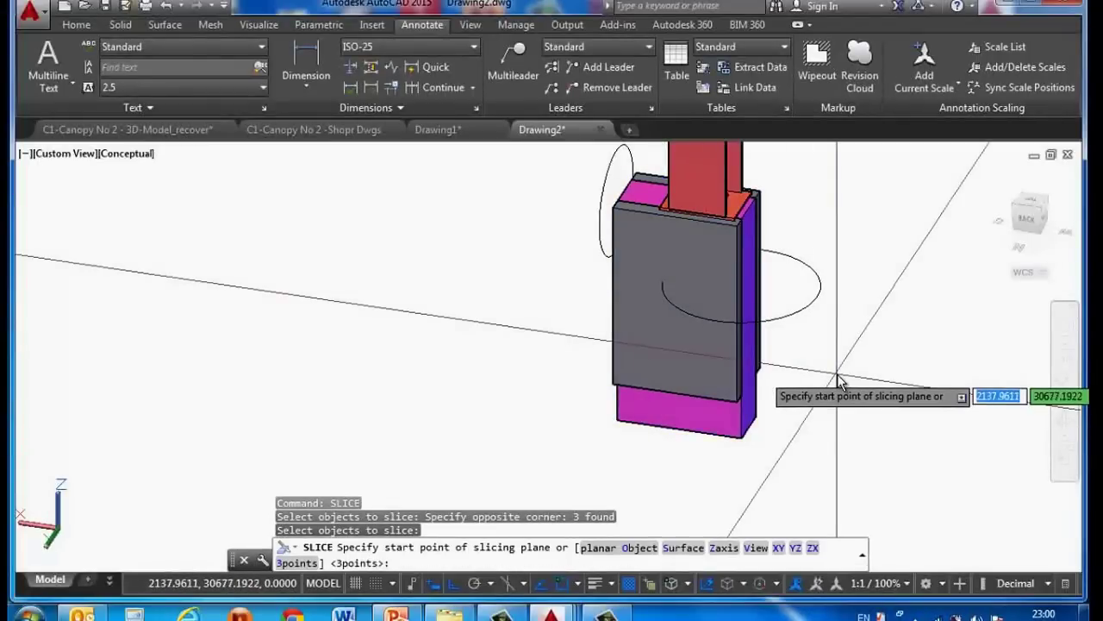
type("o")
key("Return")
left_click(788, 316)
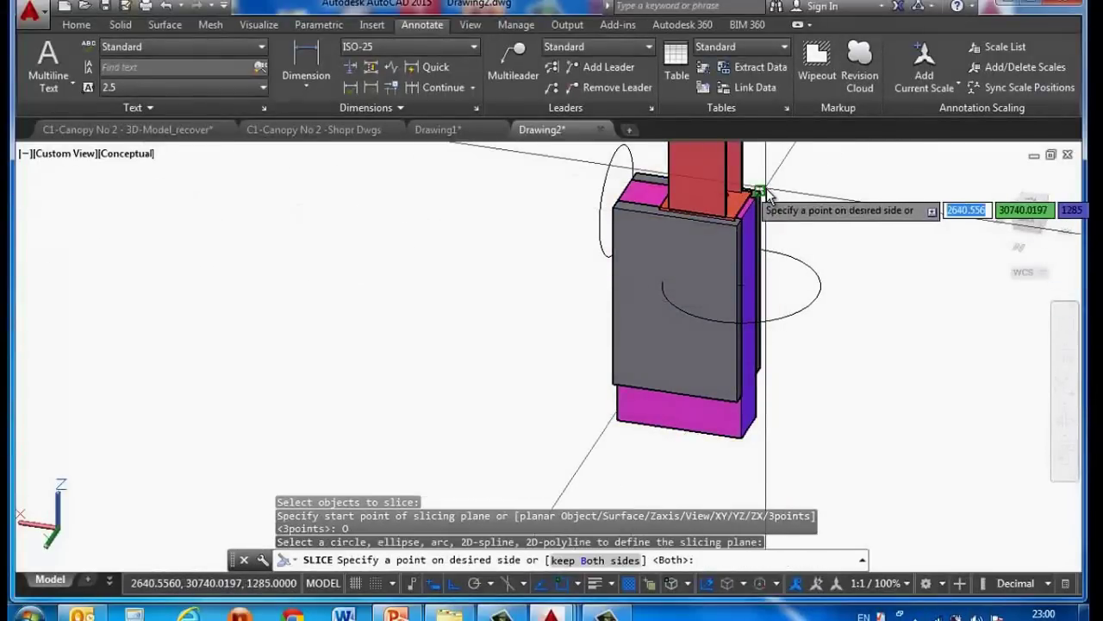
left_click(767, 196)
scroll(805, 239, "down", 2)
scroll(770, 337, "down", 1)
scroll(788, 278, "up", 2)
scroll(778, 313, "up", 1)
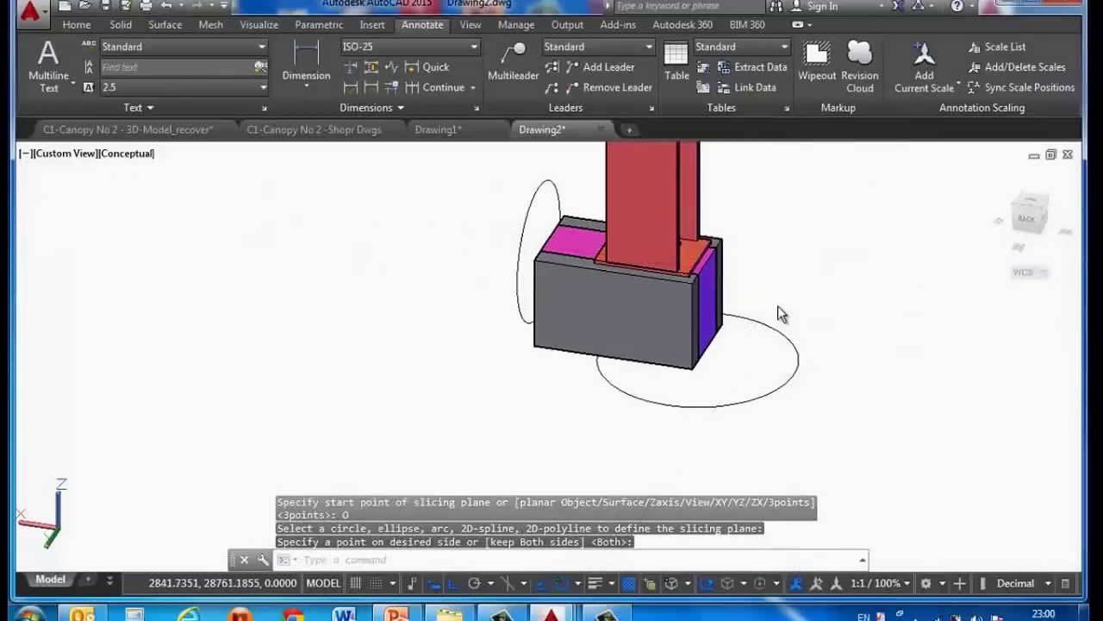
Move the lower circle higher up the column
type("m")
key("Return")
left_click(766, 325)
key("Return")
left_click(873, 395)
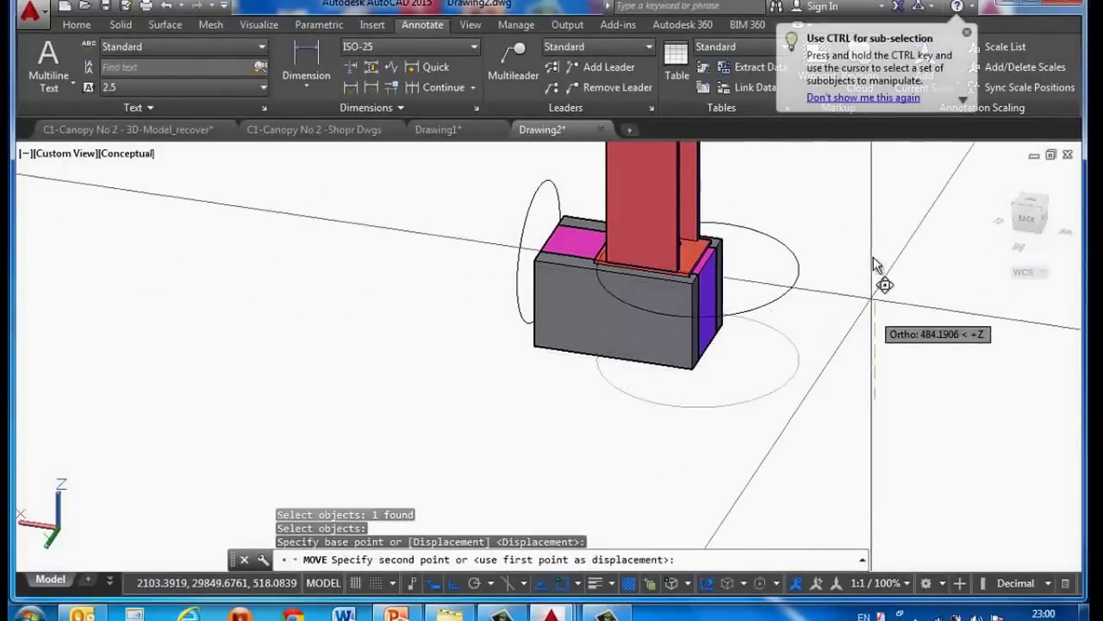
left_click(874, 202)
SLICE the column at the raised circle, keeping both halves
type("l")
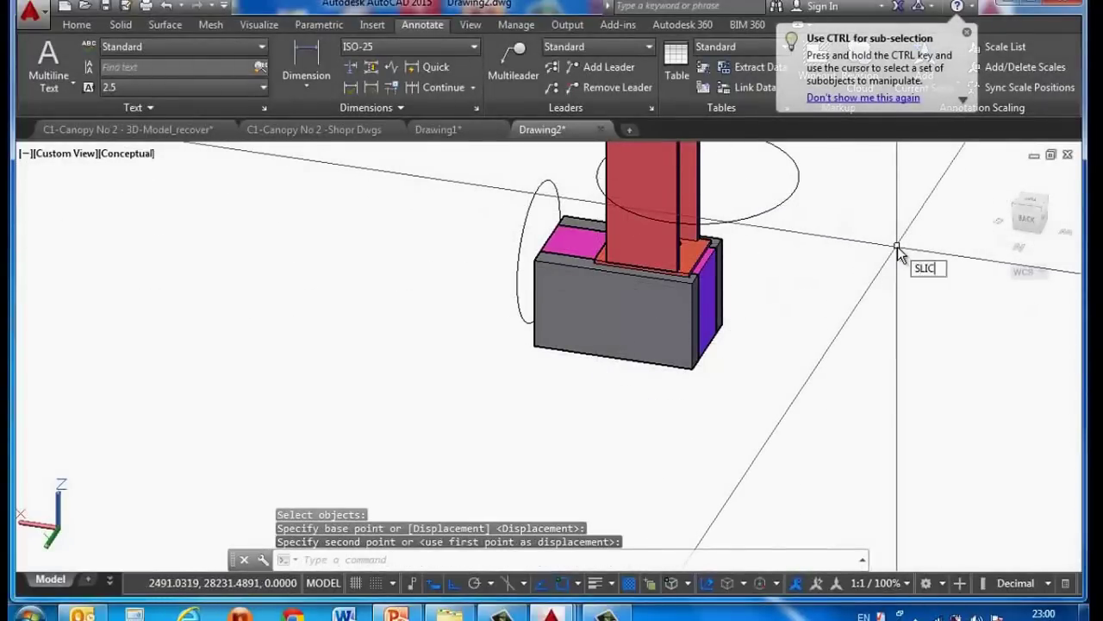
key("Return")
left_click(686, 171)
key("Return")
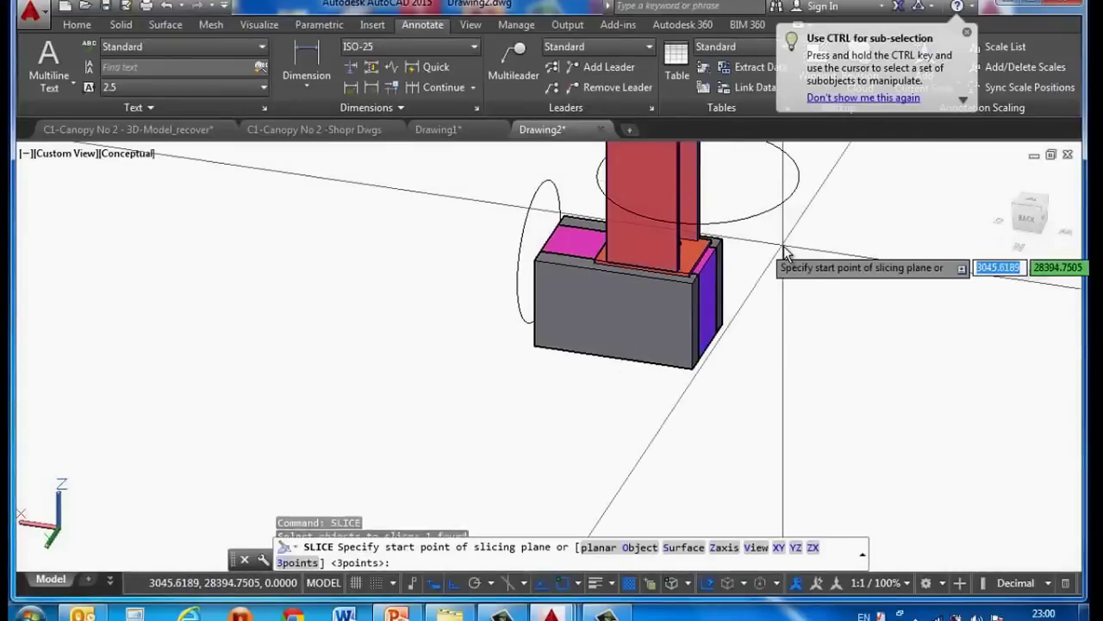
type("O")
key("Return")
left_click(758, 220)
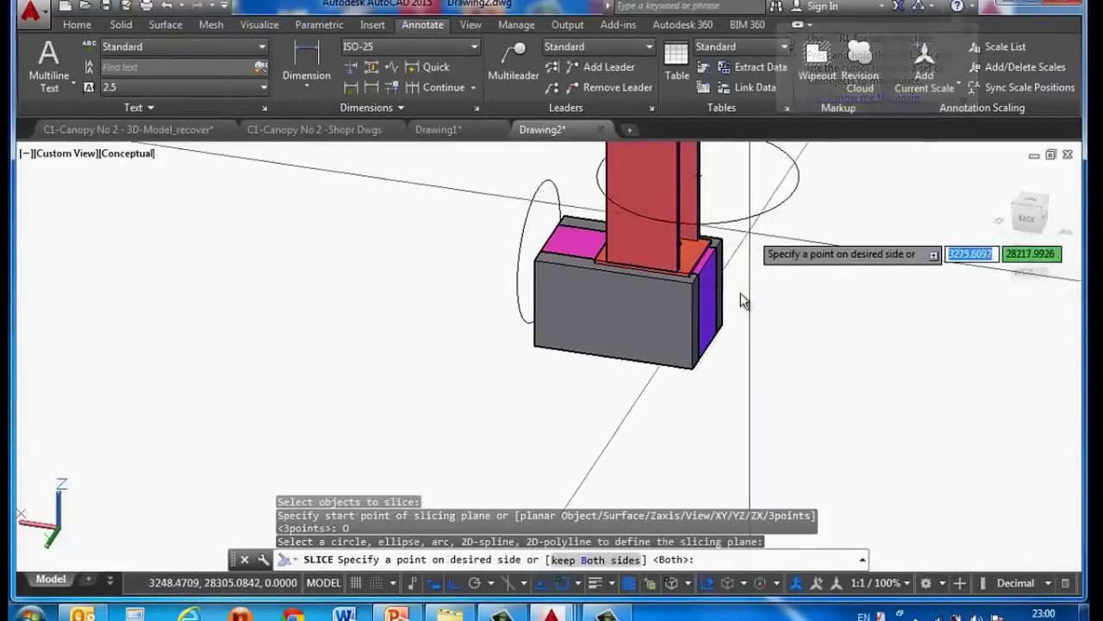
key("Return")
scroll(776, 336, "down", 3)
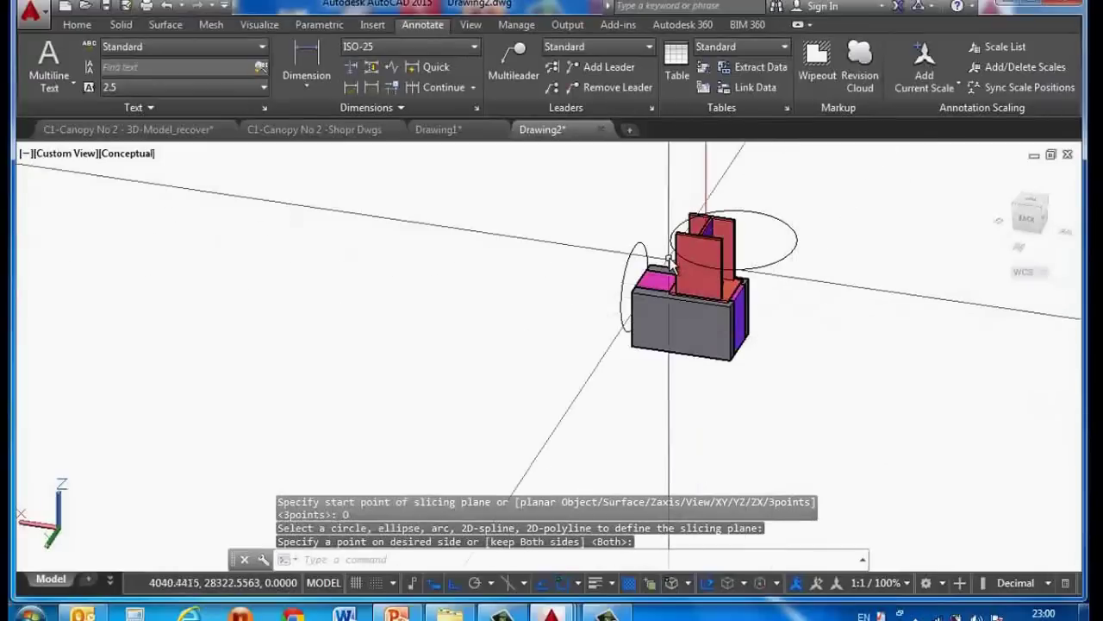
scroll(621, 259, "up", 4)
Erase the leftover ellipse with a selection window
type("E")
key("Return")
left_click(609, 276)
left_click(570, 256)
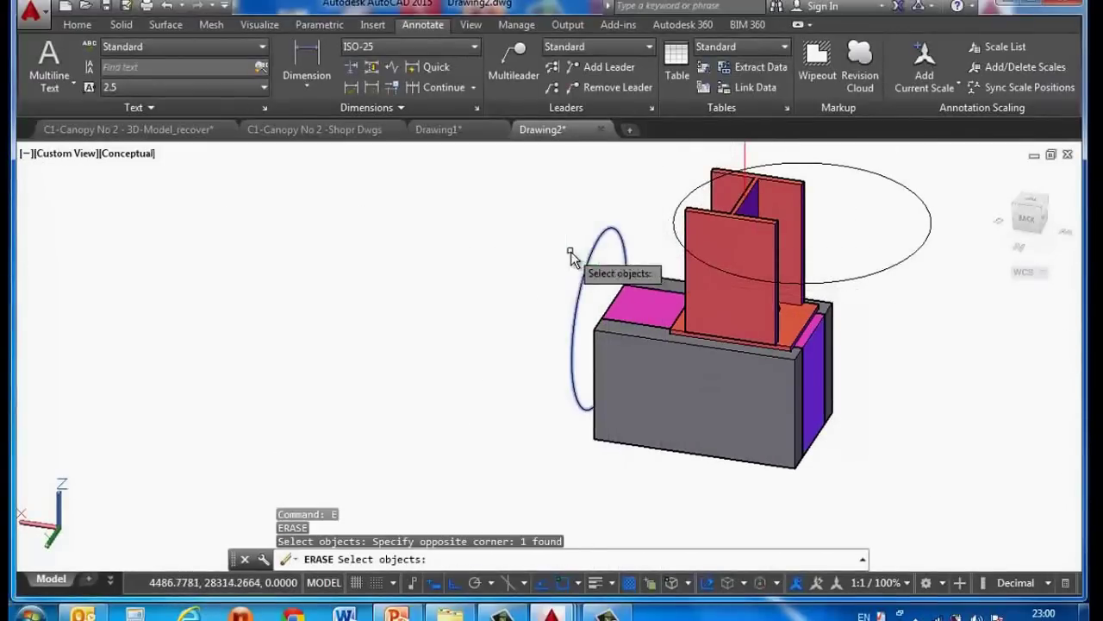
Erase the remaining slicing circles
left_click(914, 283)
scroll(825, 231, "down", 3)
left_click(779, 186)
scroll(819, 284, "up", 3)
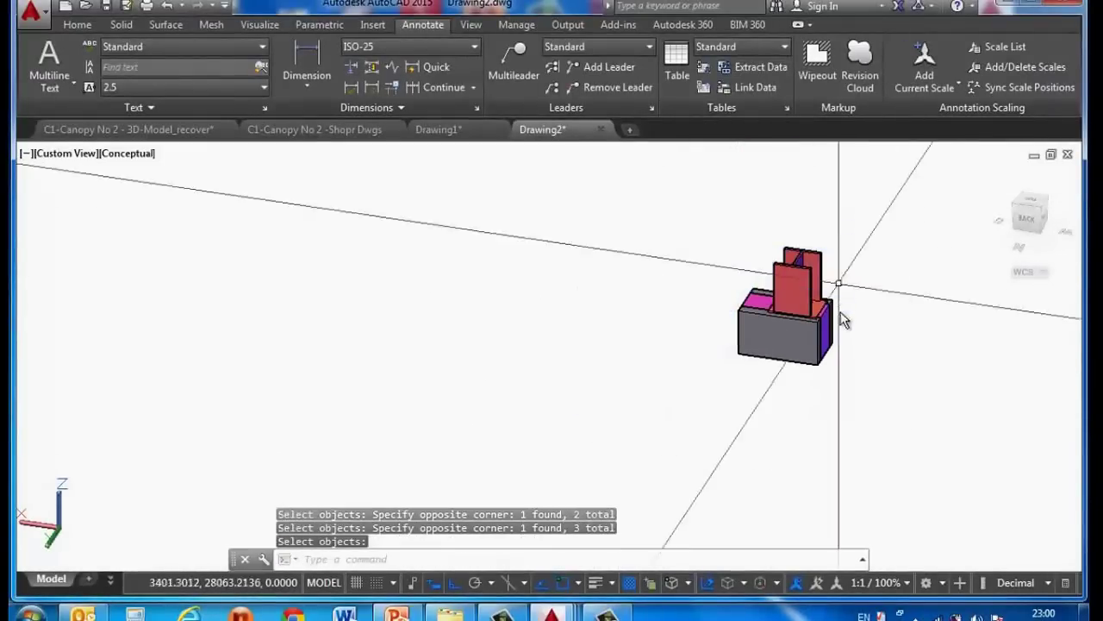
scroll(823, 288, "up", 2)
scroll(779, 338, "down", 1)
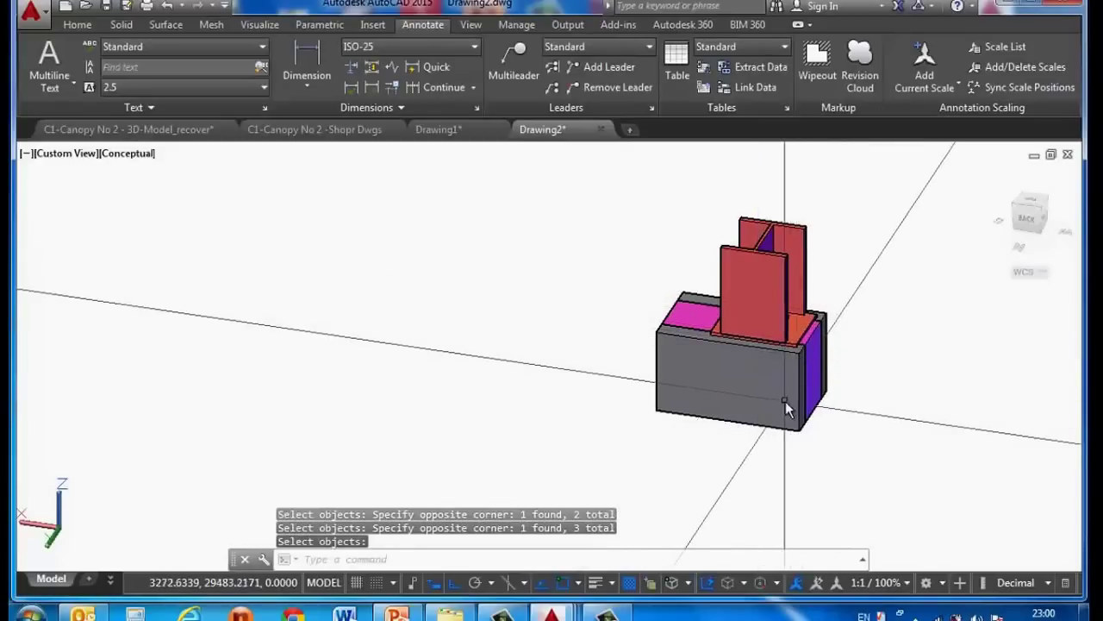
Switch to the PLAN top view of the current UCS and zoom to extents
type("P")
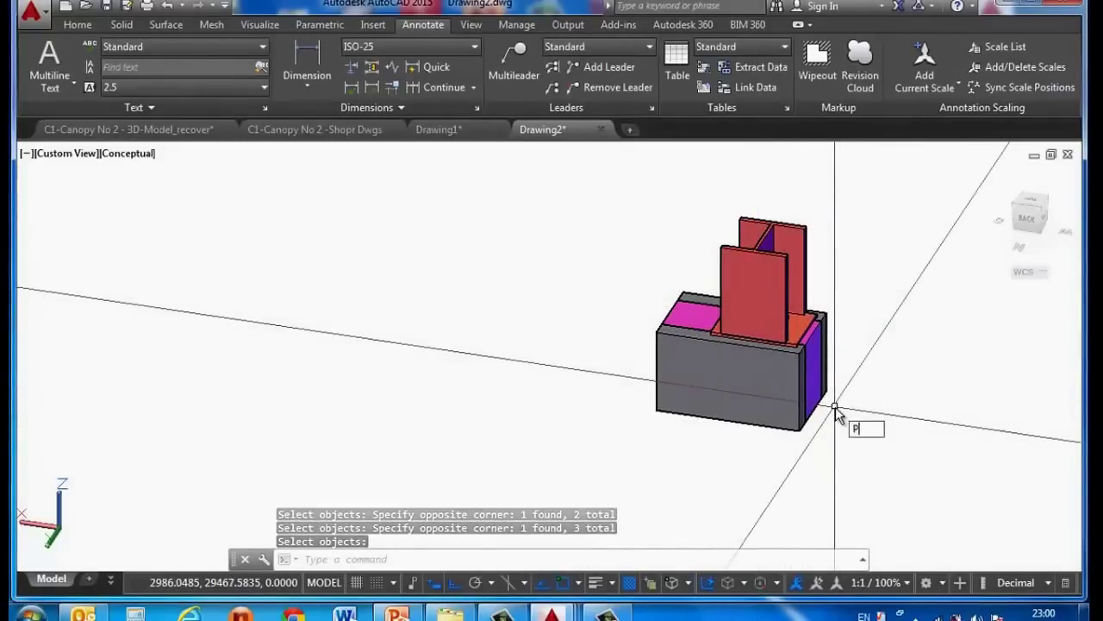
type("LAN")
key("Return")
key("Return")
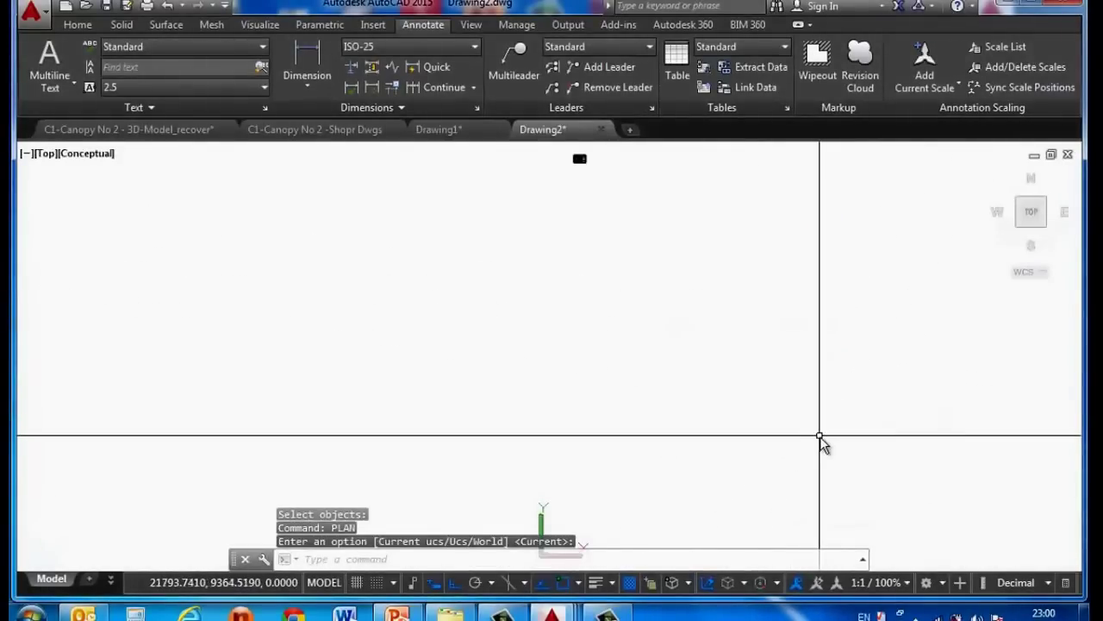
type("E")
key("Return")
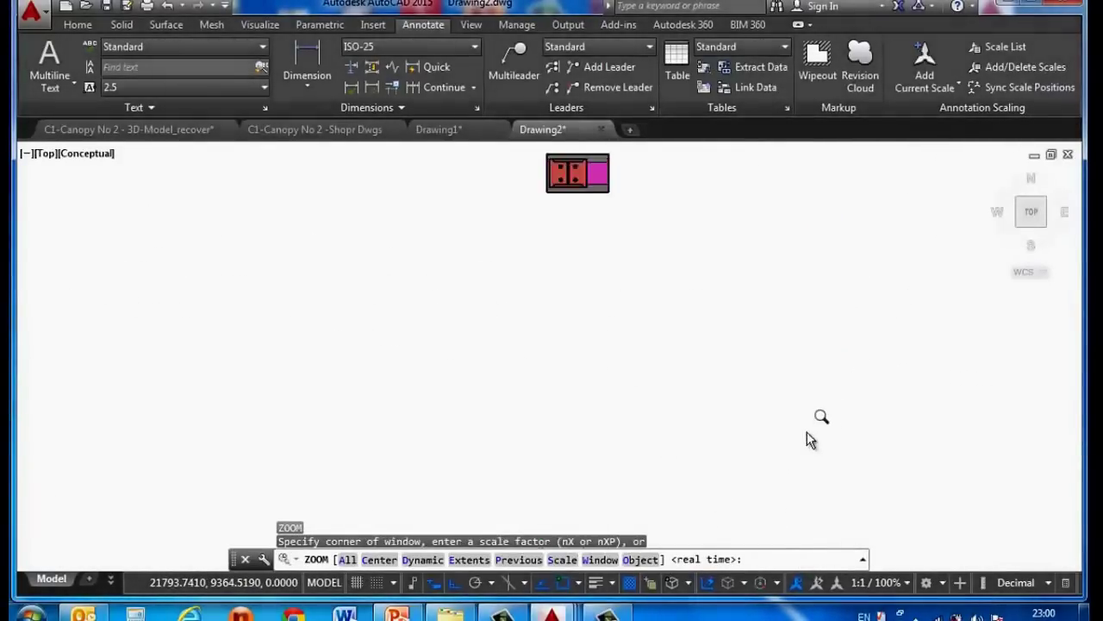
scroll(612, 333, "down", 2)
scroll(582, 293, "down", 2)
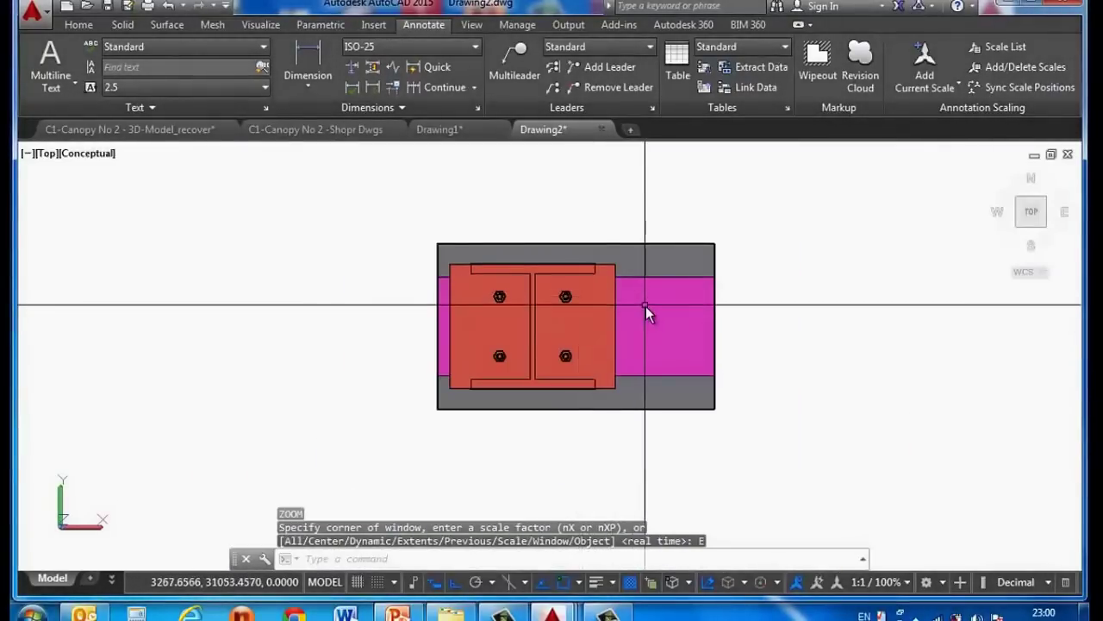
FLATSHOT the model into a new block inserted at the origin with default scale and rotation
type("FLAT")
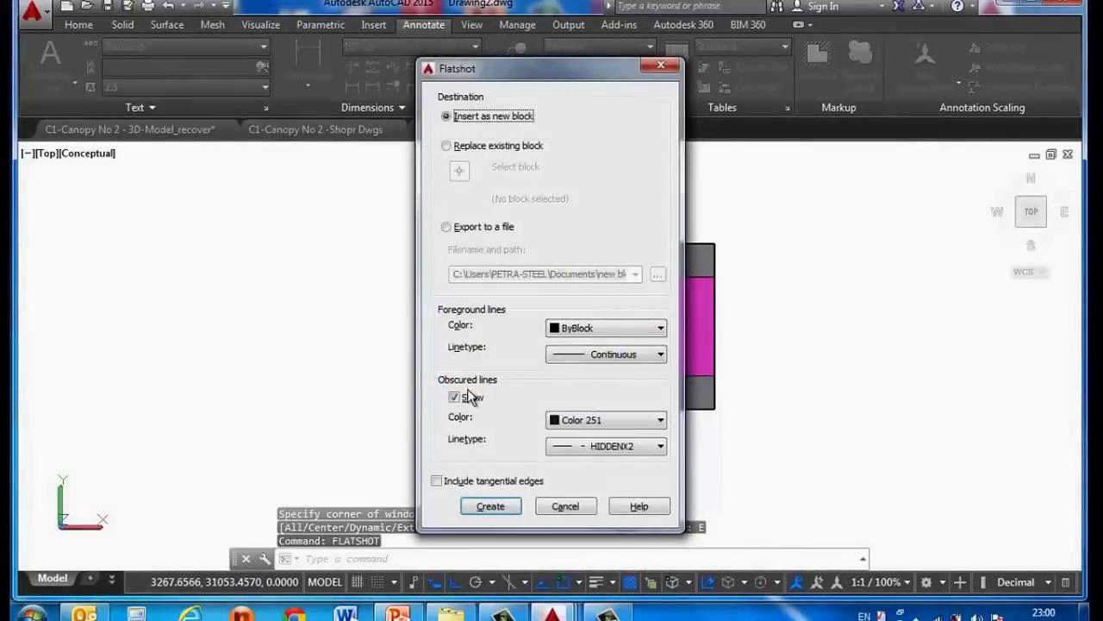
left_click(491, 506)
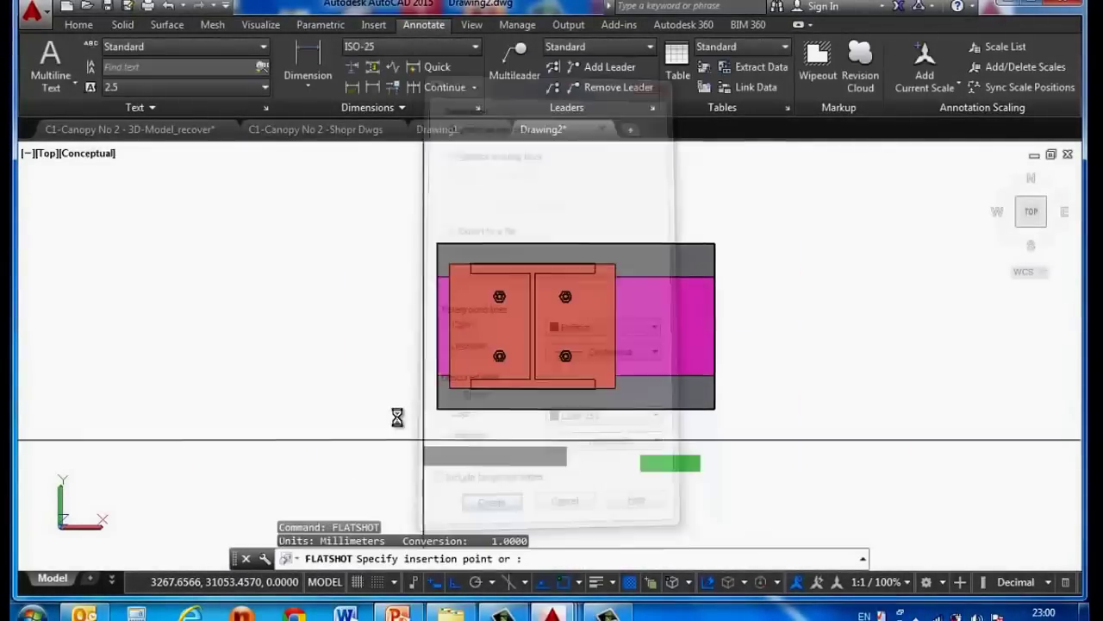
scroll(500, 376, "down", 5)
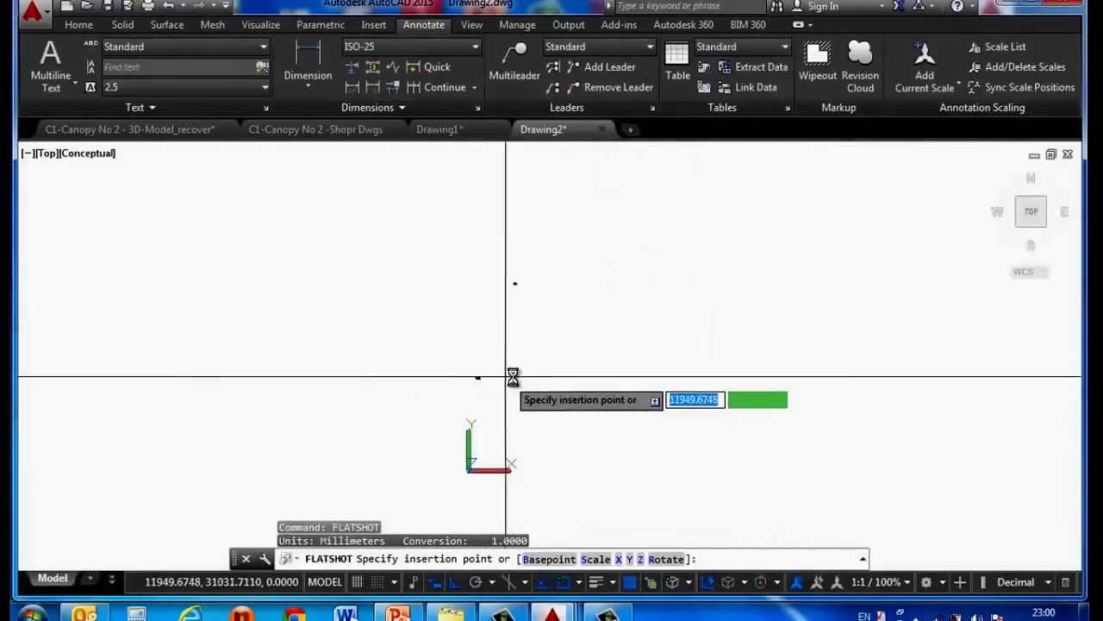
left_click(487, 467)
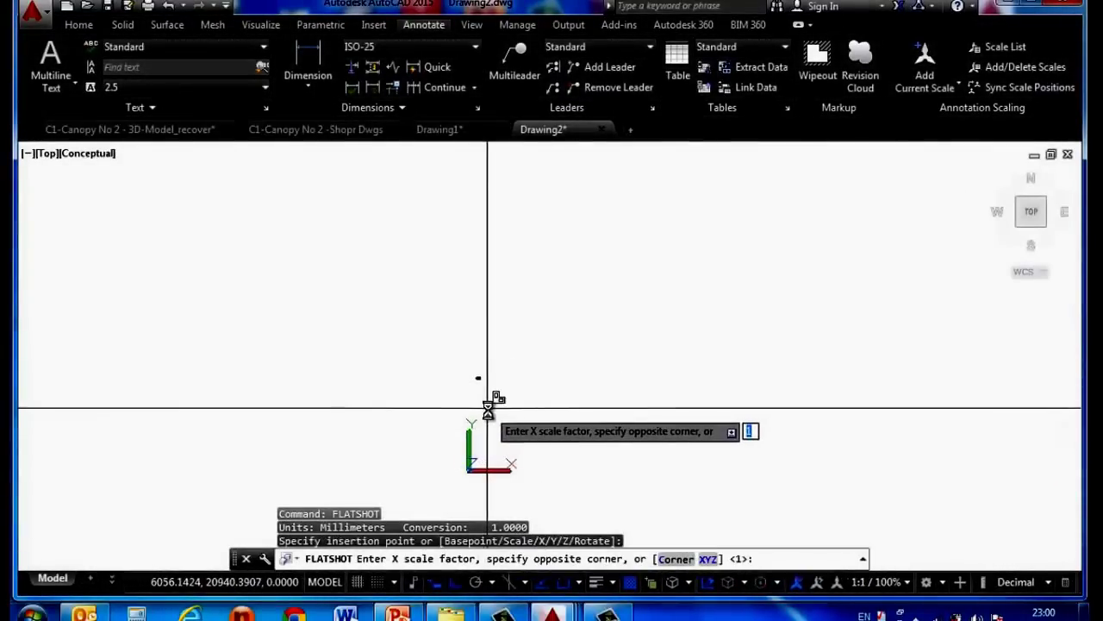
key("Return")
key("Return")
key("Return")
scroll(493, 371, "up", 3)
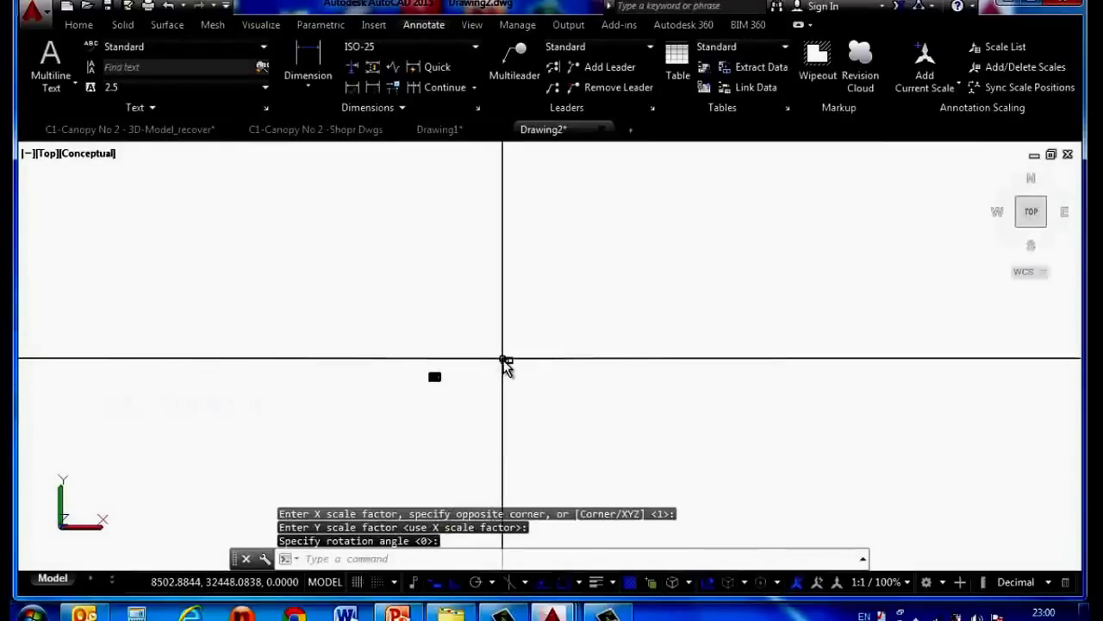
scroll(509, 369, "up", 3)
scroll(507, 360, "up", 2)
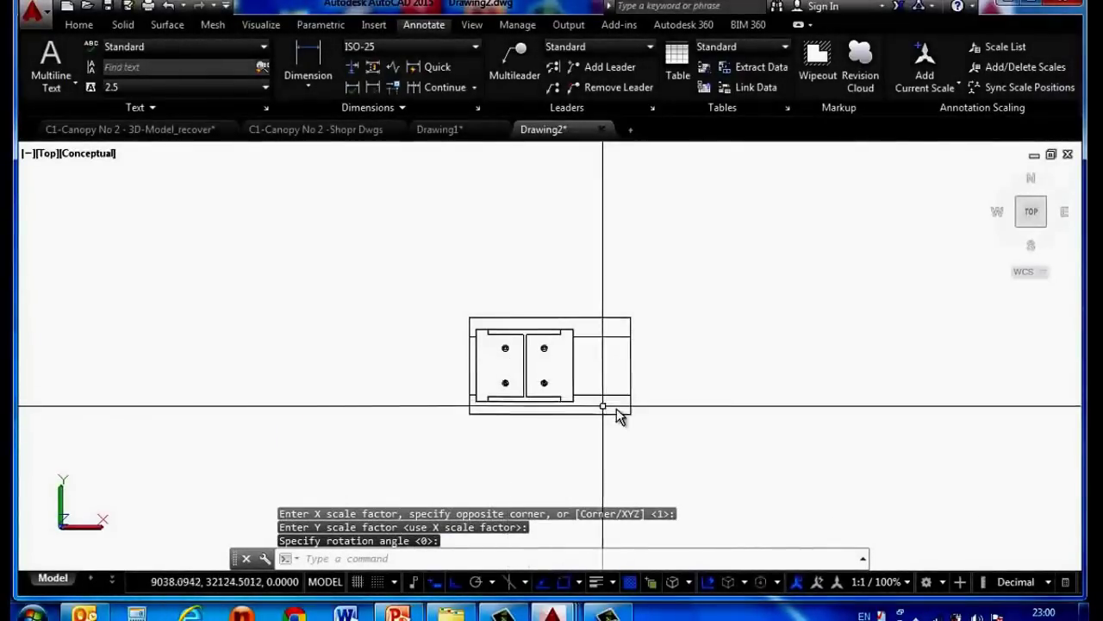
Cut the flattened plan block to the clipboard
key("ctrl+x")
left_click(671, 431)
left_click(445, 283)
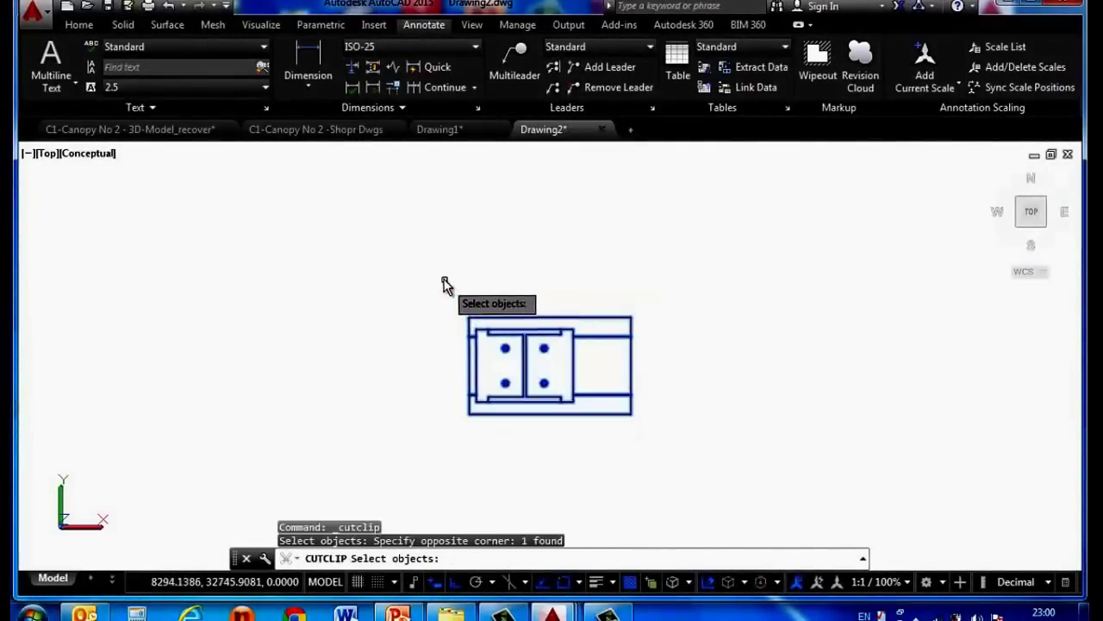
key("Return")
Paste the flattened plan into Drawing1 beside the DETAIL 1 callout
left_click(435, 142)
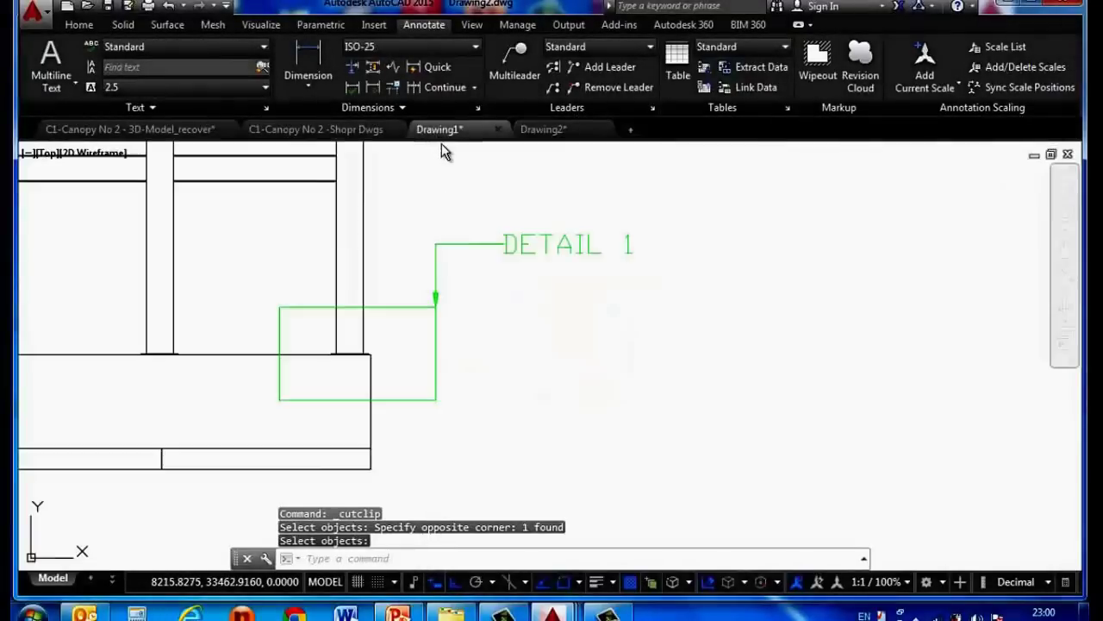
scroll(533, 261, "down", 4)
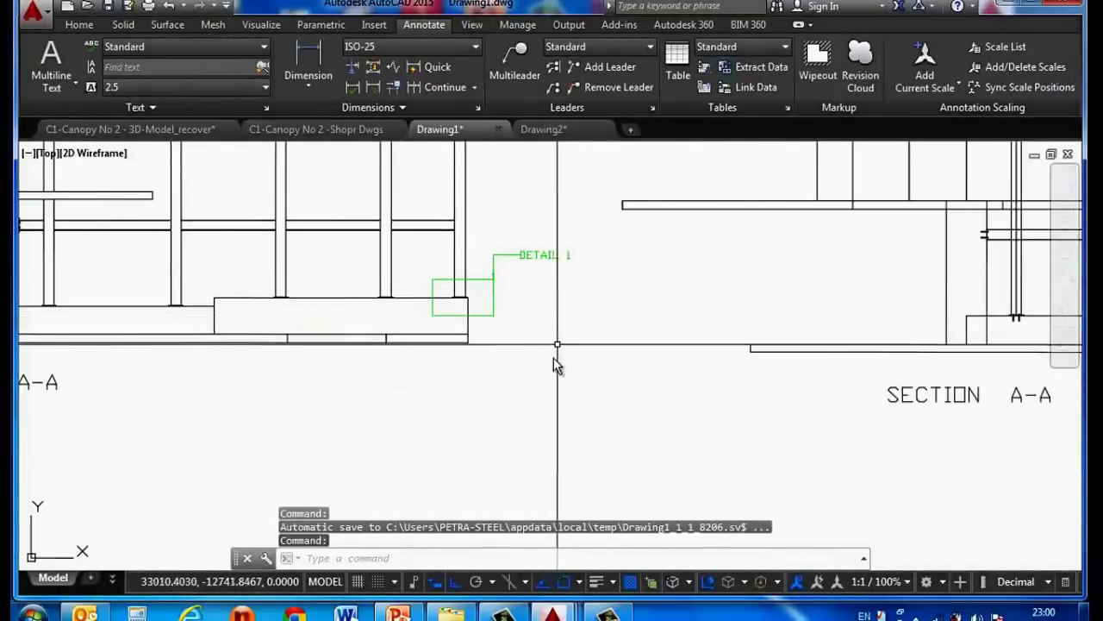
key("ctrl+v")
scroll(559, 356, "down", 3)
scroll(554, 353, "down", 3)
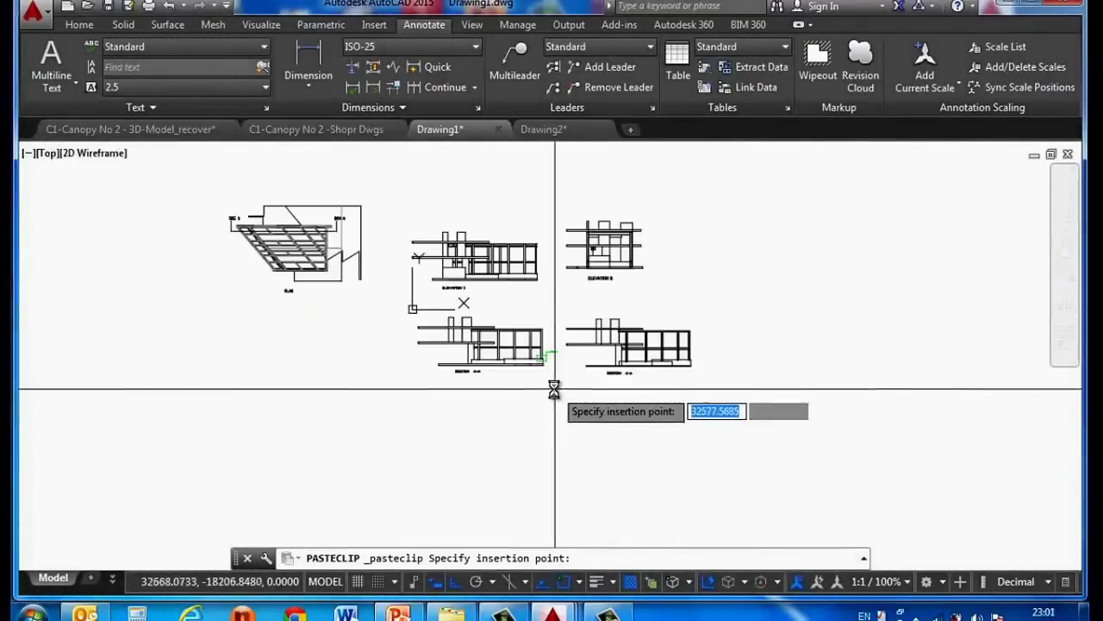
scroll(554, 382, "down", 2)
left_click(535, 452)
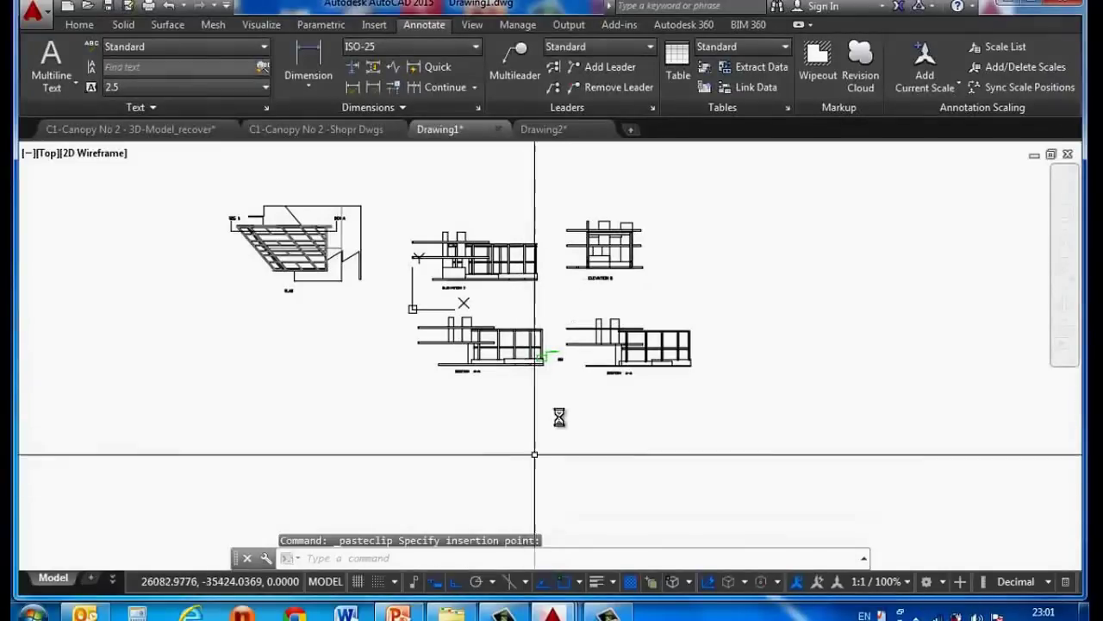
scroll(549, 333, "up", 5)
scroll(549, 328, "up", 6)
type("C")
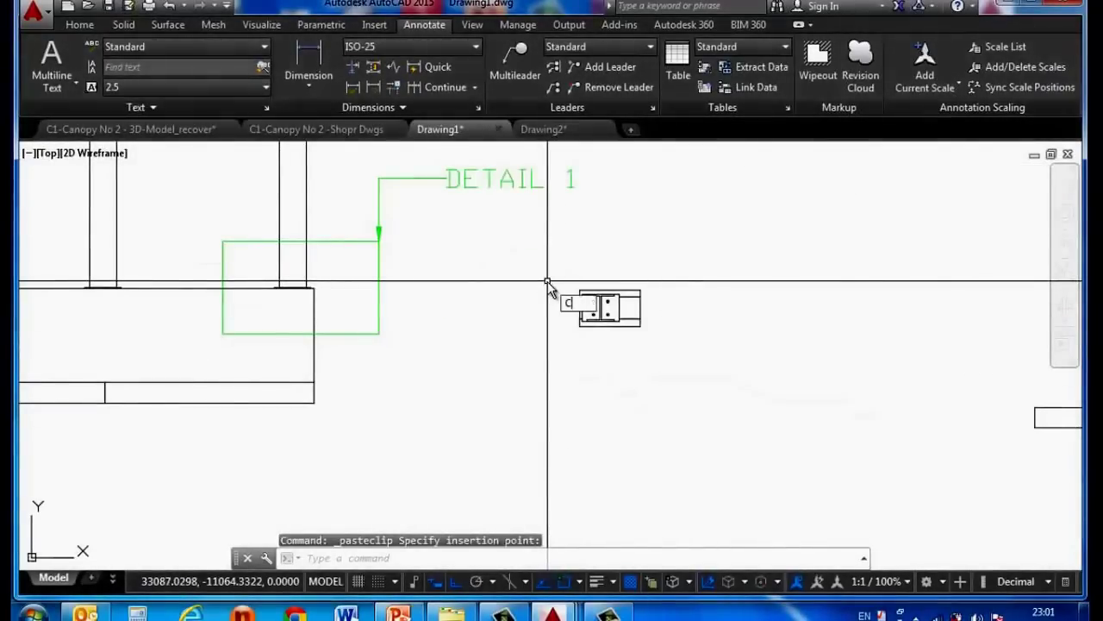
key("Escape")
Copy the SECTION A-A label and place it below the pasted plan
scroll(556, 320, "down", 3)
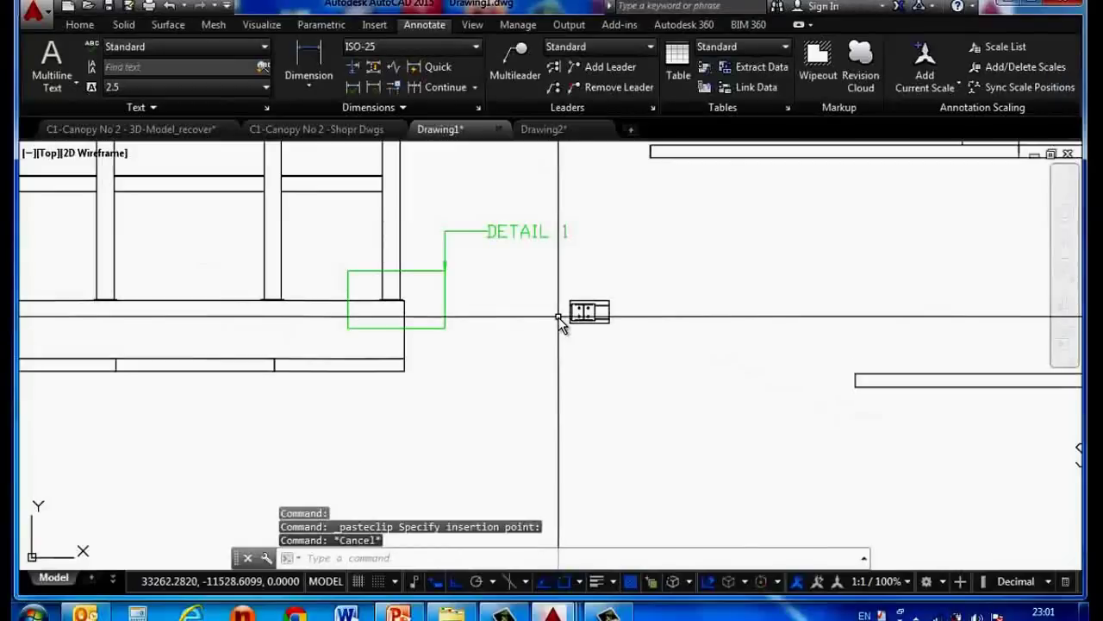
type("COPY")
key("Return")
scroll(576, 345, "down", 3)
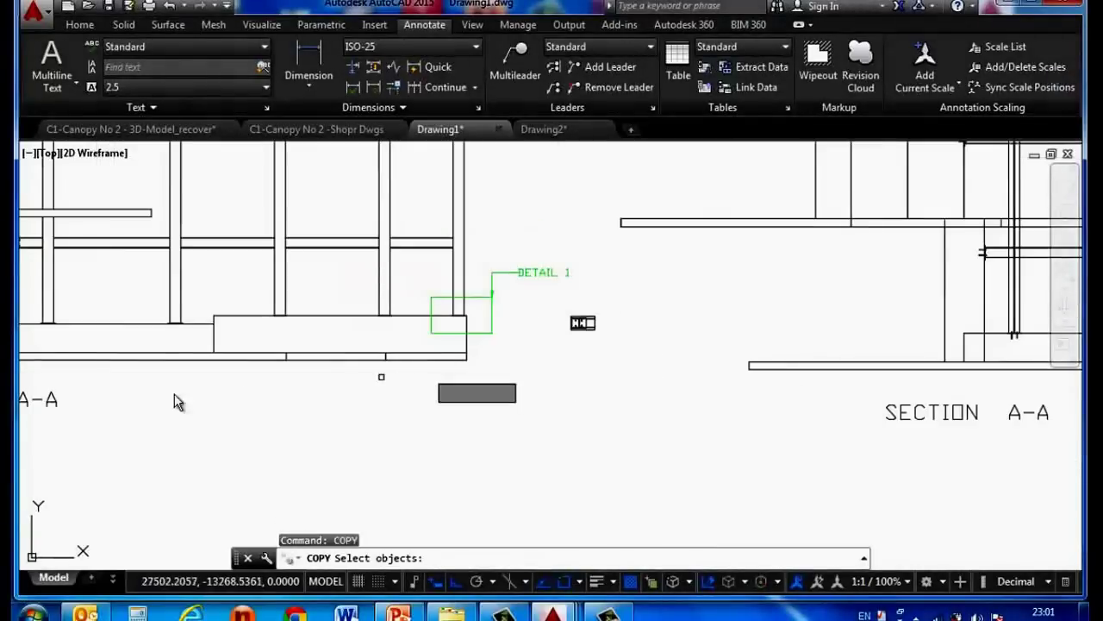
scroll(47, 408, "down", 2)
key("Return")
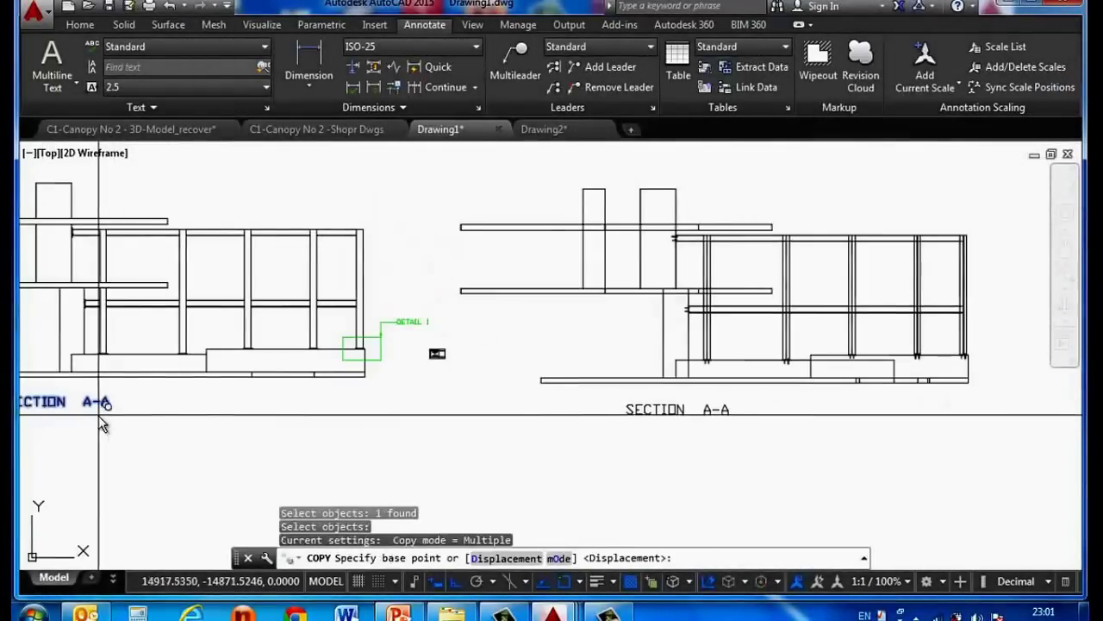
left_click(98, 414)
scroll(489, 393, "up", 3)
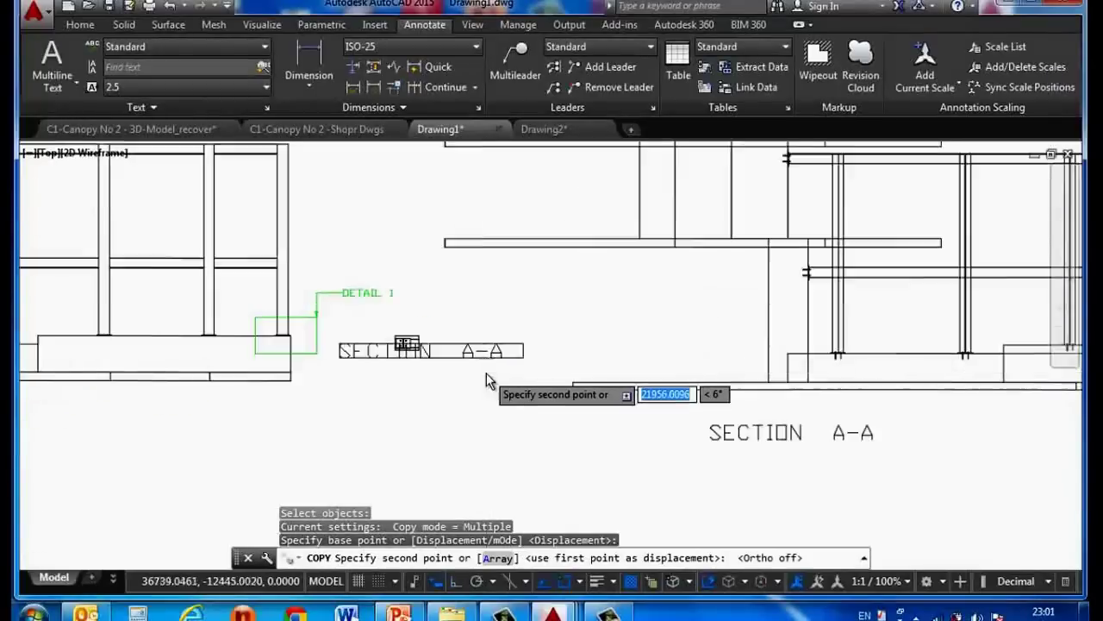
scroll(500, 384, "up", 3)
scroll(500, 393, "up", 1)
left_click(560, 415)
key("Return")
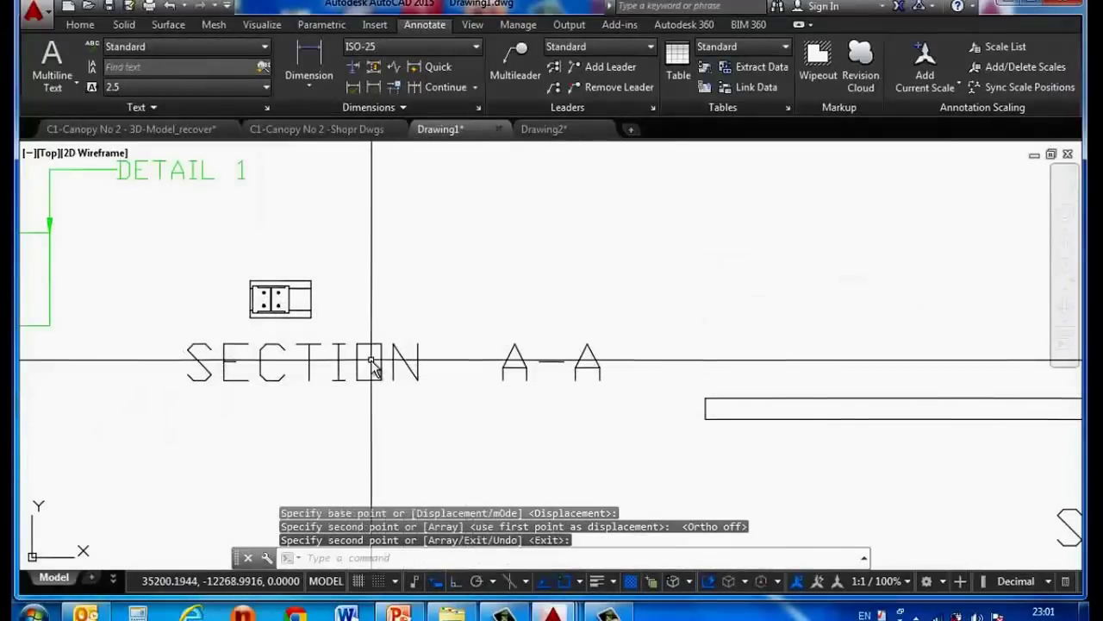
left_click(369, 337)
left_click(357, 343)
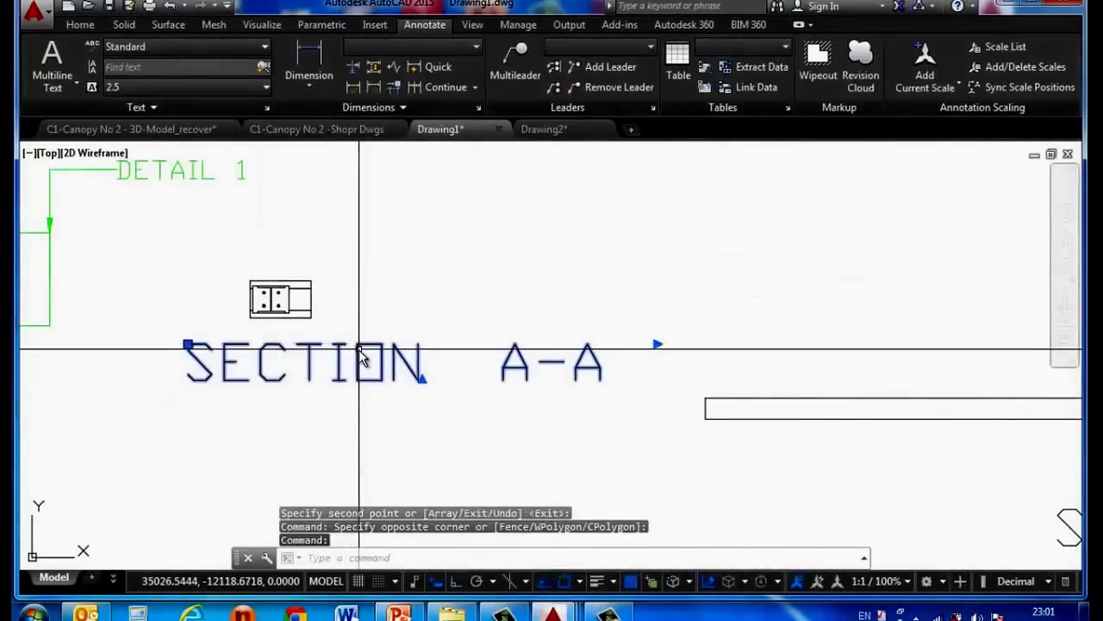
Edit the copied label to read DETAIL 1 at height 150 in a narrower text box
double_click(359, 348)
left_click_drag(189, 364, 610, 377)
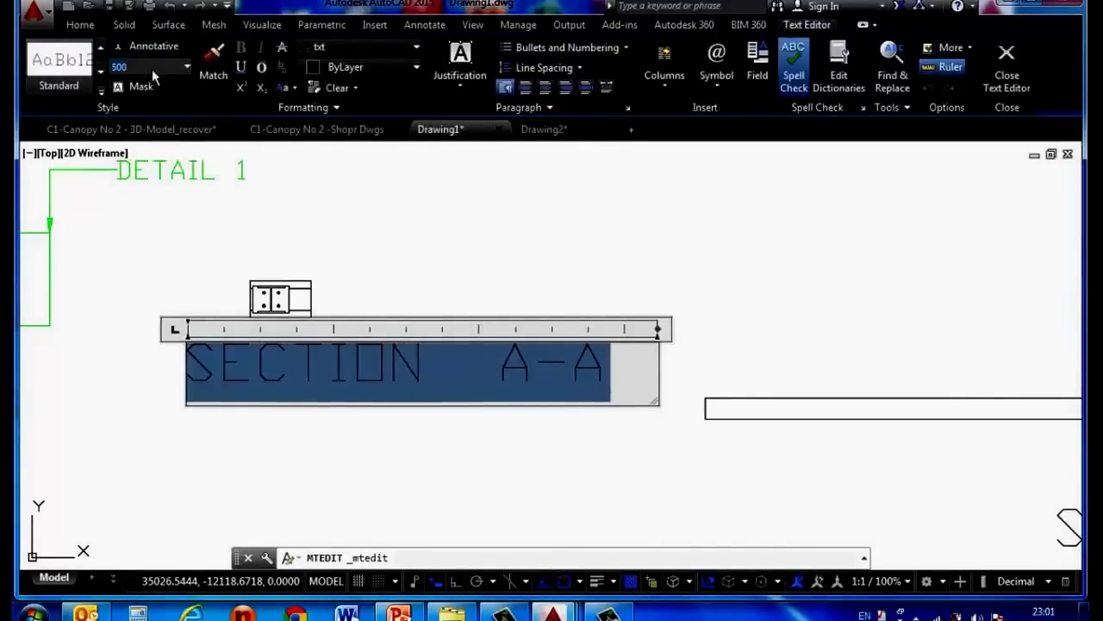
type("150")
key("Return")
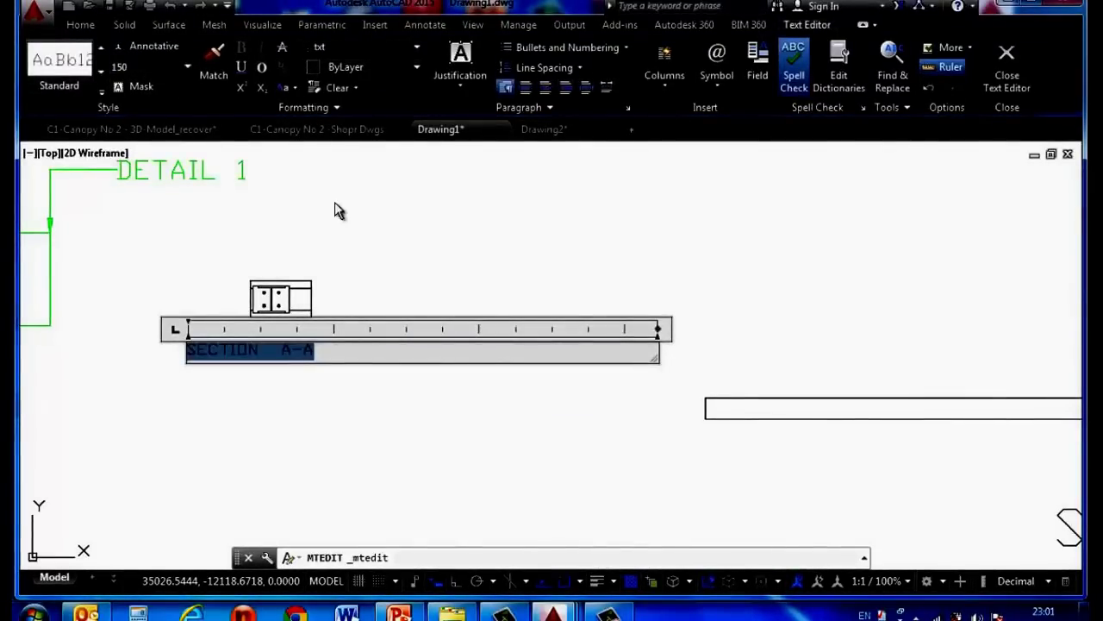
left_click_drag(658, 327, 343, 336)
type("DETAIL 1")
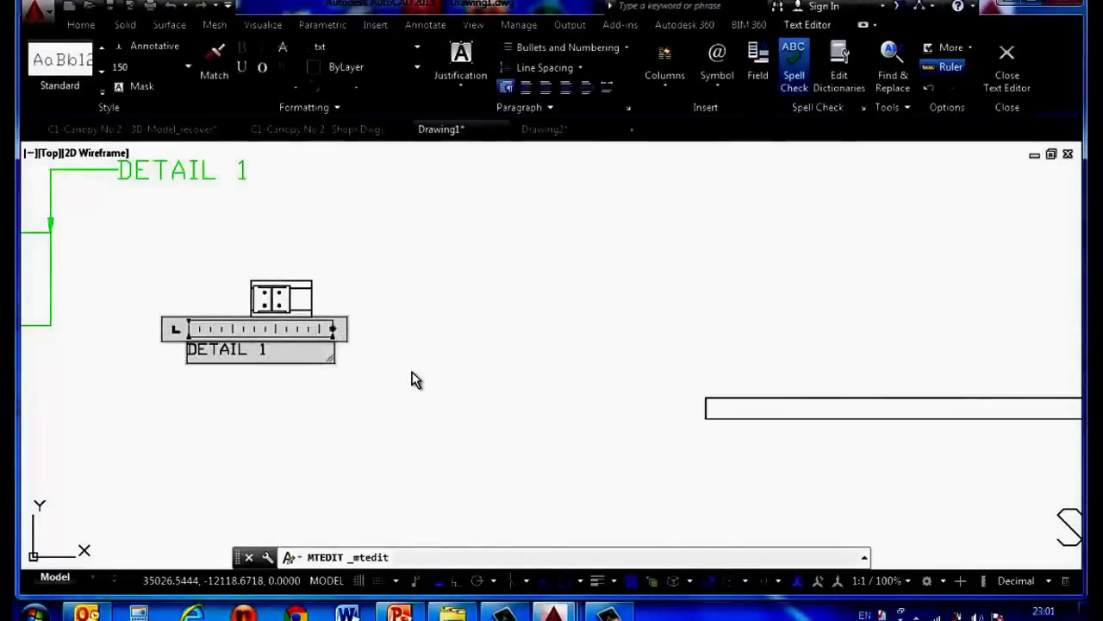
left_click(405, 374)
Move the DETAIL 1 label to sit centred below the plan block
scroll(150, 348, "up", 2)
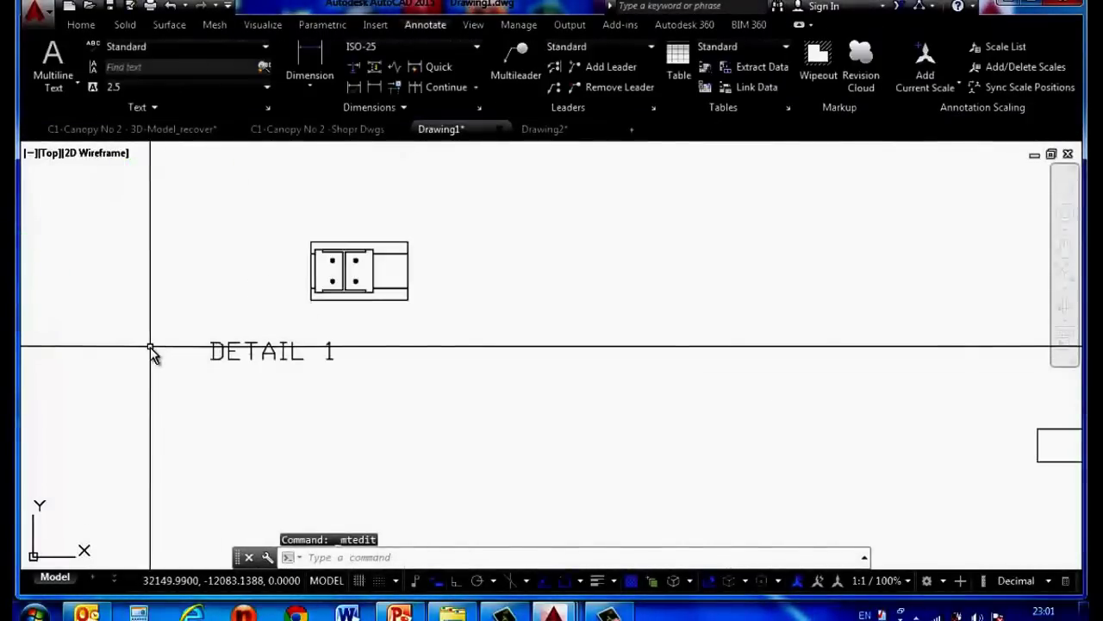
type("m")
key("Return")
left_click(345, 332)
left_click(290, 391)
key("Return")
left_click(290, 390)
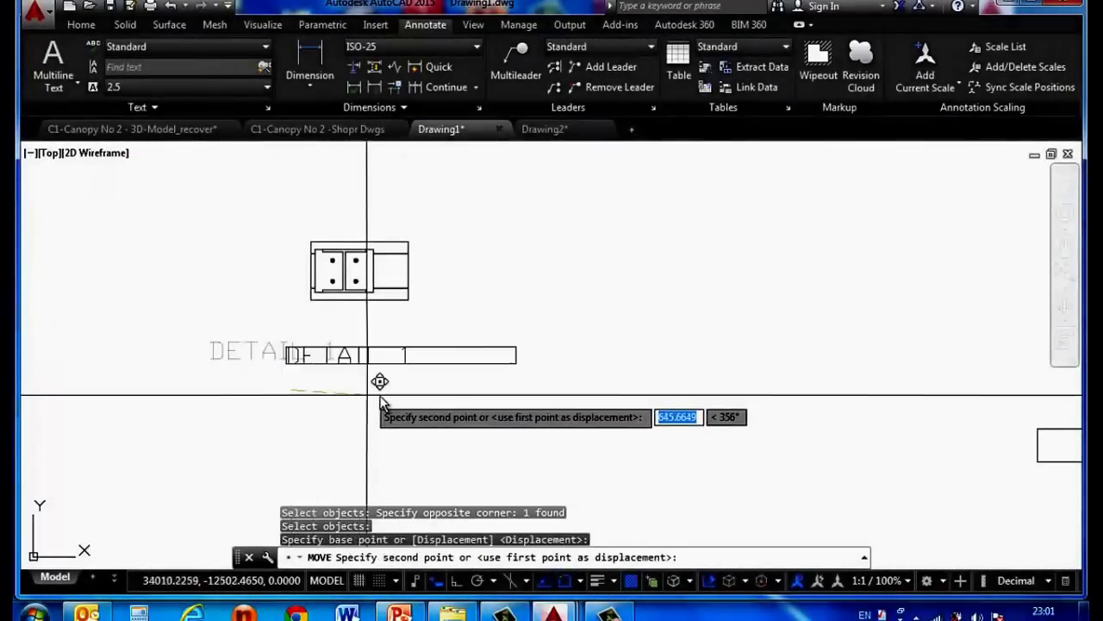
left_click(393, 399)
scroll(356, 320, "down", 2)
scroll(333, 296, "up", 7)
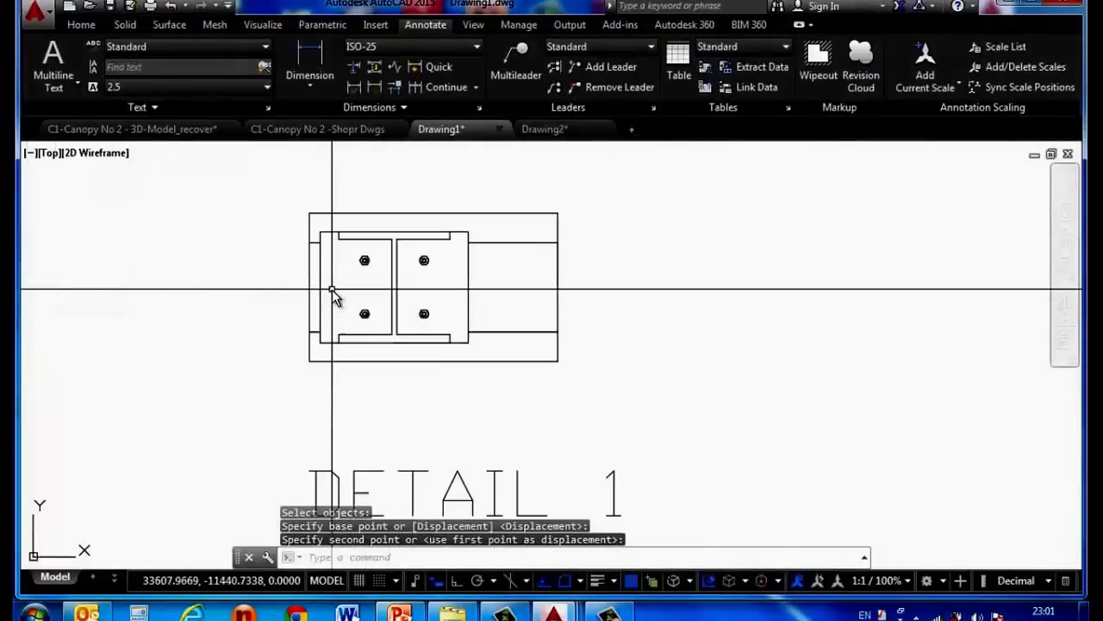
scroll(332, 293, "down", 4)
Show Drawing2 zoomed to the full extents of the model
left_click(532, 136)
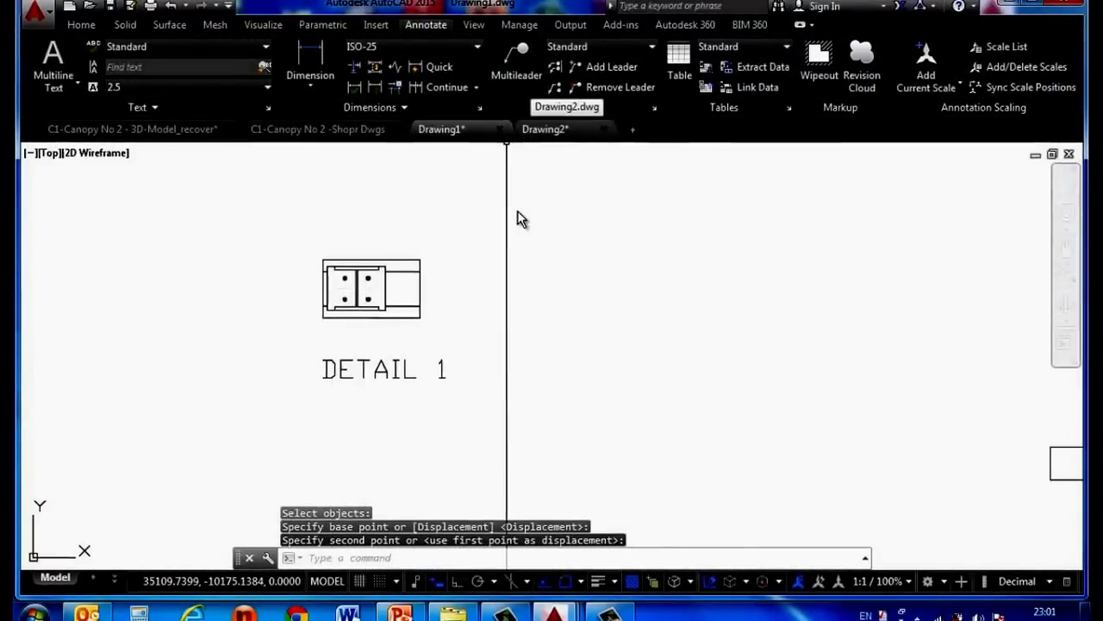
type("z")
key("Return")
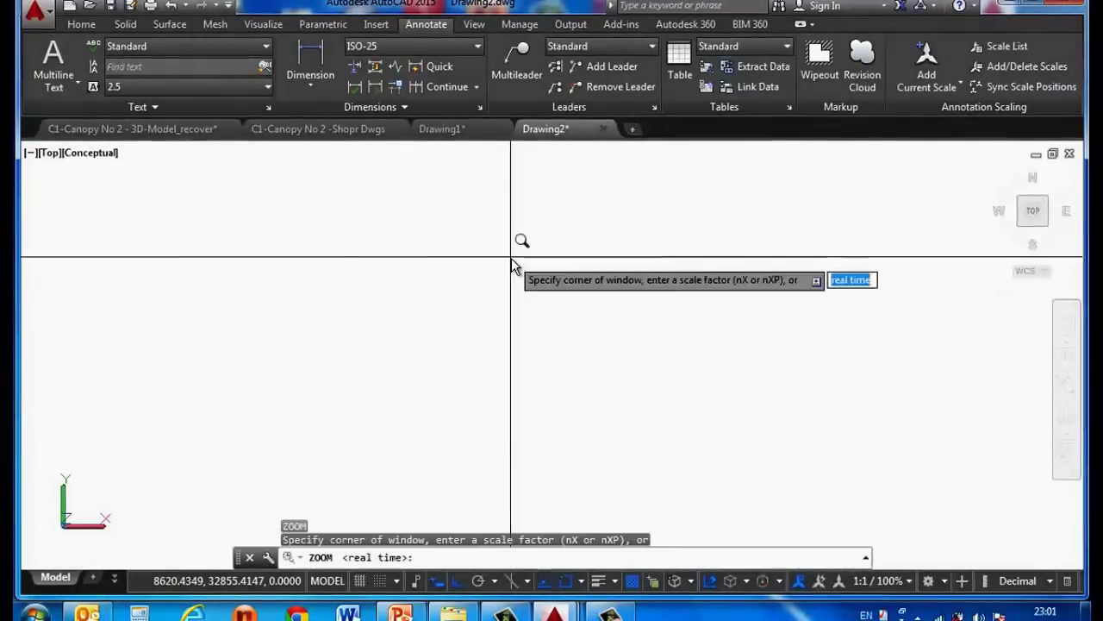
type("e")
key("Return")
Redefine the UCS with the ZA option at the model's lower-left corner, facing the front view
type("u")
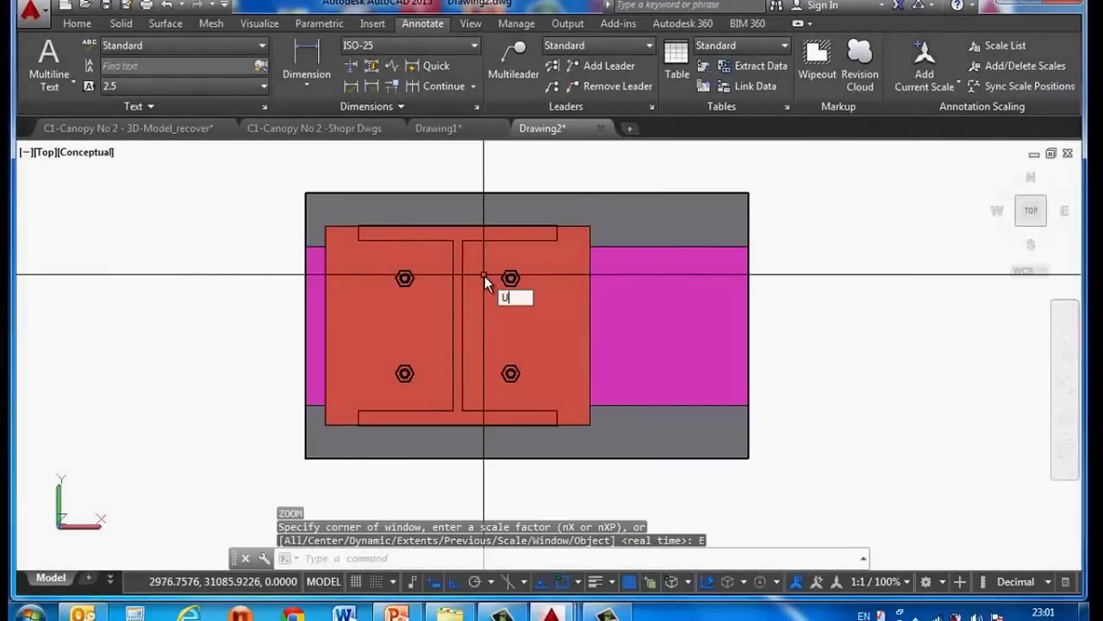
type("cs")
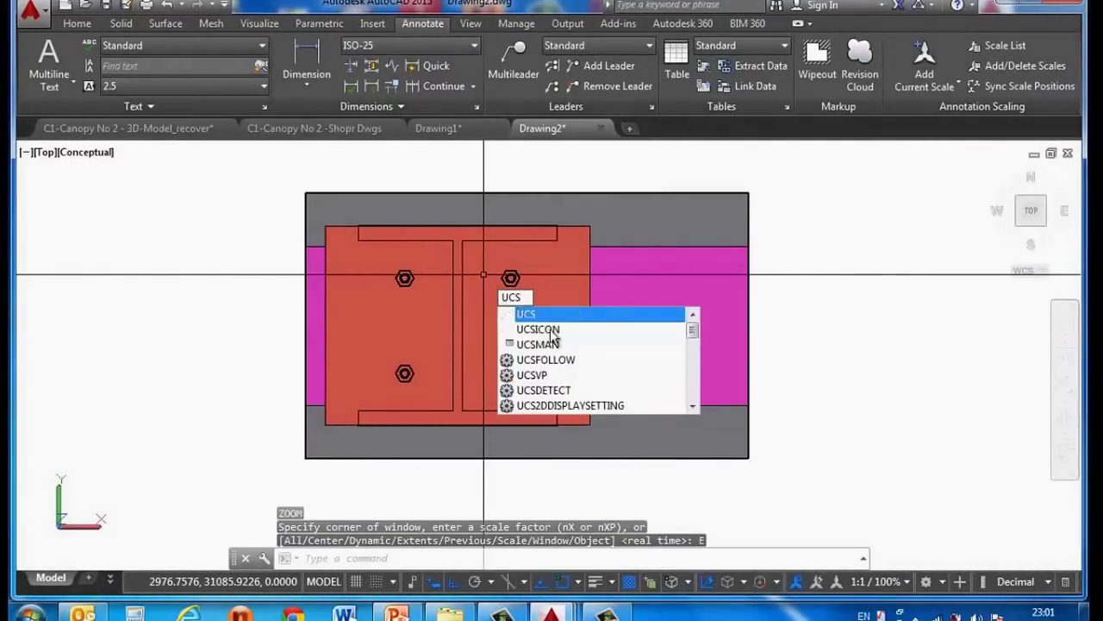
key("Return")
scroll(443, 285, "down", 2)
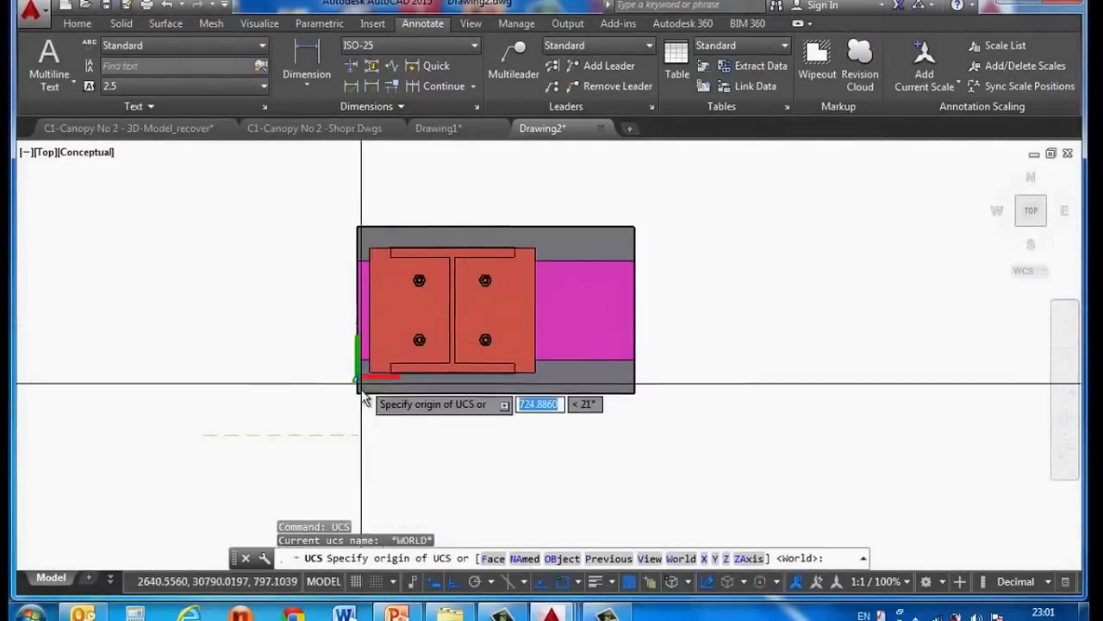
left_click(358, 393)
left_click(383, 450)
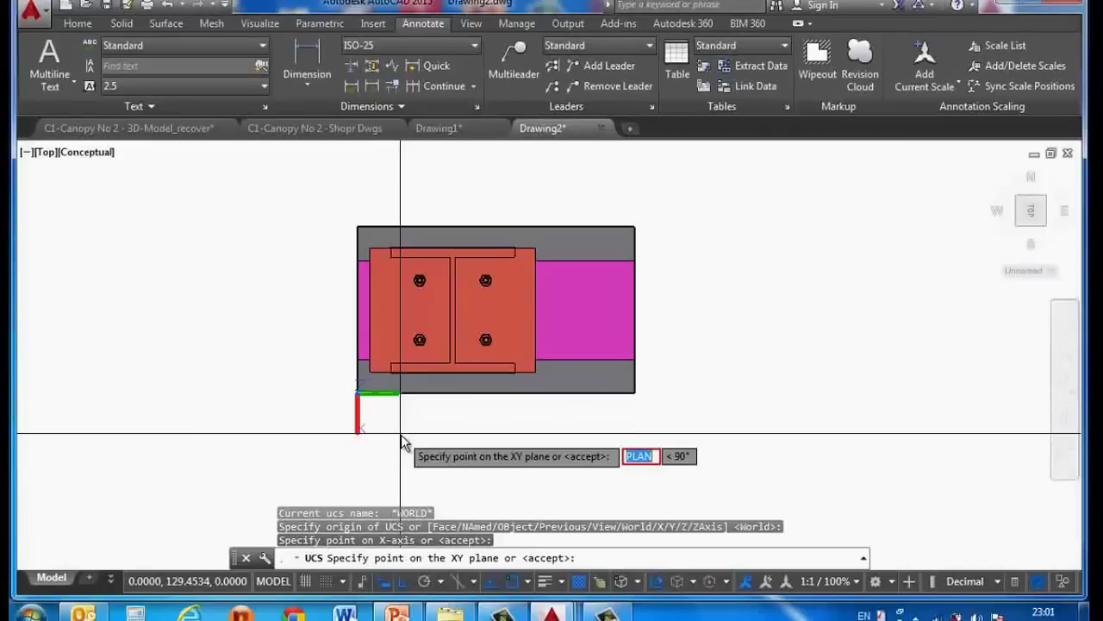
key("Escape")
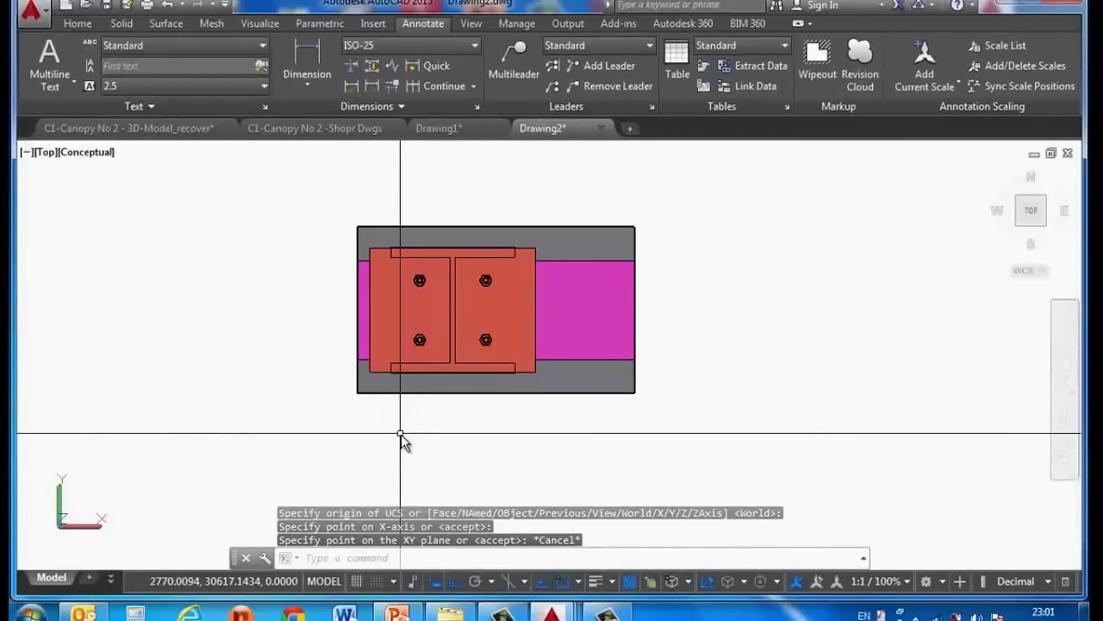
type("UCS")
key("Return")
type("ZA")
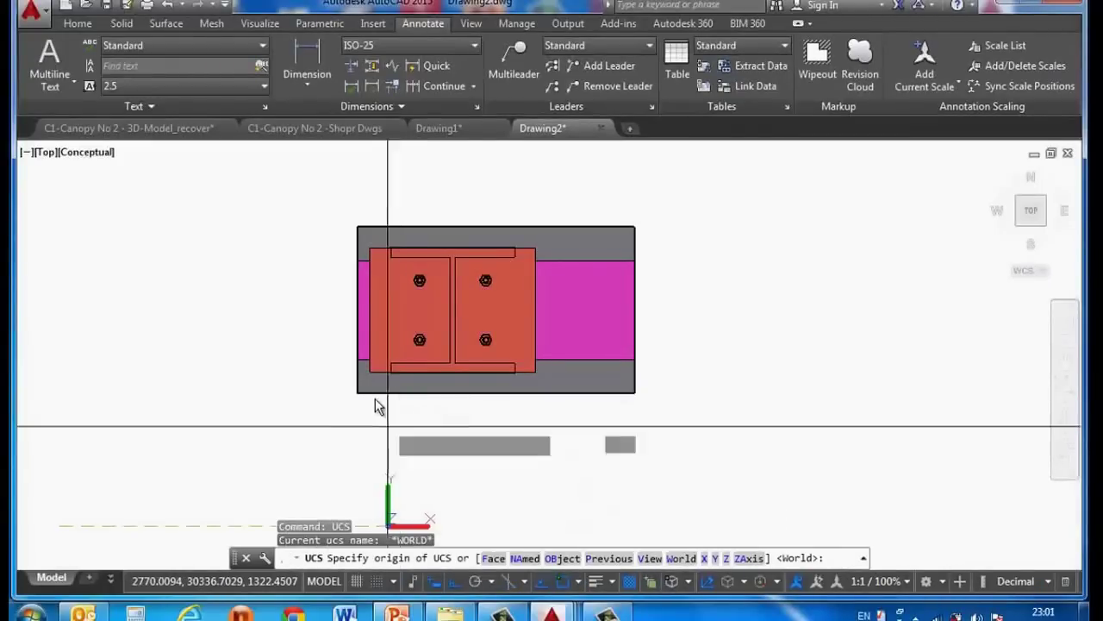
key("Return")
left_click(374, 394)
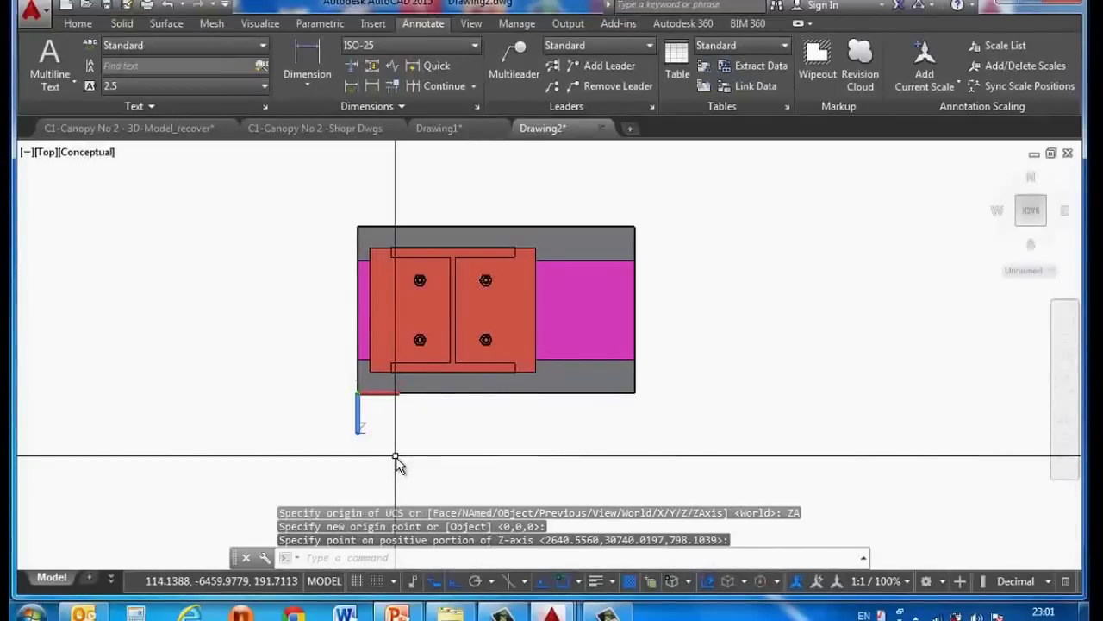
type("PLAN")
key("Return")
type("PLAN")
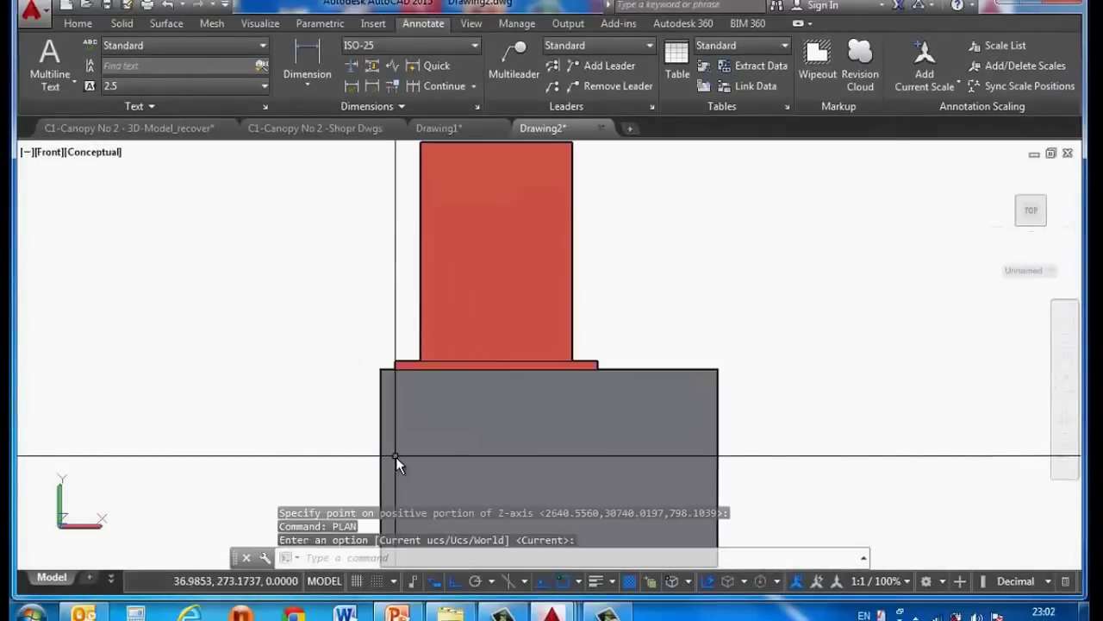
Use FLATSHOT to create a flattened front view of the column base as a block, inserted at default scale
type("FLATSHOT")
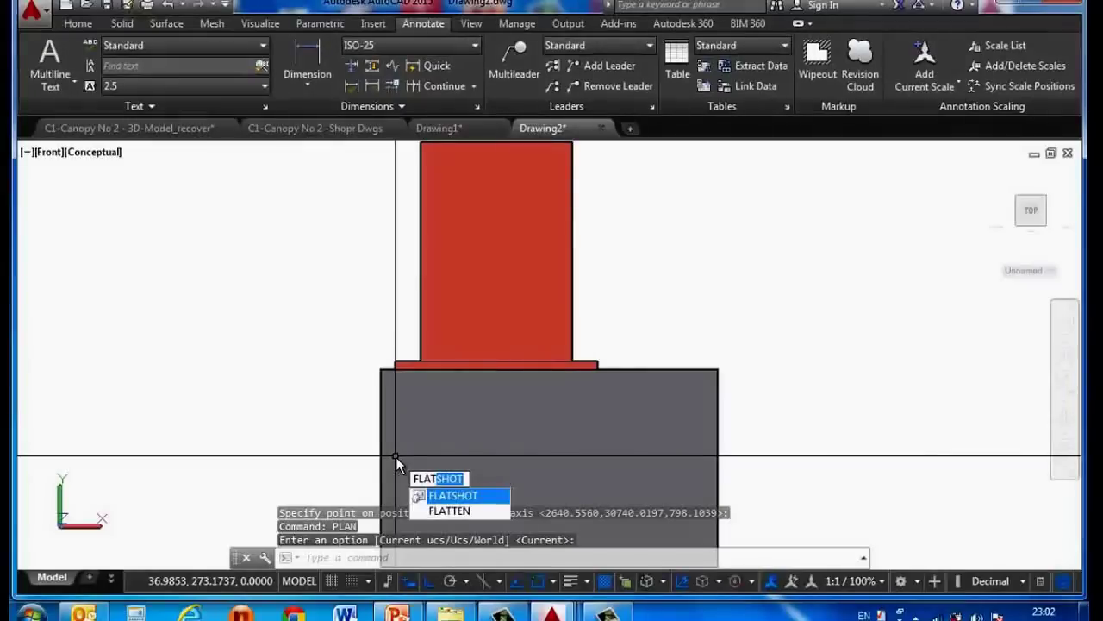
key("Return")
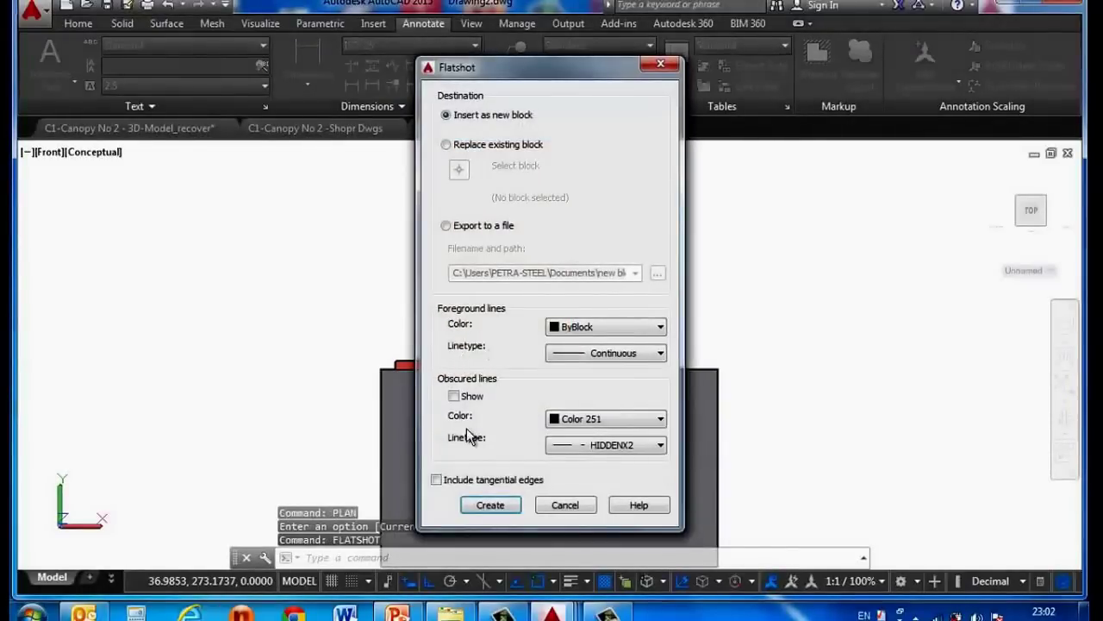
left_click(490, 505)
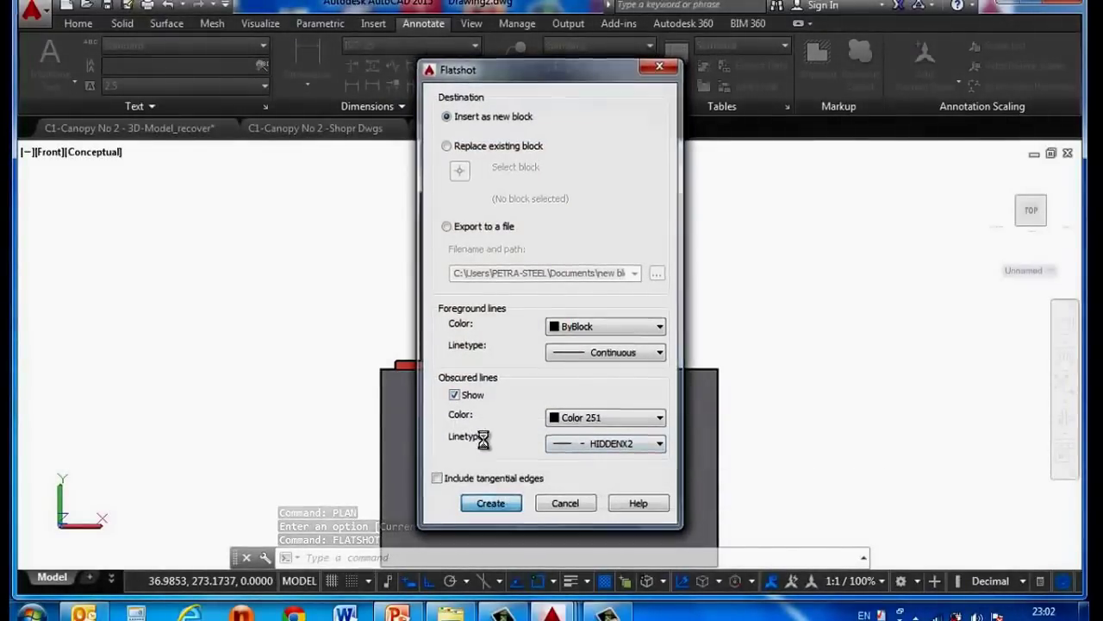
scroll(542, 386, "down", 4)
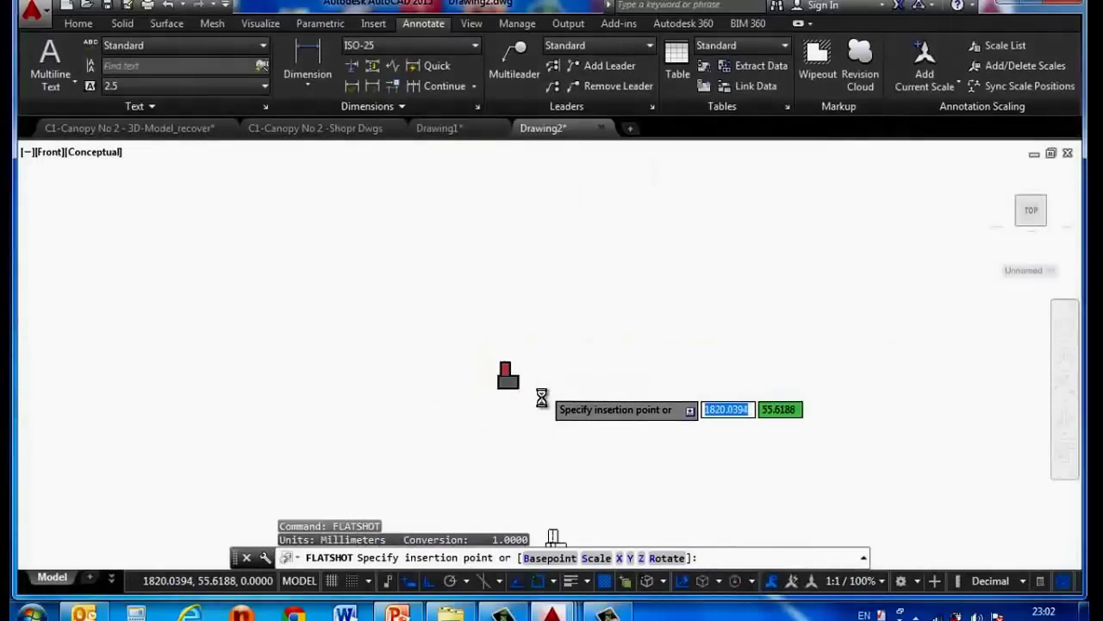
left_click(575, 360)
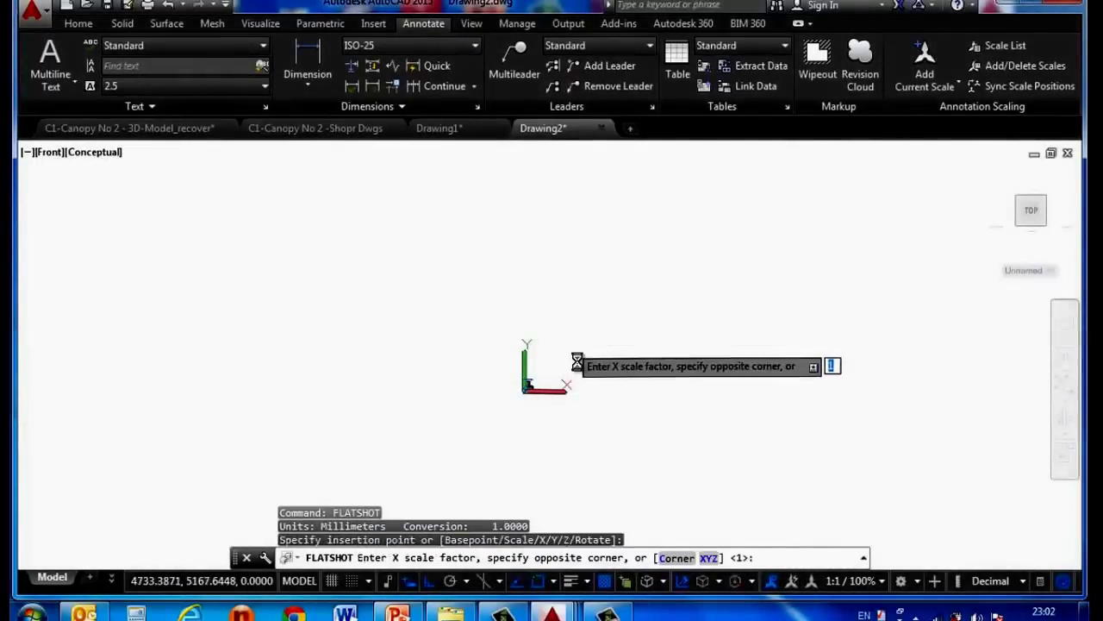
key("Return")
key("Return")
key("Return")
scroll(572, 401, "up", 2)
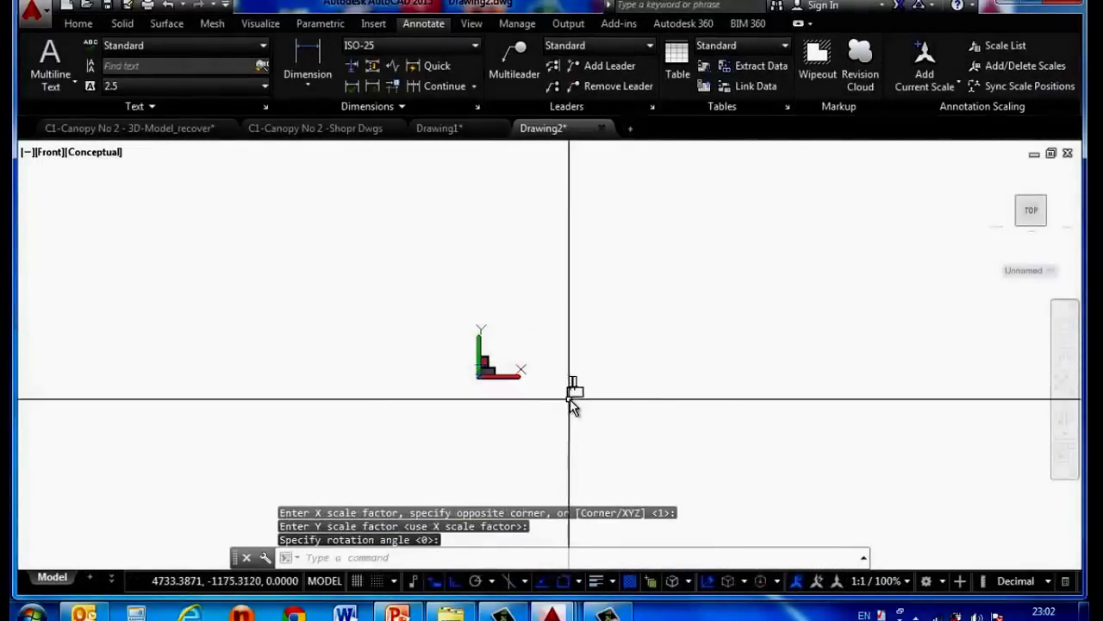
scroll(574, 395, "up", 3)
scroll(565, 371, "up", 2)
scroll(552, 349, "up", 2)
scroll(556, 355, "down", 1)
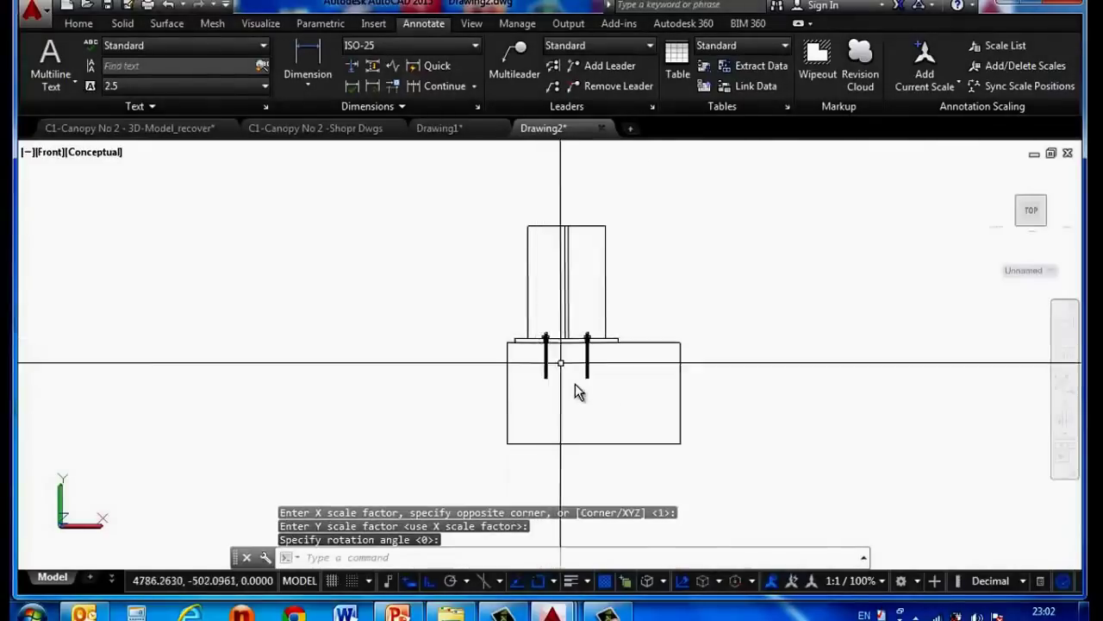
Cut the flattened front-view block and paste it into Drawing1
key("ctrl+x")
left_click(698, 454)
left_click(494, 293)
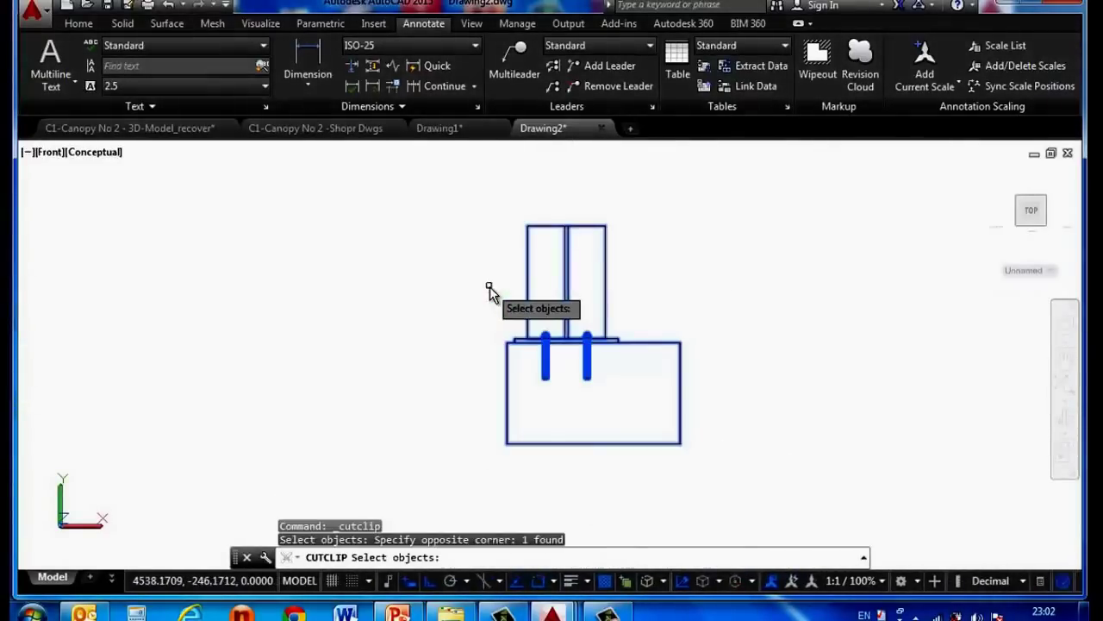
key("Return")
left_click(439, 129)
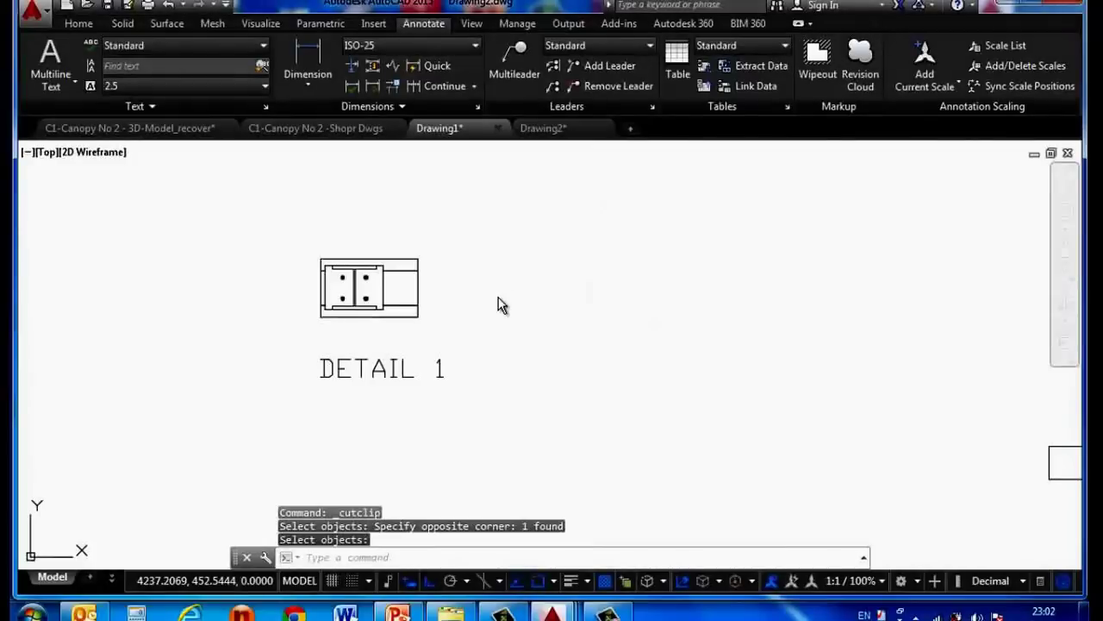
key("ctrl+v")
scroll(513, 331, "down", 5)
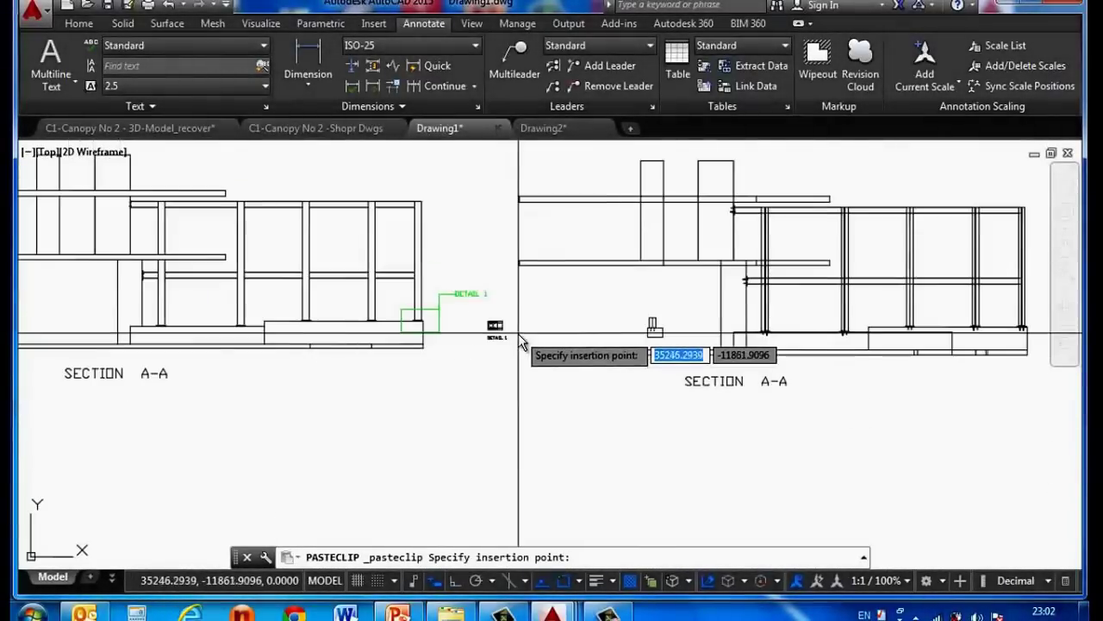
scroll(517, 340, "down", 1)
scroll(474, 349, "up", 1)
left_click(606, 335)
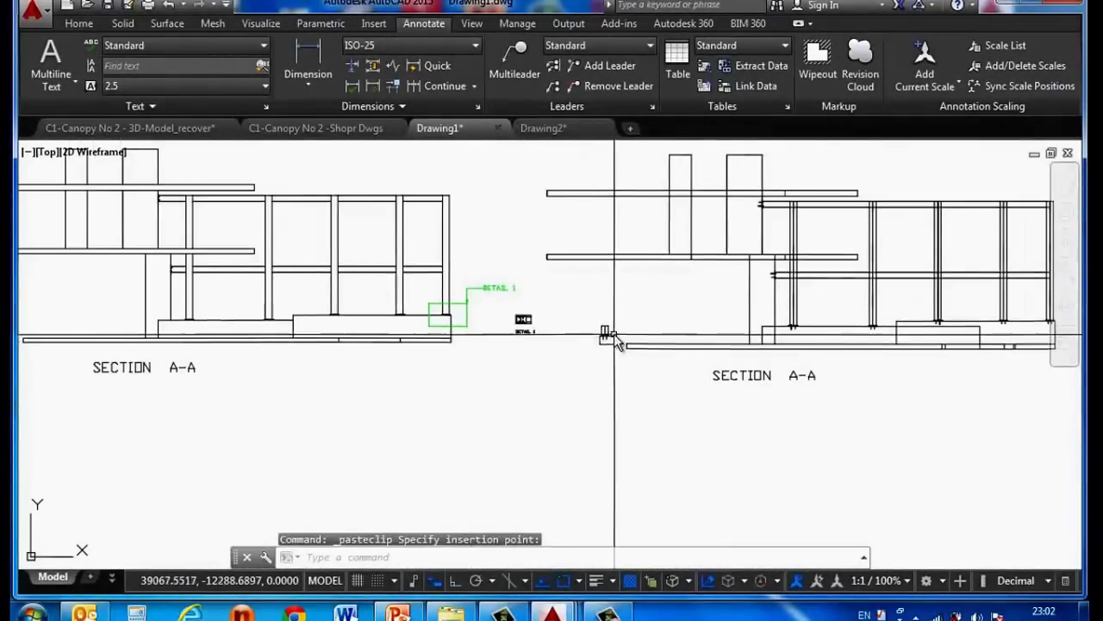
Move the pasted front view beside the DETAIL 1 plan, then return to Drawing2
scroll(608, 332, "up", 5)
type("M")
key("Return")
left_click_drag(607, 353, 567, 325)
key("Return")
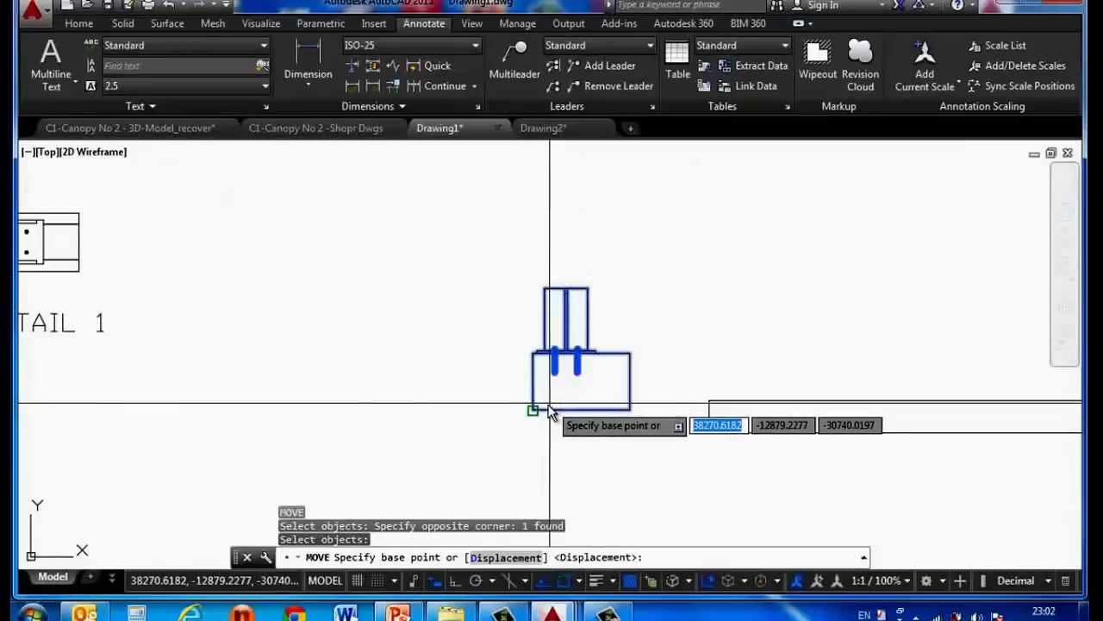
left_click(533, 410)
scroll(551, 345, "down", 4)
scroll(460, 337, "up", 4)
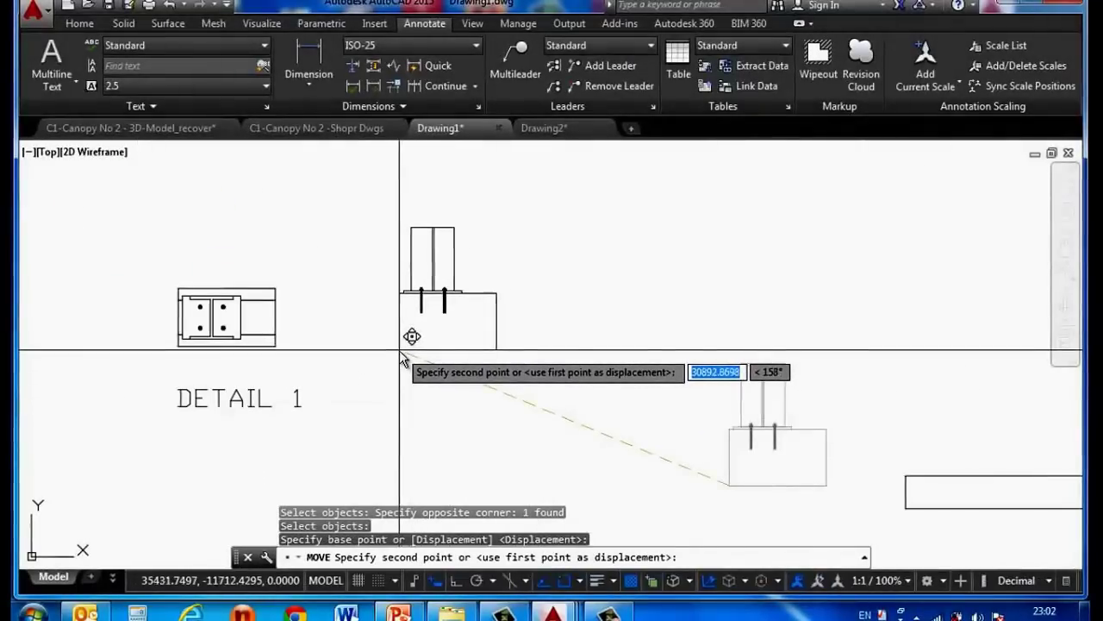
left_click(404, 347)
scroll(543, 358, "down", 4)
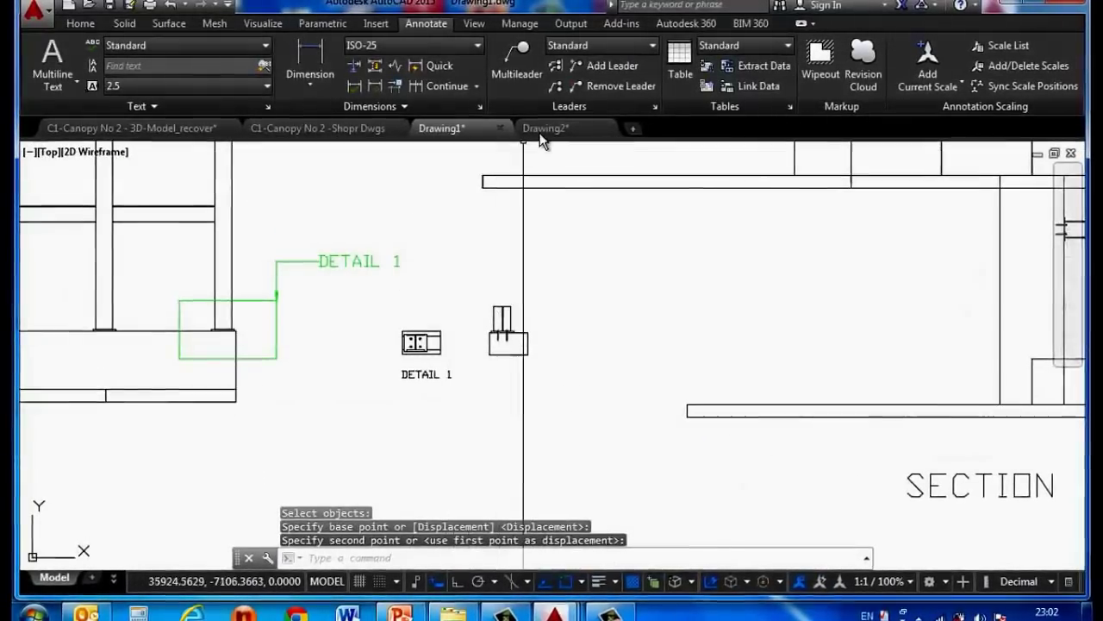
left_click(542, 129)
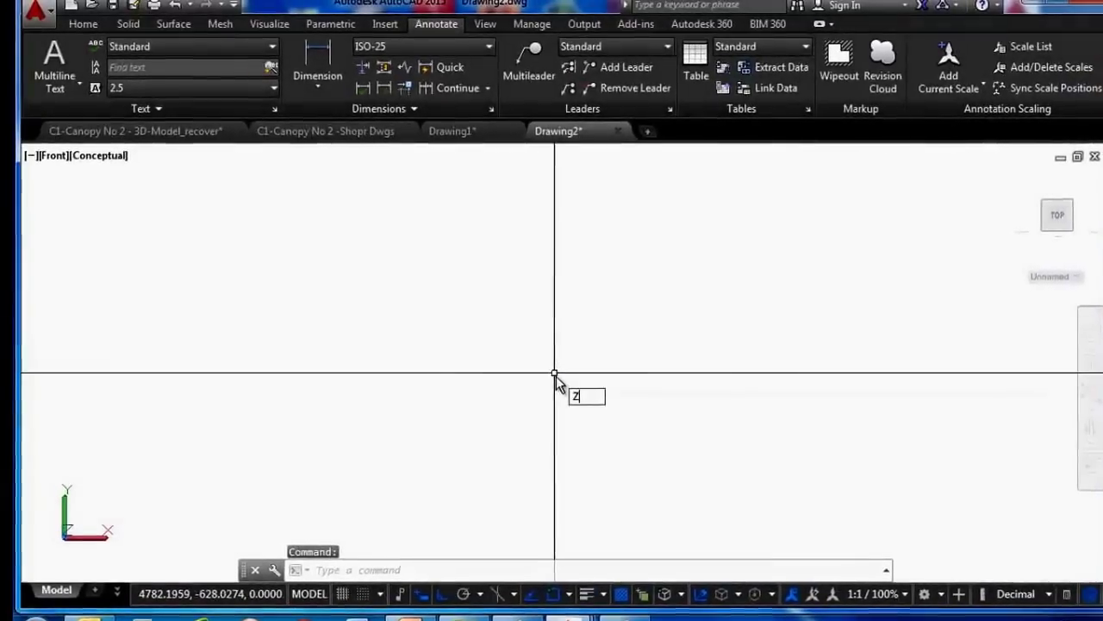
Zoom to extents, set the UCS Z axis at the box's bottom corner, and show the plan view
type("z")
key("Return")
type("e")
key("Return")
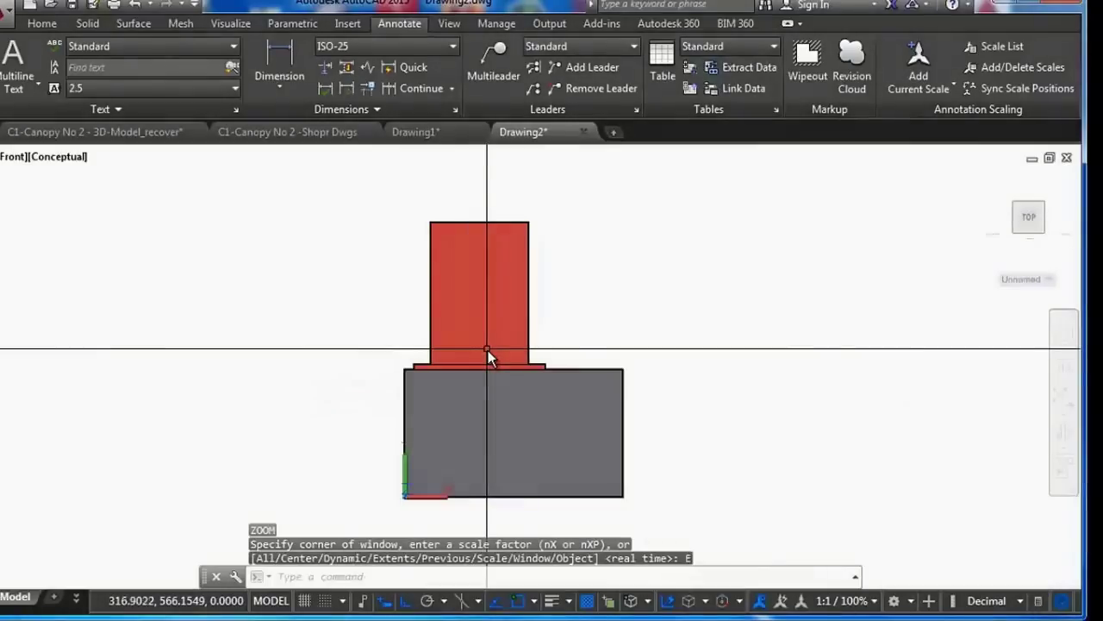
type("ucs")
key("Return")
type("z")
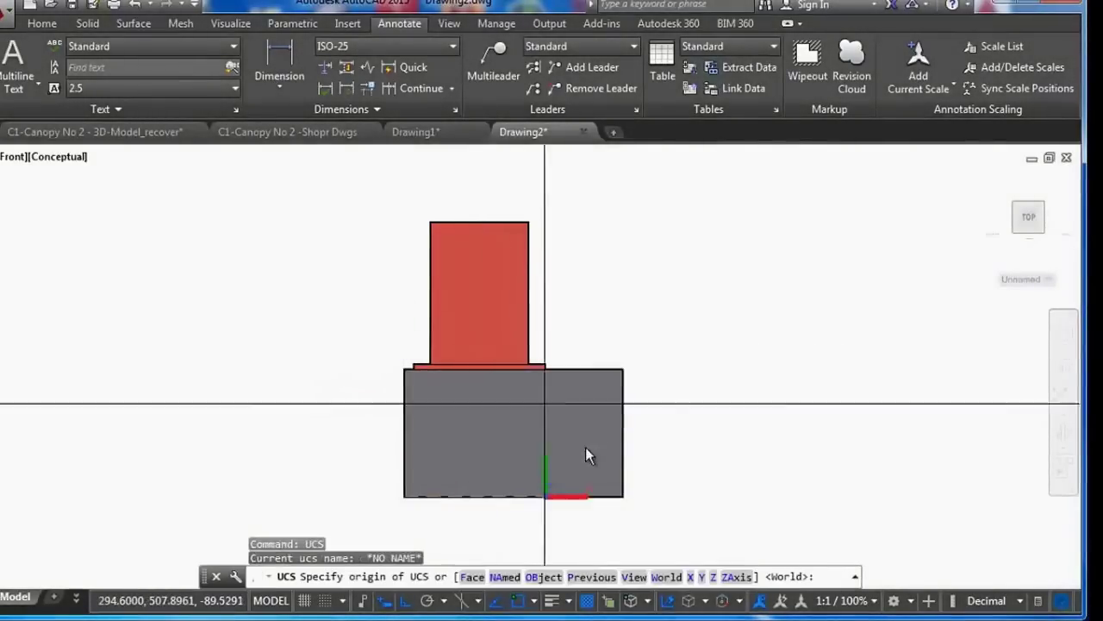
type("a")
key("Return")
left_click(626, 496)
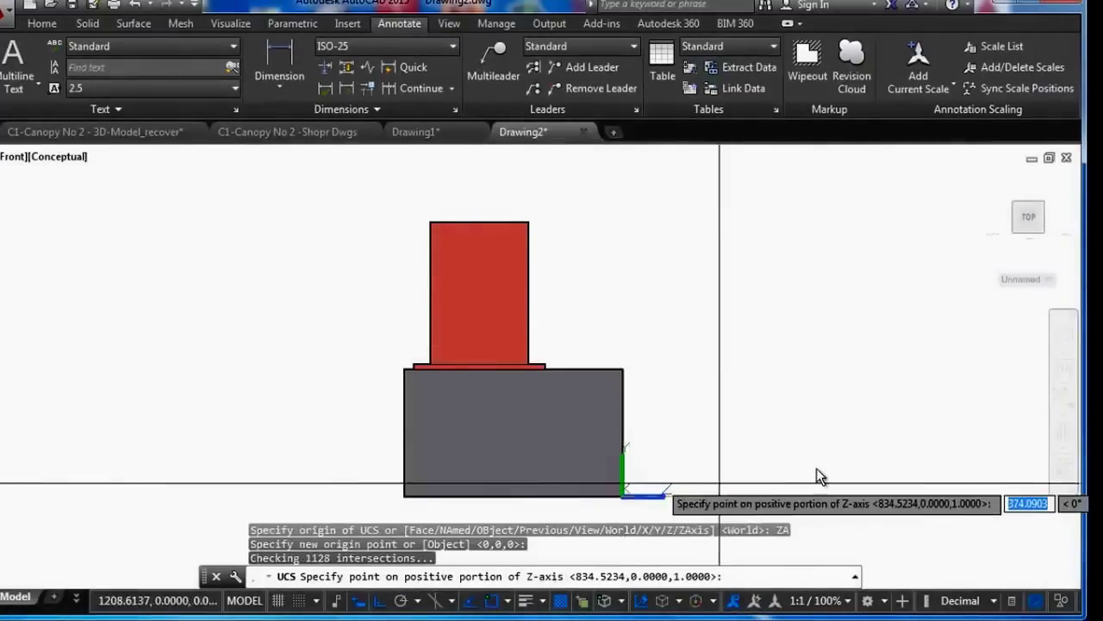
type("PLAN")
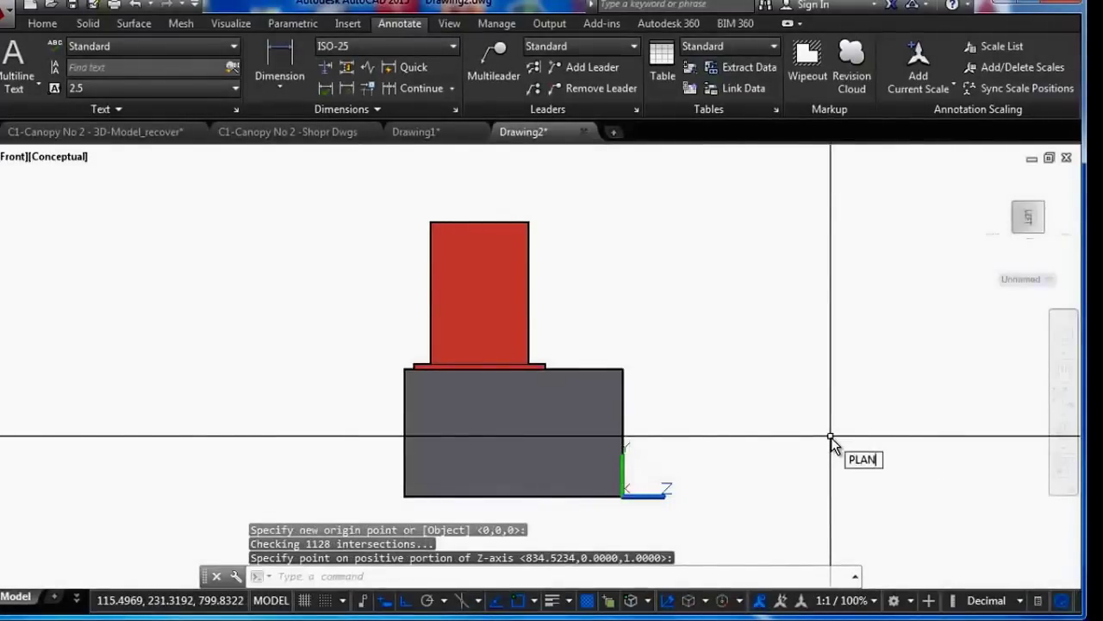
key("Return")
key("Return")
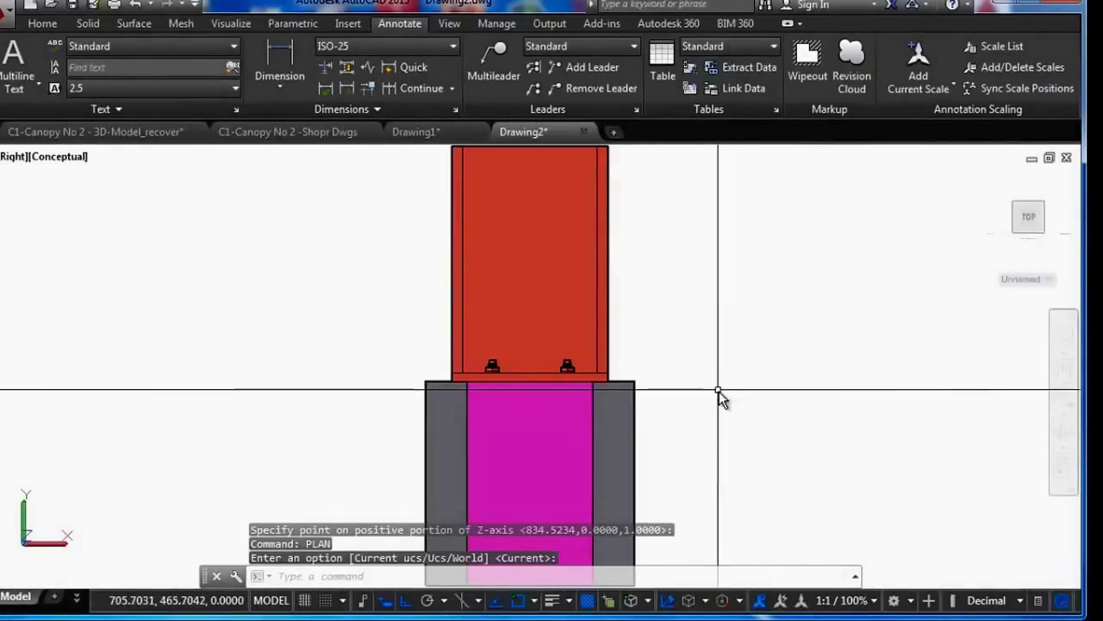
scroll(724, 392, "down", 3)
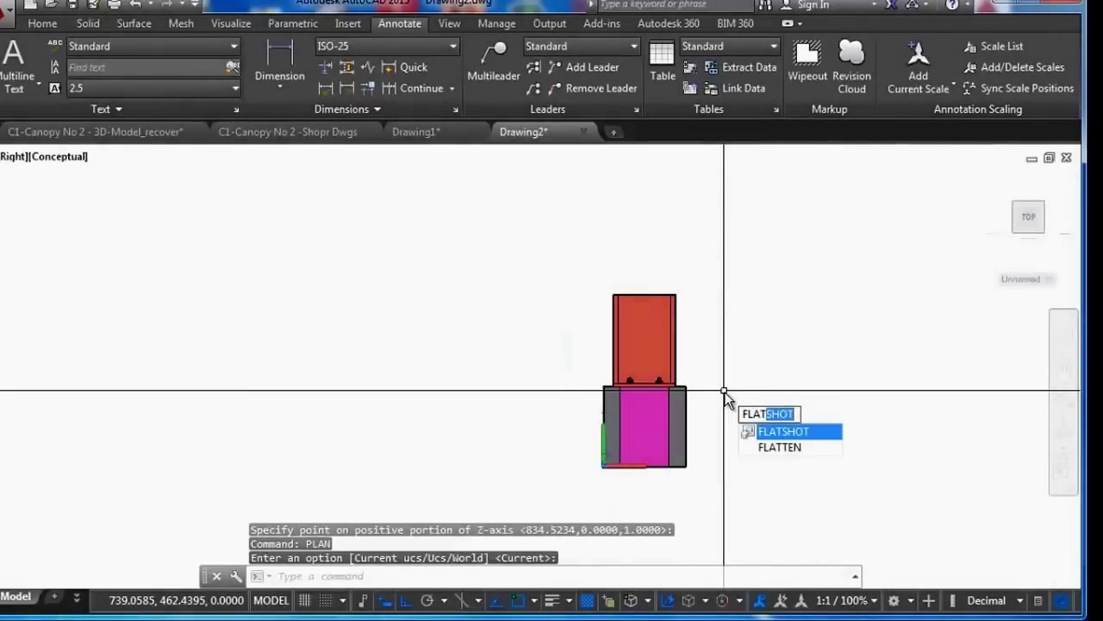
Create a flattened side view block left of the model and cut it to the clipboard
type("FLATSHOT")
key("Return")
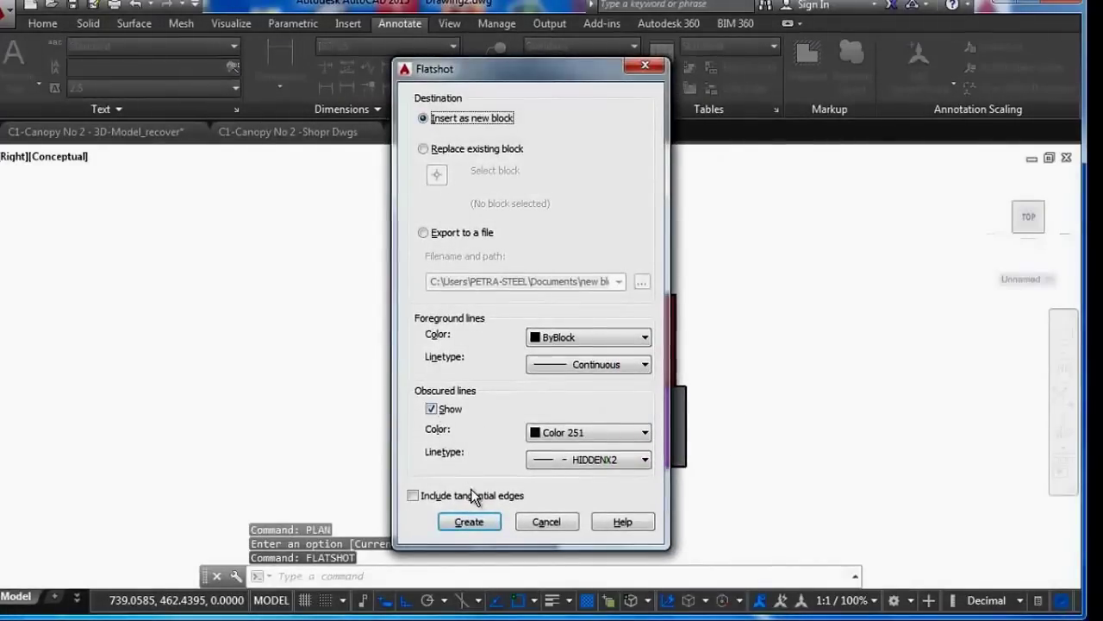
left_click(470, 522)
left_click(441, 439)
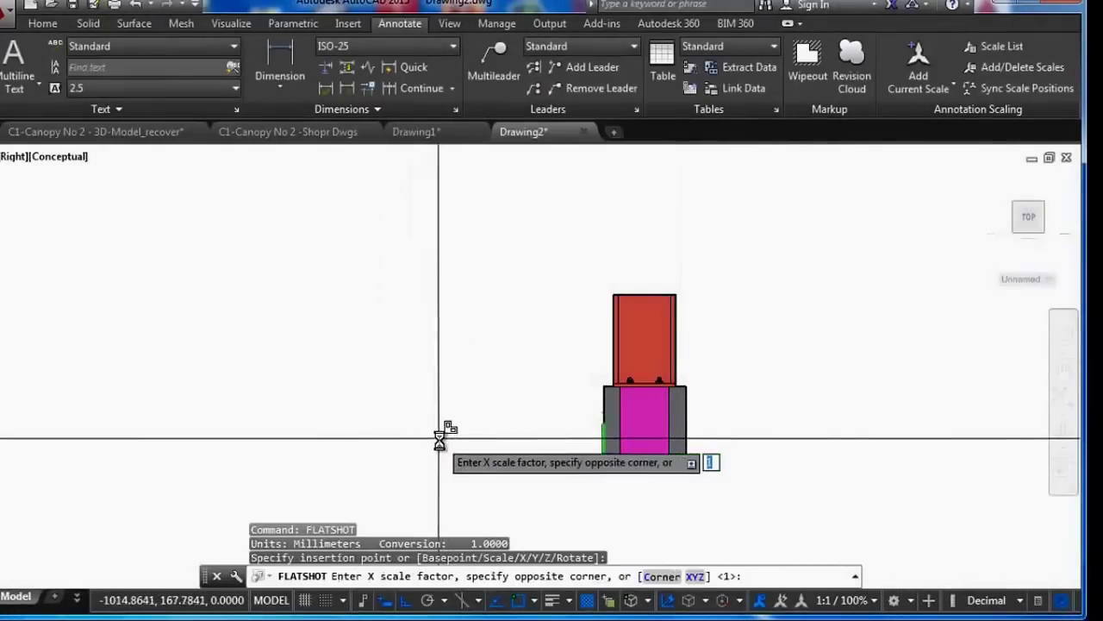
key("Return")
key("Return")
key("Return")
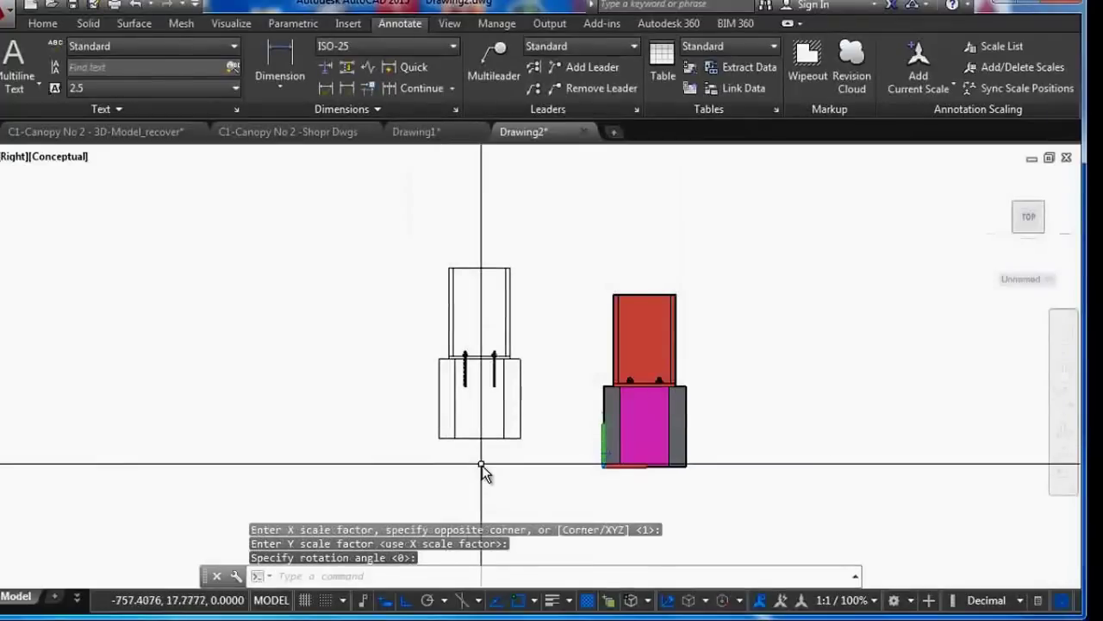
key("ctrl+x")
left_click(527, 456)
left_click(421, 344)
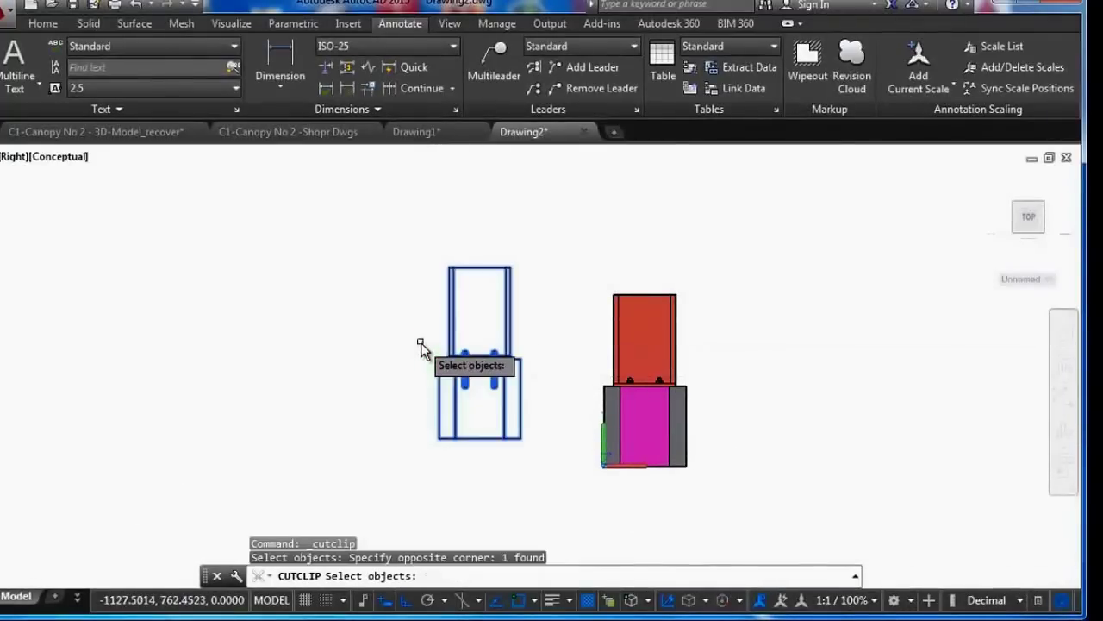
key("Return")
left_click(445, 129)
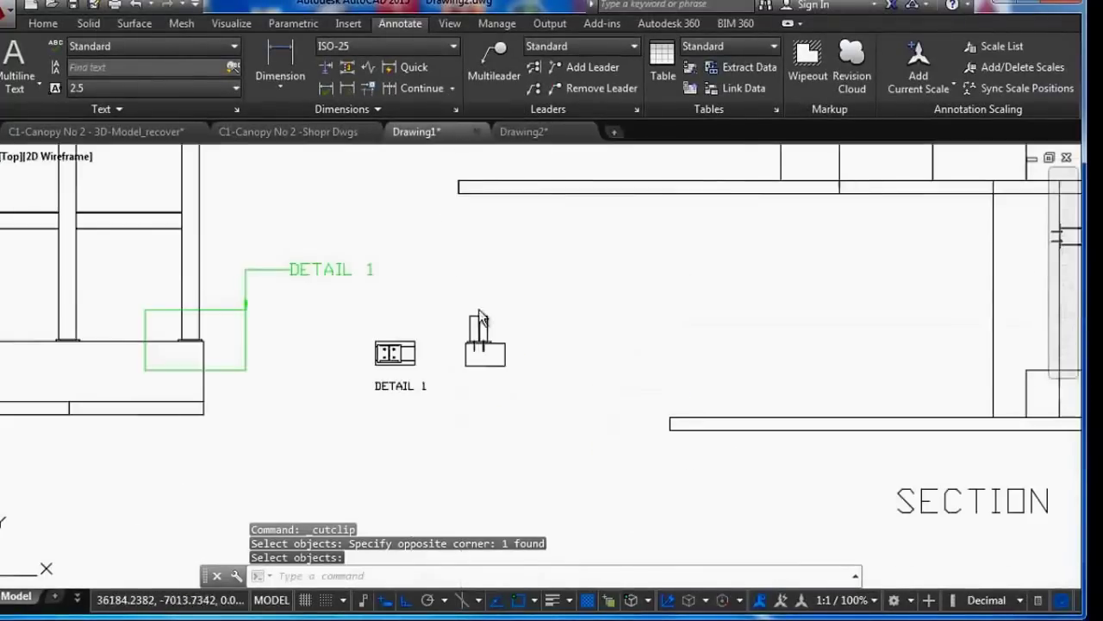
Paste the flattened side view into Drawing1 near DETAIL 1
key("ctrl+v")
scroll(545, 381, "down", 4)
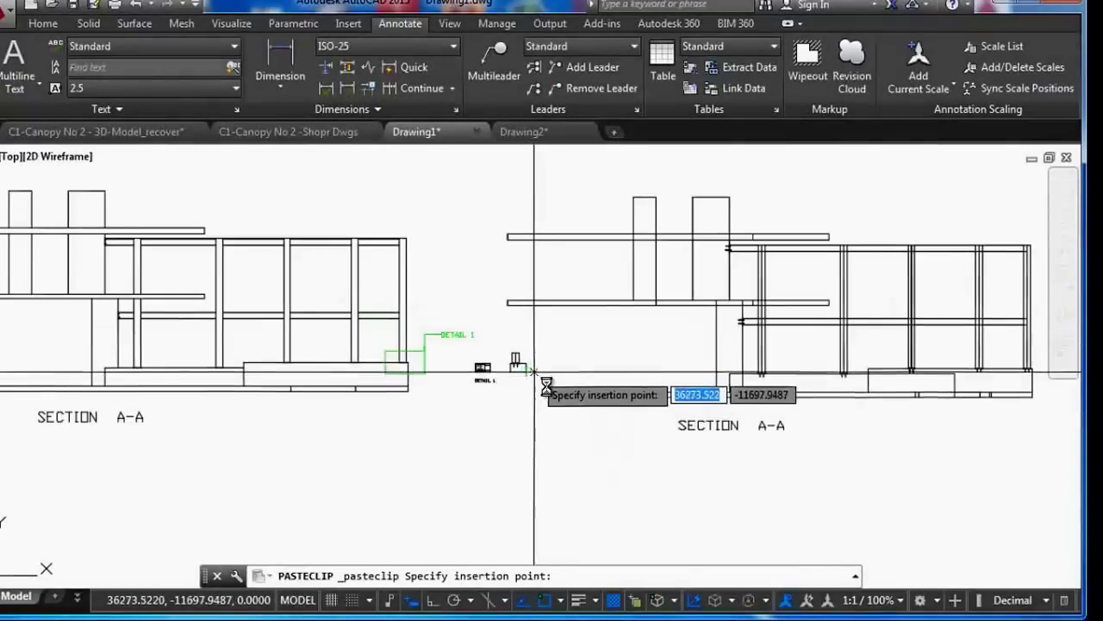
scroll(549, 387, "down", 3)
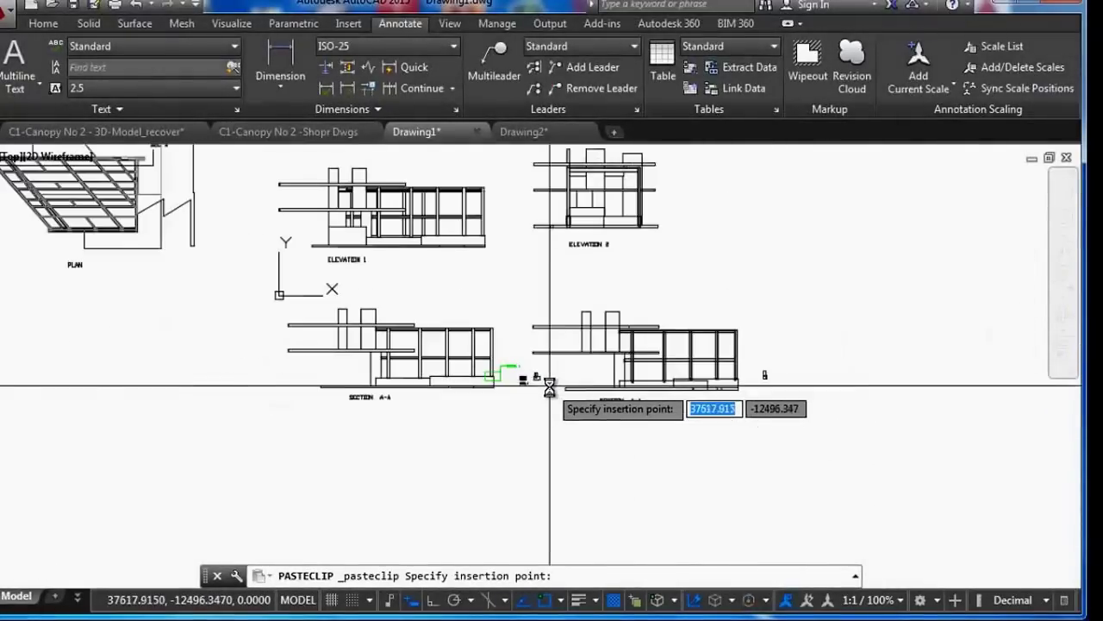
left_click(323, 417)
scroll(569, 405, "up", 5)
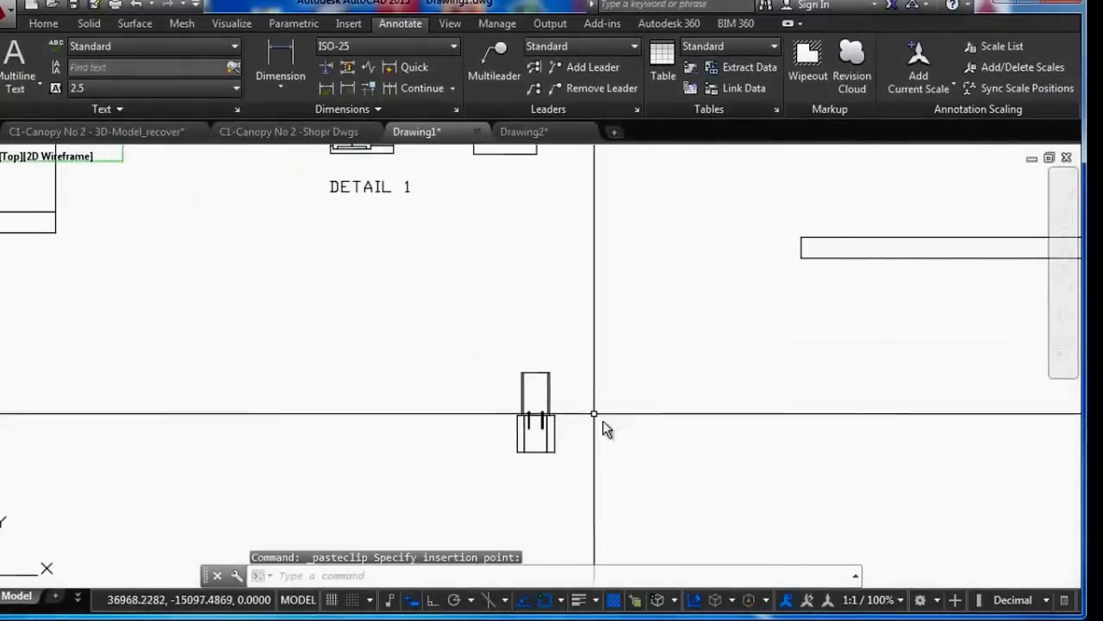
Move the side view to sit right of the front view, aligned at its bottom corner
type("m")
key("Return")
left_click(589, 463)
left_click(507, 399)
key("Return")
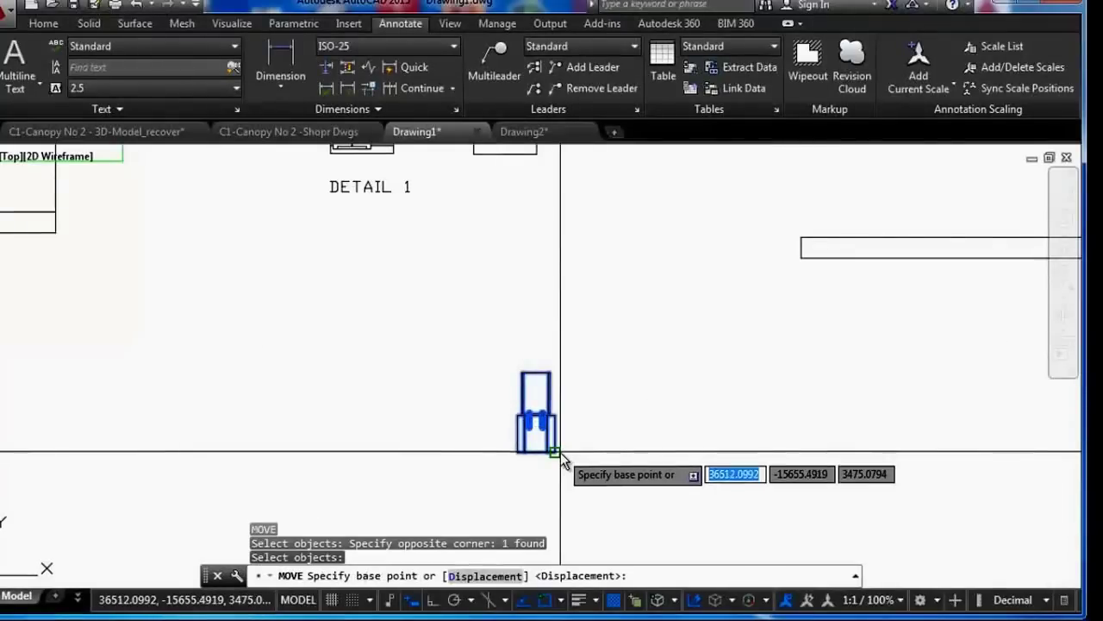
left_click(558, 458)
scroll(555, 455, "down", 2)
scroll(595, 336, "down", 1)
scroll(595, 336, "up", 3)
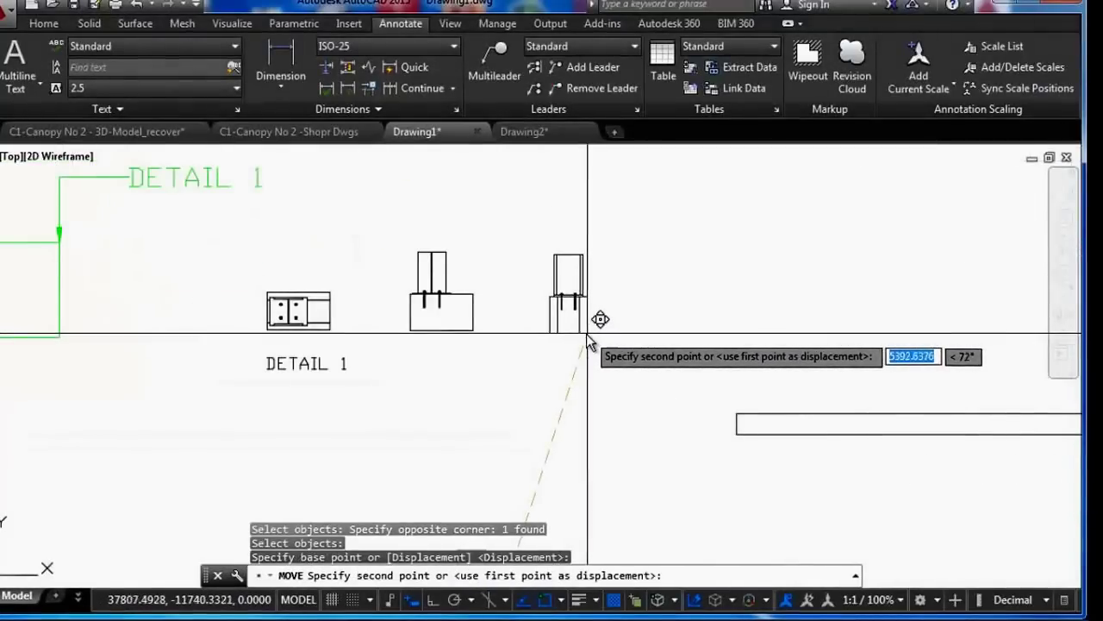
left_click(589, 341)
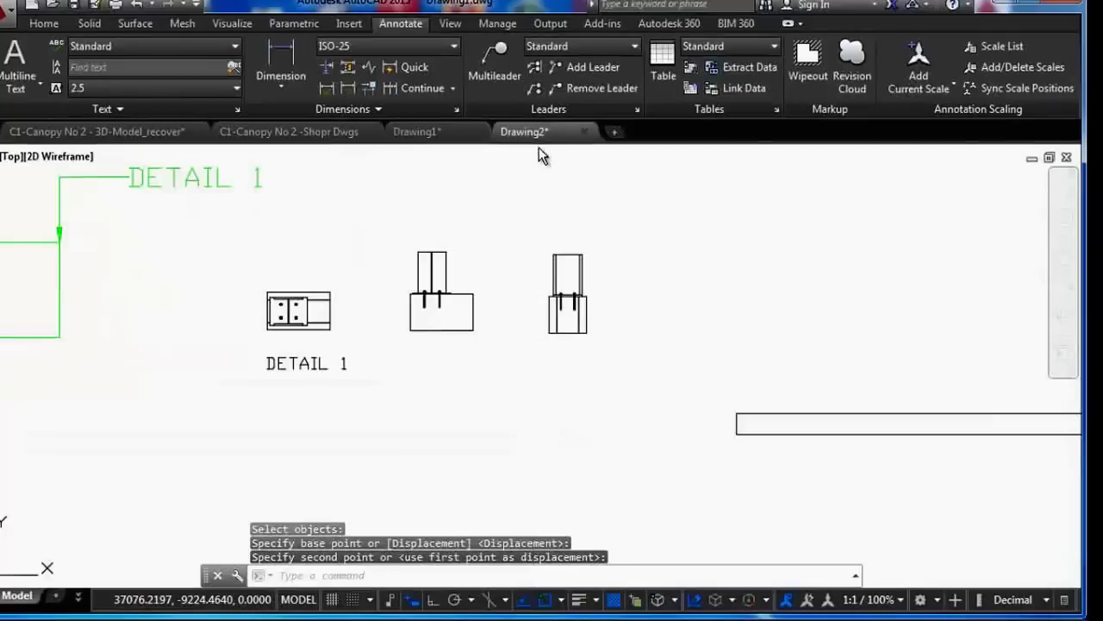
Orbit the model into an oblique 3D view and align the UCS with that view
left_click(1063, 431)
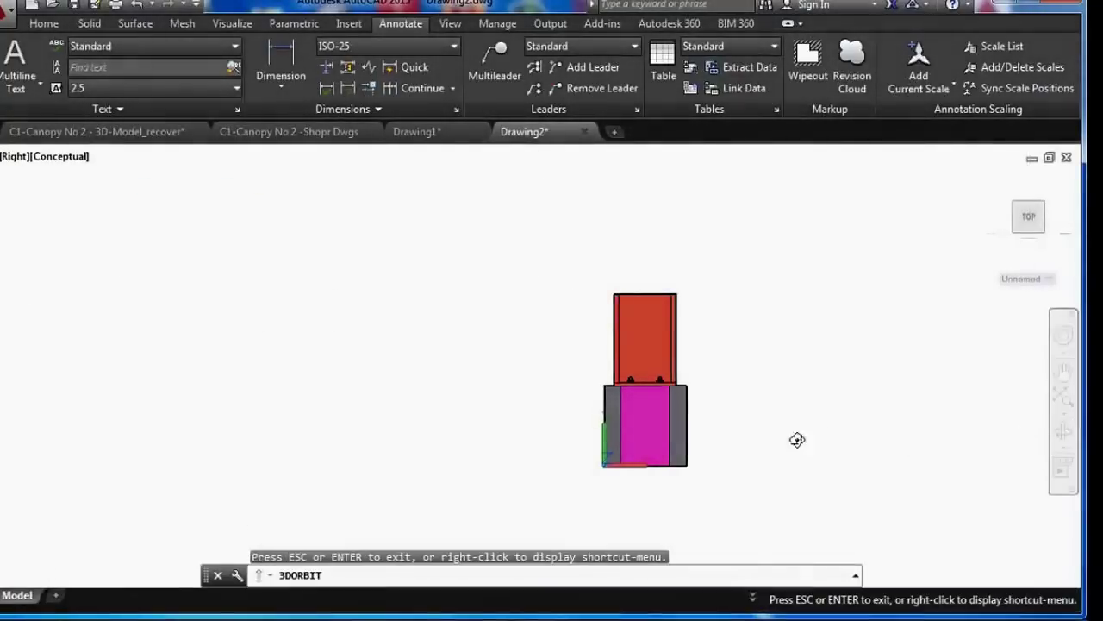
mouse_move(796, 441)
left_mouse_down()
mouse_move(699, 429)
mouse_move(733, 451)
mouse_move(597, 326)
mouse_move(626, 373)
mouse_move(839, 337)
mouse_move(475, 369)
mouse_move(406, 350)
mouse_move(564, 431)
mouse_move(532, 321)
mouse_move(512, 416)
mouse_move(487, 383)
left_mouse_up()
scroll(597, 326, "up", 2)
right_click(463, 331)
left_click(489, 5)
type("UCS")
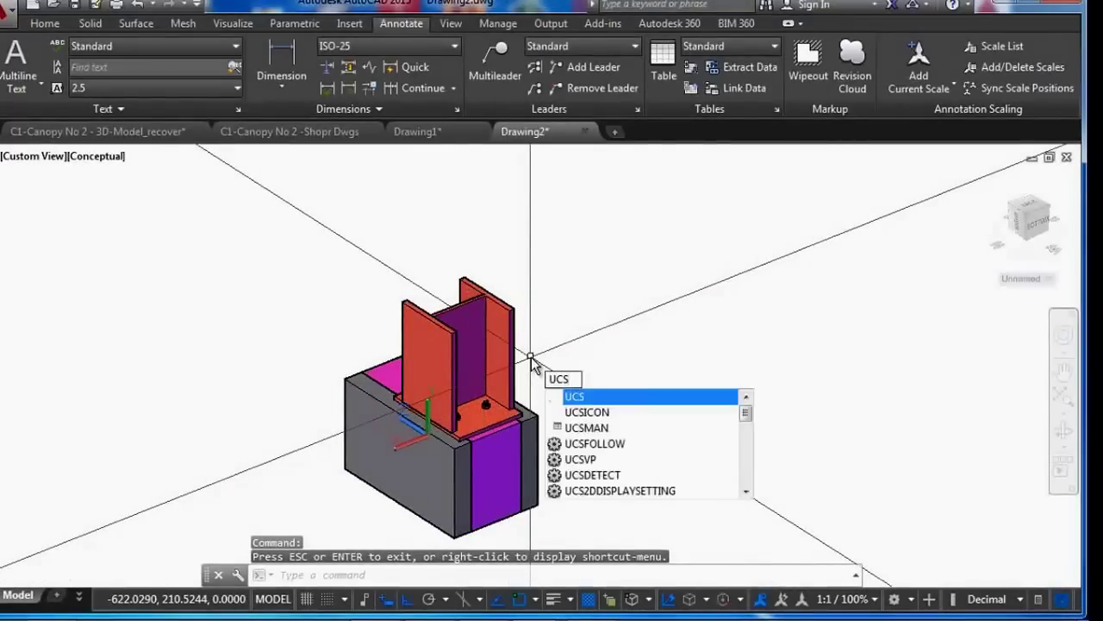
key("Return")
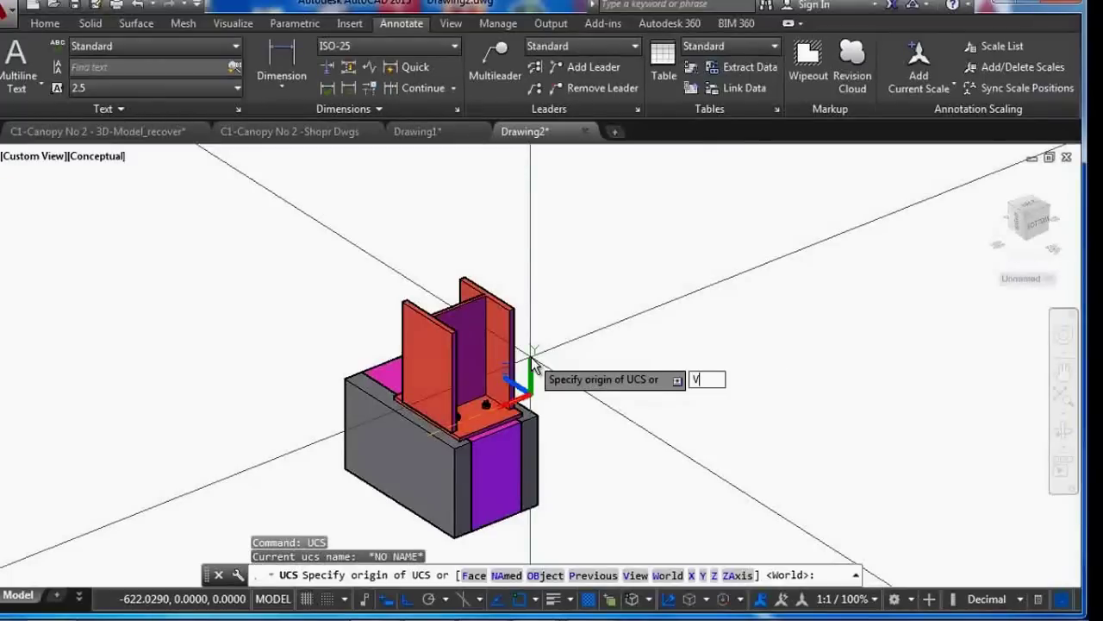
key("Return")
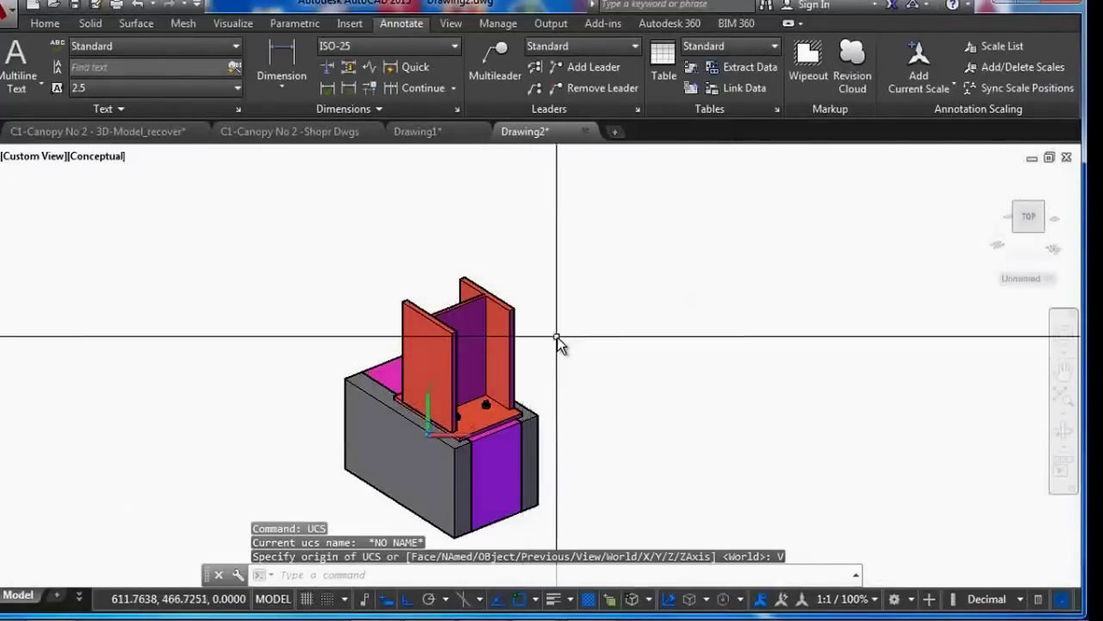
scroll(557, 338, "down", 2)
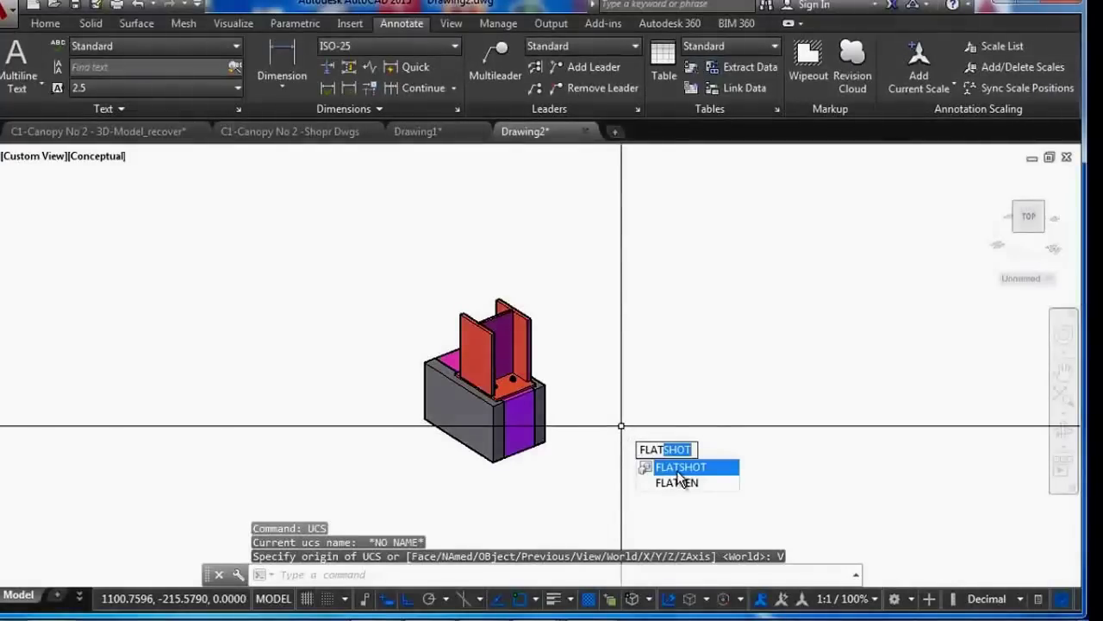
Create a flattened isometric view block beside the model and cut it to the clipboard
left_click(668, 463)
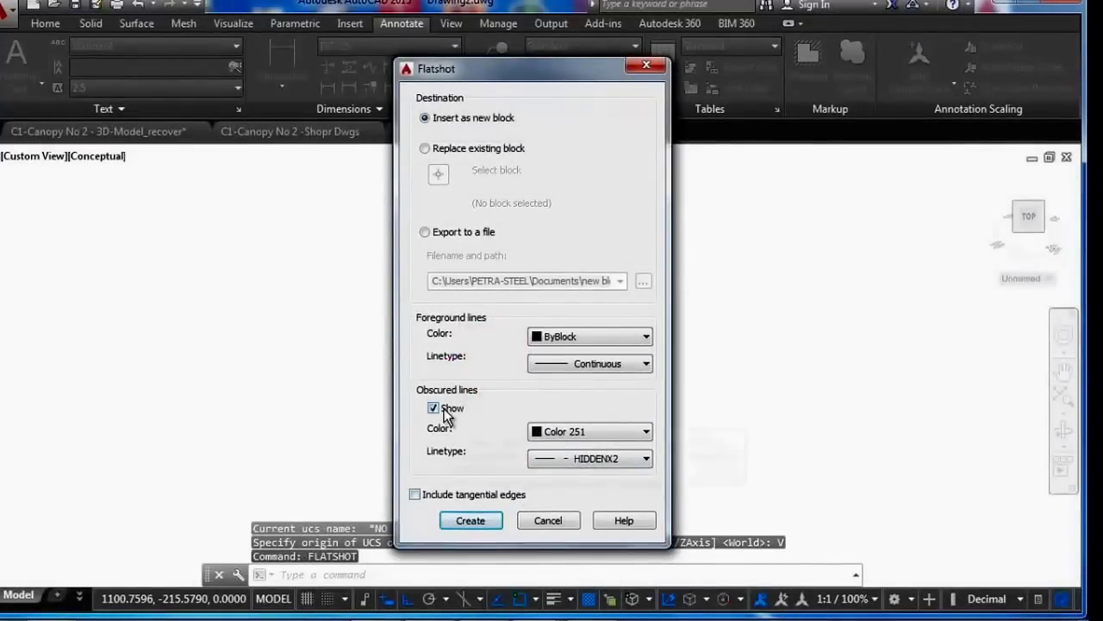
left_click(469, 521)
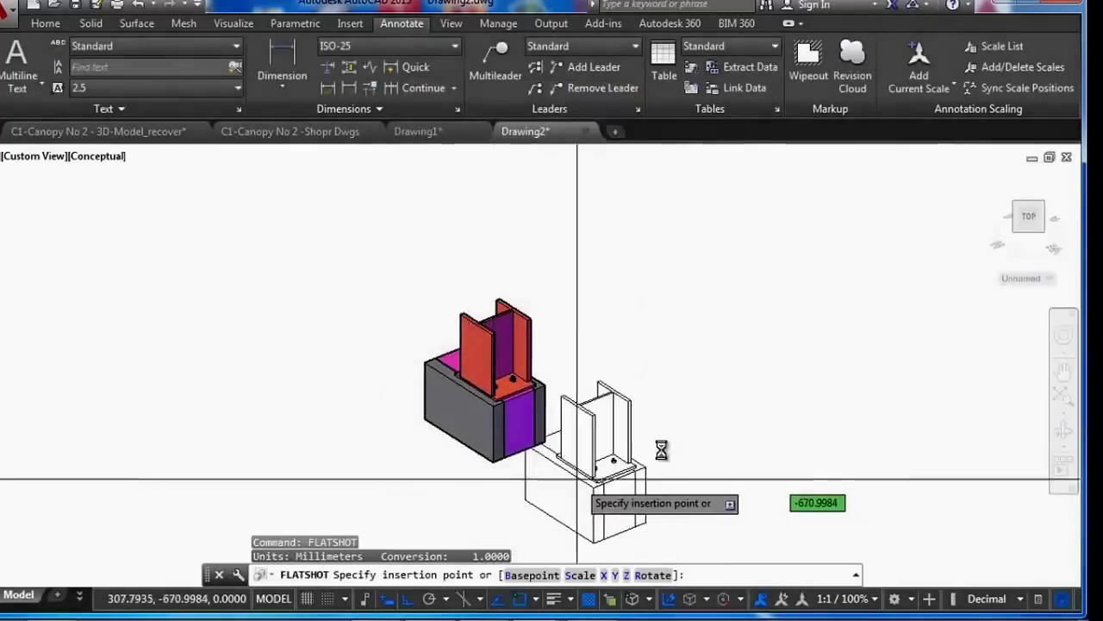
left_click(684, 422)
key("Return")
key("Return")
key("Return")
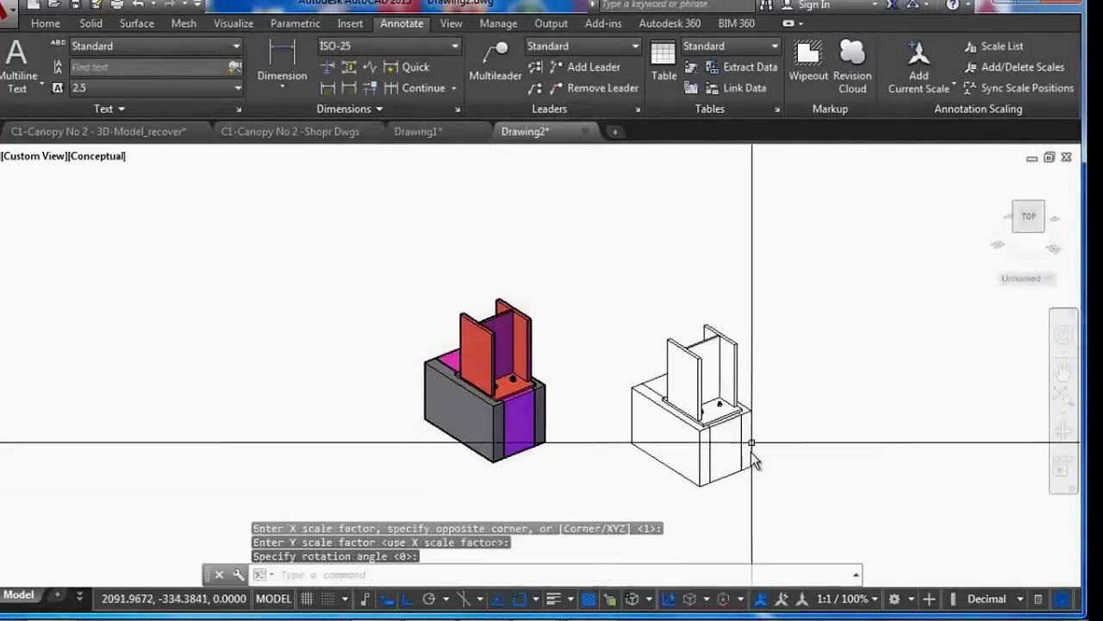
key("ctrl+x")
left_click(734, 498)
left_click(659, 405)
key("Return")
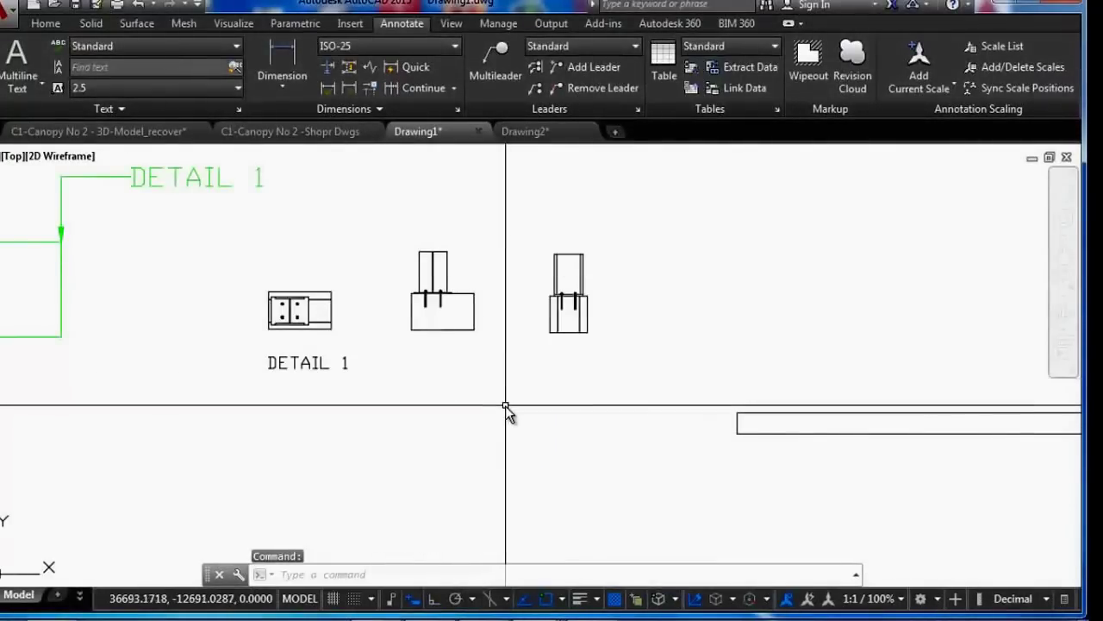
Paste the isometric view block into Drawing1 near DETAIL 1
key("ctrl+v")
scroll(505, 406, "down", 3)
scroll(505, 401, "down", 1)
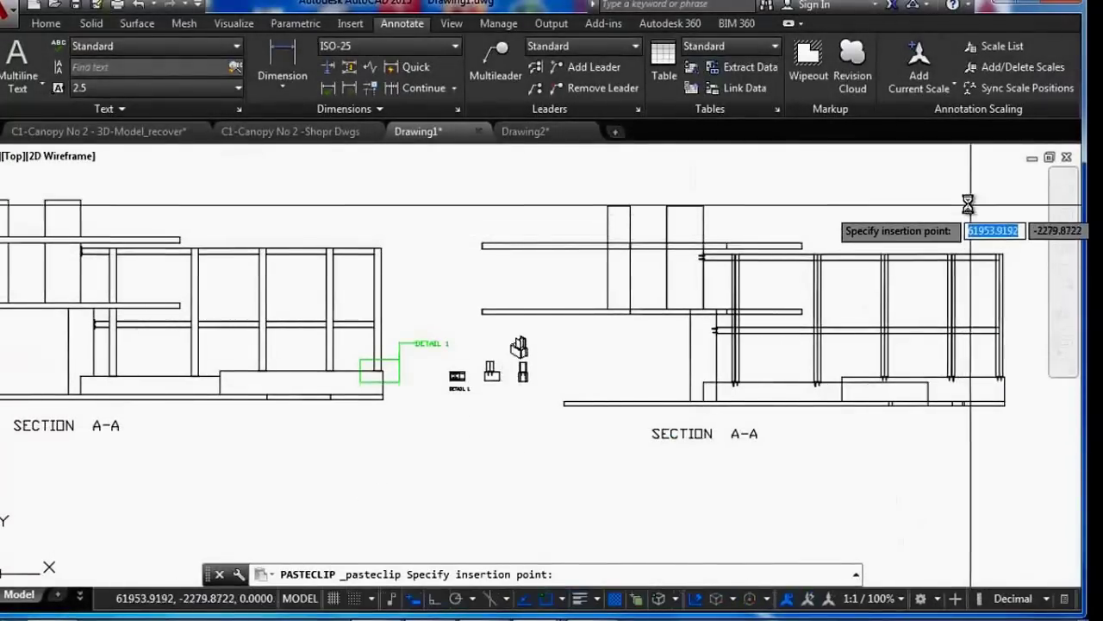
scroll(491, 337, "up", 5)
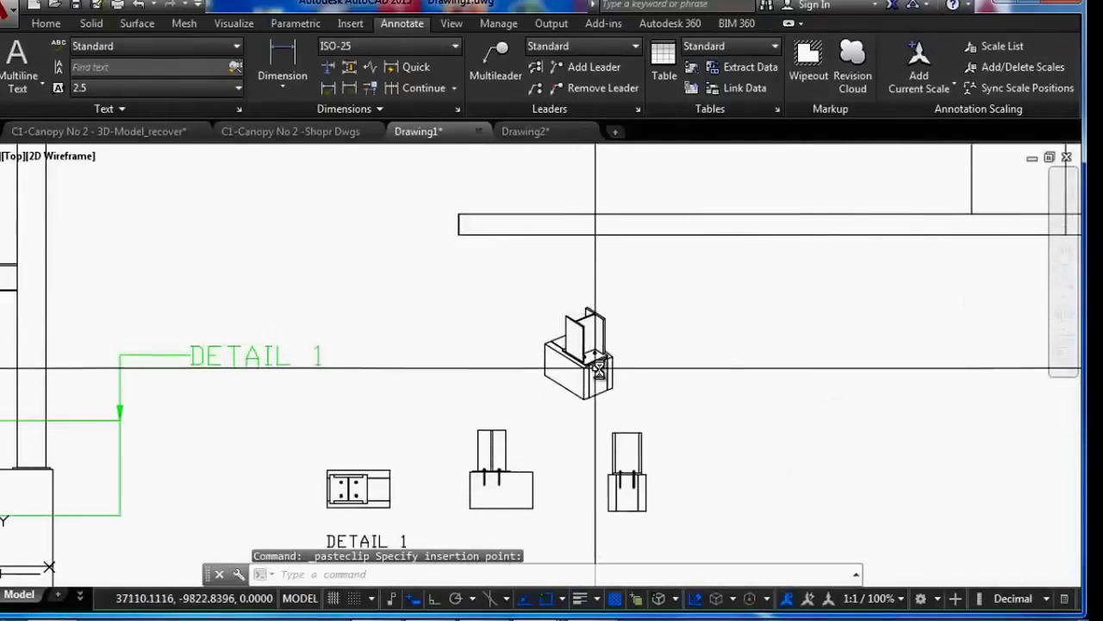
left_click(629, 372)
Move the isometric view below the front and side views
key("m")
key("Return")
left_click_drag(643, 383, 544, 304)
key("Return")
left_click(647, 313)
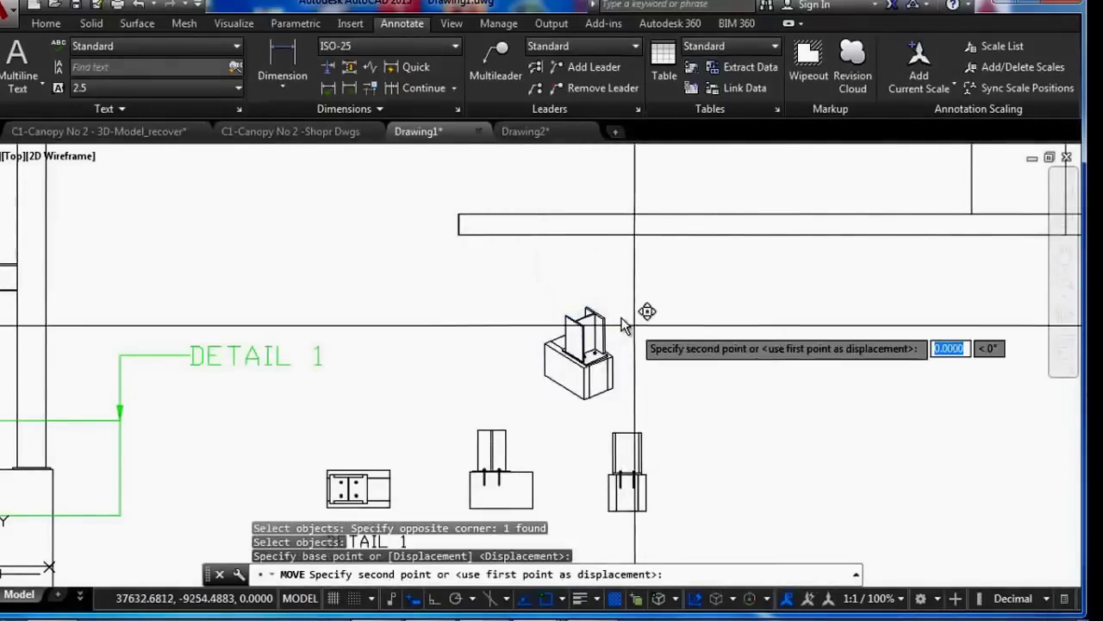
scroll(665, 357, "down", 1)
scroll(662, 466, "up", 3)
scroll(656, 405, "up", 1)
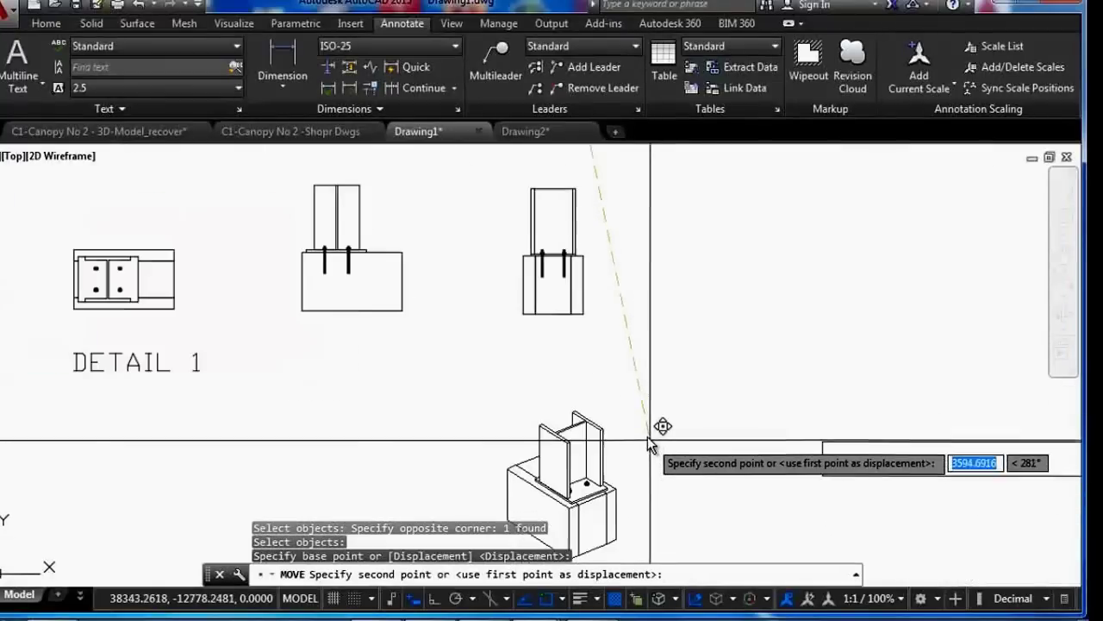
left_click(647, 436)
scroll(591, 357, "down", 2)
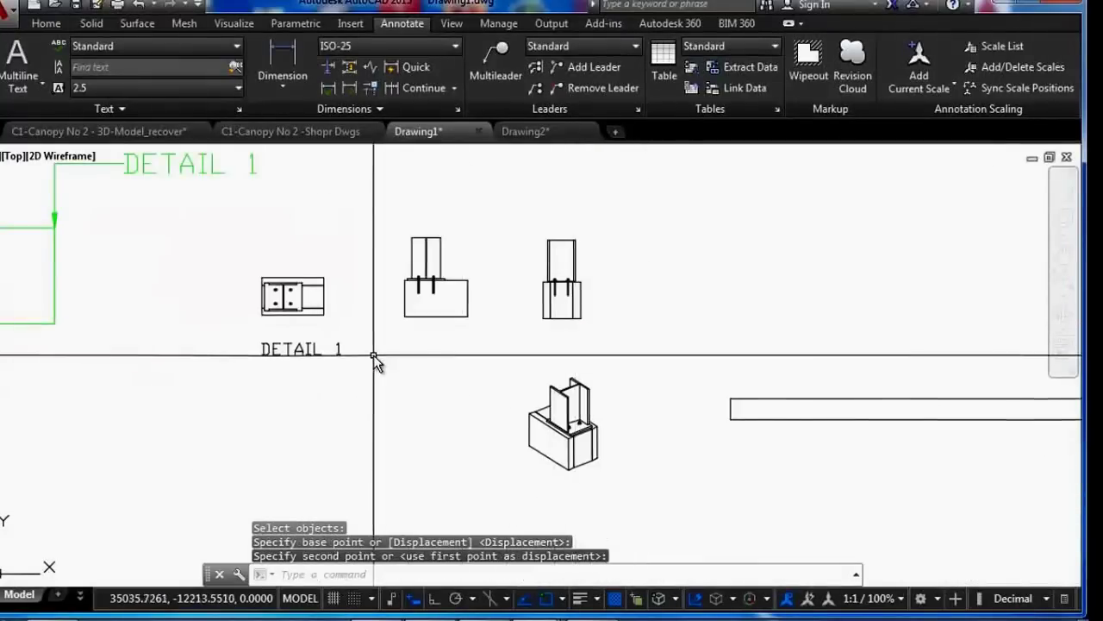